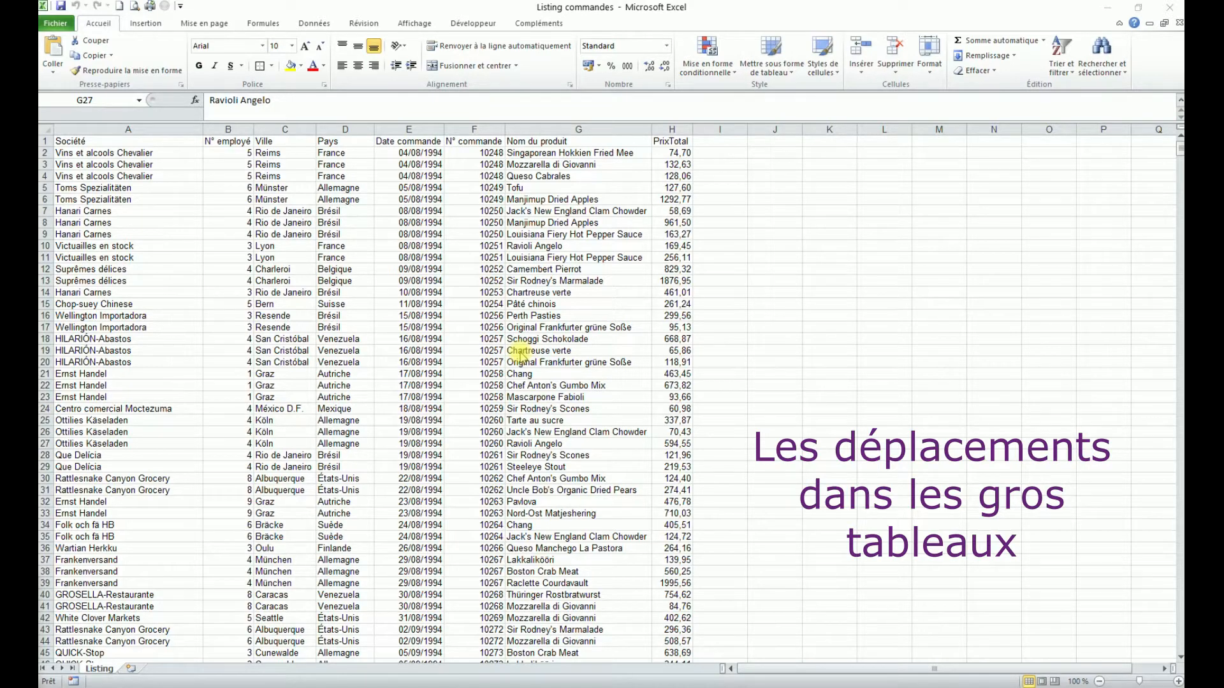
Step: Jump to the last filled cell of the order list and back to cell A1 to examine the table's extent
key(ctrl+End)
click(354, 278)
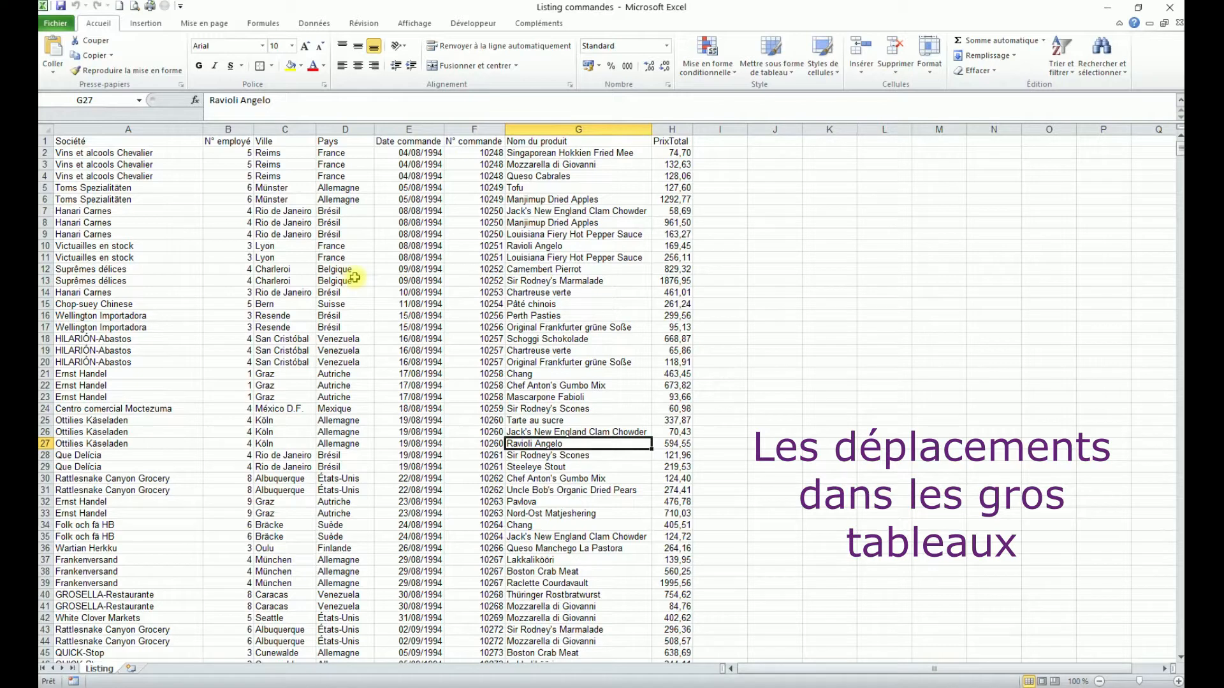
key(ctrl+End)
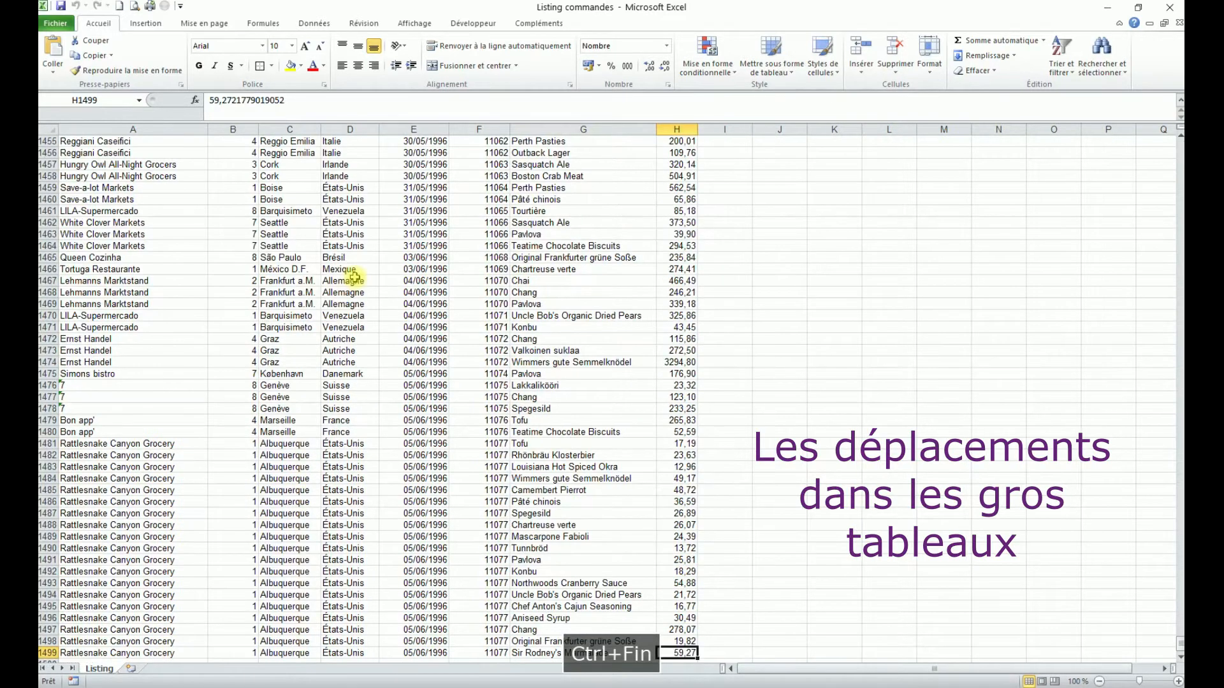
key(Down)
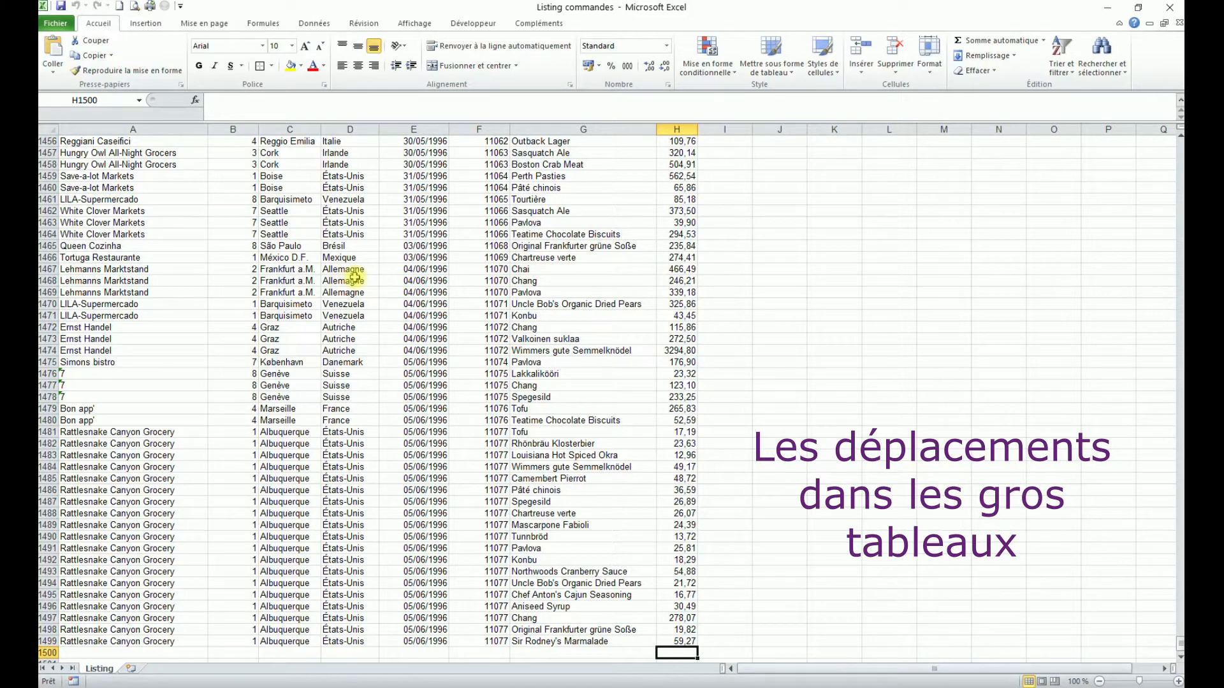
key(ctrl+Home)
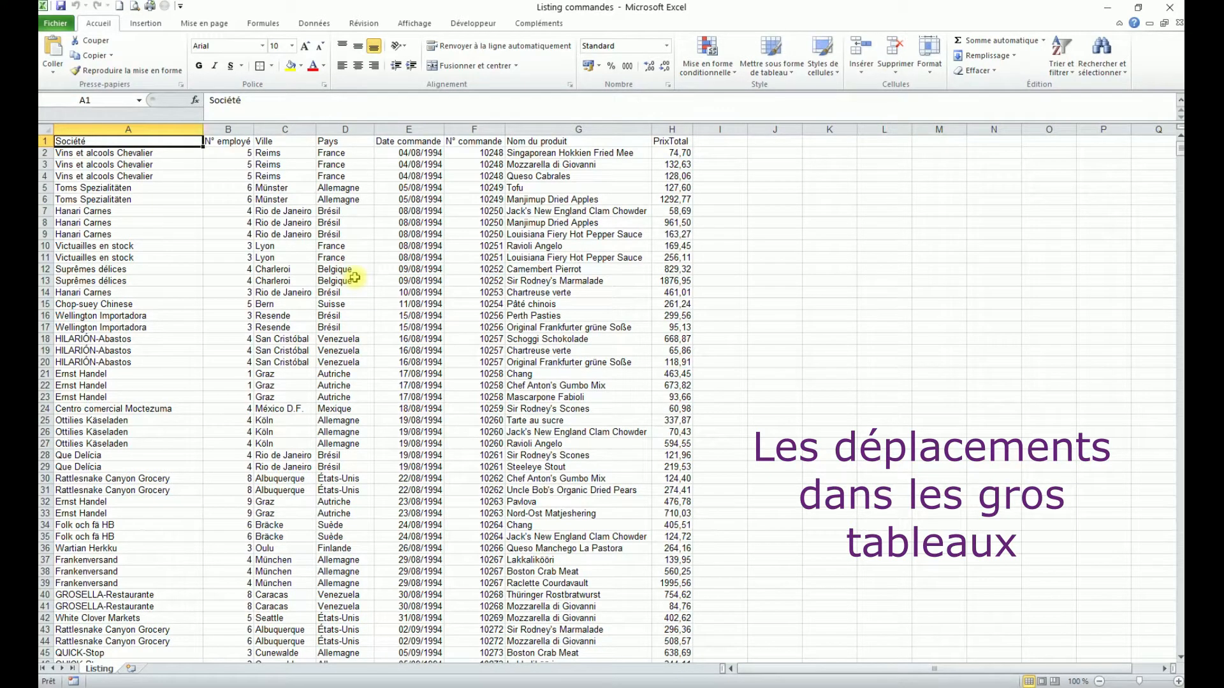
key(ctrl+End)
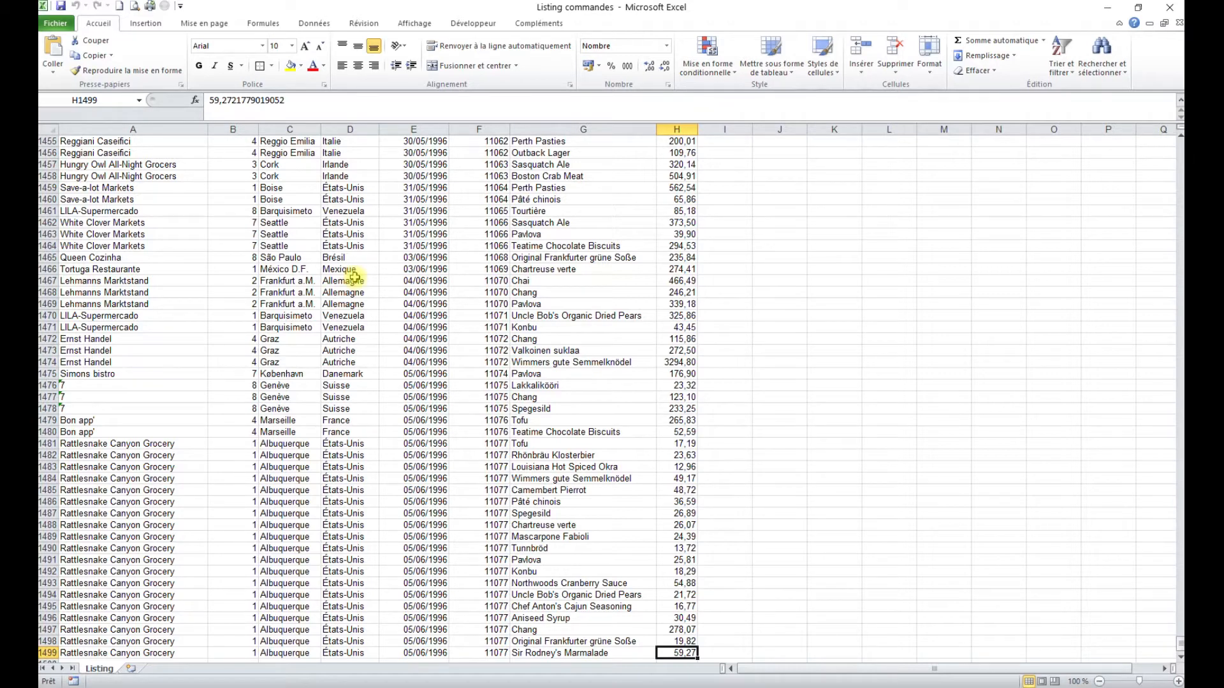
key(ctrl+Home)
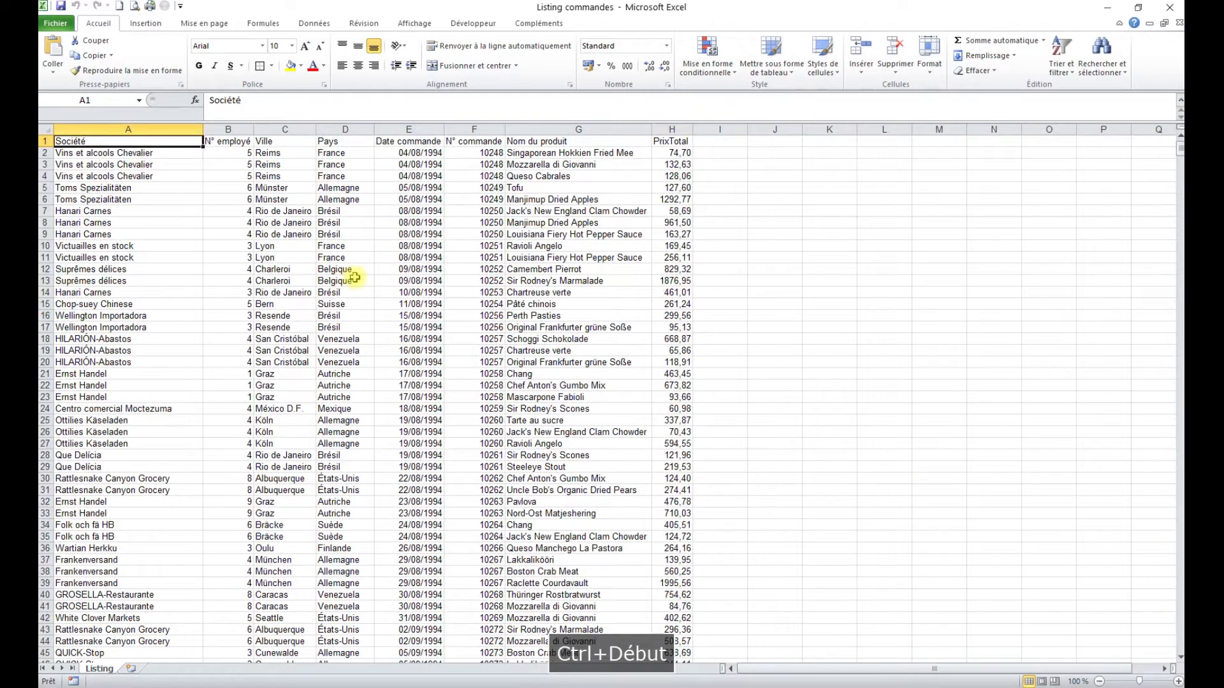
Step: Freeze the panes at cell A2 so the header row stays on screen while scrolling
click(151, 156)
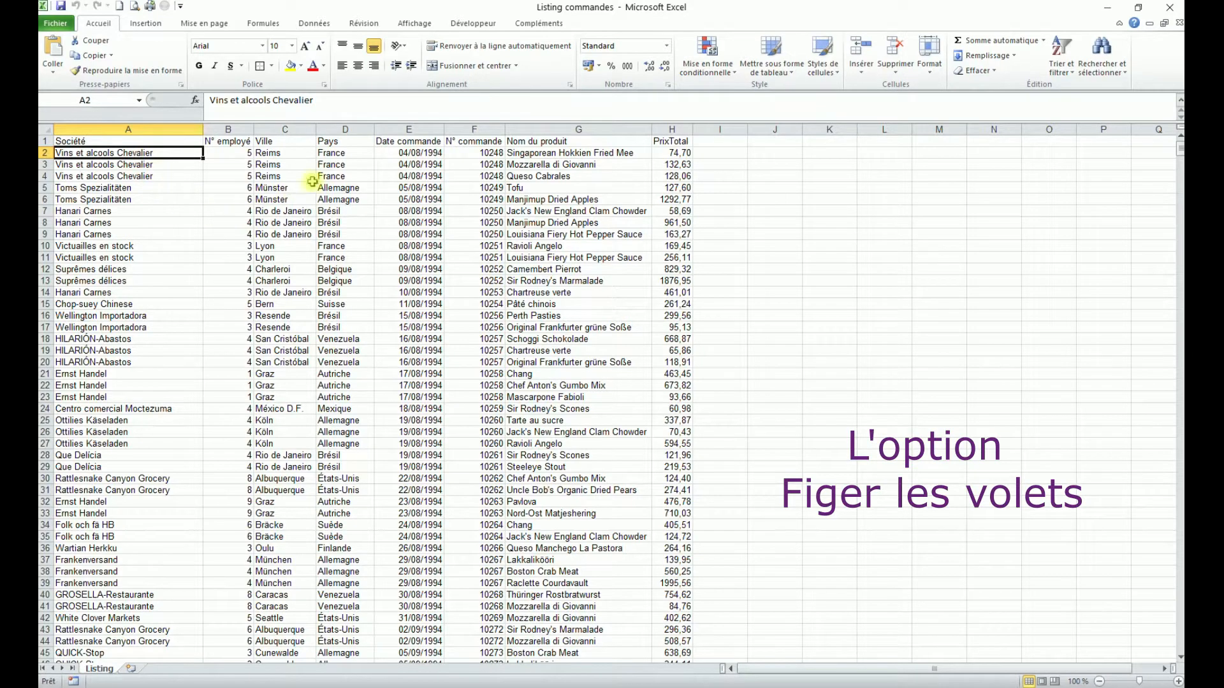
click(418, 26)
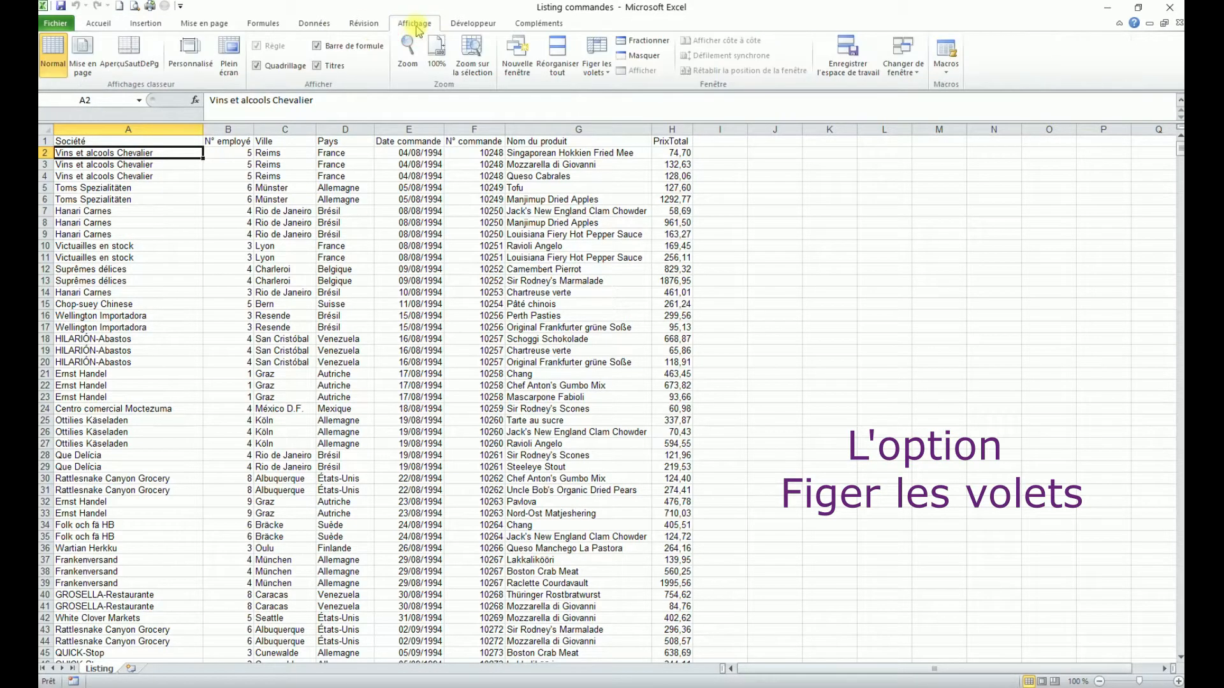
click(595, 69)
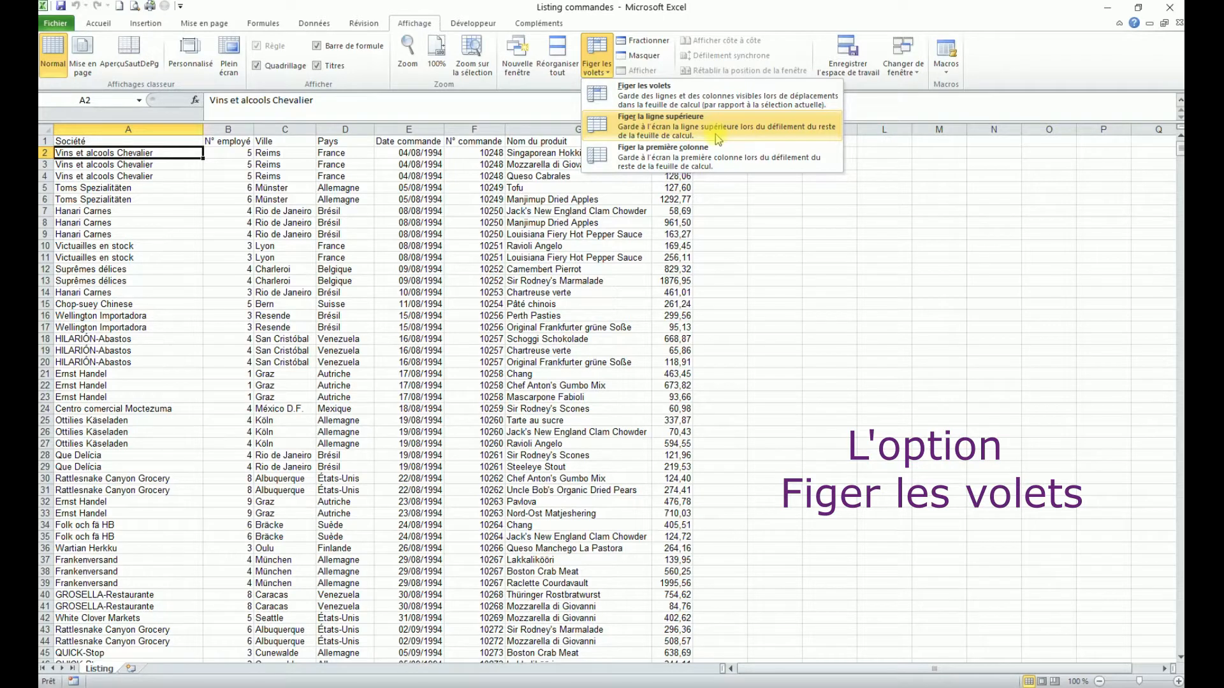
click(690, 107)
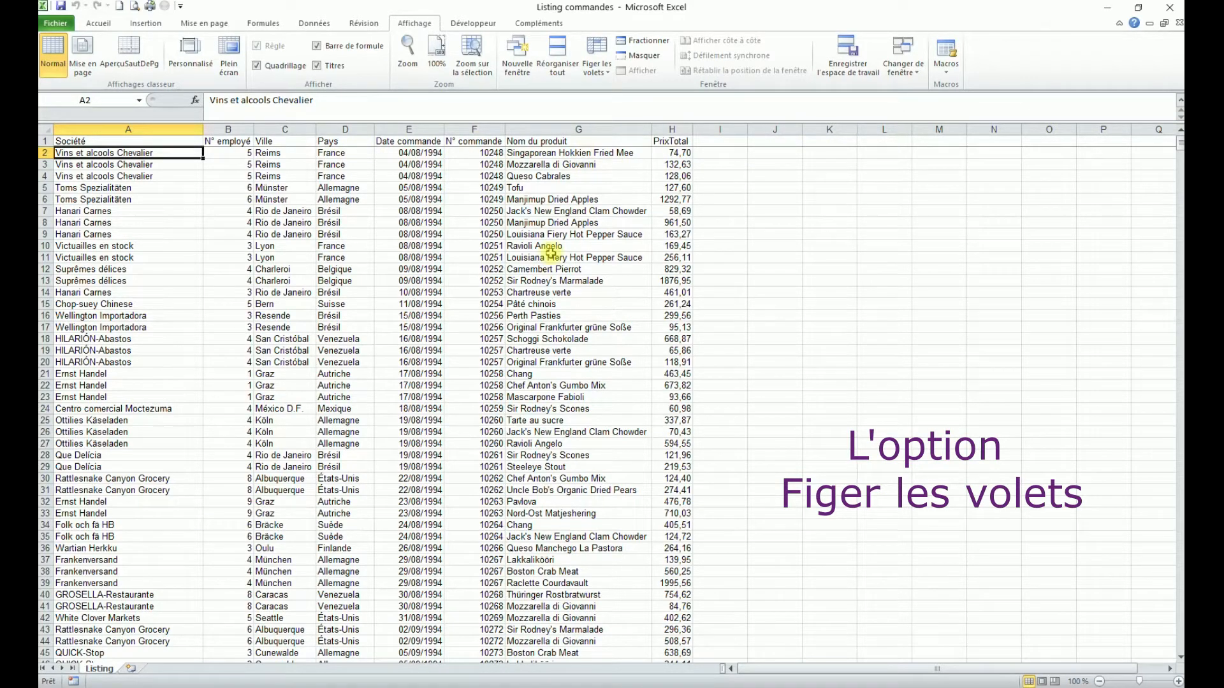
Step: Go to the end of the order list, check the frozen header row there, and return to the first data row
key(ctrl+End)
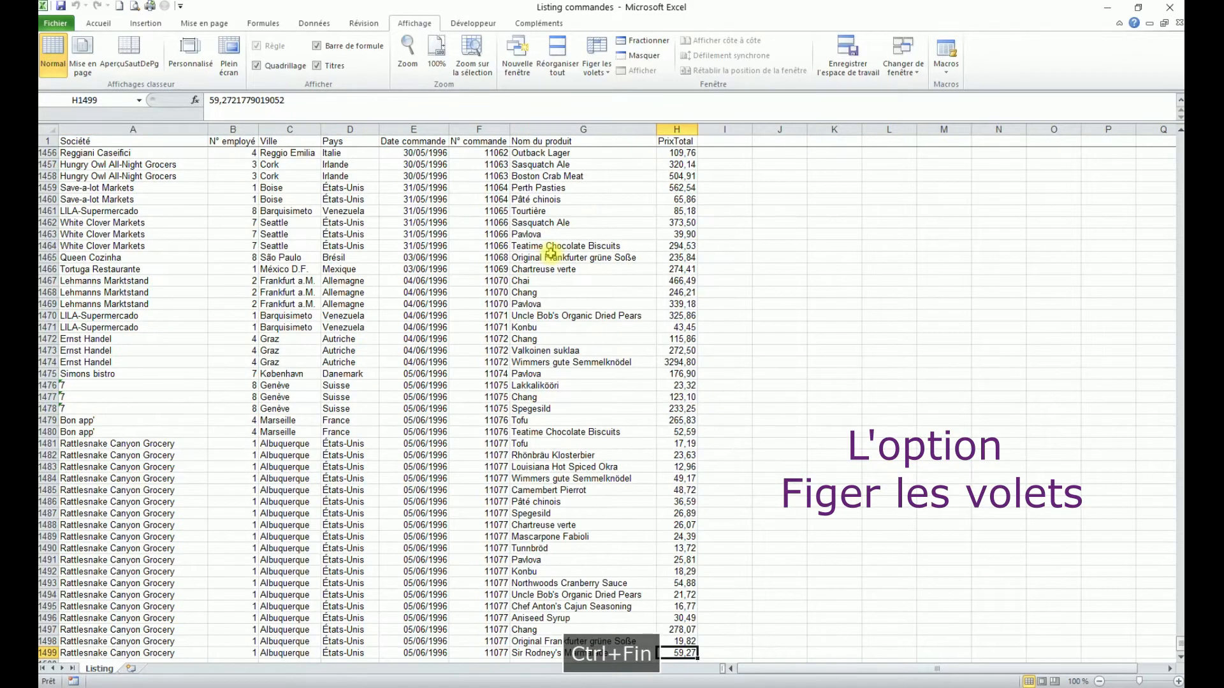
scroll(322, 308, down, 3)
scroll(332, 307, up, 4)
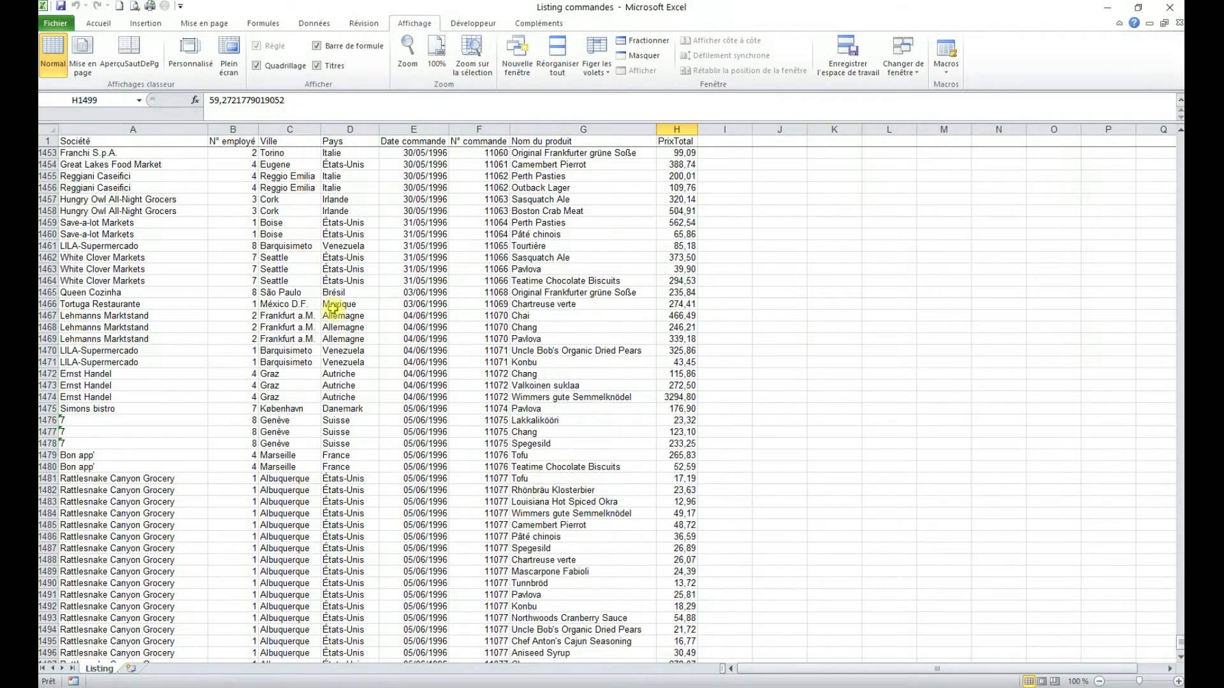
scroll(331, 308, up, 8)
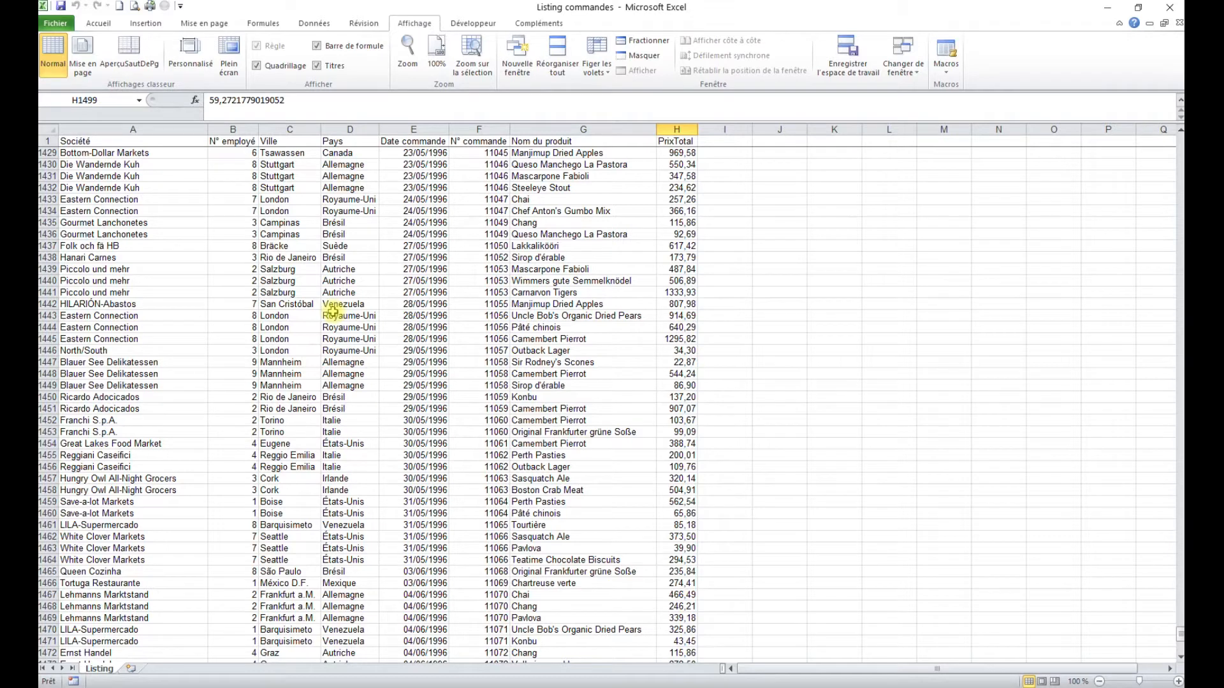
key(ctrl+Home)
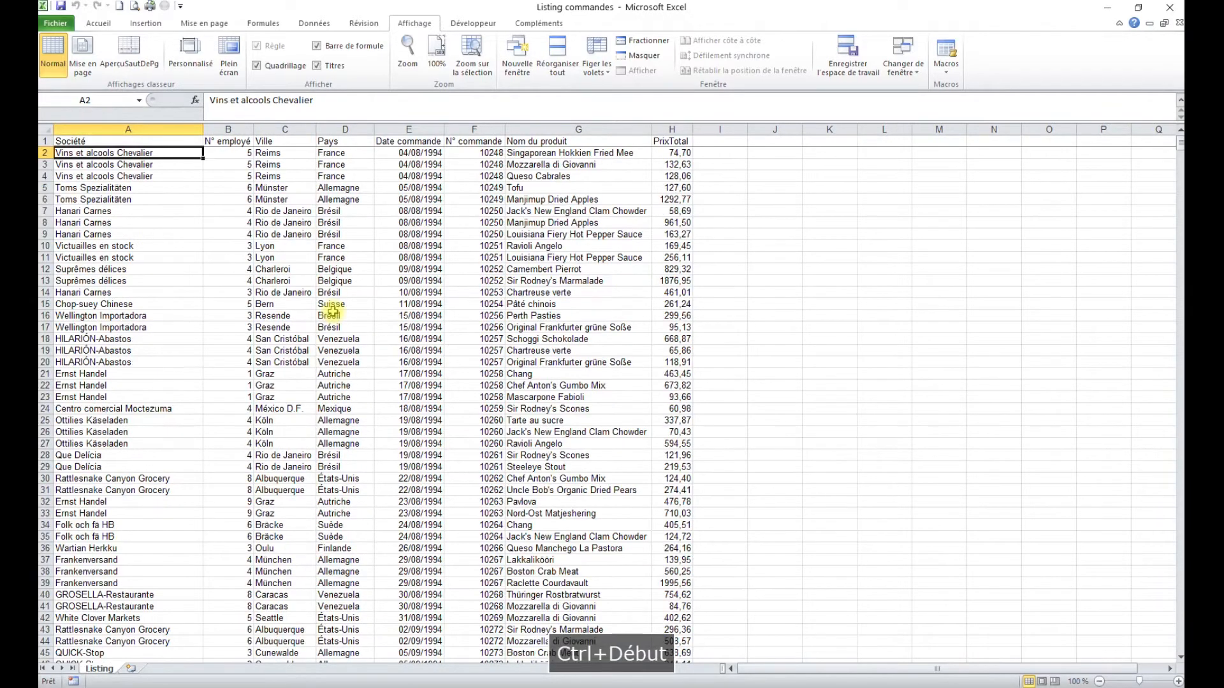
Step: Check pages 1 and 2 of the print preview for column headings, and return to the worksheet
click(313, 257)
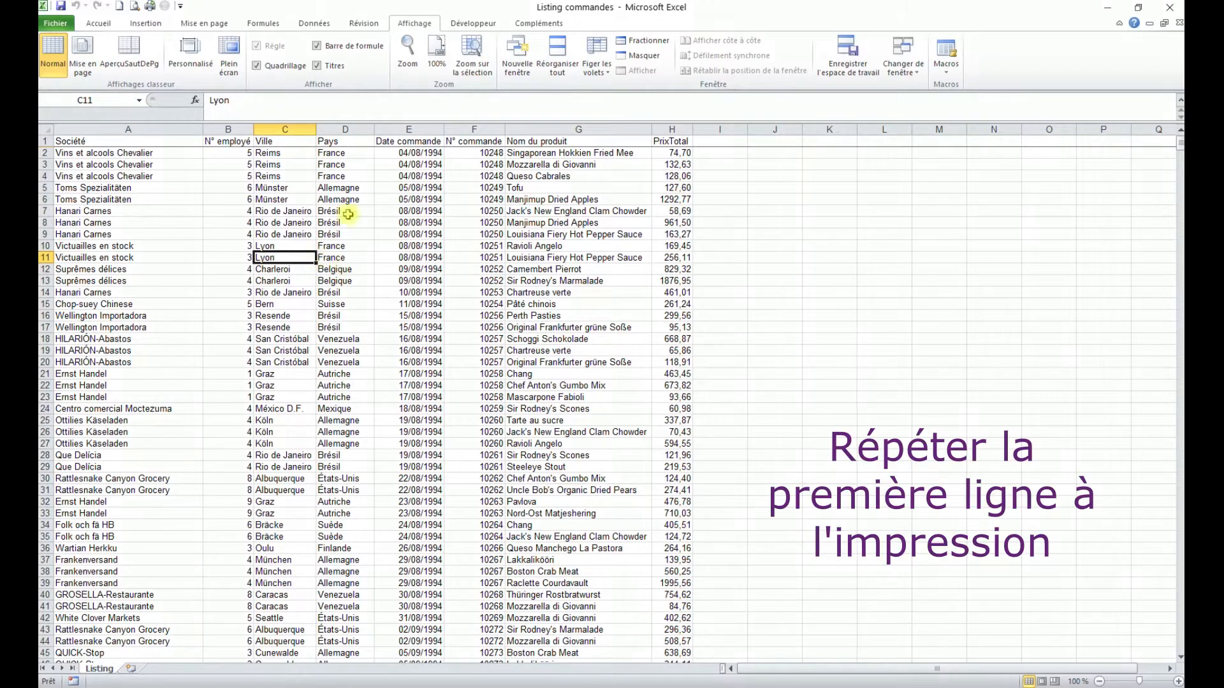
click(136, 12)
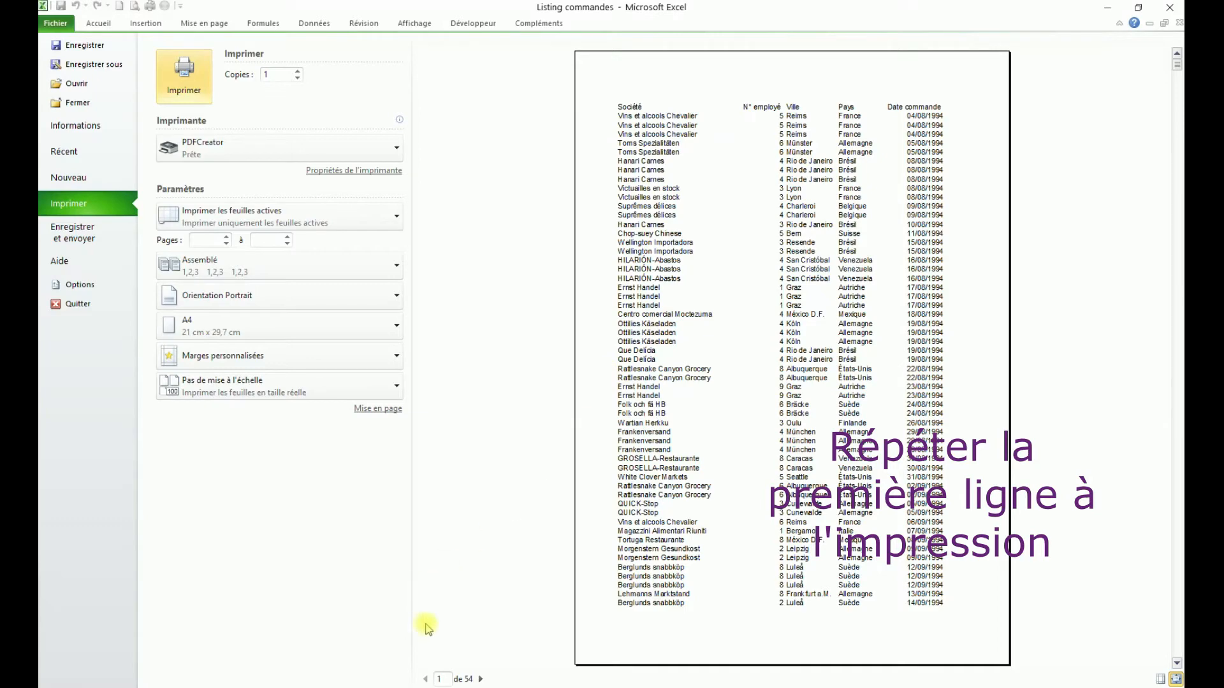
click(480, 680)
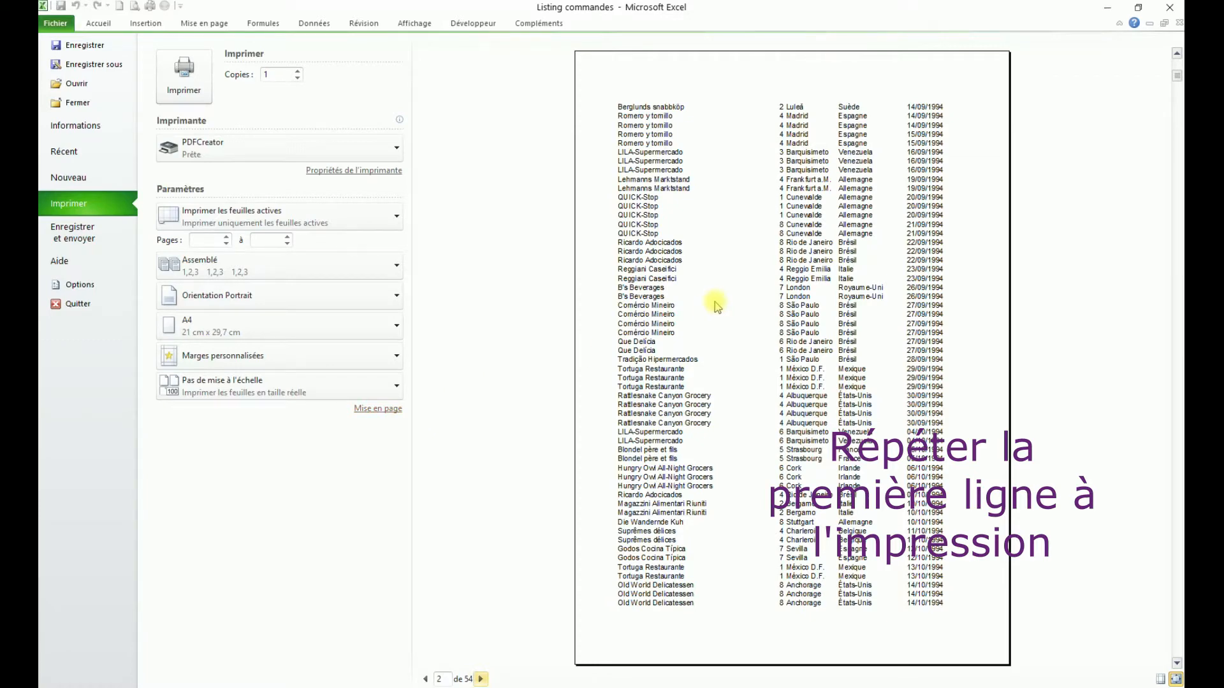
click(97, 25)
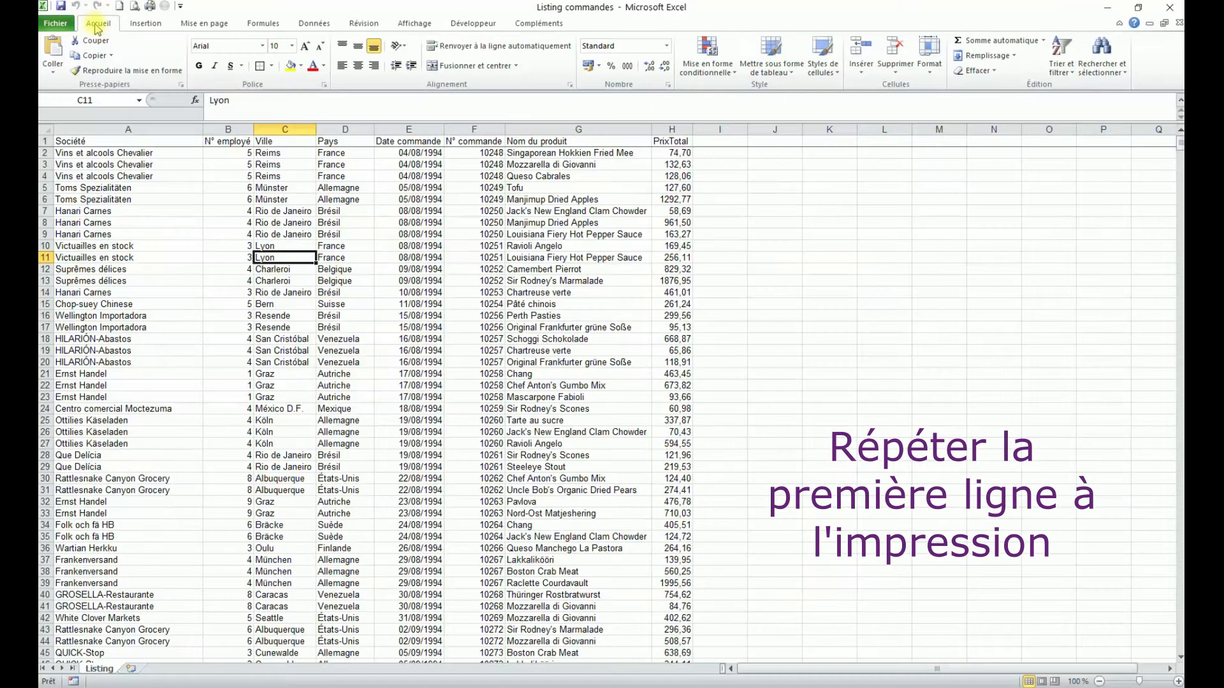
Step: Set row 1 ($1:$1) to repeat at the top of every printed page and check page 2 in the print preview
click(205, 25)
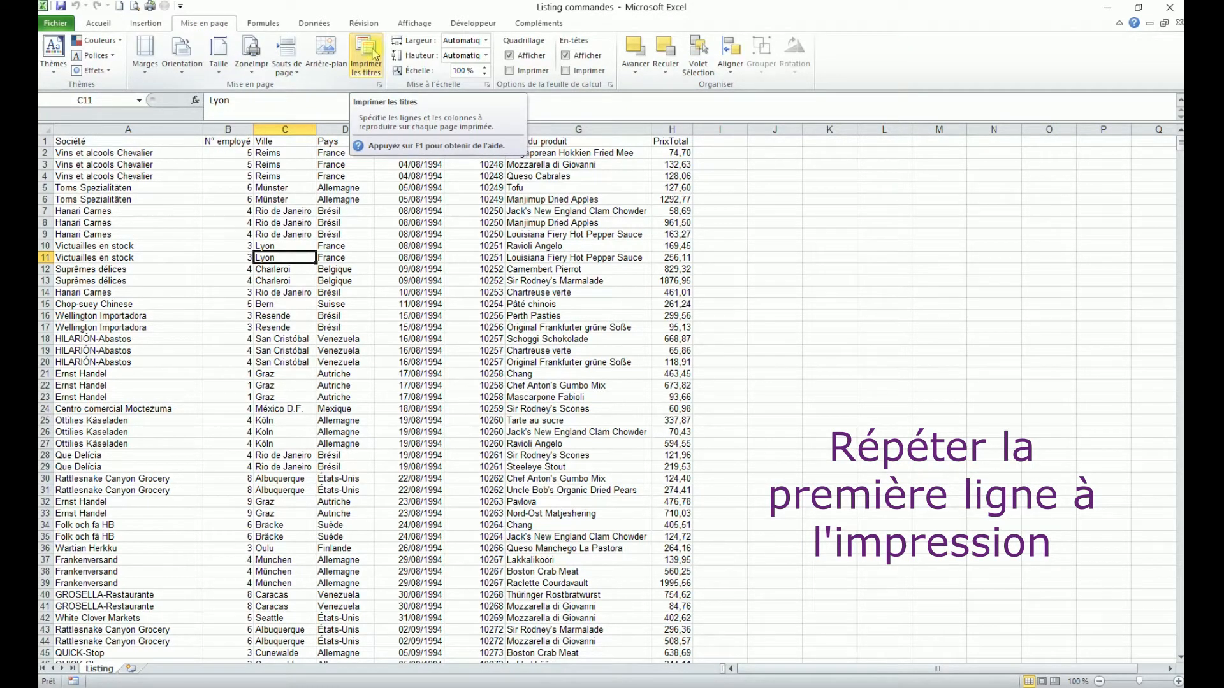
click(380, 84)
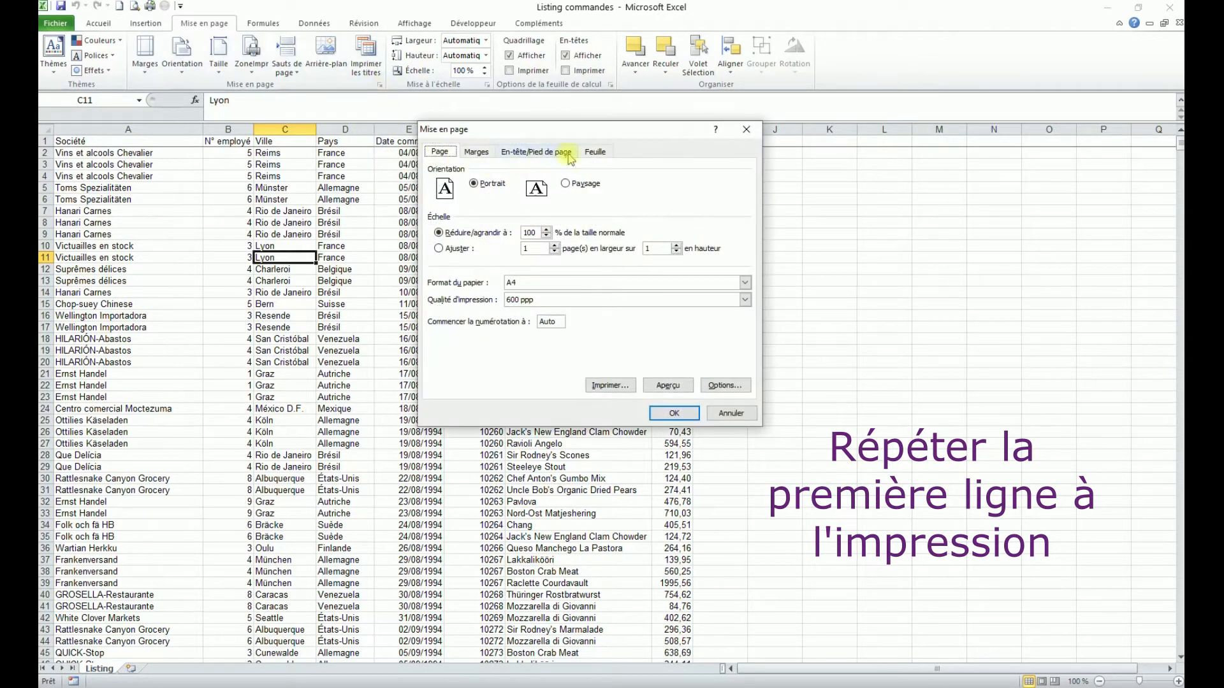
click(596, 153)
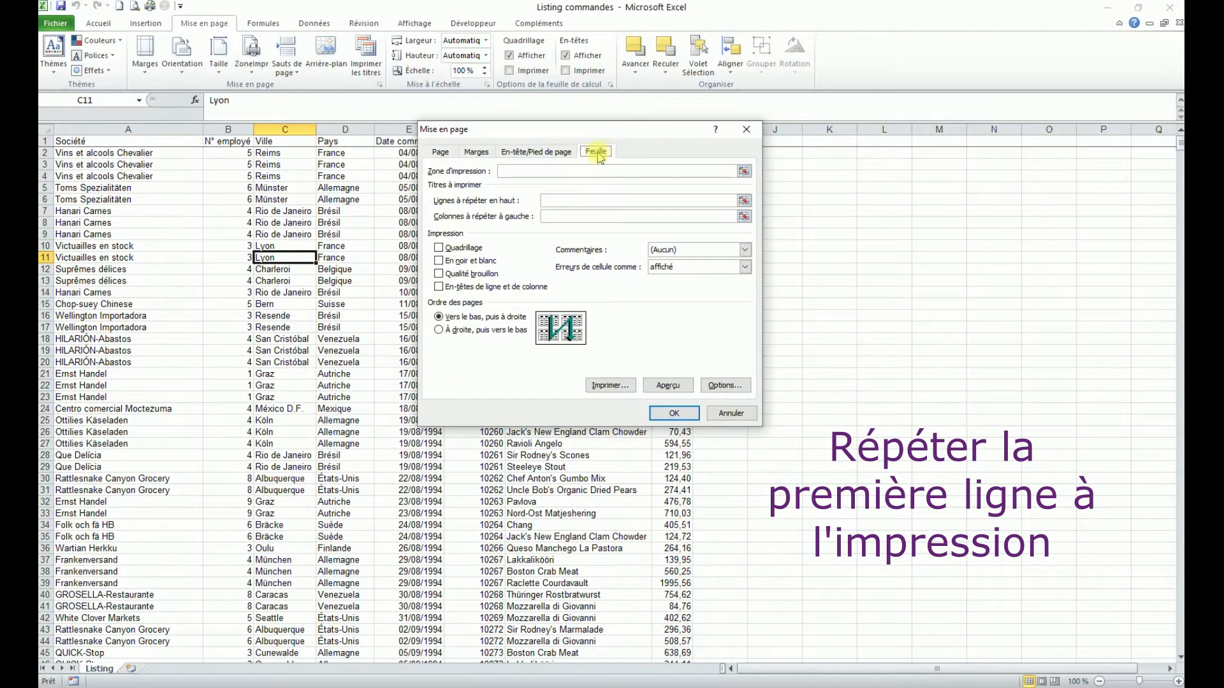
click(547, 201)
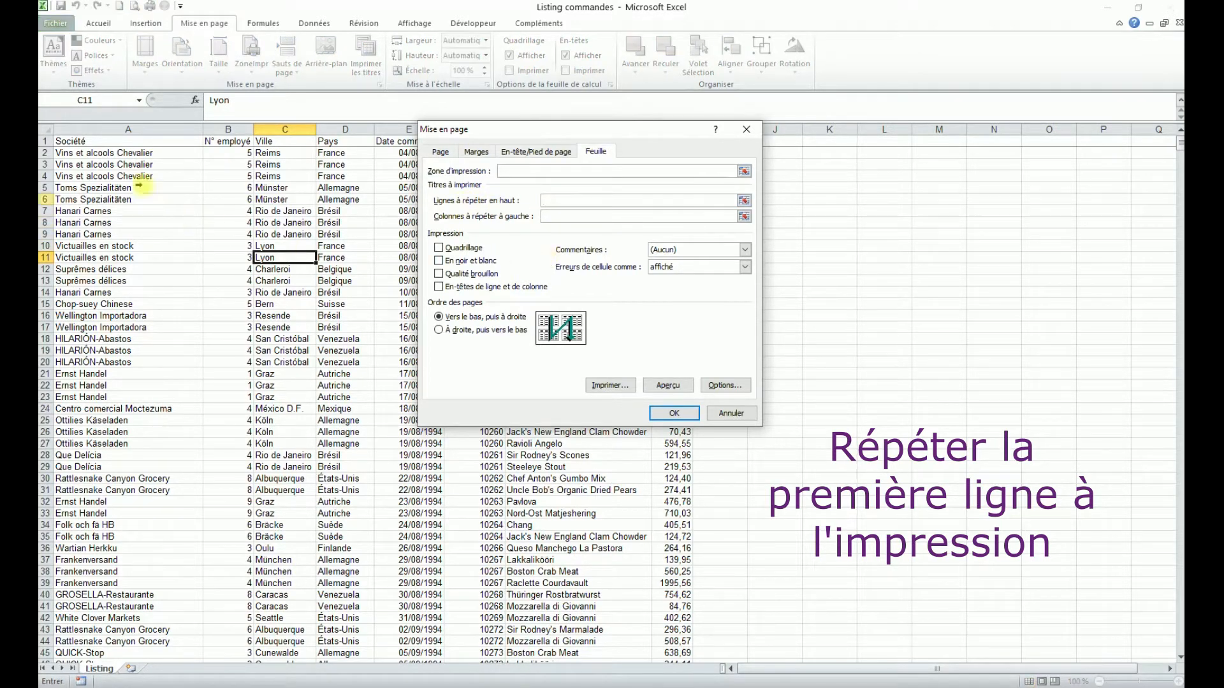
click(46, 141)
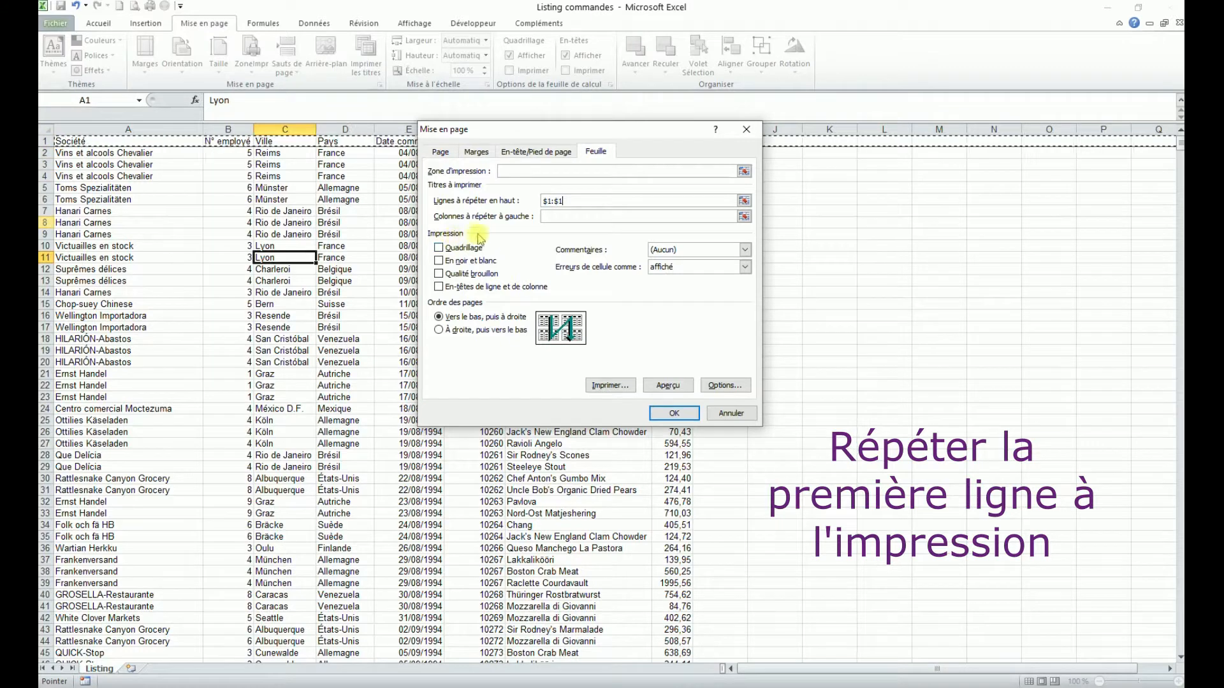
click(668, 385)
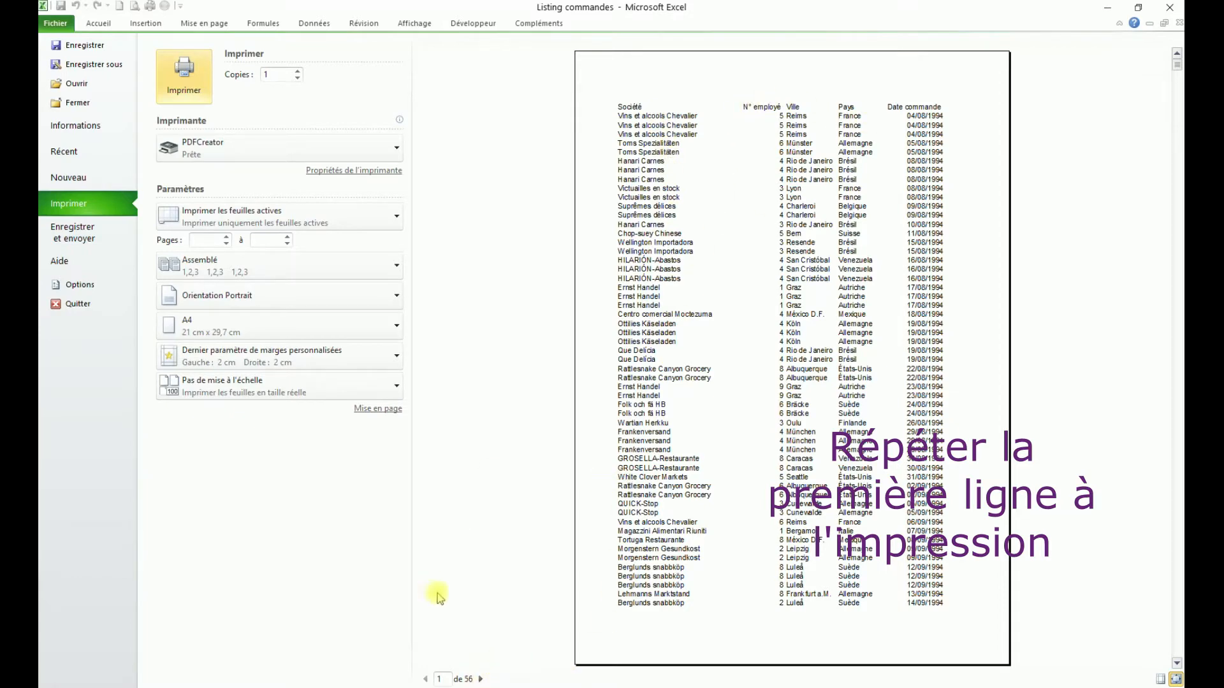
click(481, 678)
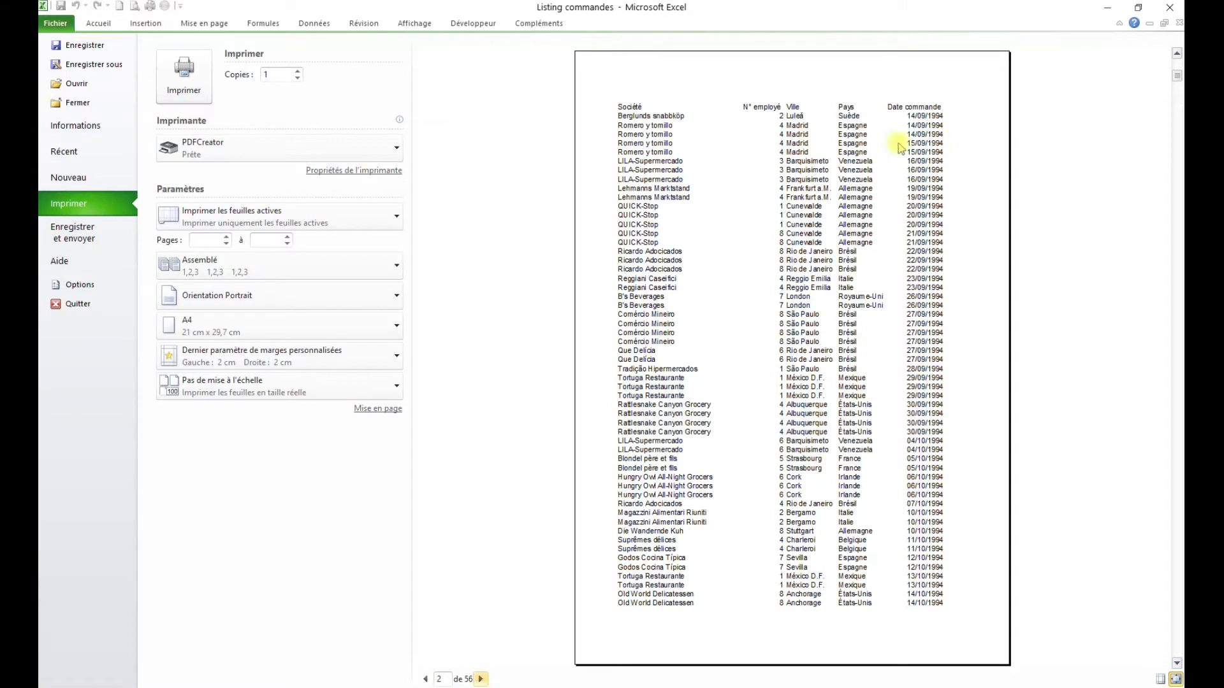
Step: Scale the printout to fit all columns on one page, check pages 2 and 3, and return to the worksheet
click(397, 388)
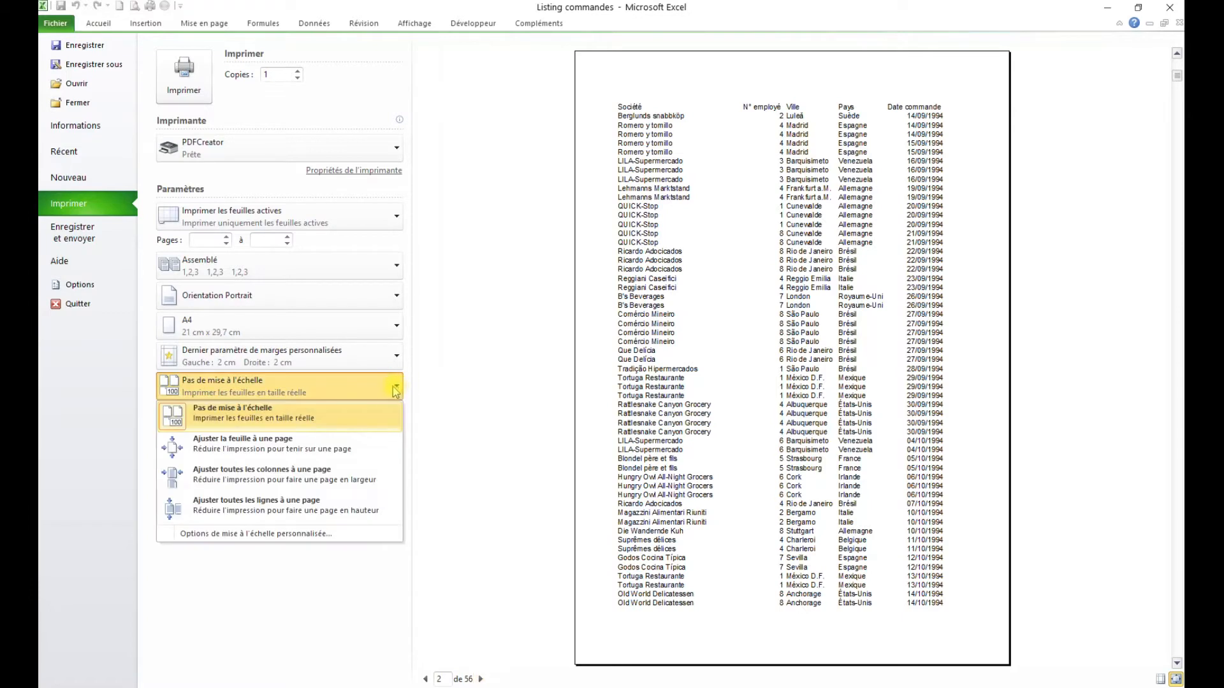
click(290, 483)
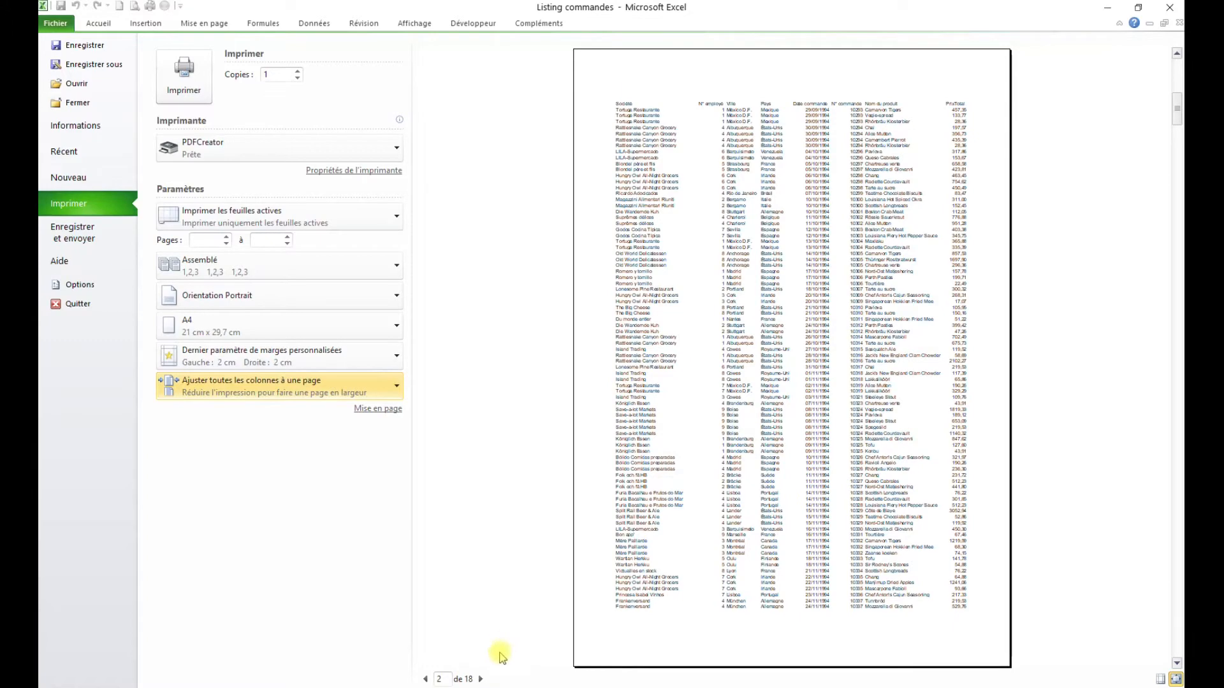
click(481, 679)
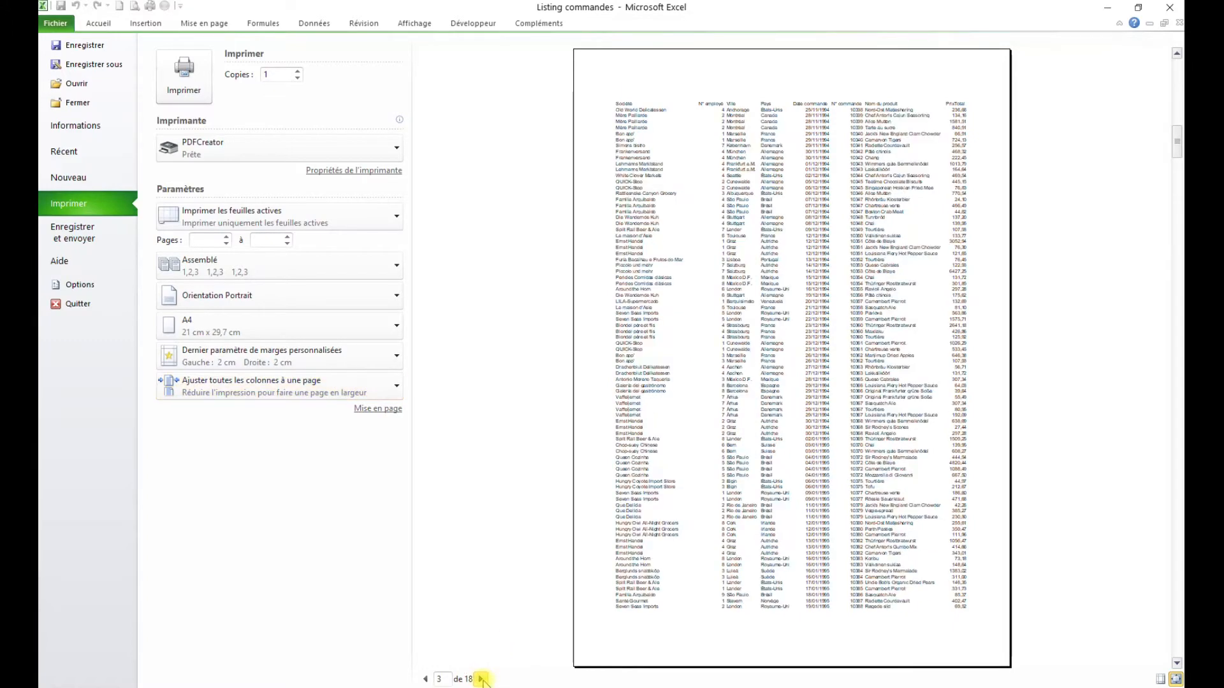
click(426, 678)
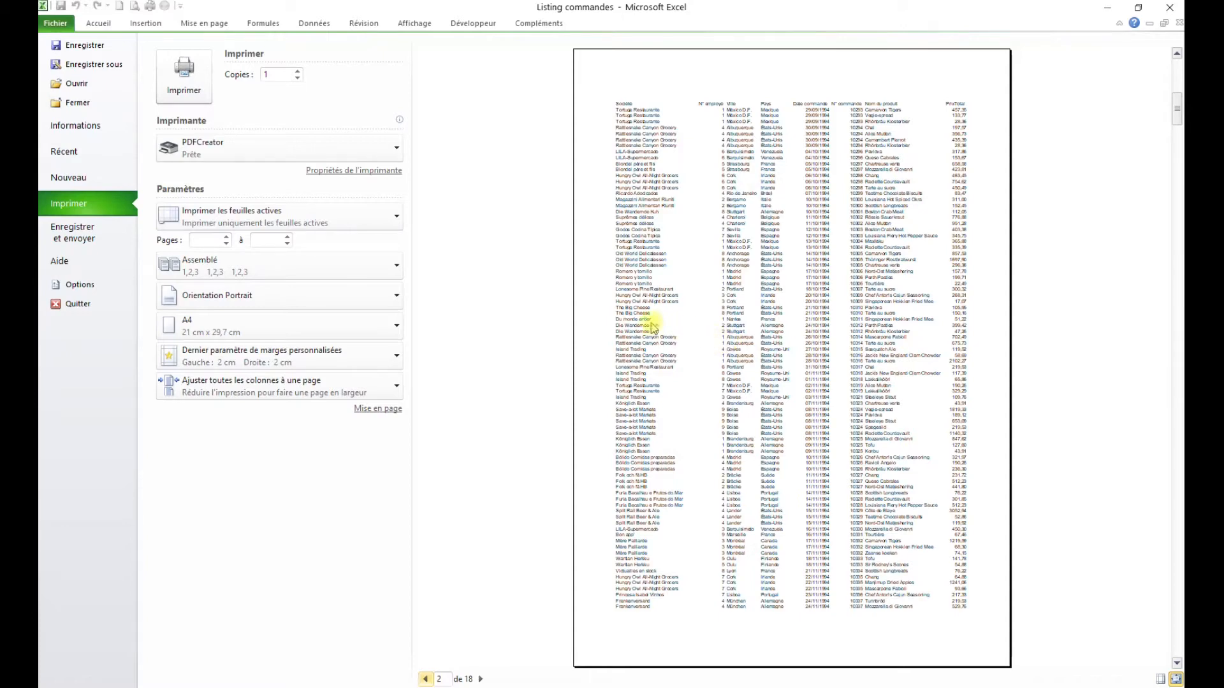
click(94, 24)
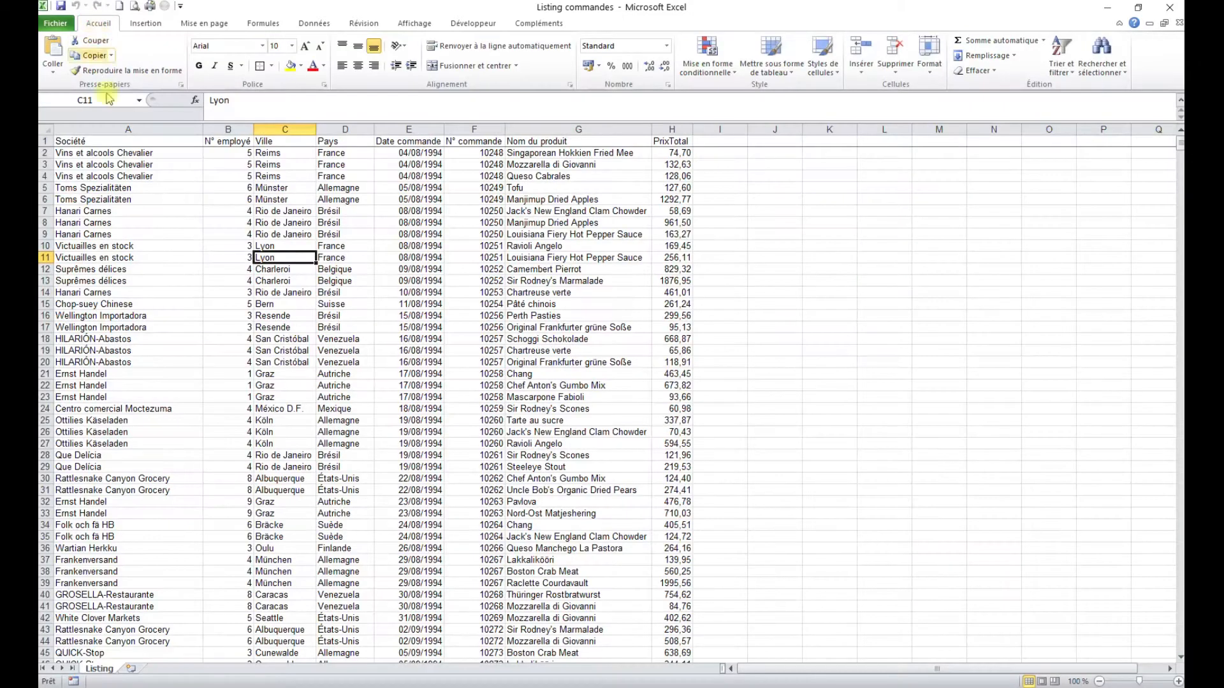
Step: Create a pivot table on a new worksheet from the order list range Listing!$A$1:$H$1499
click(341, 351)
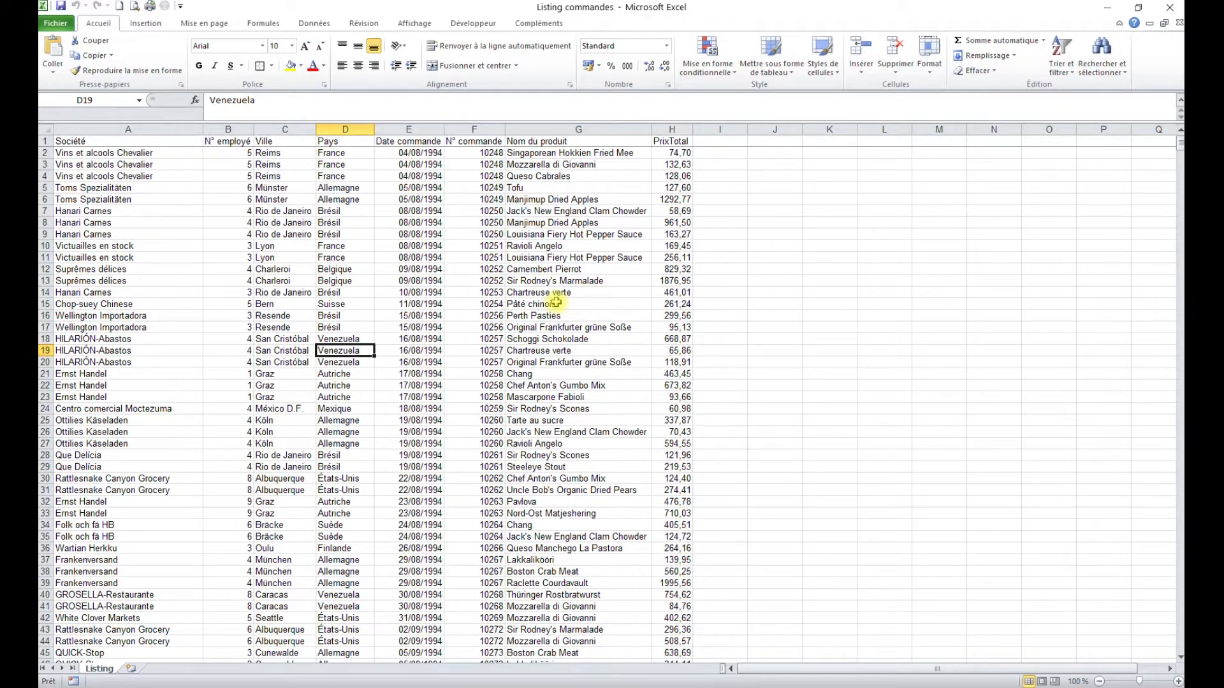
click(340, 305)
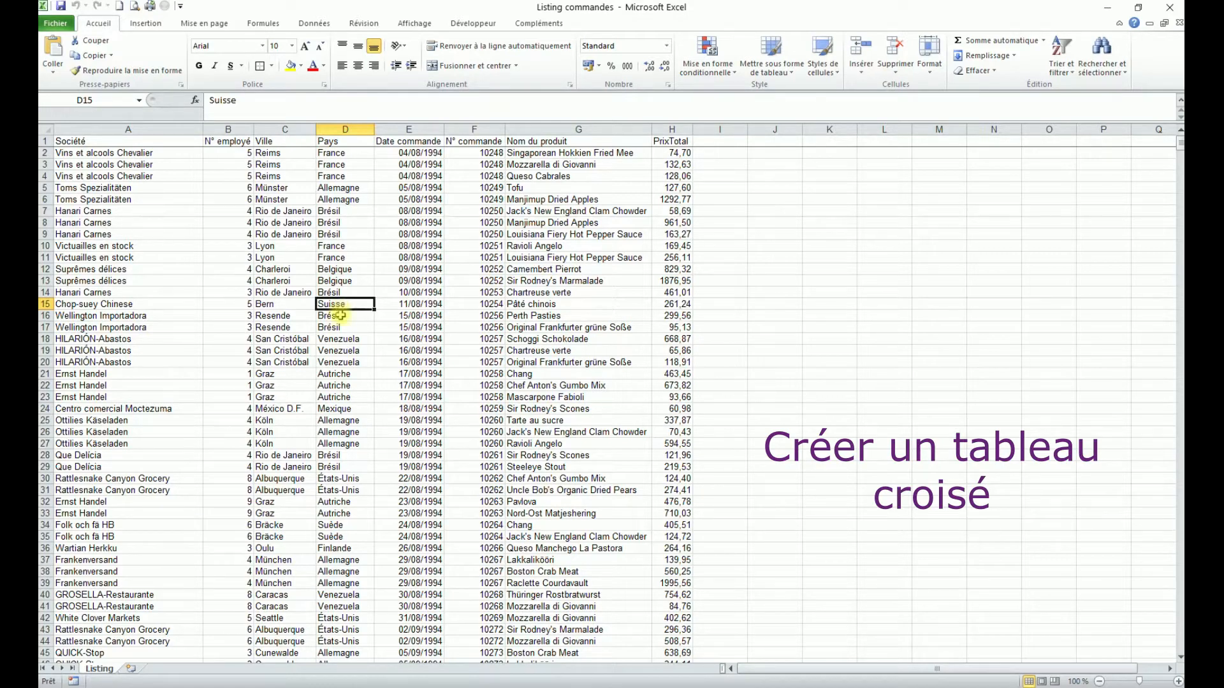
click(352, 268)
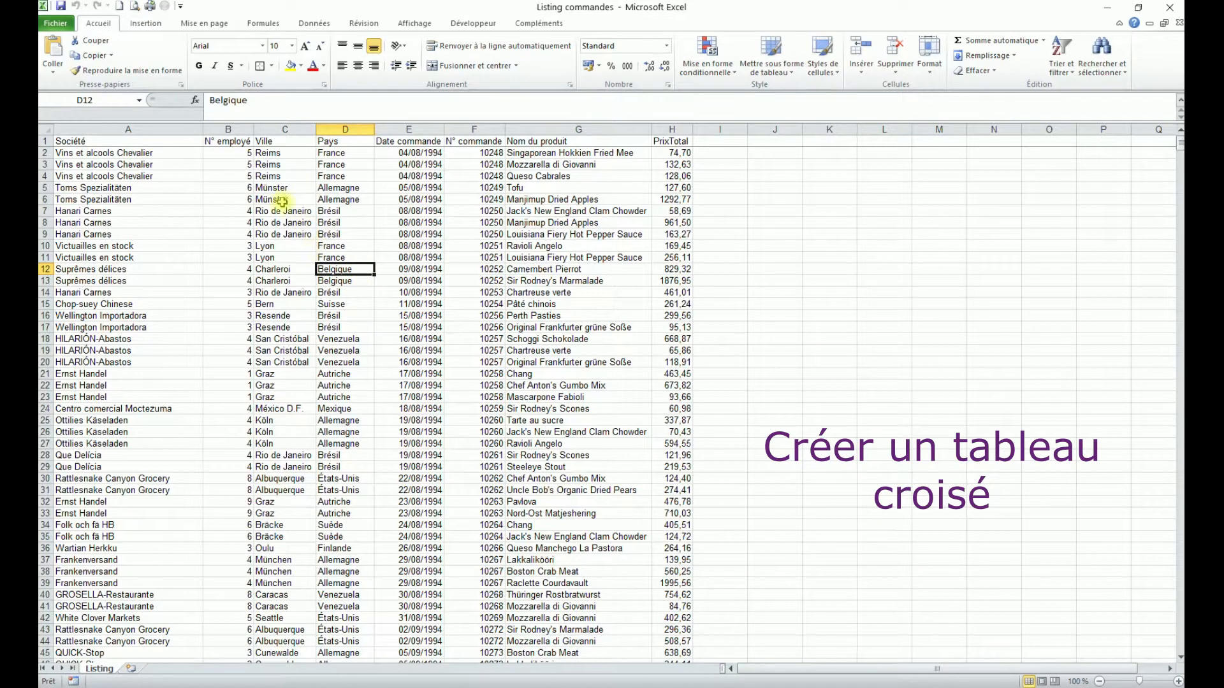
click(146, 26)
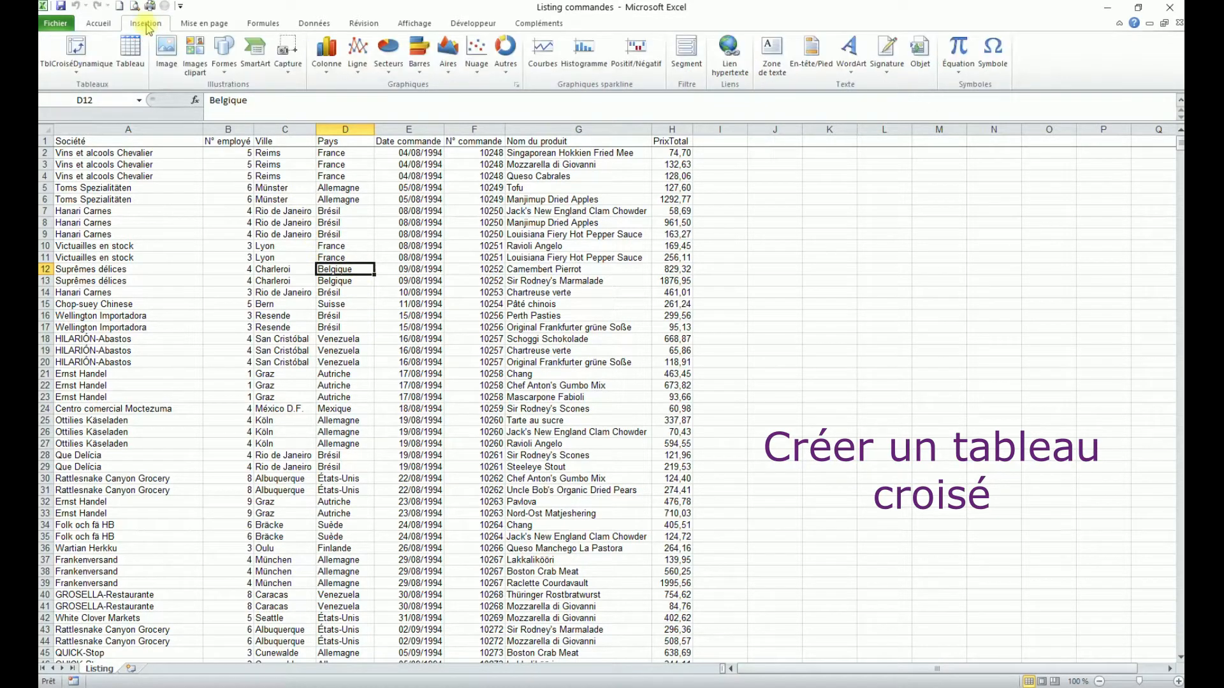
click(80, 53)
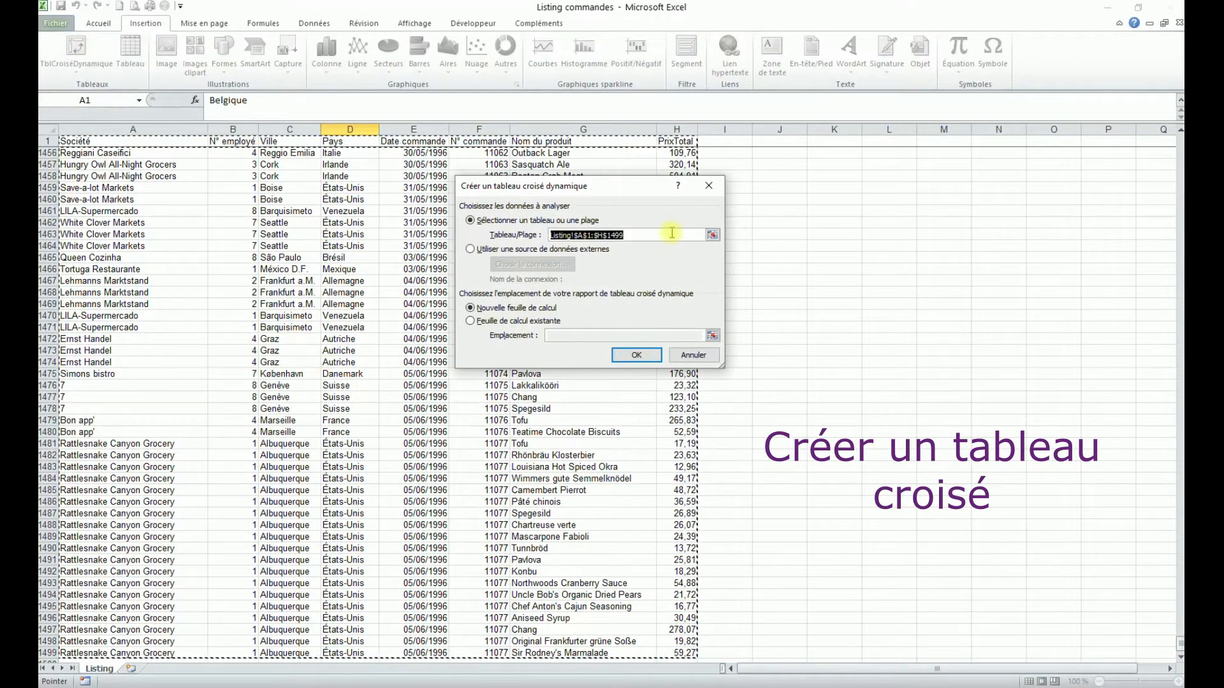
drag(630, 188, 537, 189)
click(488, 238)
drag(489, 240, 544, 240)
click(544, 239)
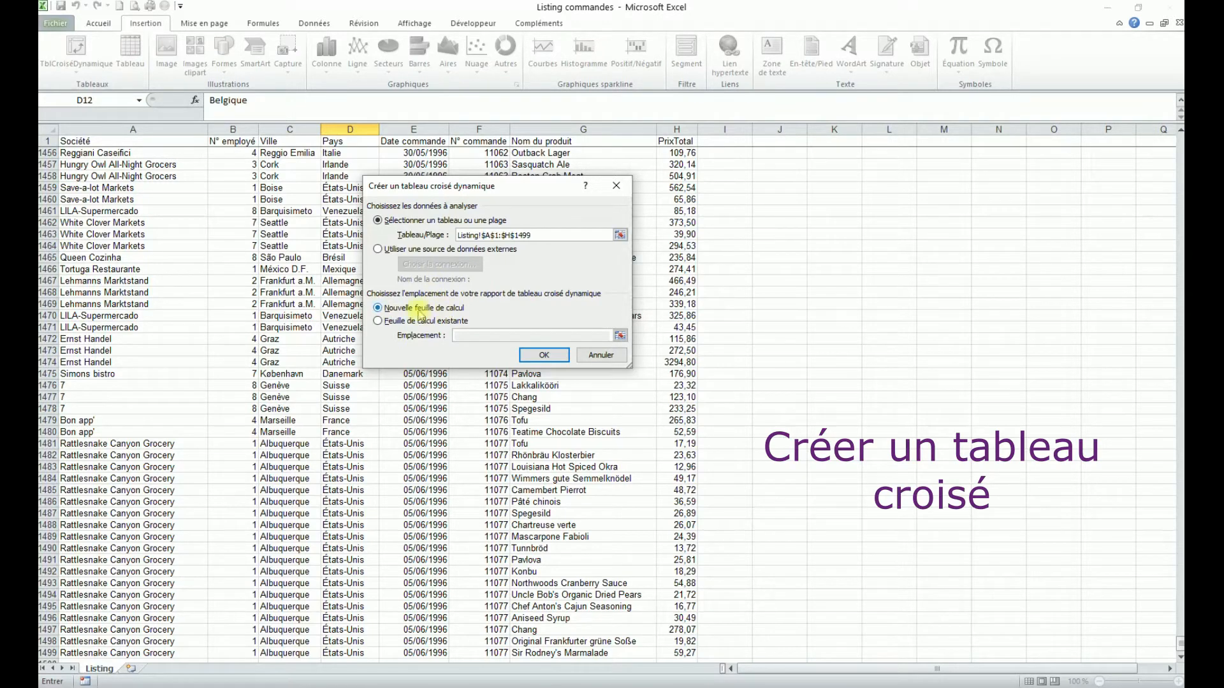
click(547, 359)
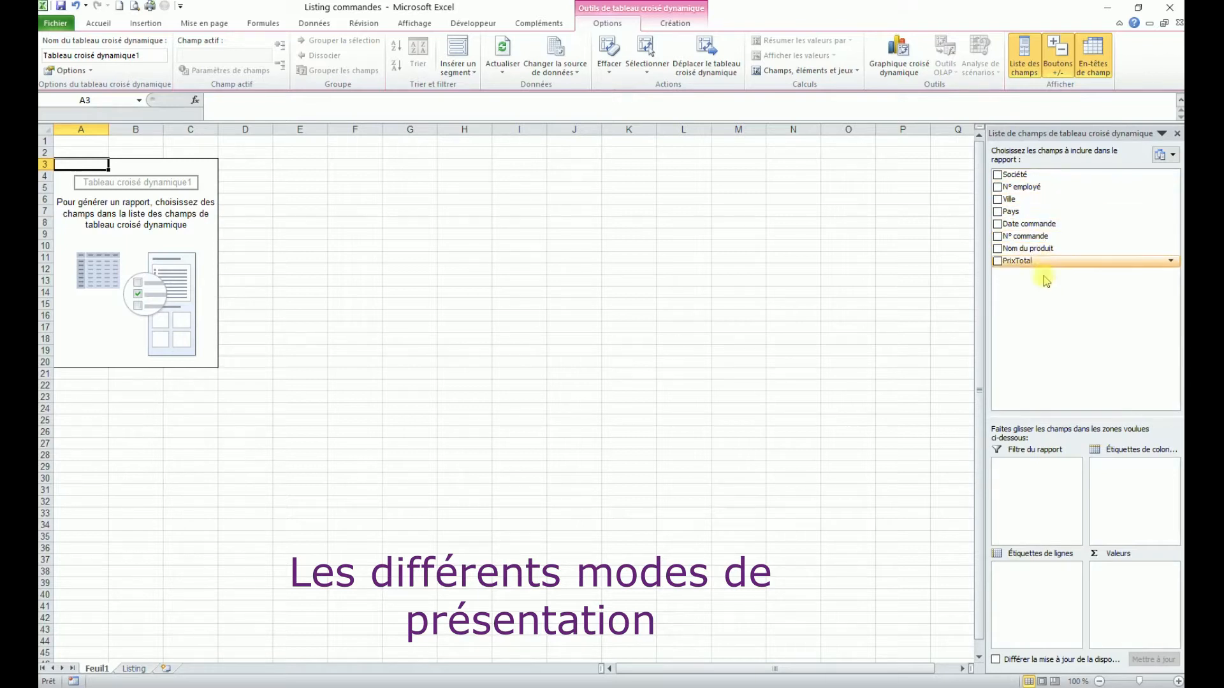
Step: Enable the classic pivot table layout that allows fields to be placed directly in the grid
click(1057, 307)
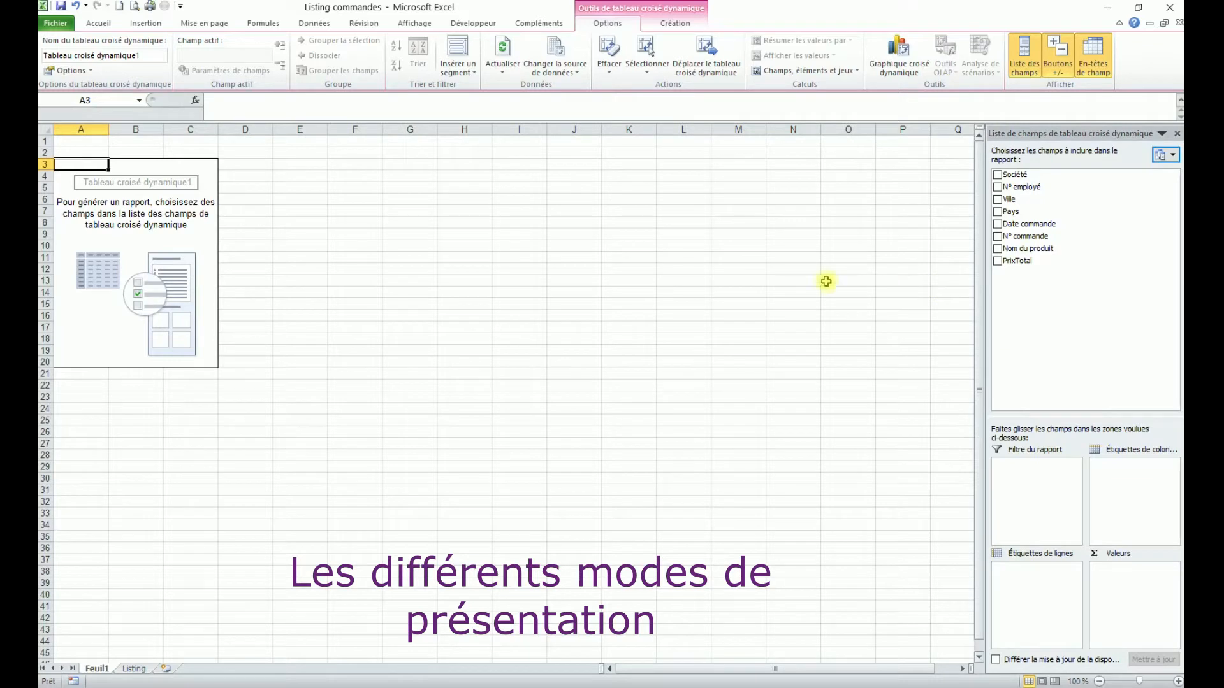
right_click(202, 235)
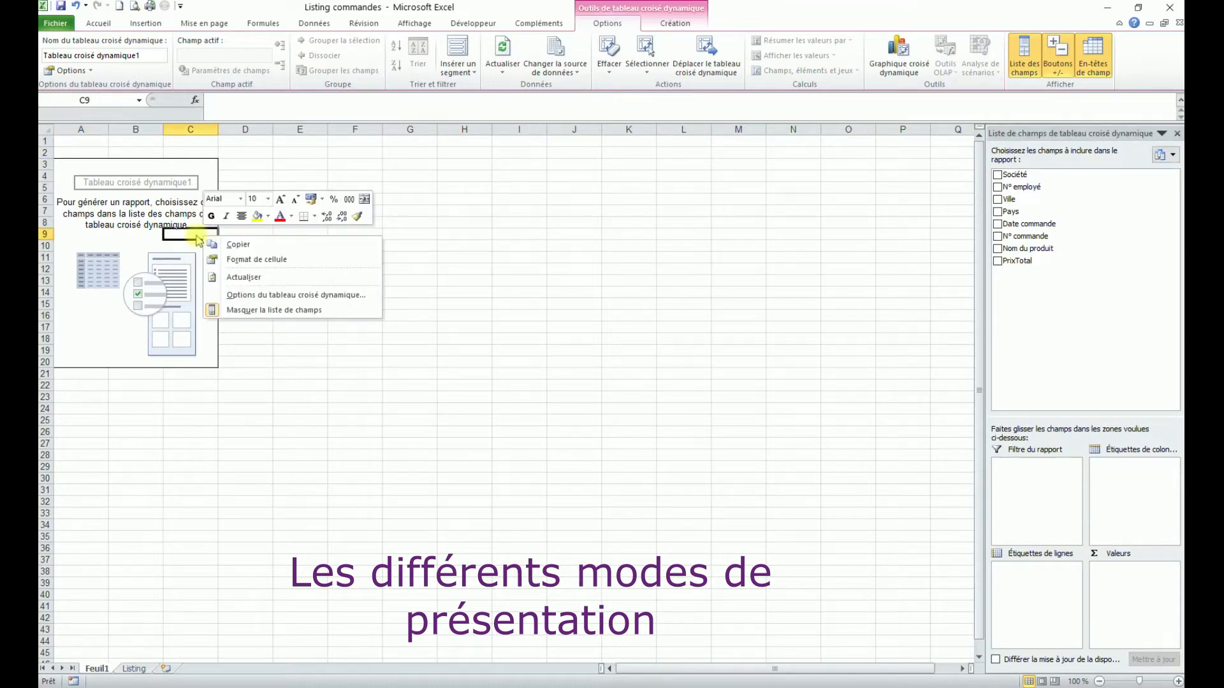
click(302, 295)
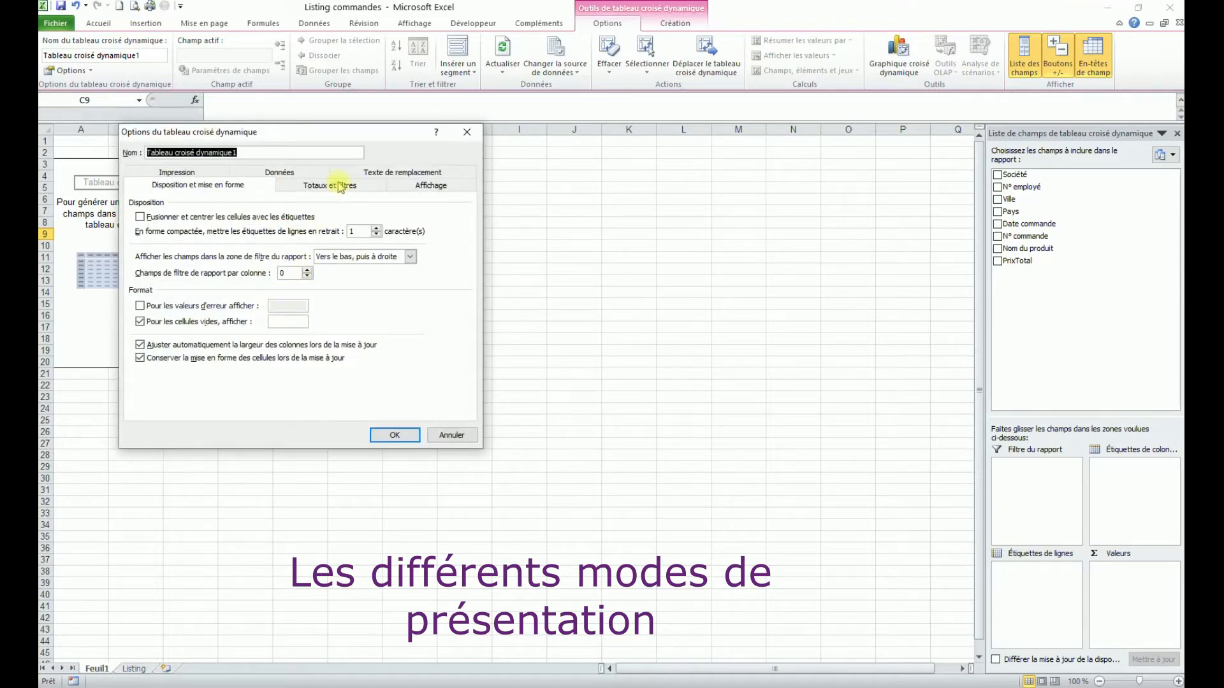
click(431, 185)
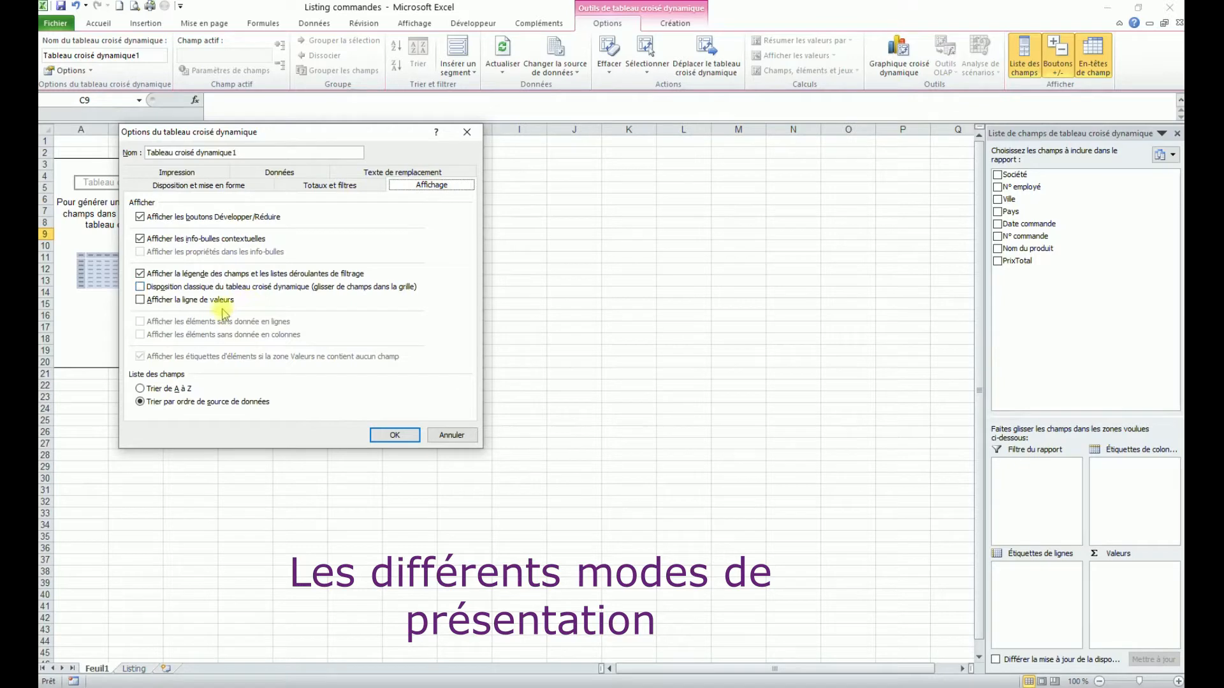
click(139, 287)
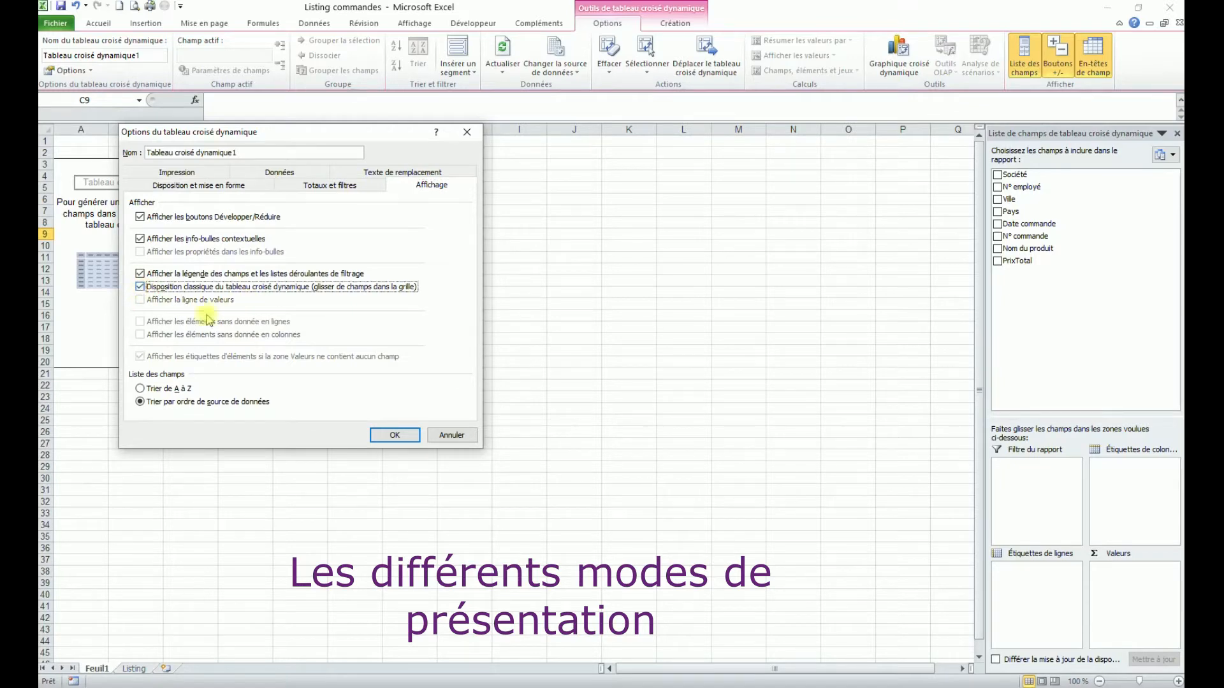
click(402, 437)
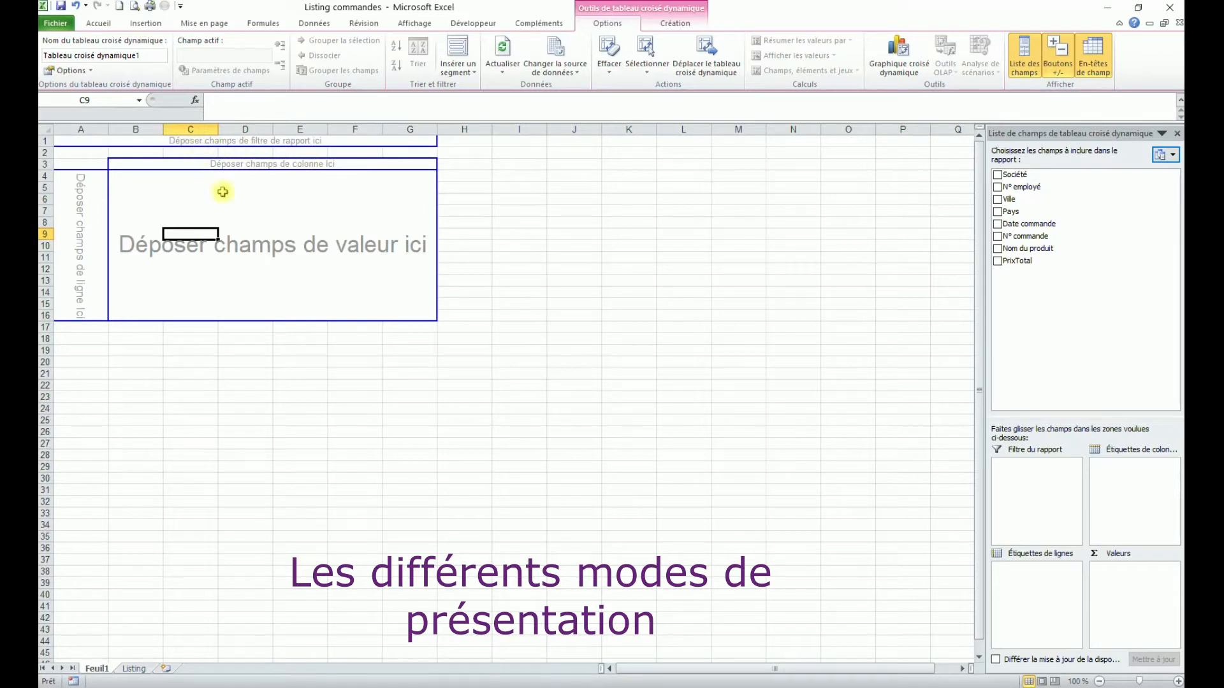
click(290, 236)
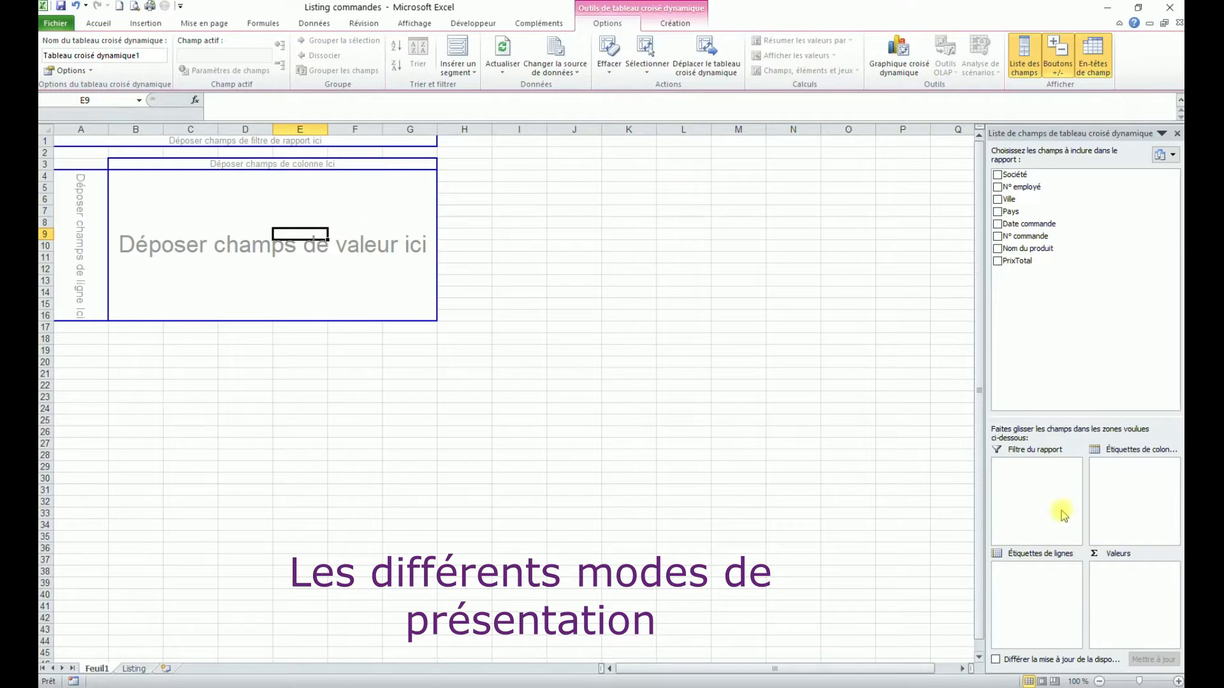
Step: Turn off the classic pivot table layout in the pivot table's display options
right_click(209, 214)
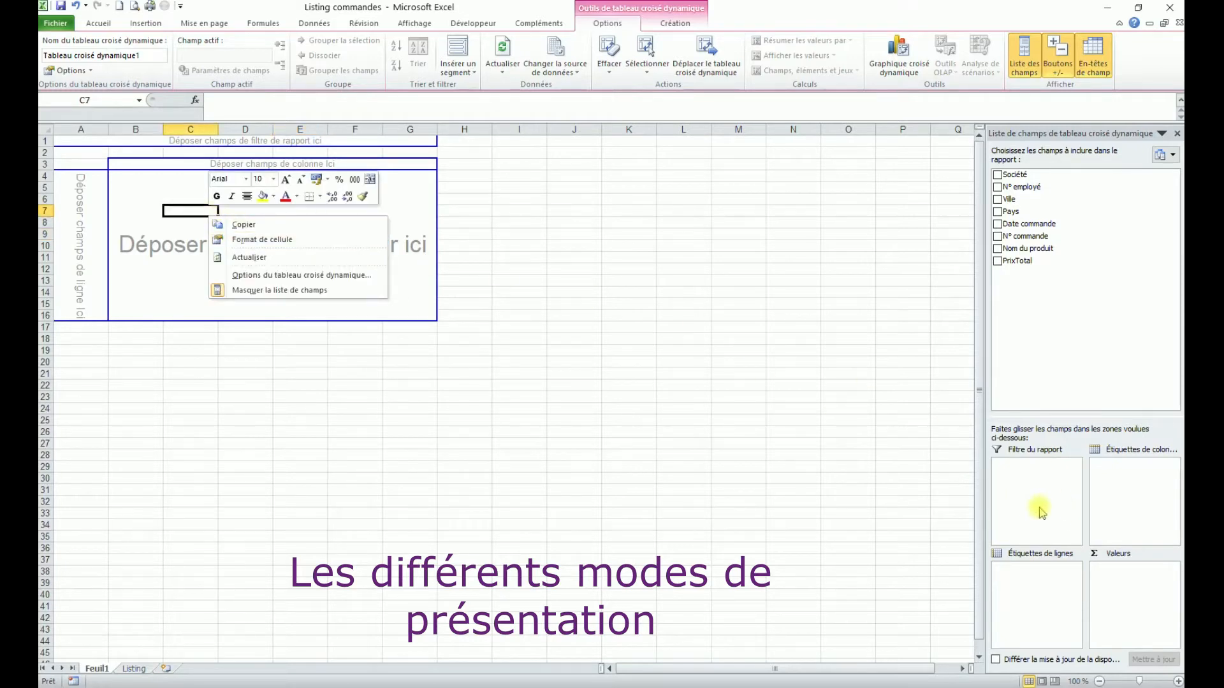
click(300, 275)
click(422, 165)
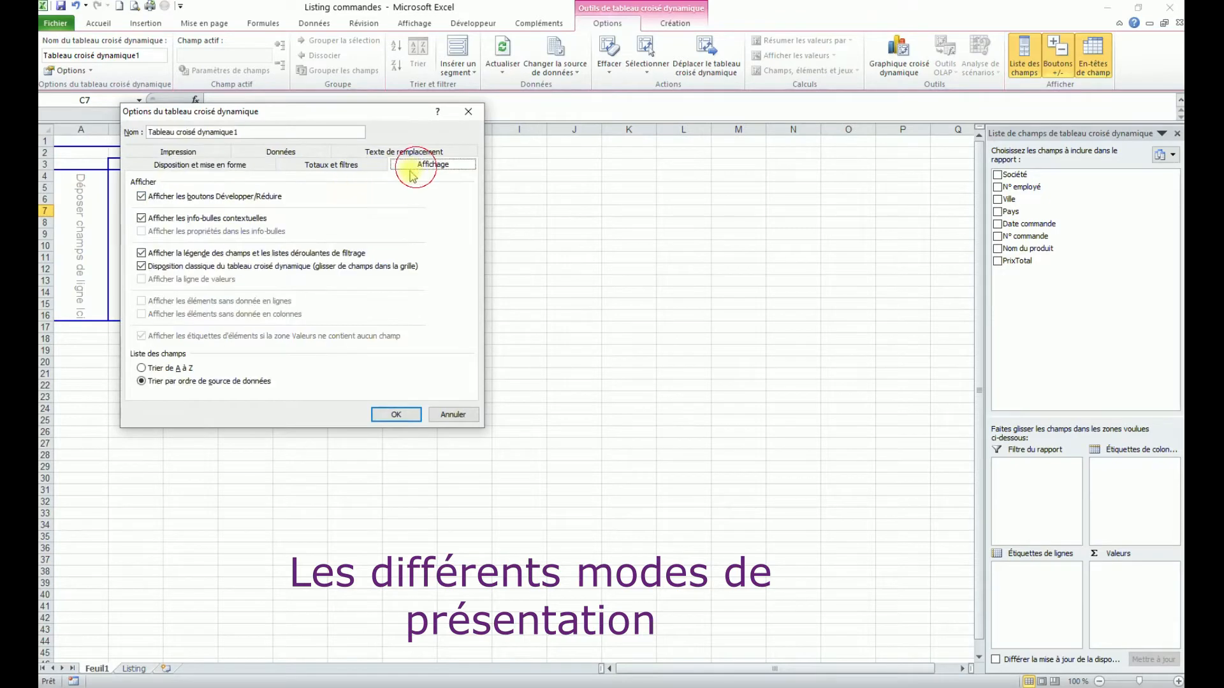
click(396, 414)
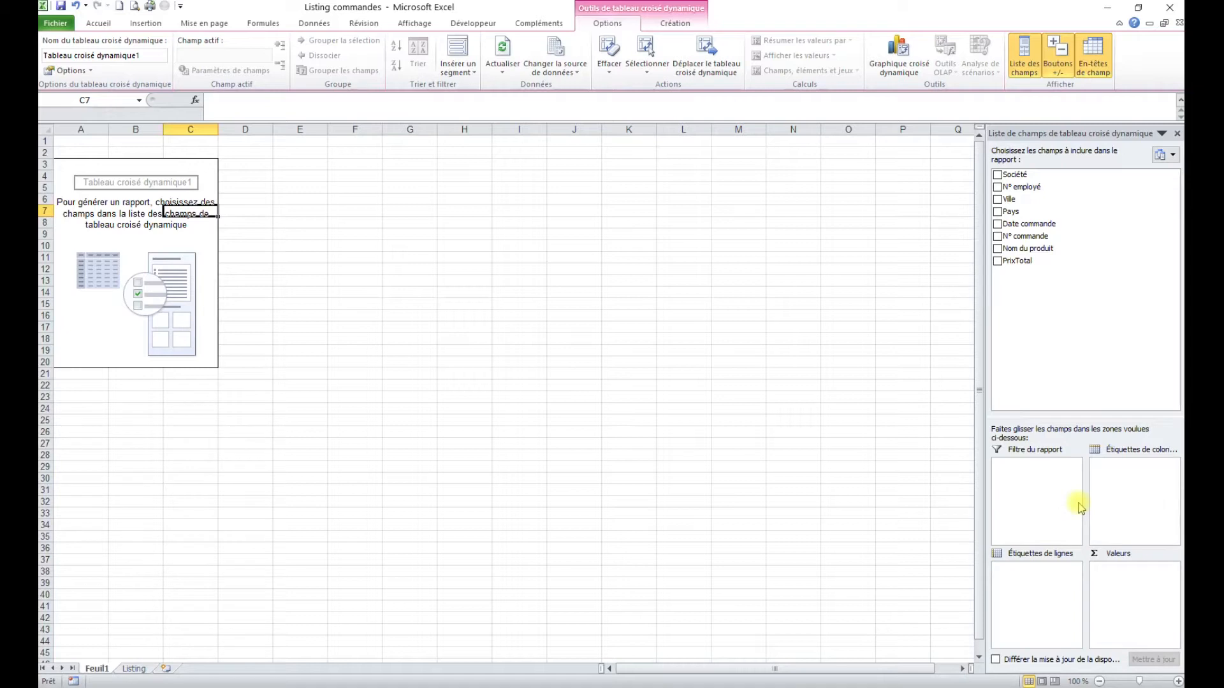
Step: Add Société to the row labels and PrixTotal to the values, and remove both fields from the pivot table
click(997, 175)
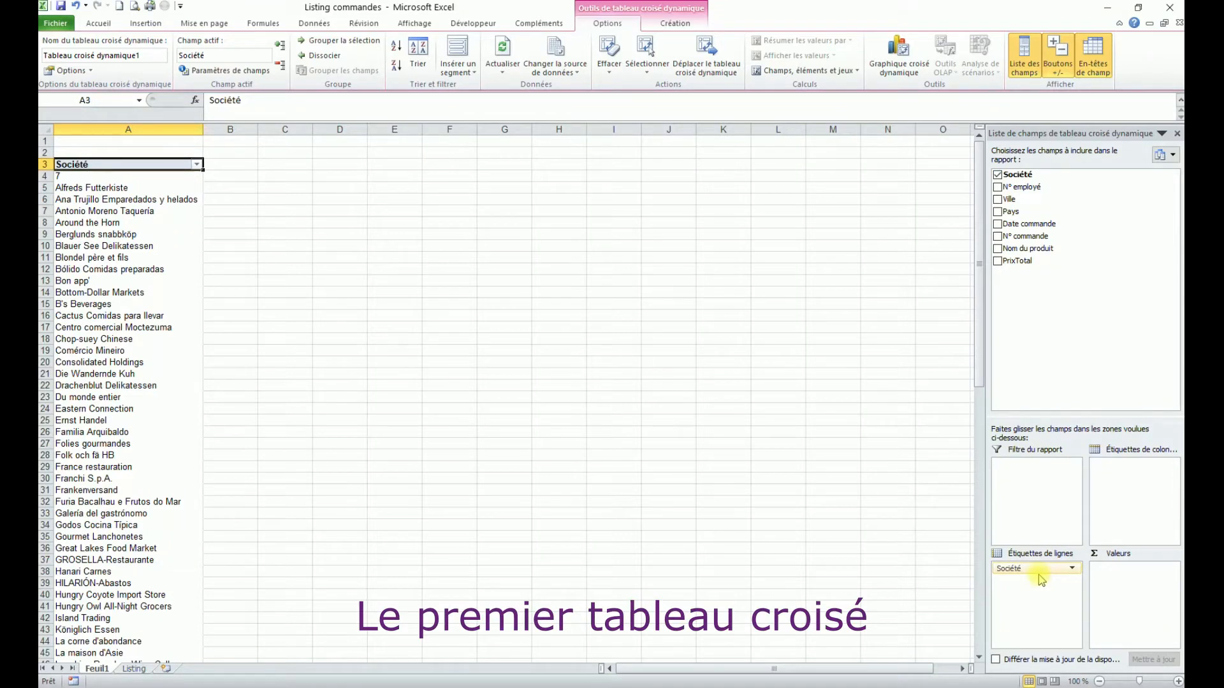
click(997, 262)
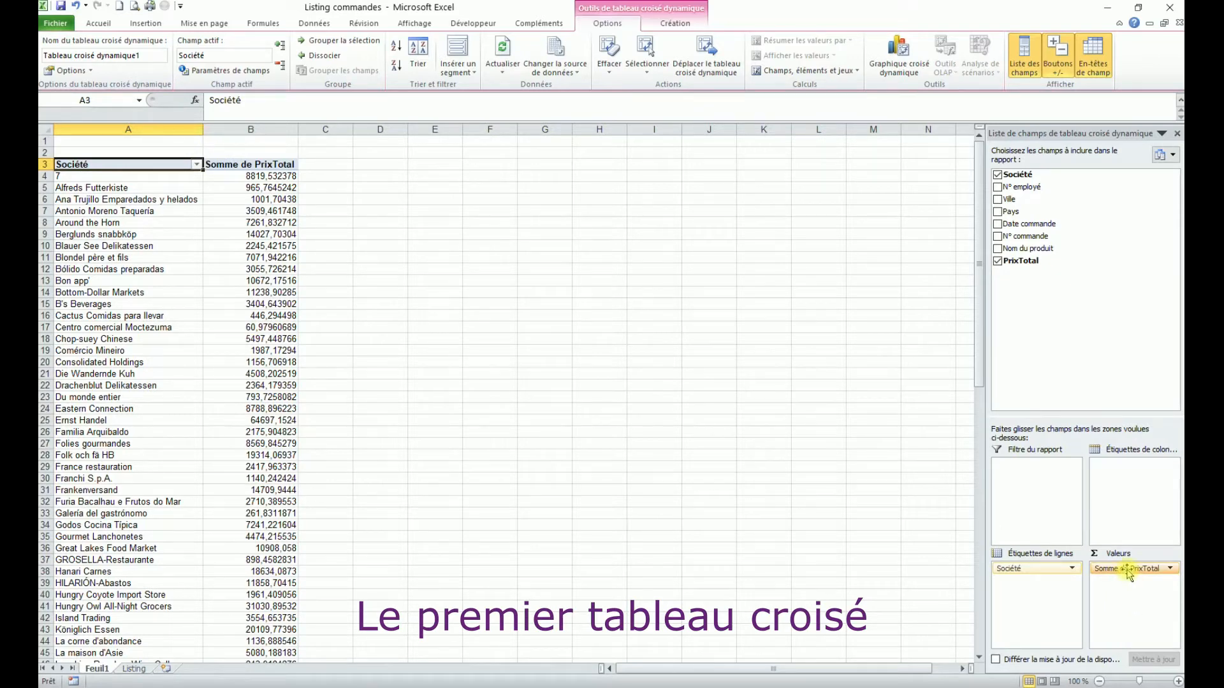
drag(1128, 574, 944, 554)
drag(1014, 569, 972, 569)
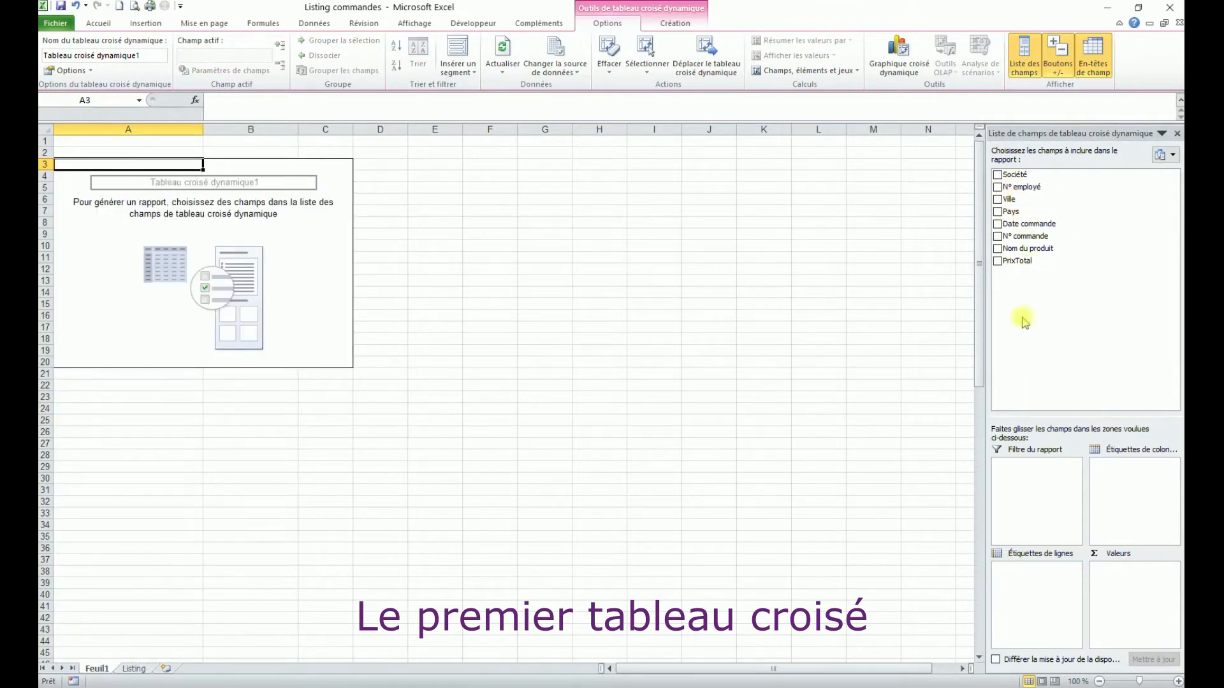
Step: Place Société in the row labels and PrixTotal in the values area, and look over the sums for individual companies
drag(1052, 177, 1023, 610)
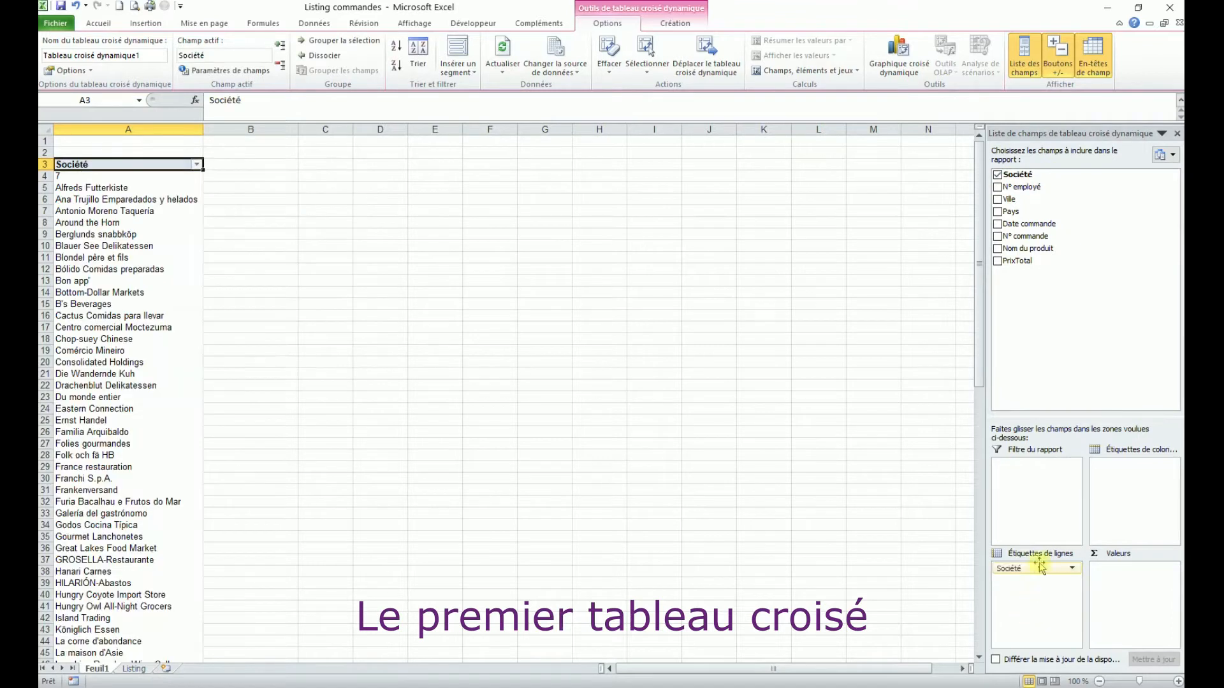
drag(1023, 262, 1138, 596)
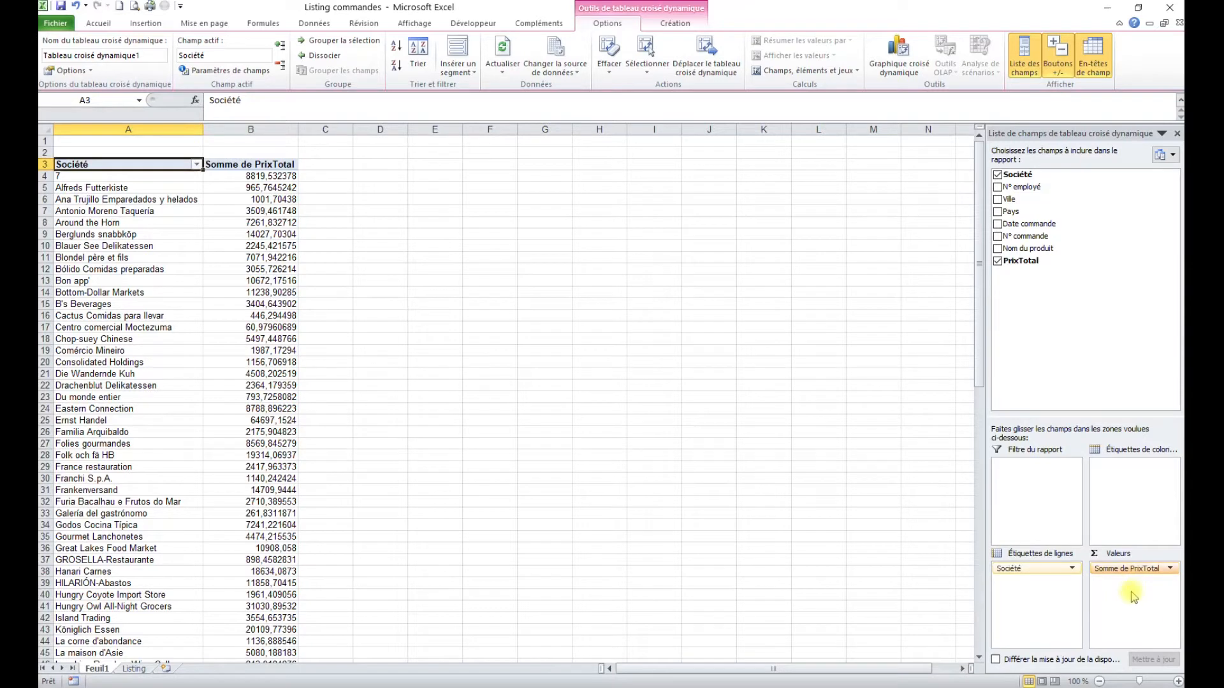
click(285, 308)
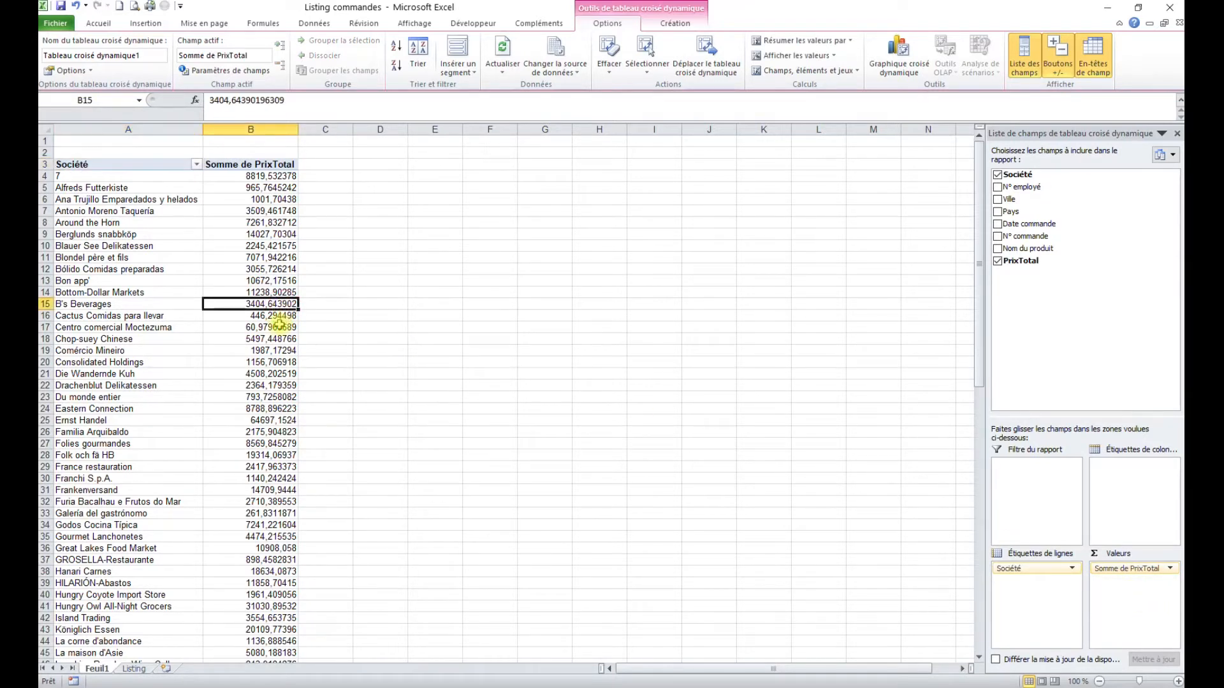
mouse_move(279, 323)
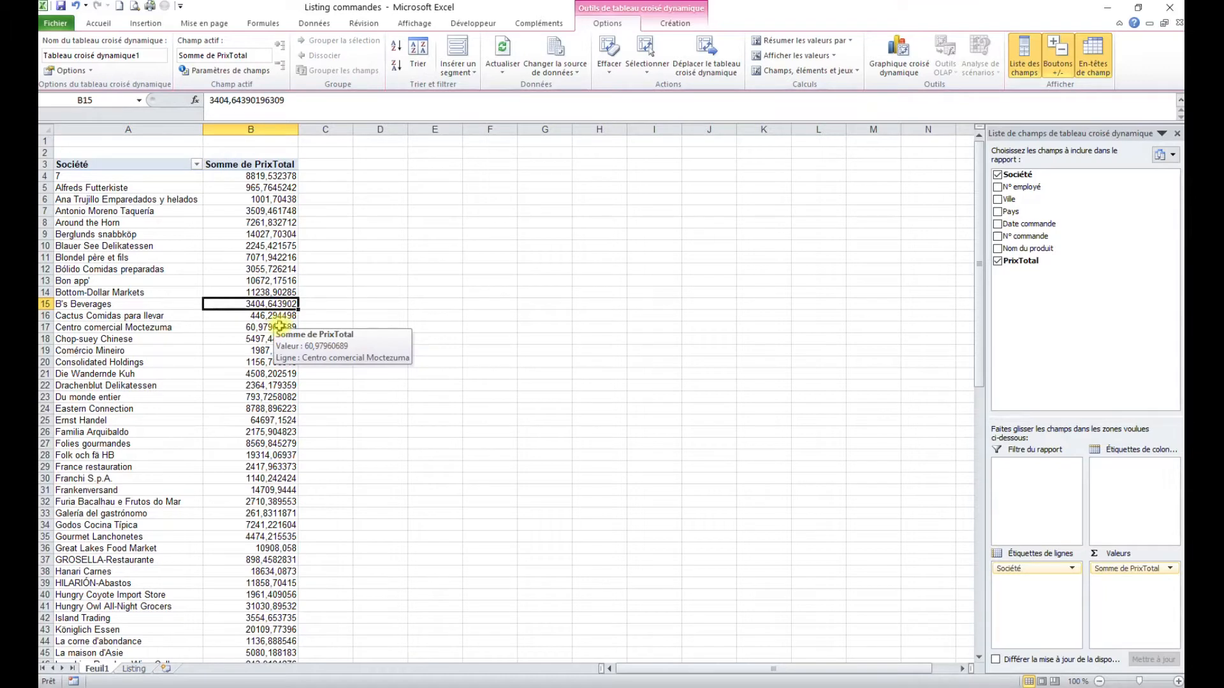
click(281, 351)
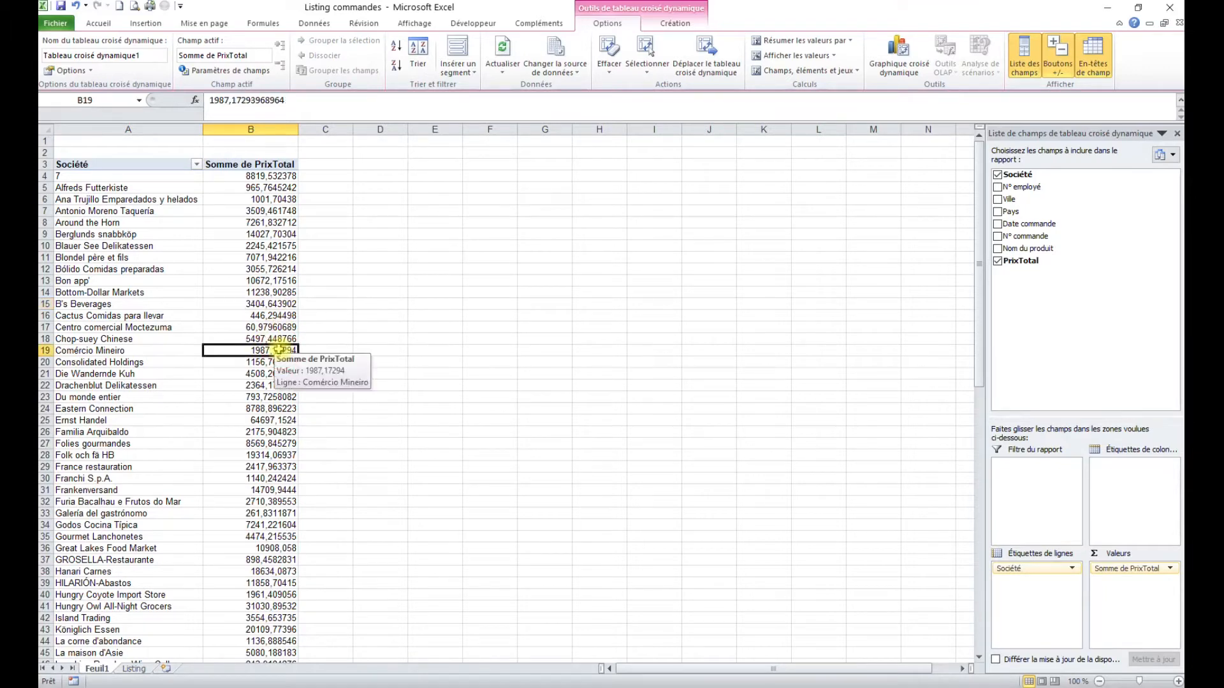
click(154, 323)
click(267, 316)
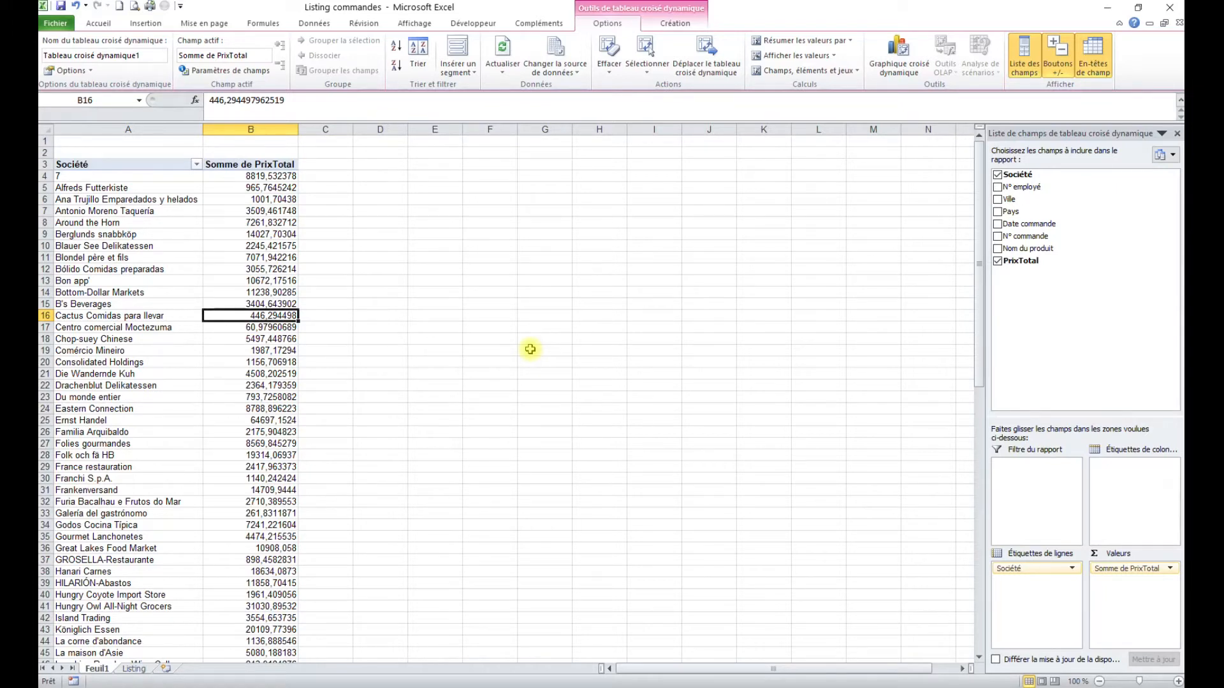
click(156, 300)
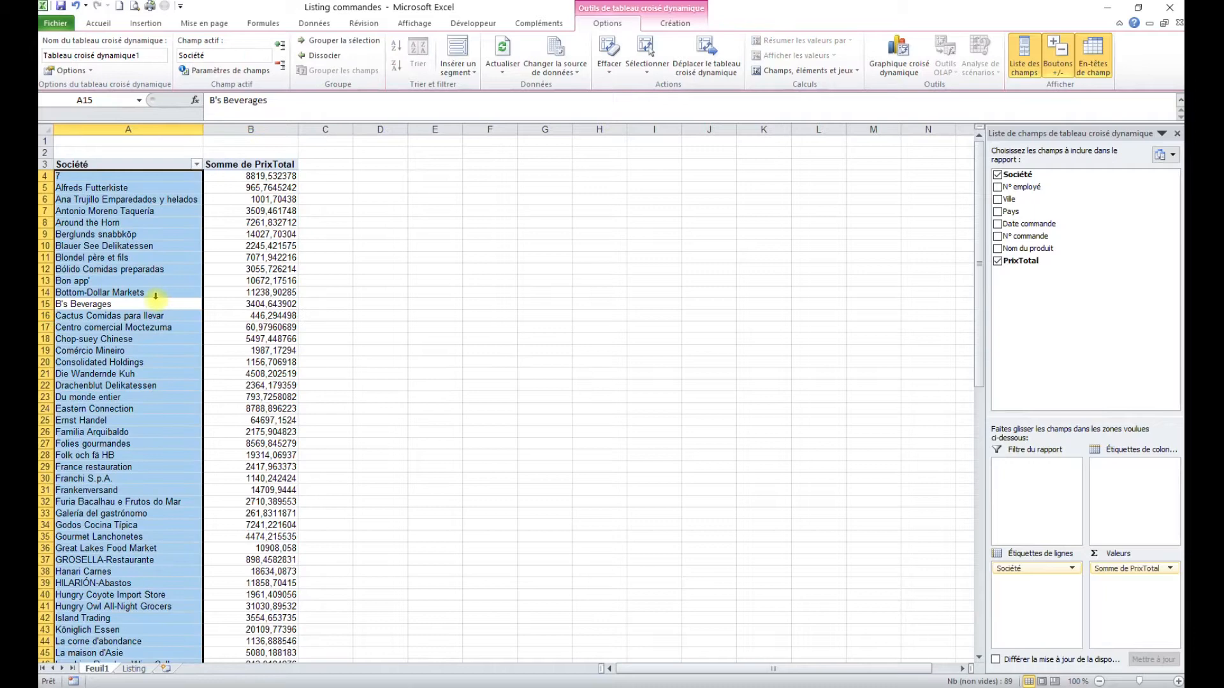
Step: Rename the pivot table's value column header in B3 to "Chiffre d'affaire"
click(115, 165)
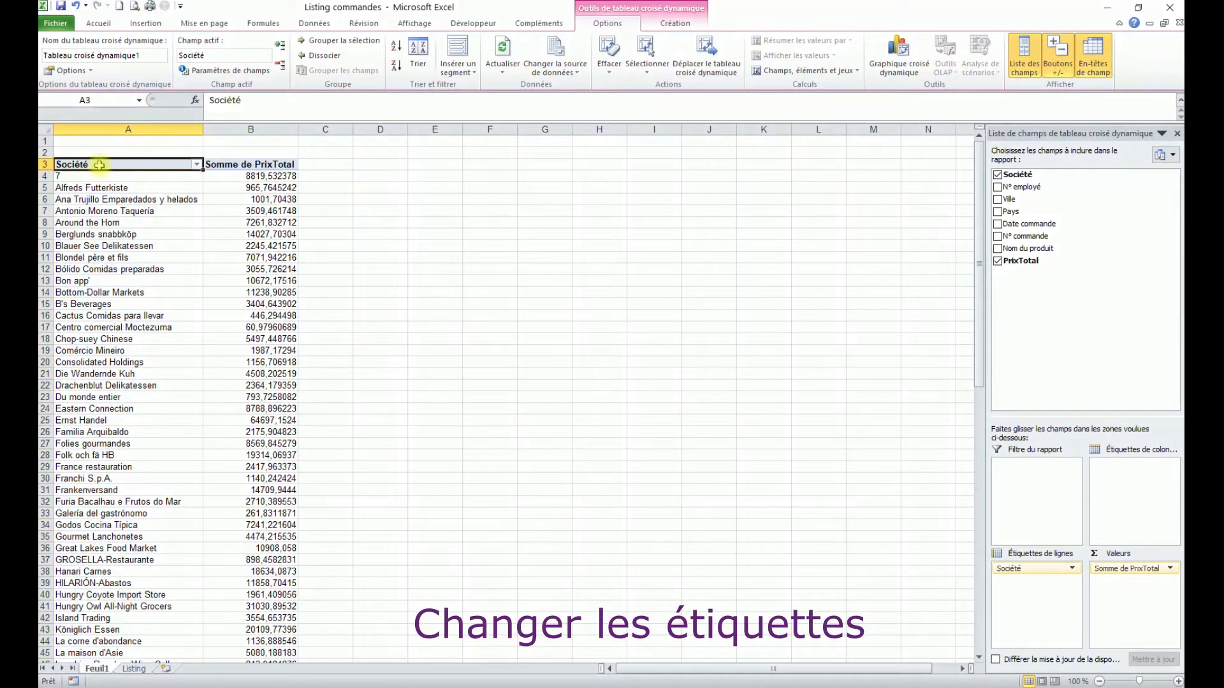
click(271, 166)
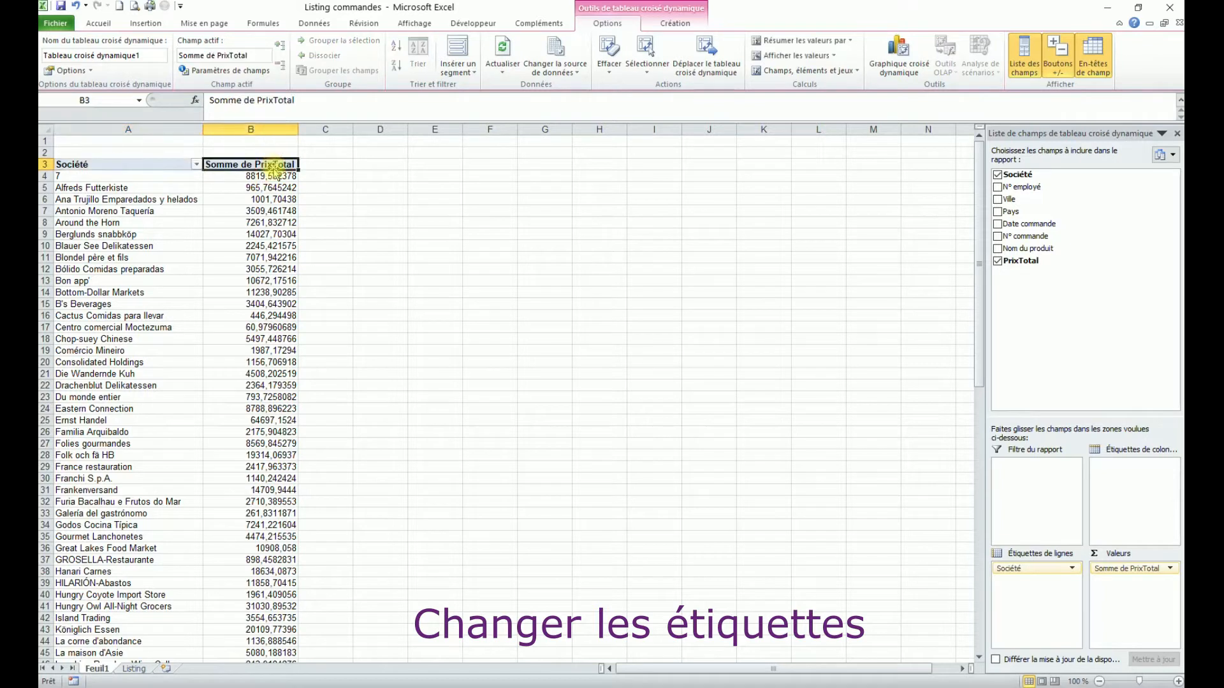
drag(305, 101, 164, 100)
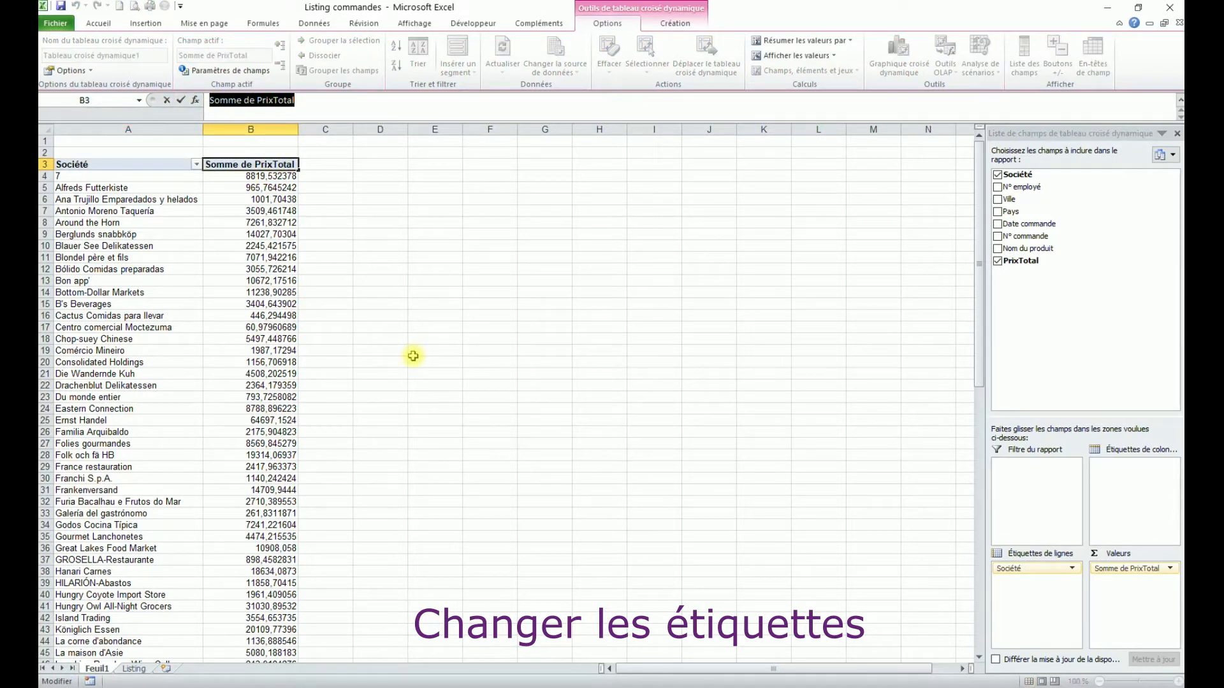
text(C)
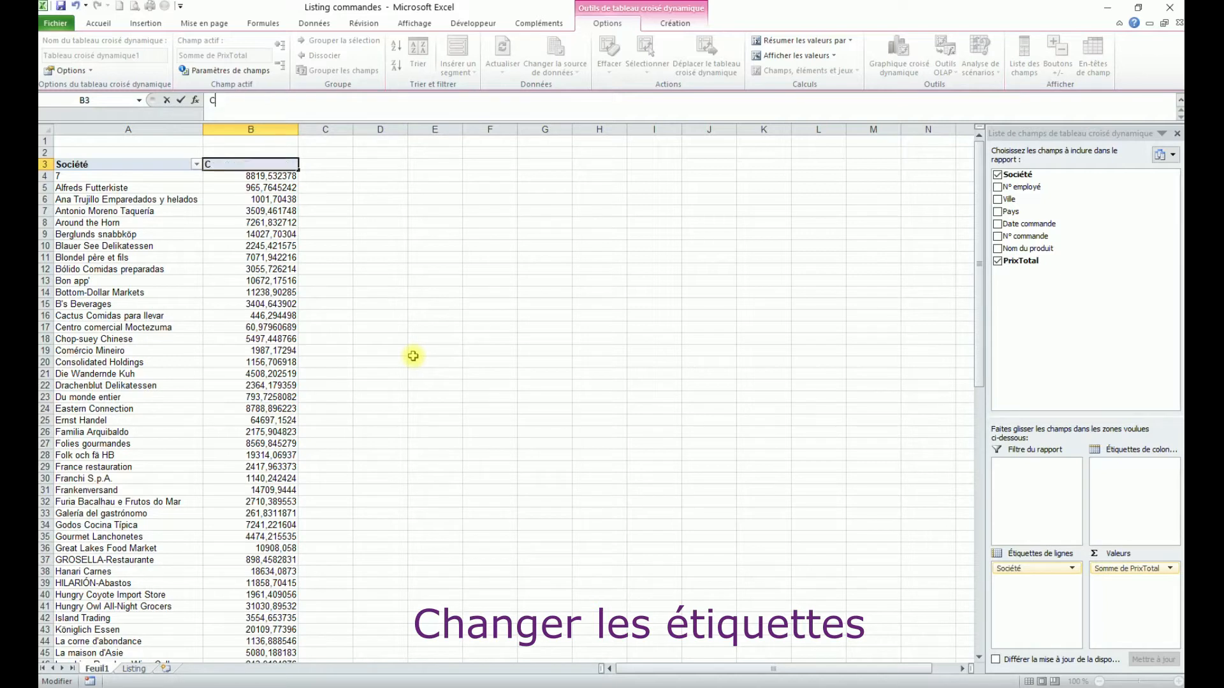
text(hiffre d'affaire)
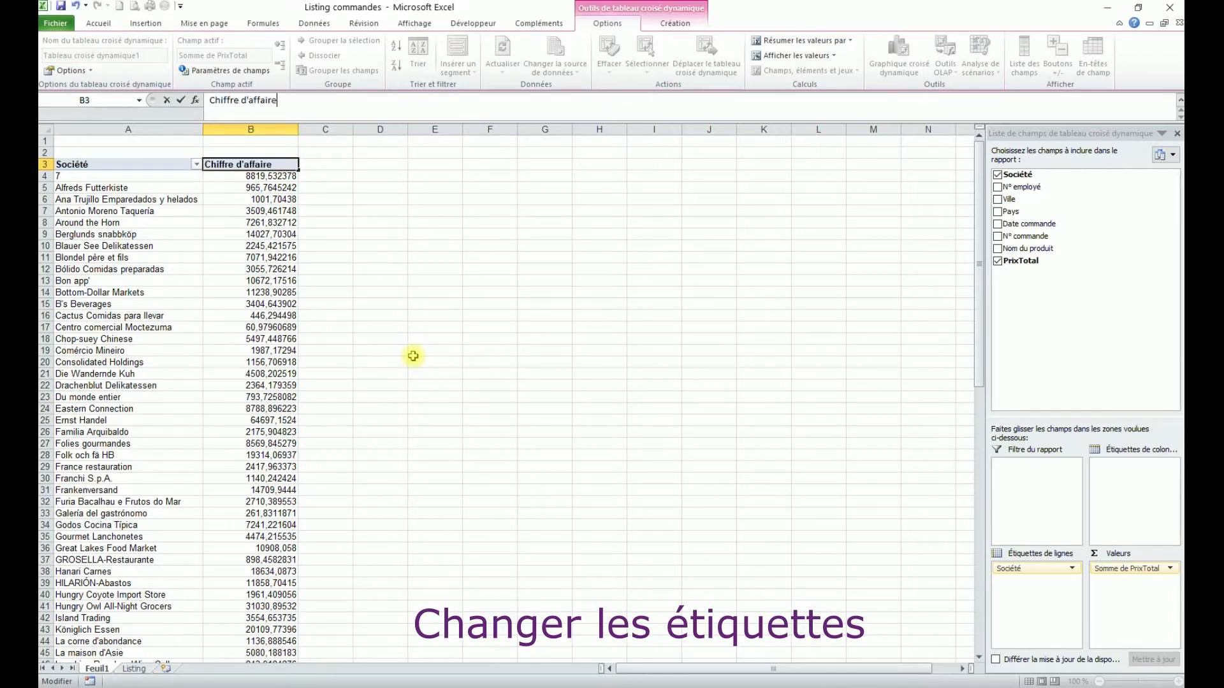
key(Return)
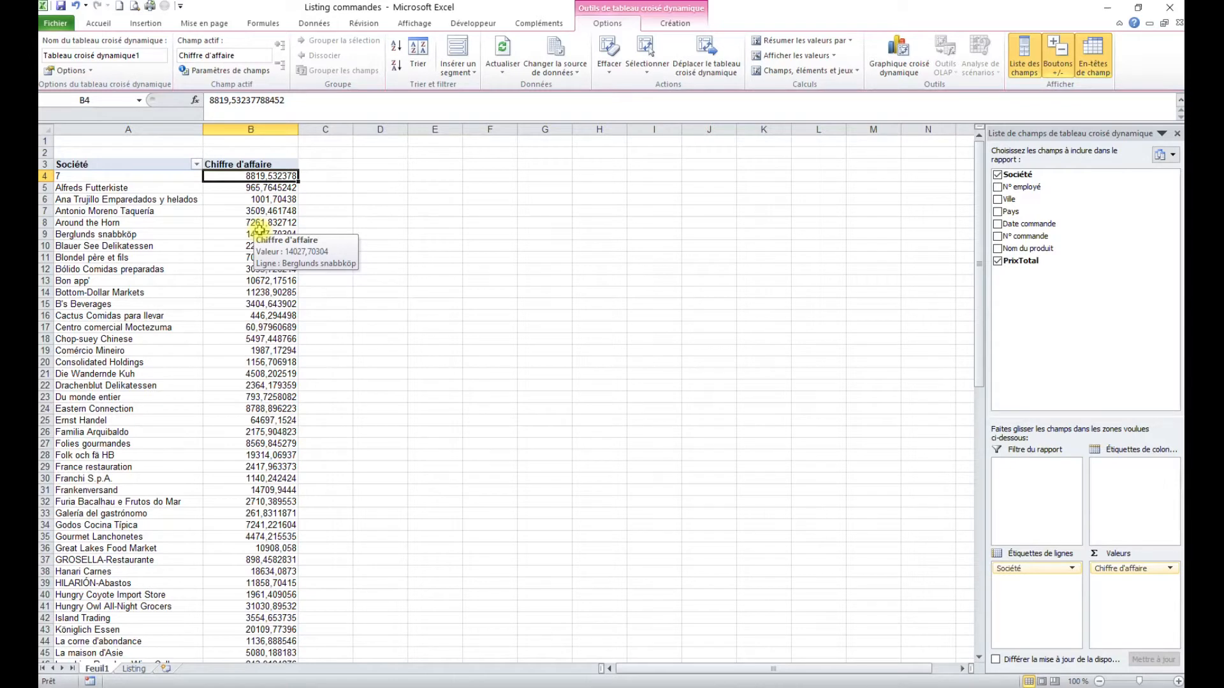
Step: Apply the thousands-separator accounting format with two decimals to all of column B, and check several company values
click(237, 305)
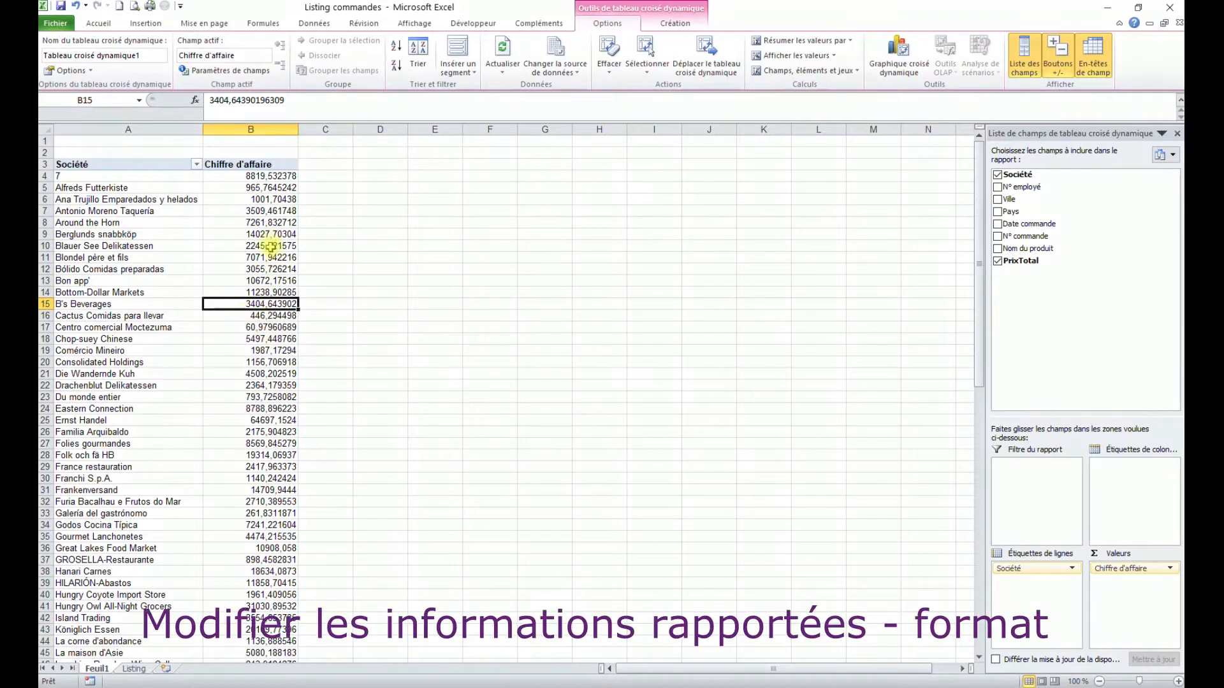
click(256, 269)
click(265, 221)
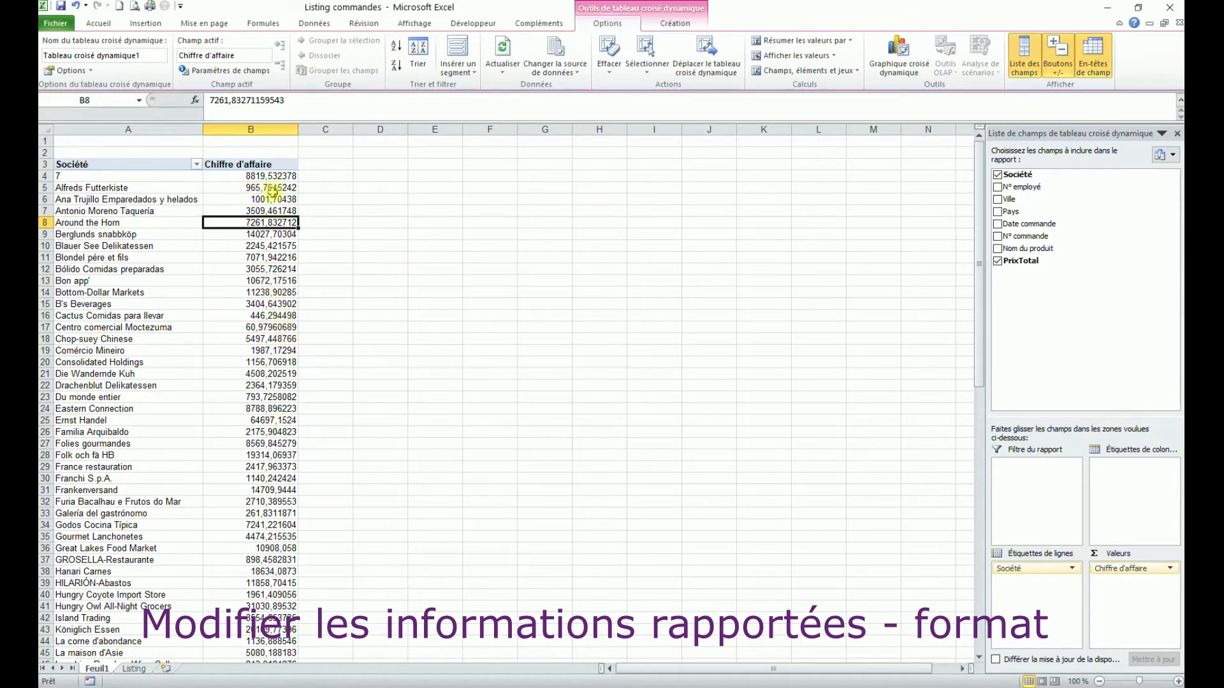
click(267, 127)
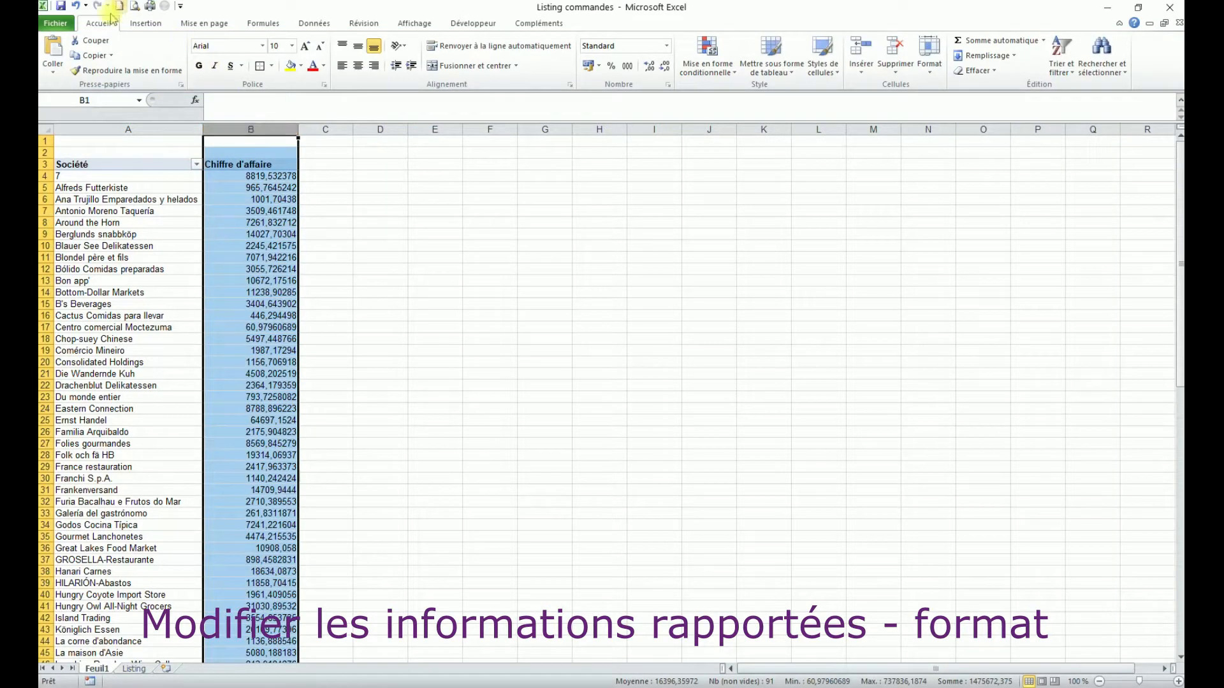
click(626, 66)
click(270, 293)
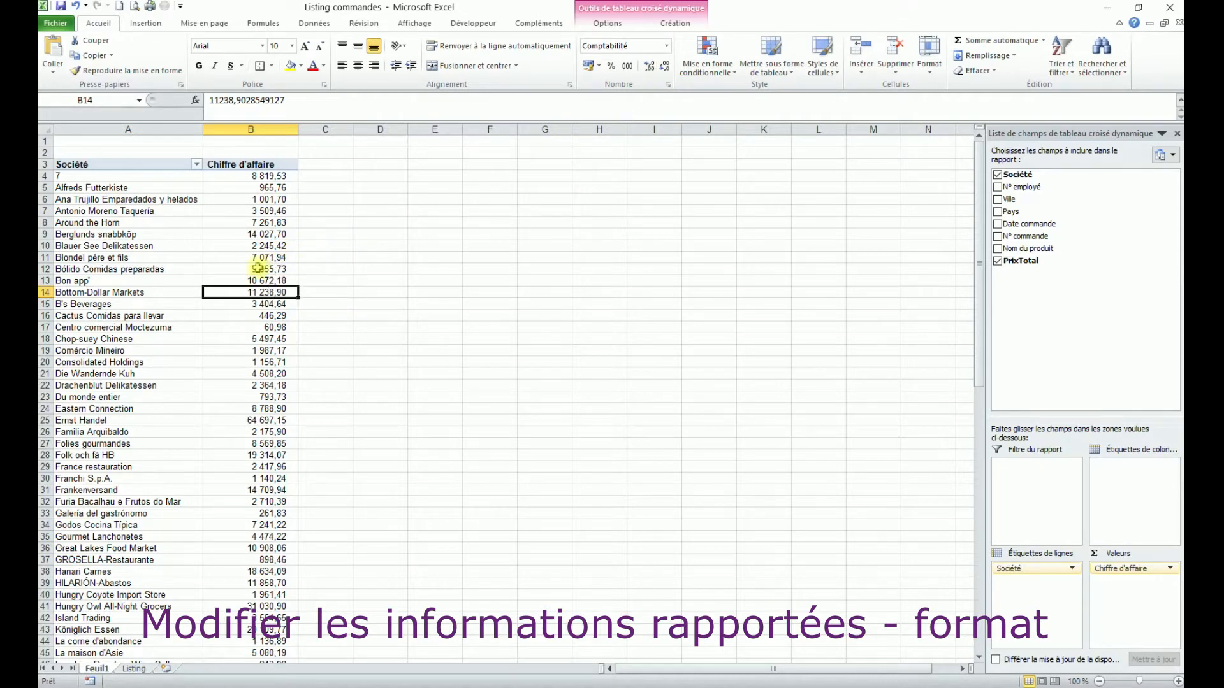
click(261, 246)
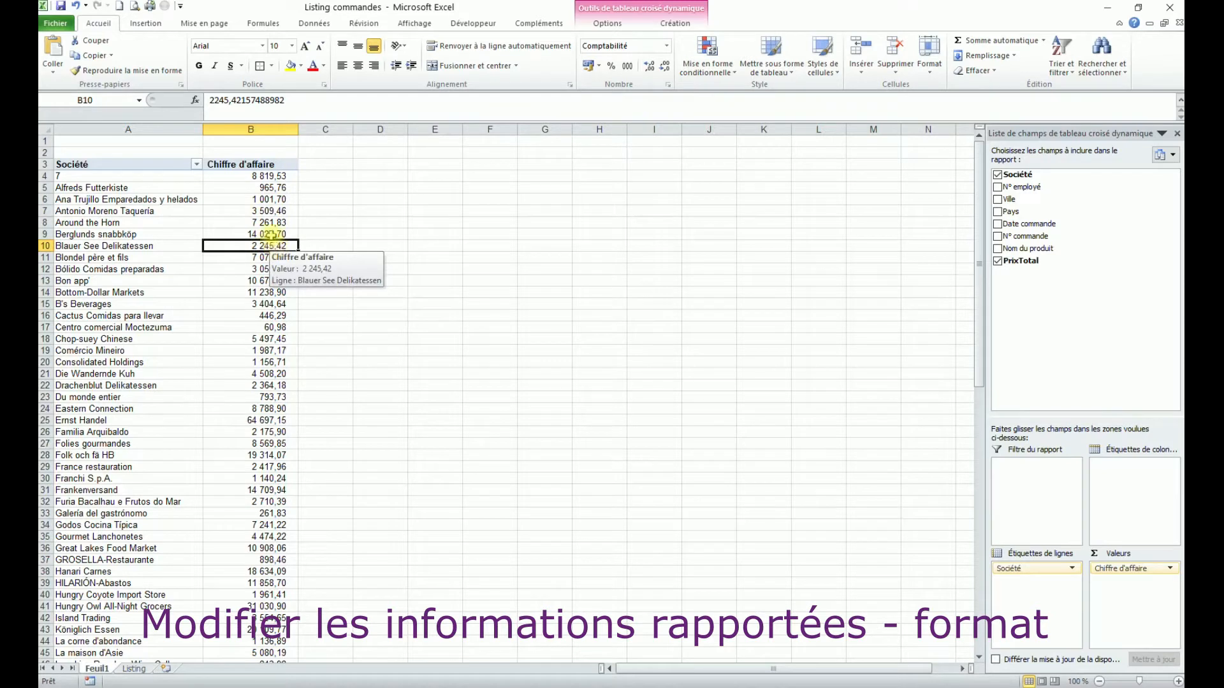
click(269, 212)
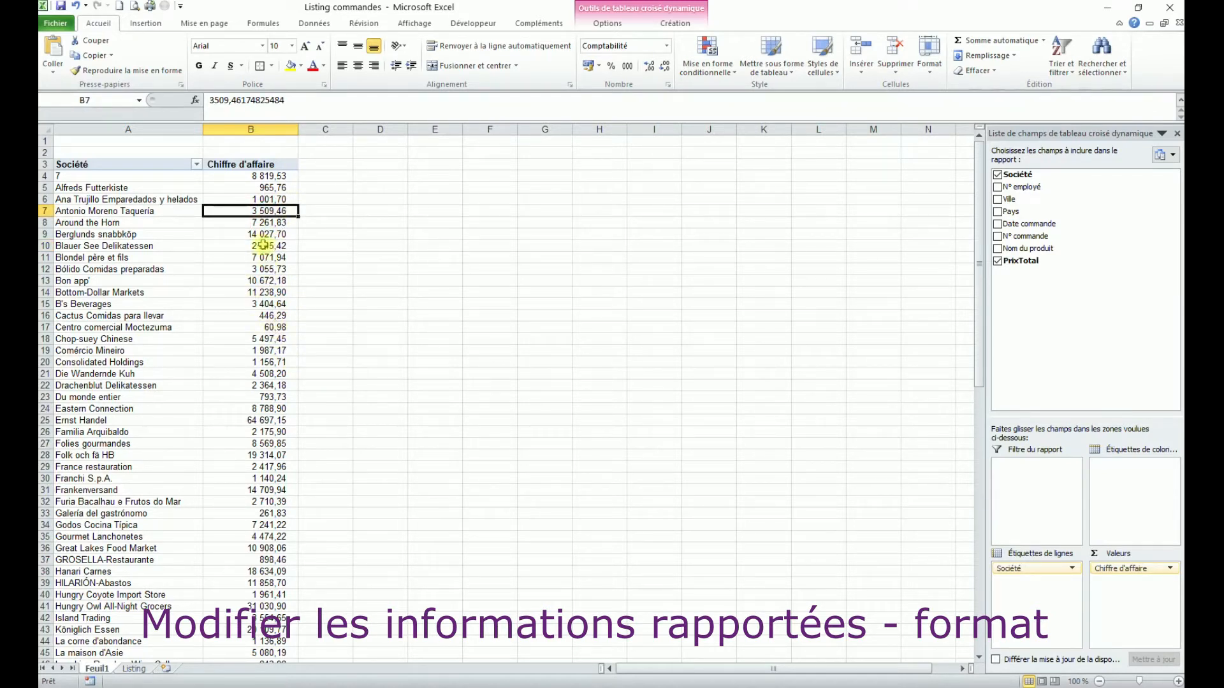
mouse_move(262, 243)
click(255, 248)
Step: Sort the pivot table by Chiffre d'affaire from largest to smallest, and review the ranking of the companies
click(119, 242)
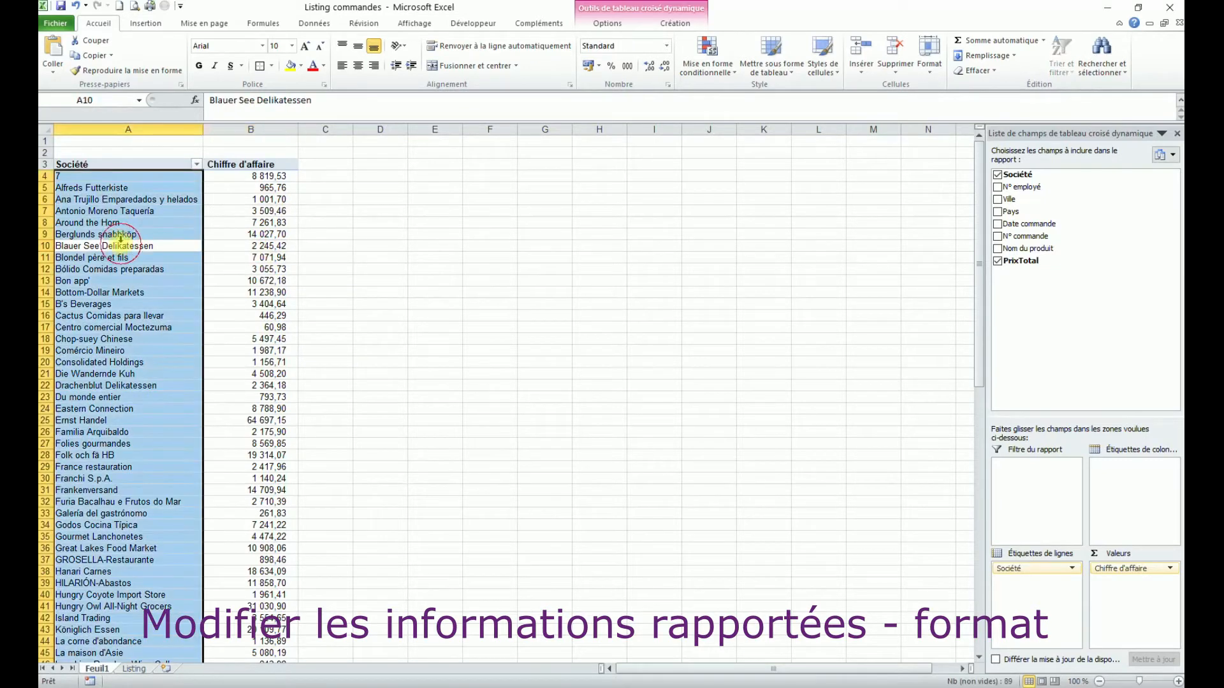
click(273, 243)
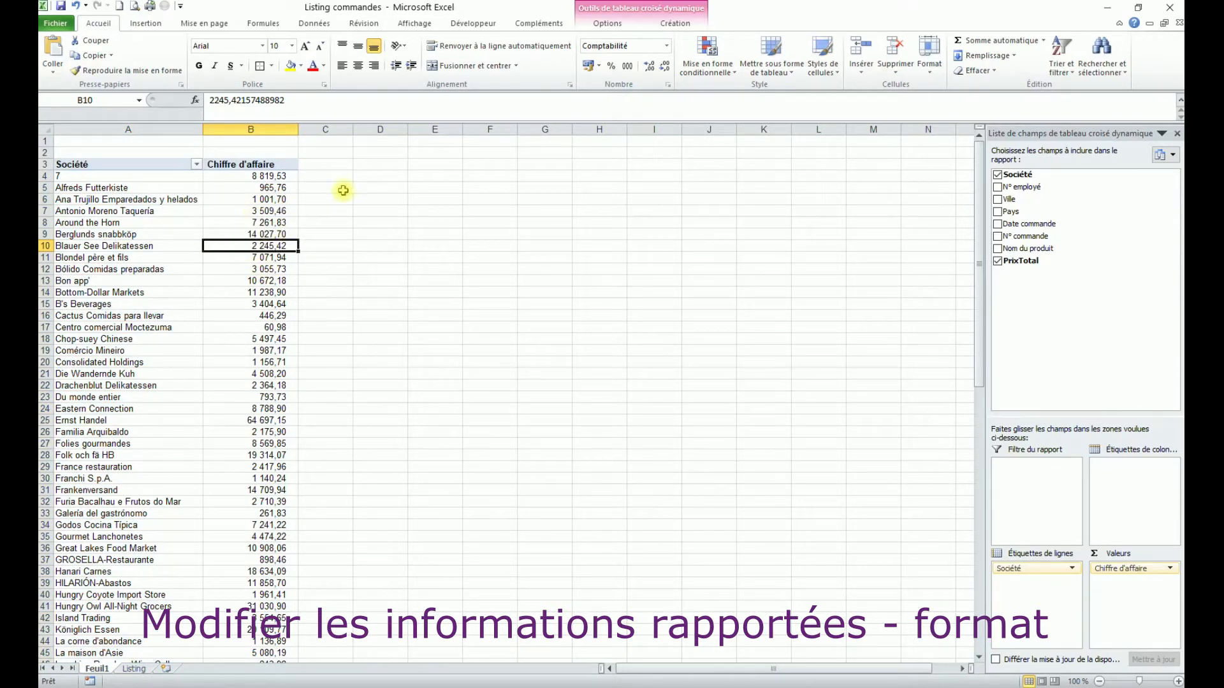
click(325, 25)
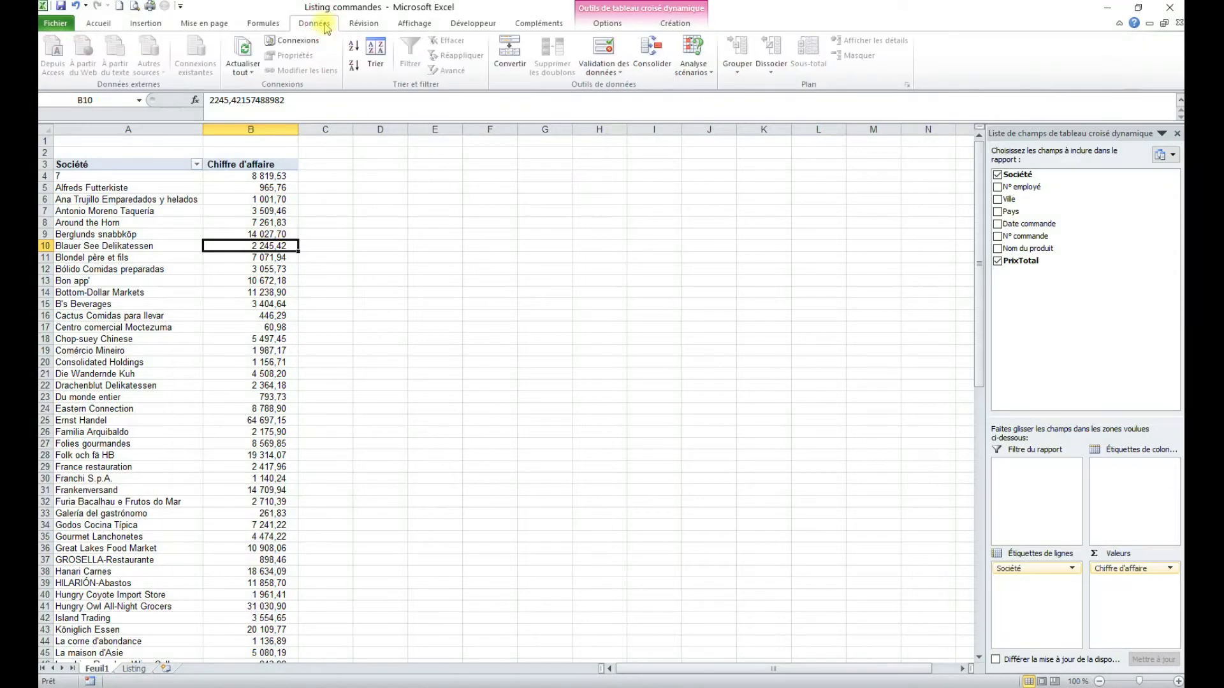
click(354, 66)
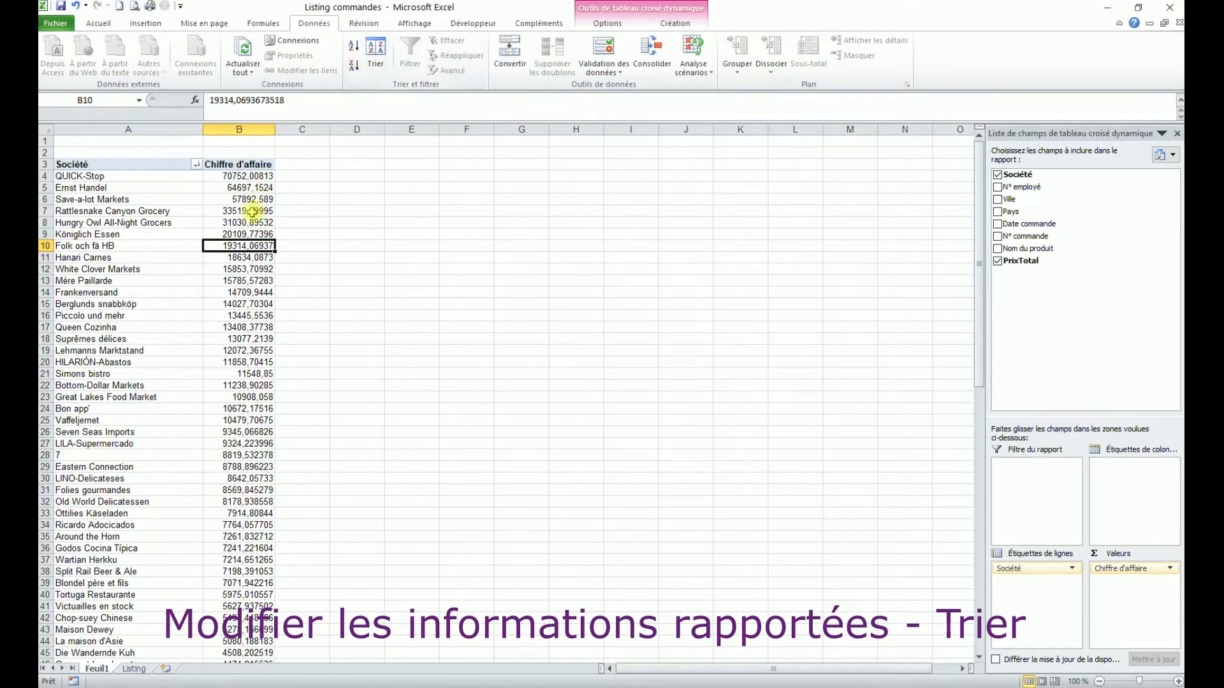
drag(97, 178, 229, 180)
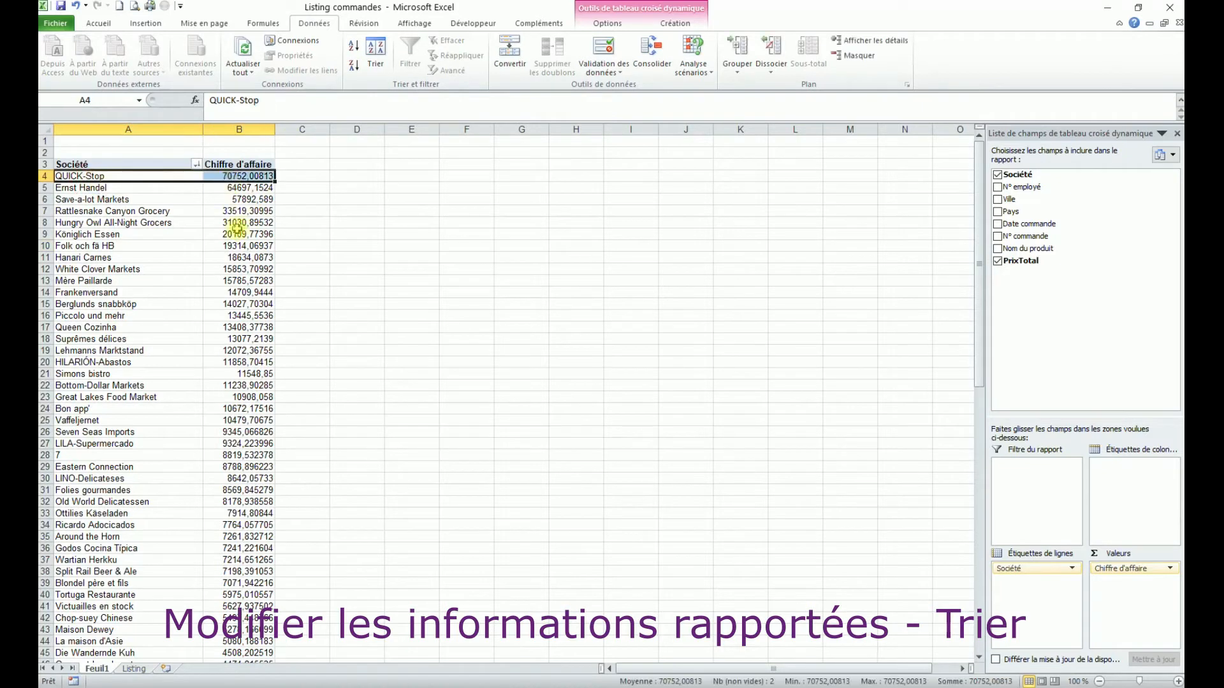
click(241, 246)
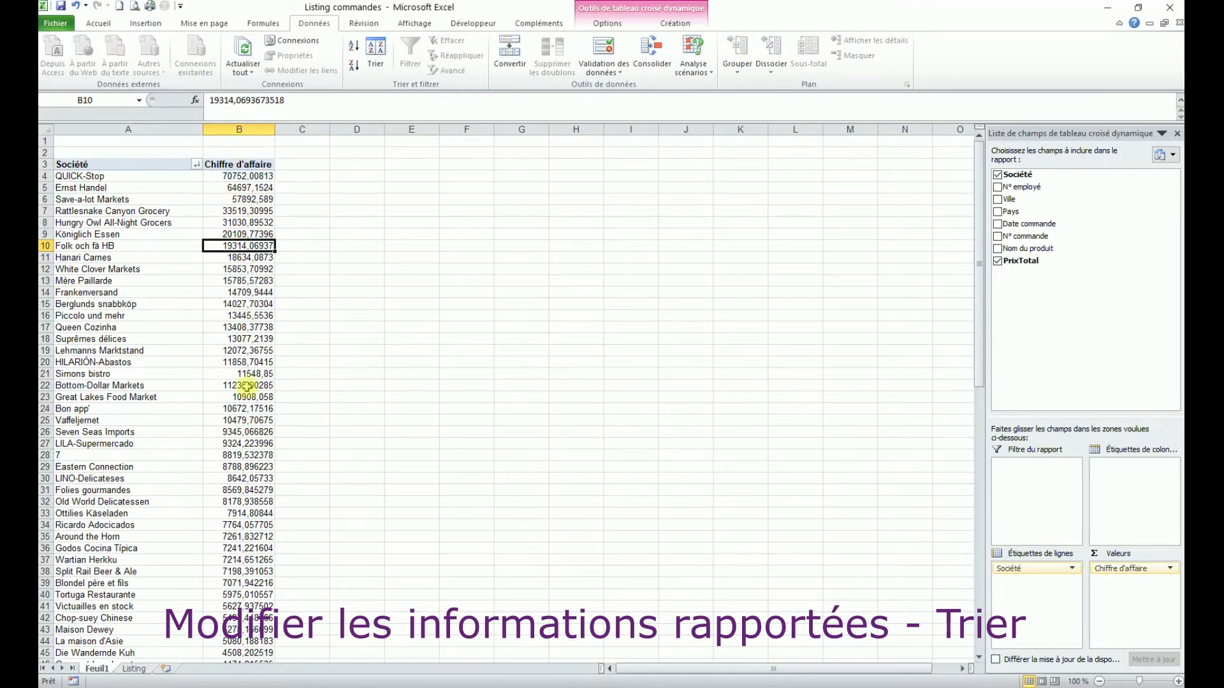
click(249, 292)
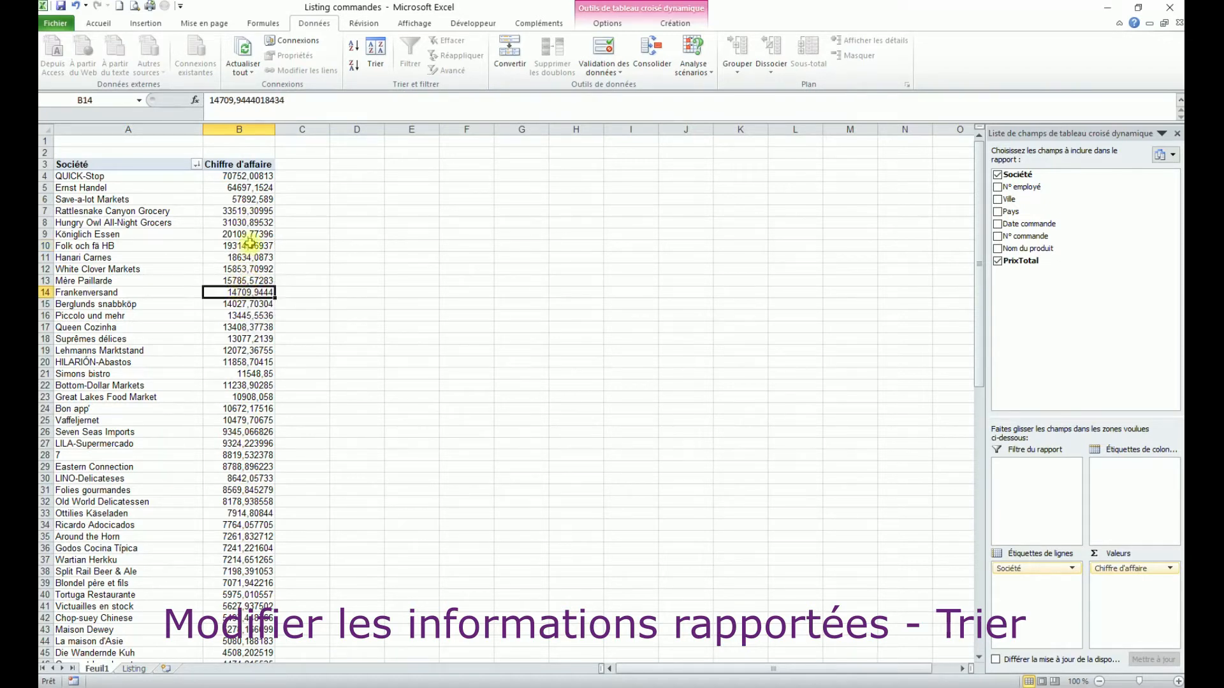
click(252, 199)
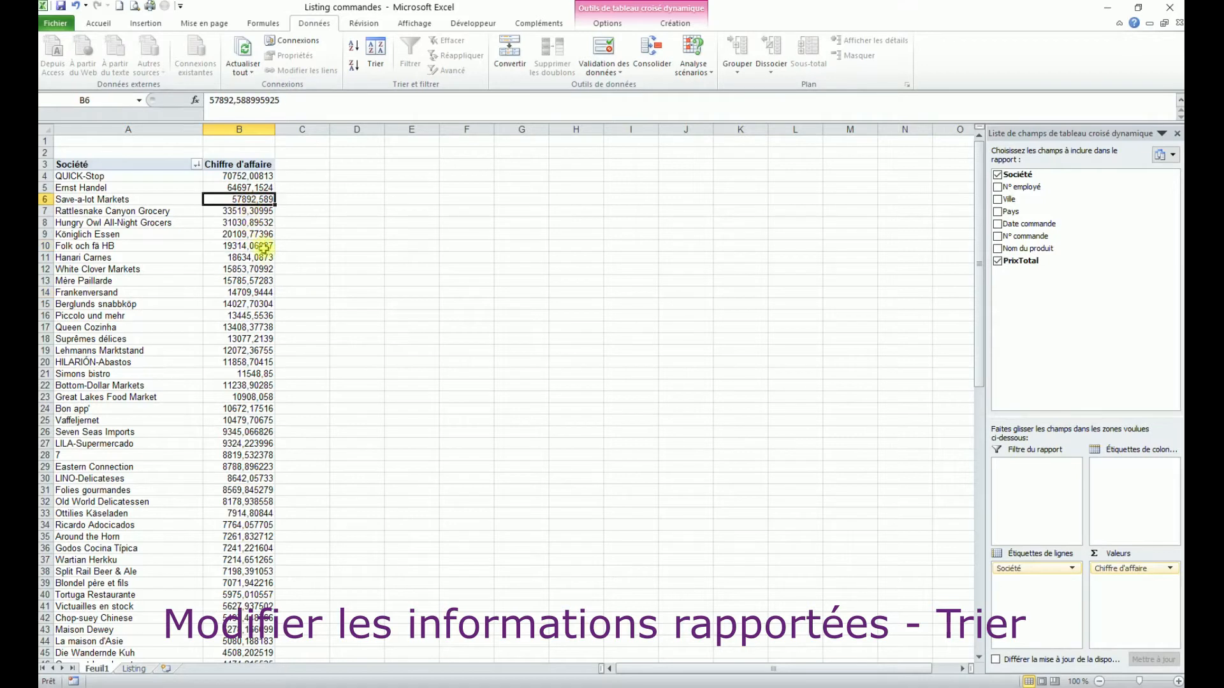
click(243, 175)
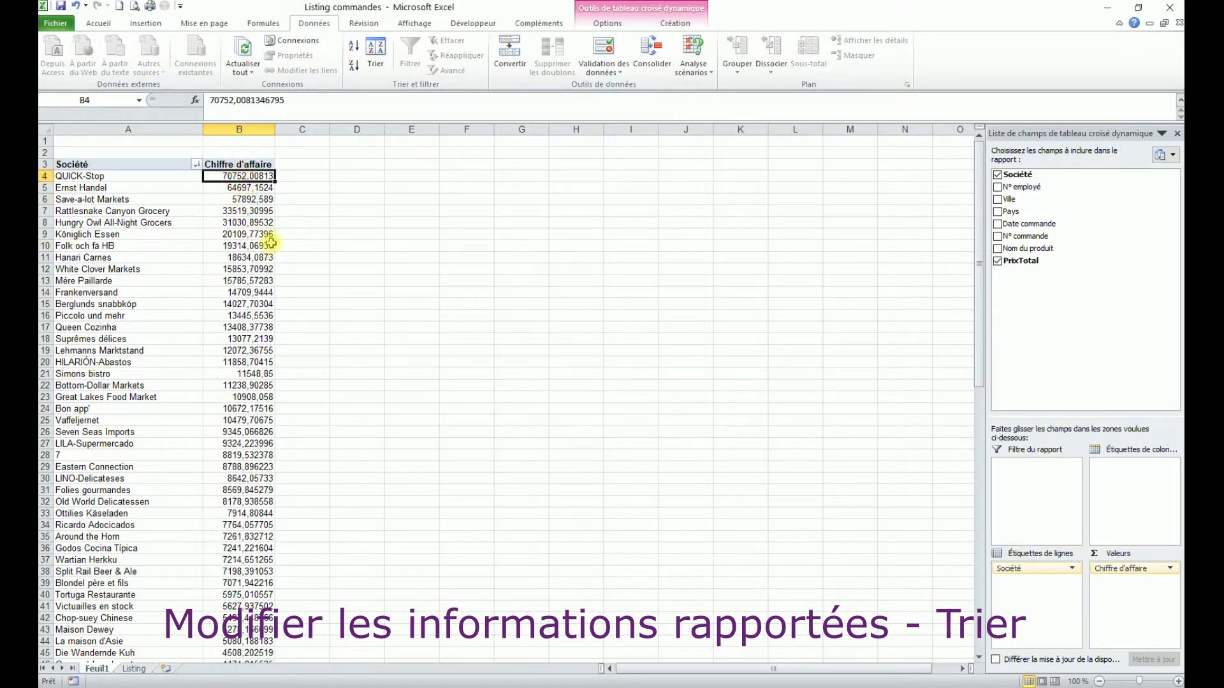
mouse_move(270, 245)
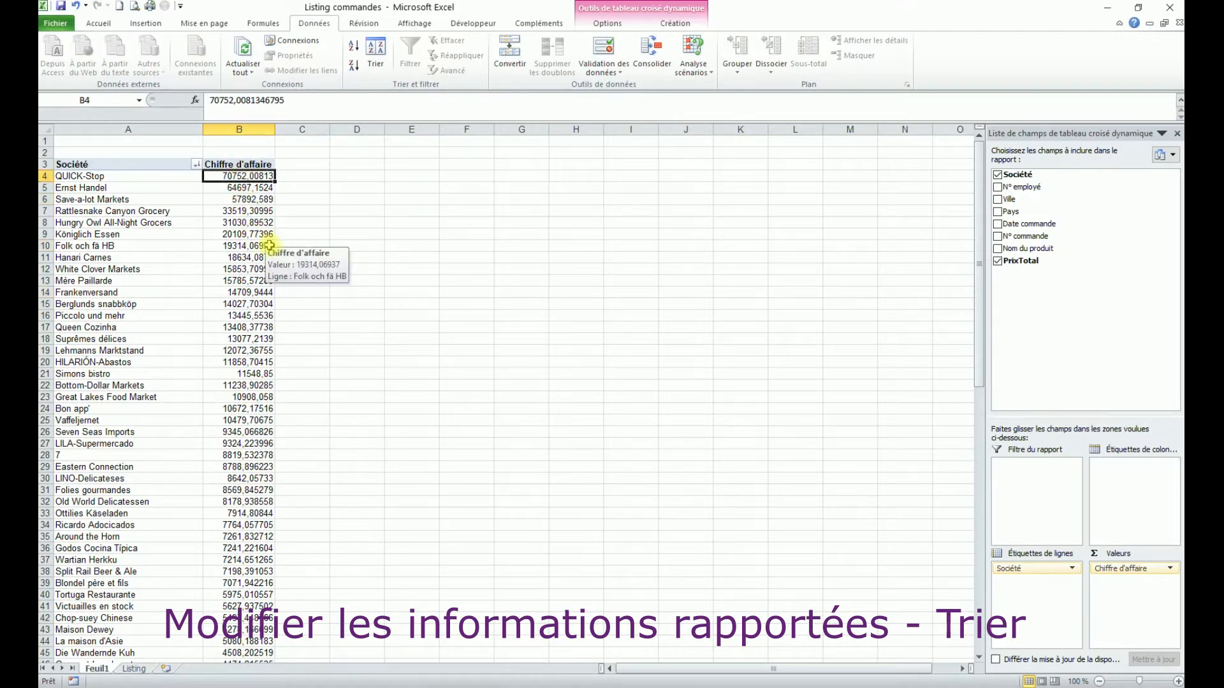
mouse_move(246, 216)
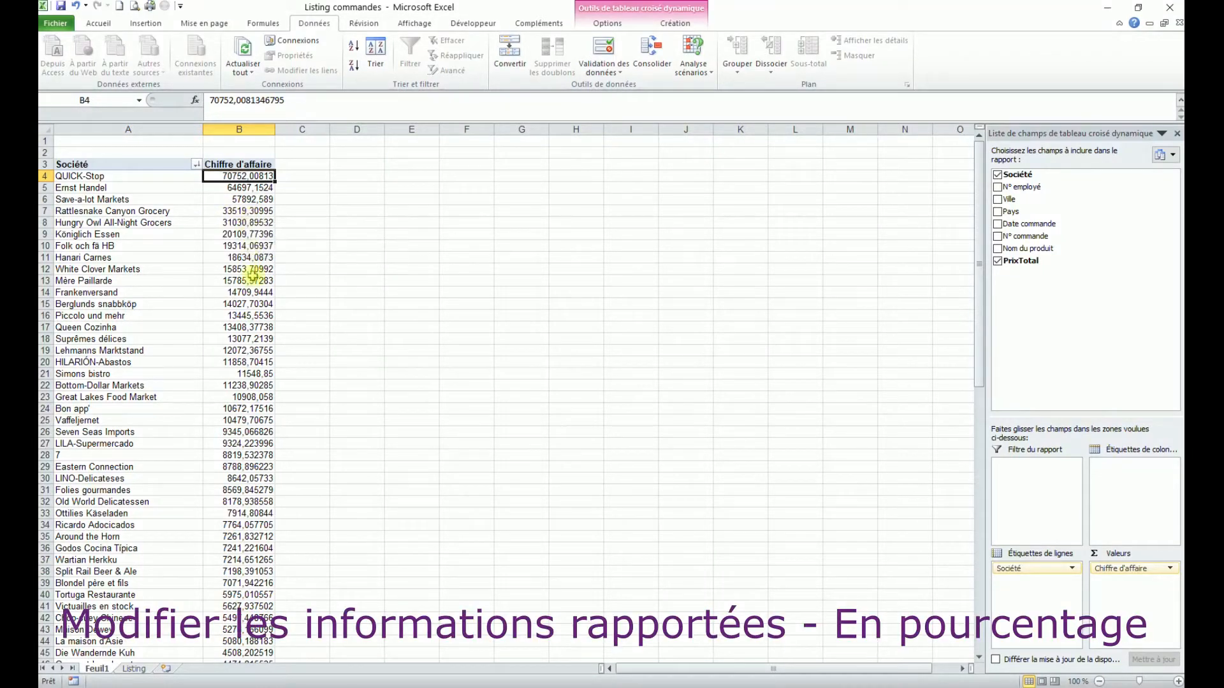
Step: Show the Chiffre d'affaire values as a percentage of the grand total (% du total général), and check some companies' shares
right_click(244, 234)
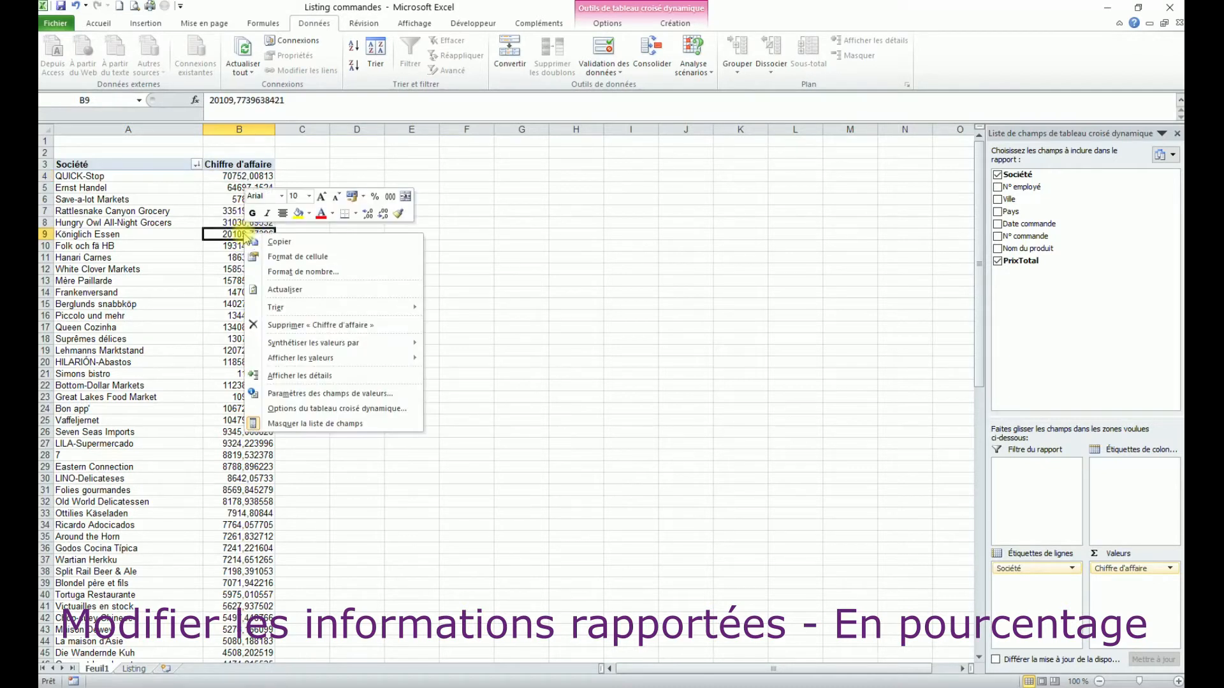
mouse_move(336, 365)
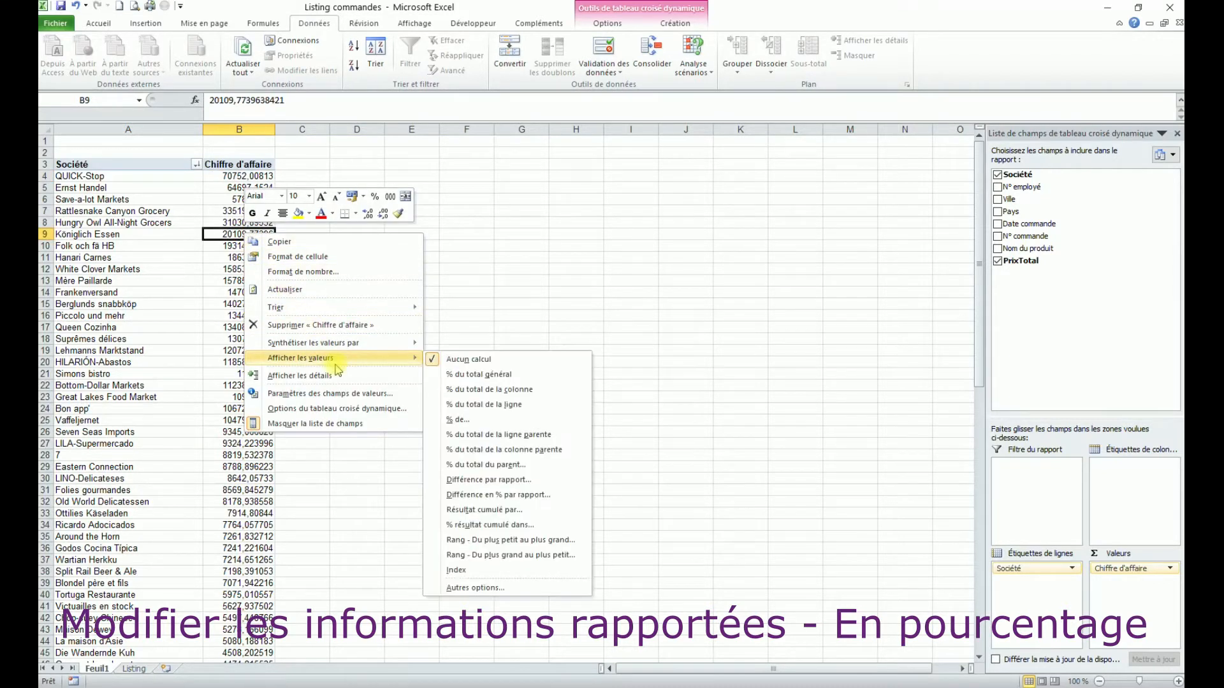
click(489, 376)
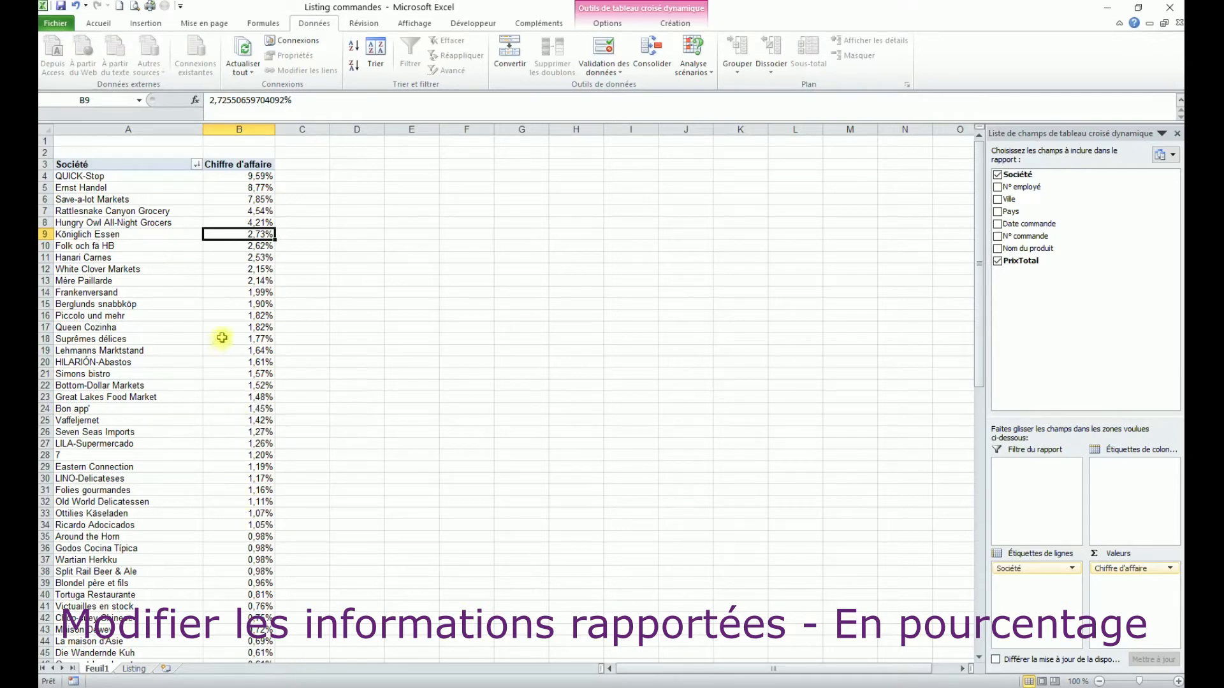
mouse_move(222, 346)
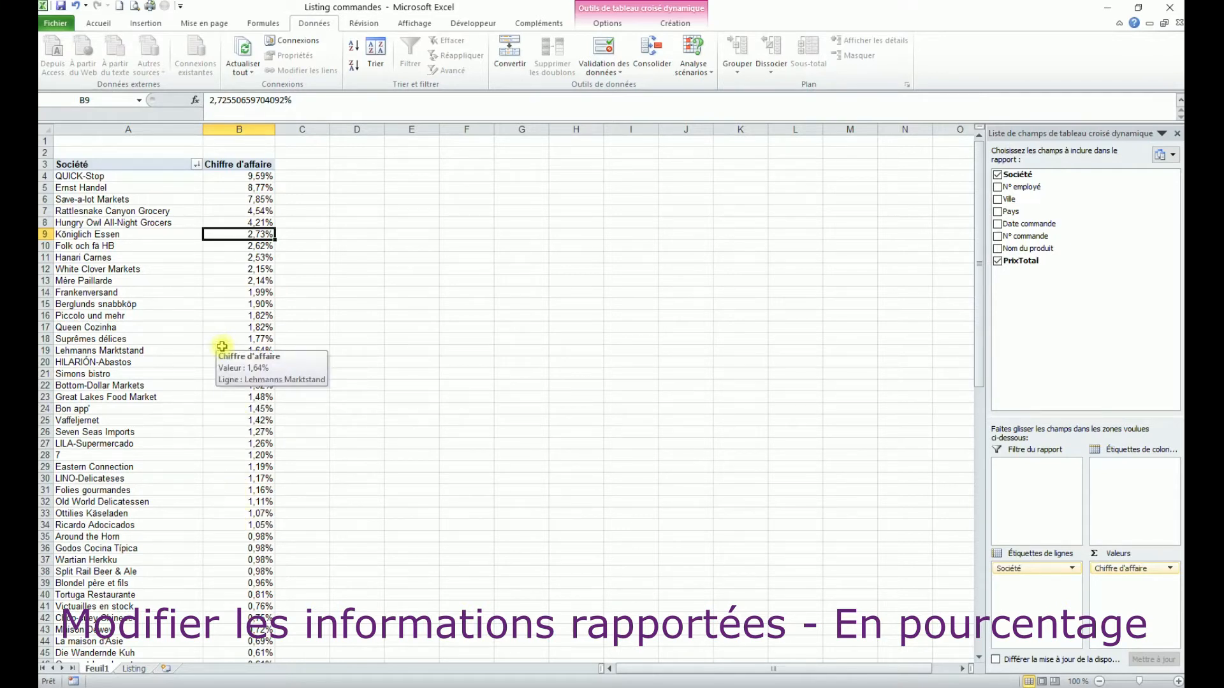
click(253, 269)
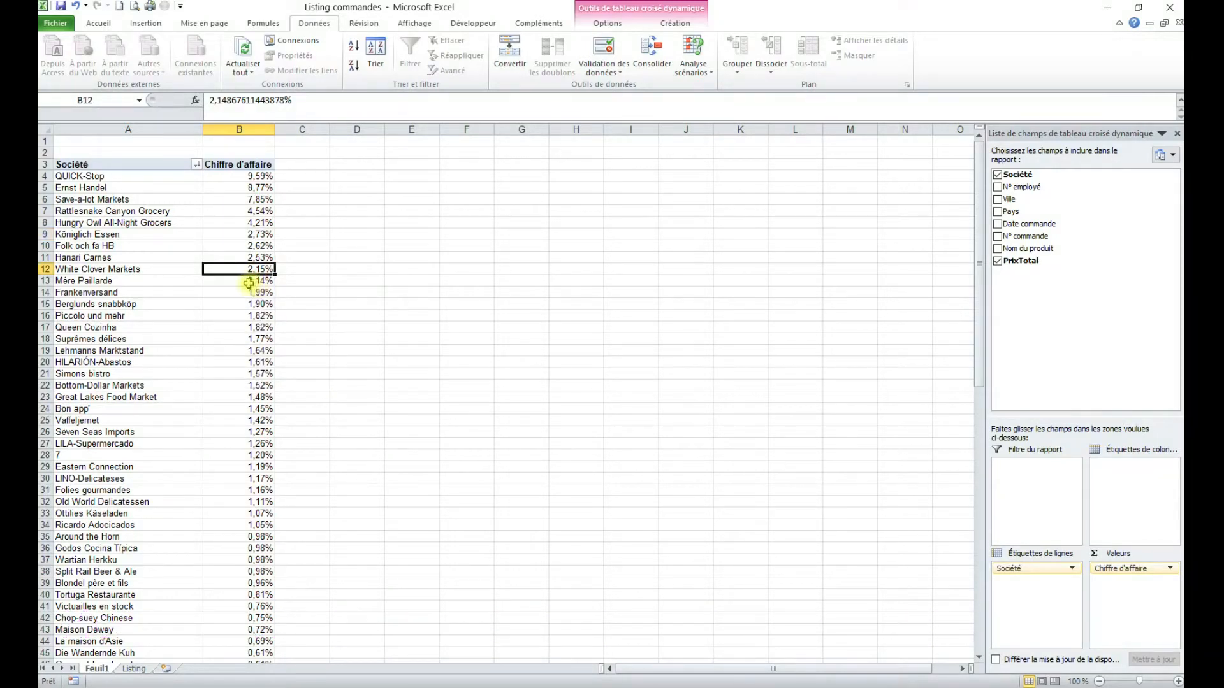
click(250, 224)
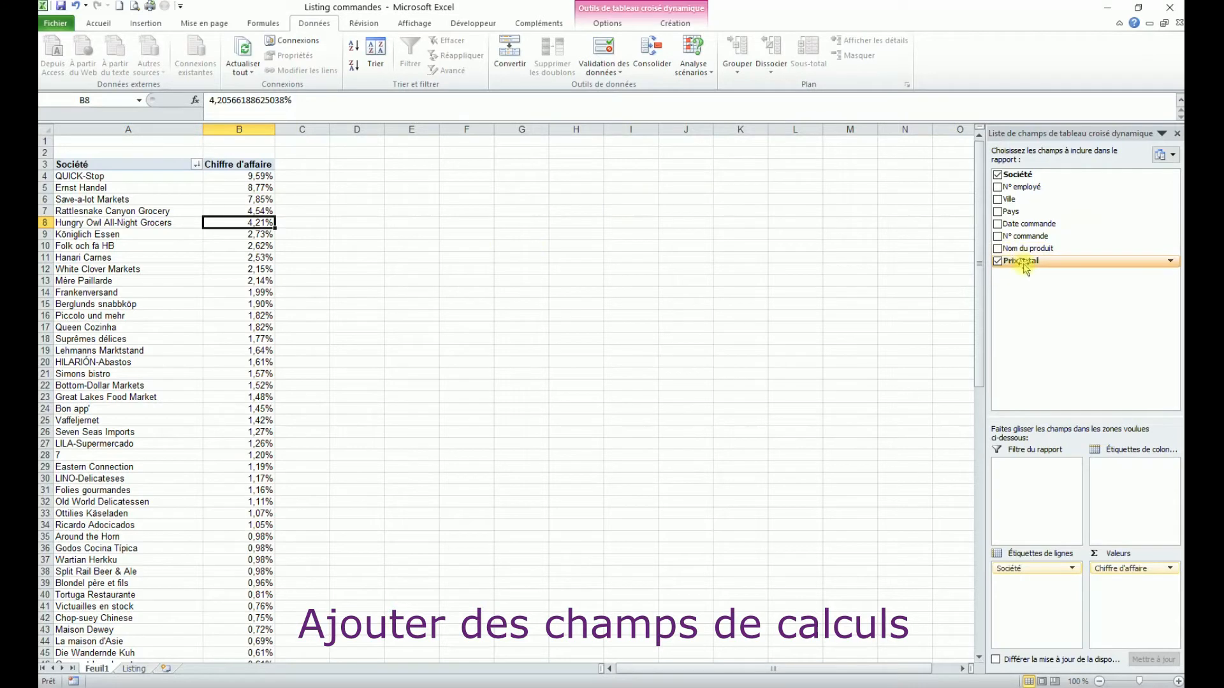
Step: Add PrixTotal a second time to the pivot table's values area, and review the sums beside Chiffre d'affaire
drag(1051, 264, 1135, 606)
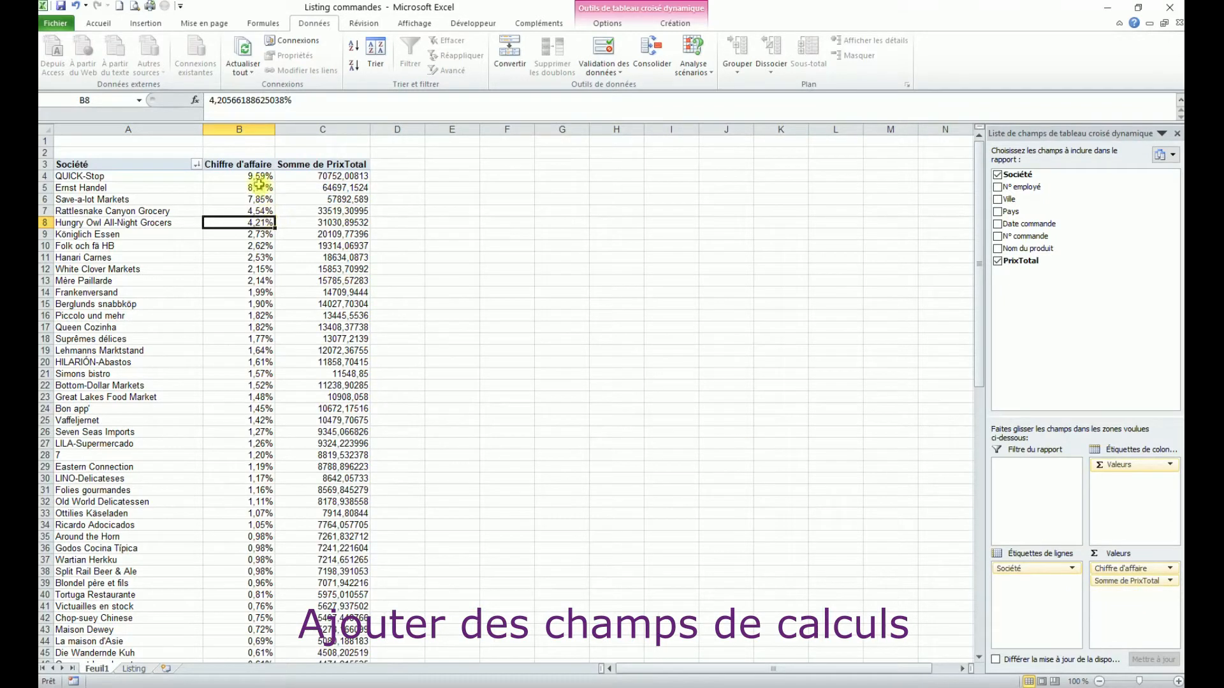
click(346, 177)
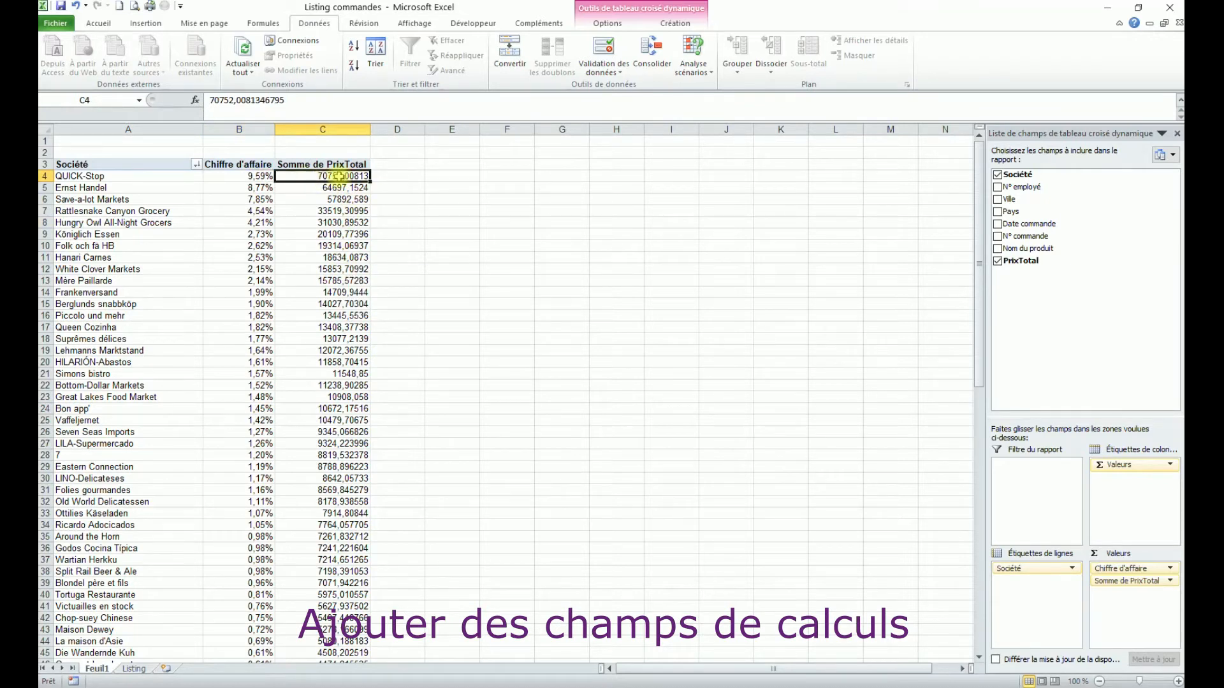
click(333, 222)
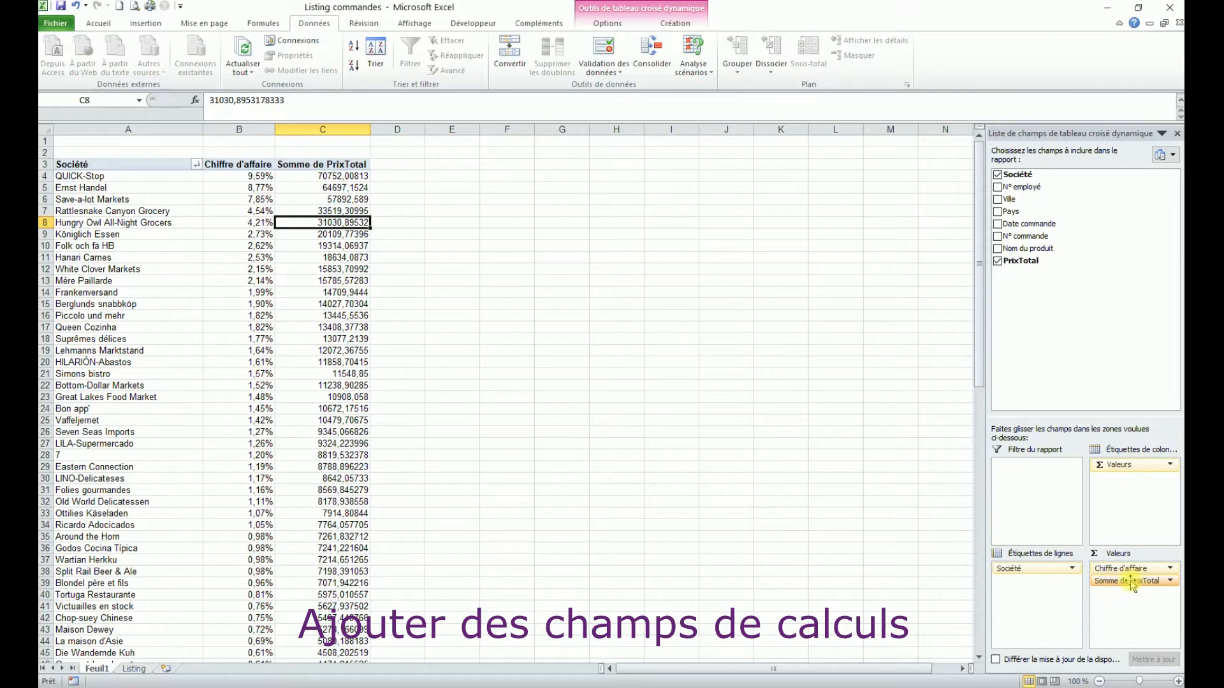
click(335, 291)
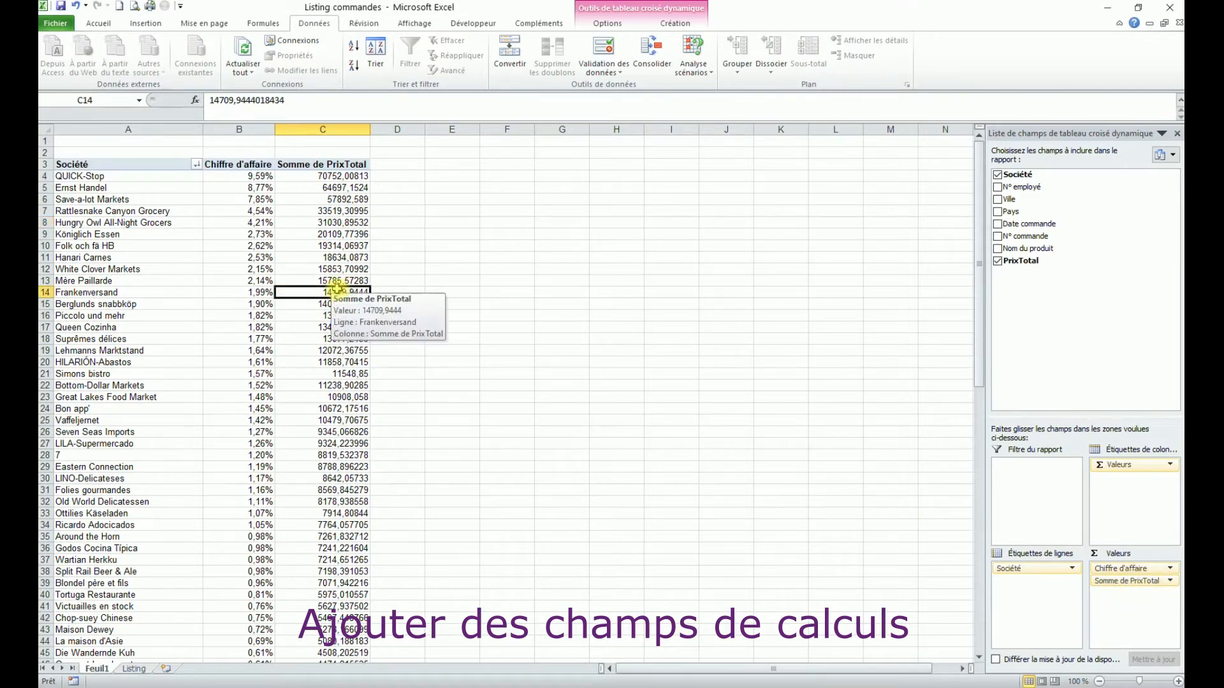
click(316, 254)
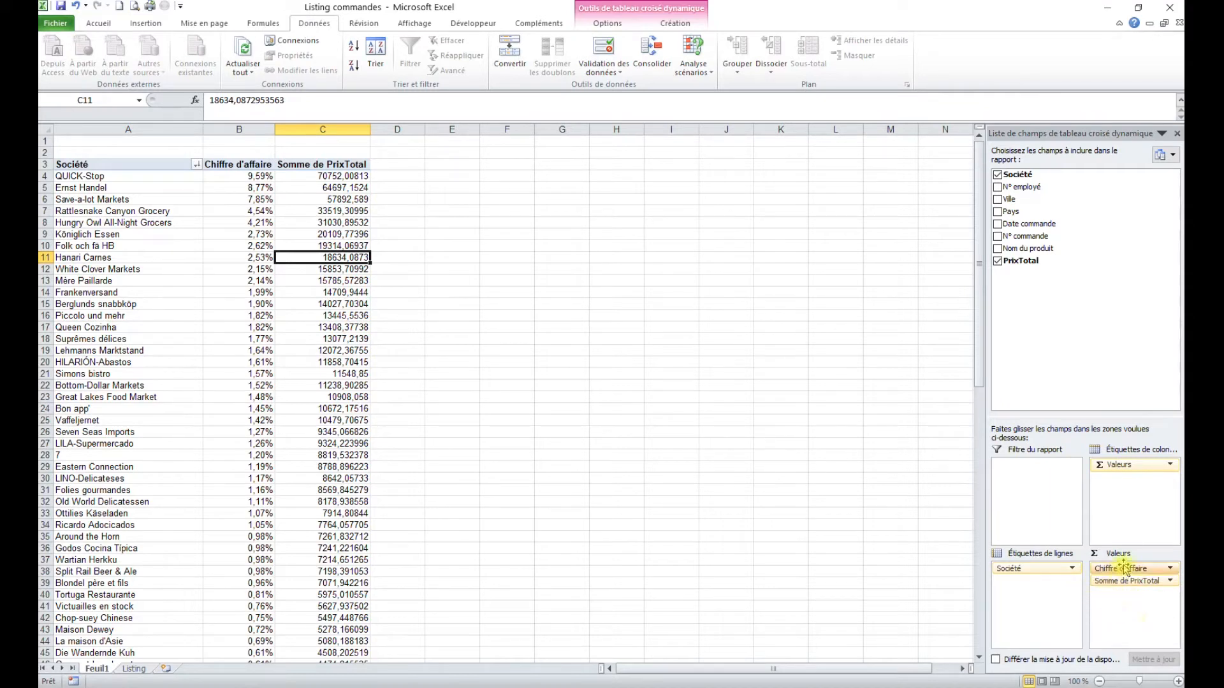
Step: Remove Chiffre d'affaire from the pivot table's values area, and look over the remaining sums per company
drag(1135, 569, 870, 455)
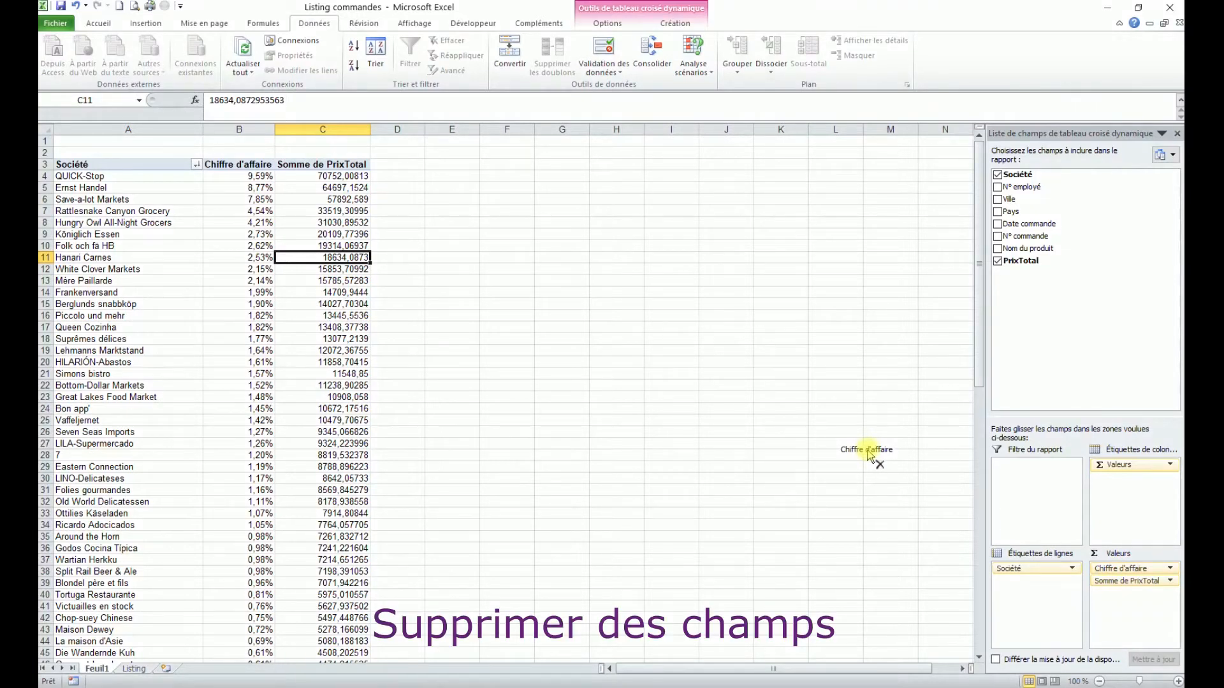
drag(868, 454, 1094, 344)
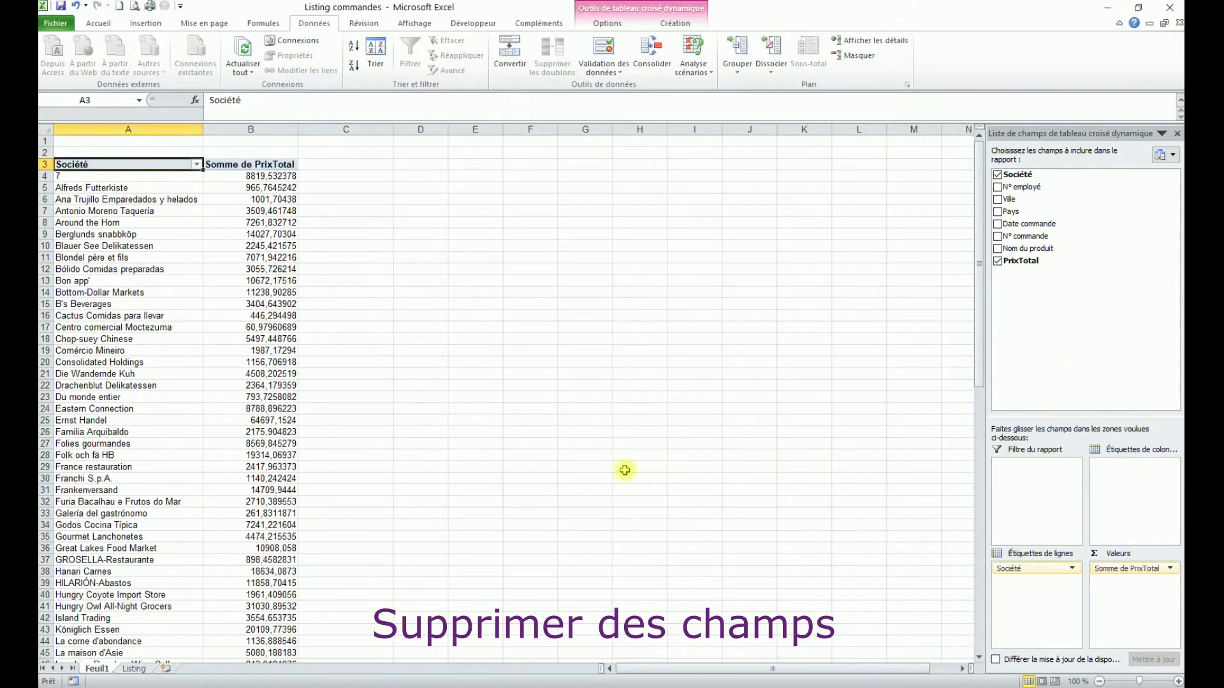
click(268, 317)
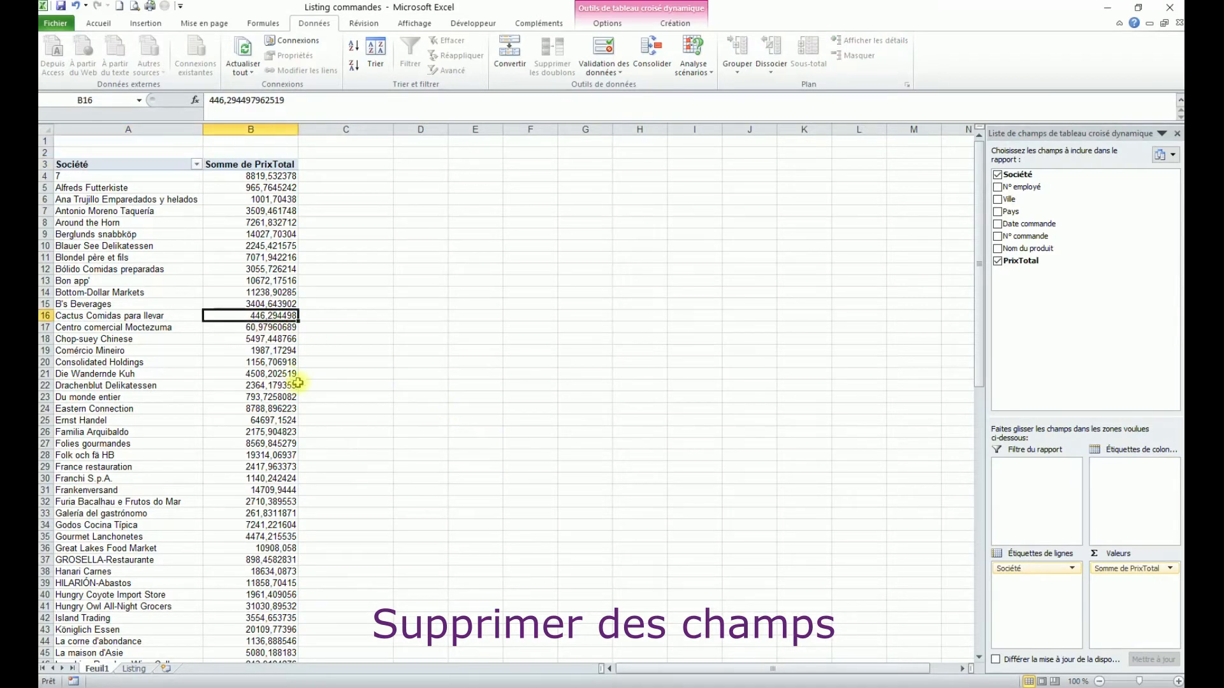
click(121, 225)
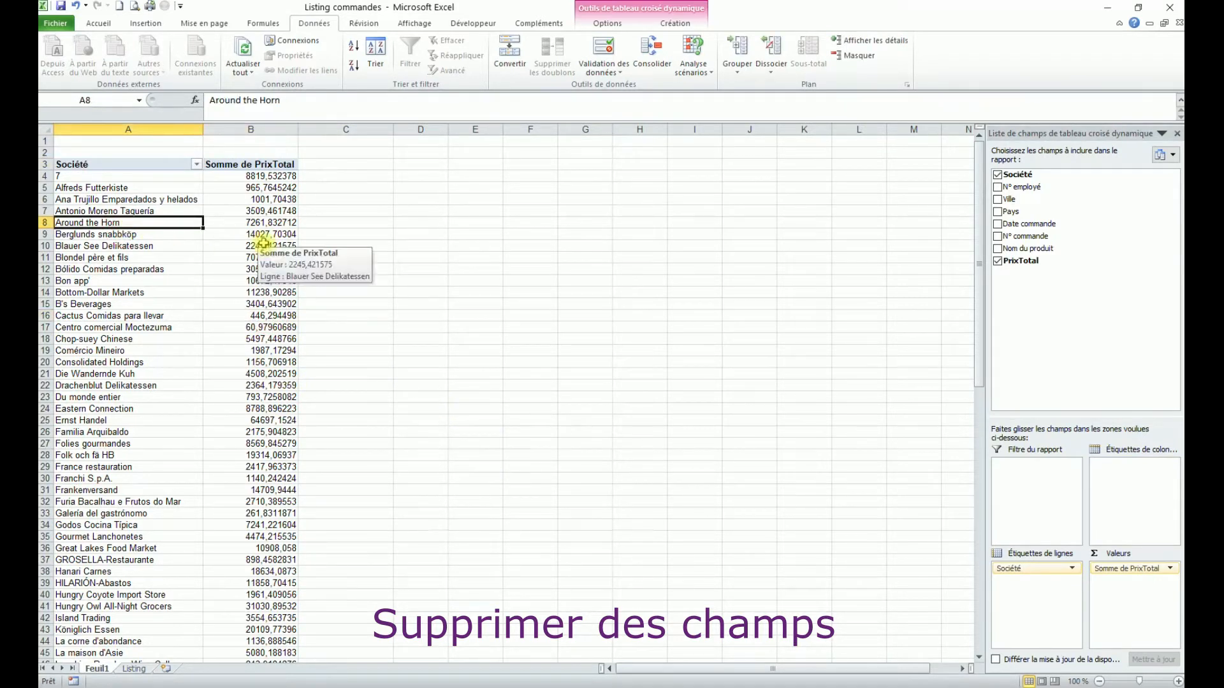
click(263, 245)
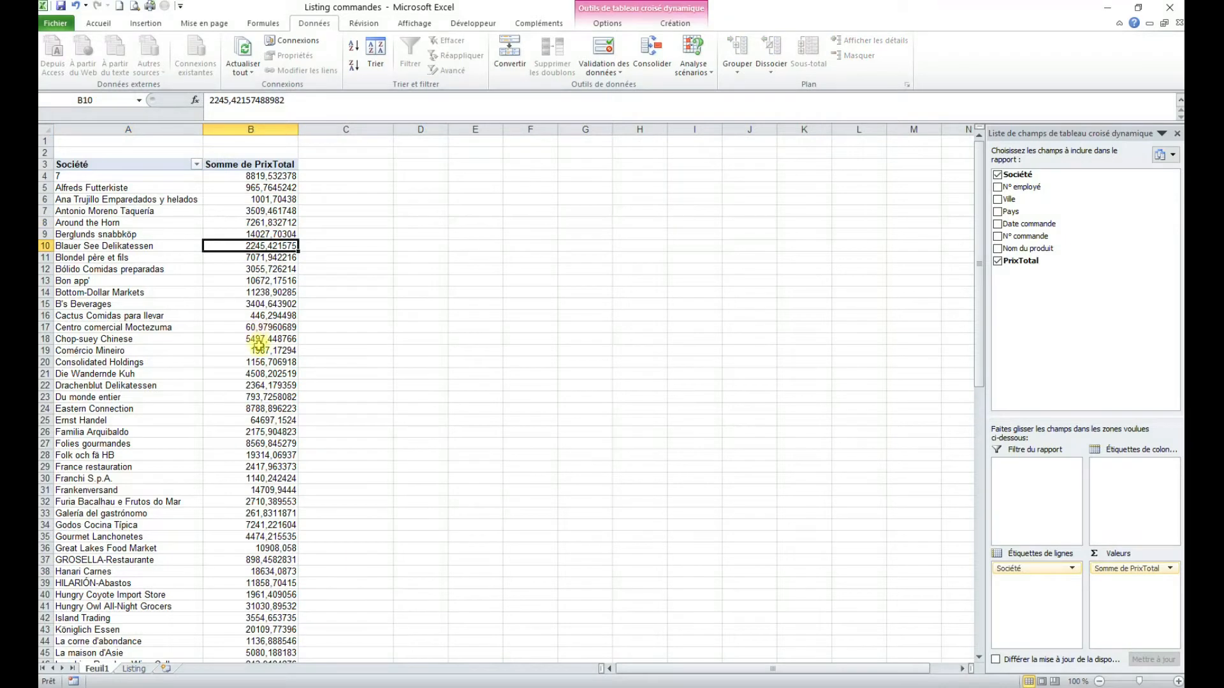
Step: Add N° employé to the pivot table's row labels below Société
mouse_move(257, 356)
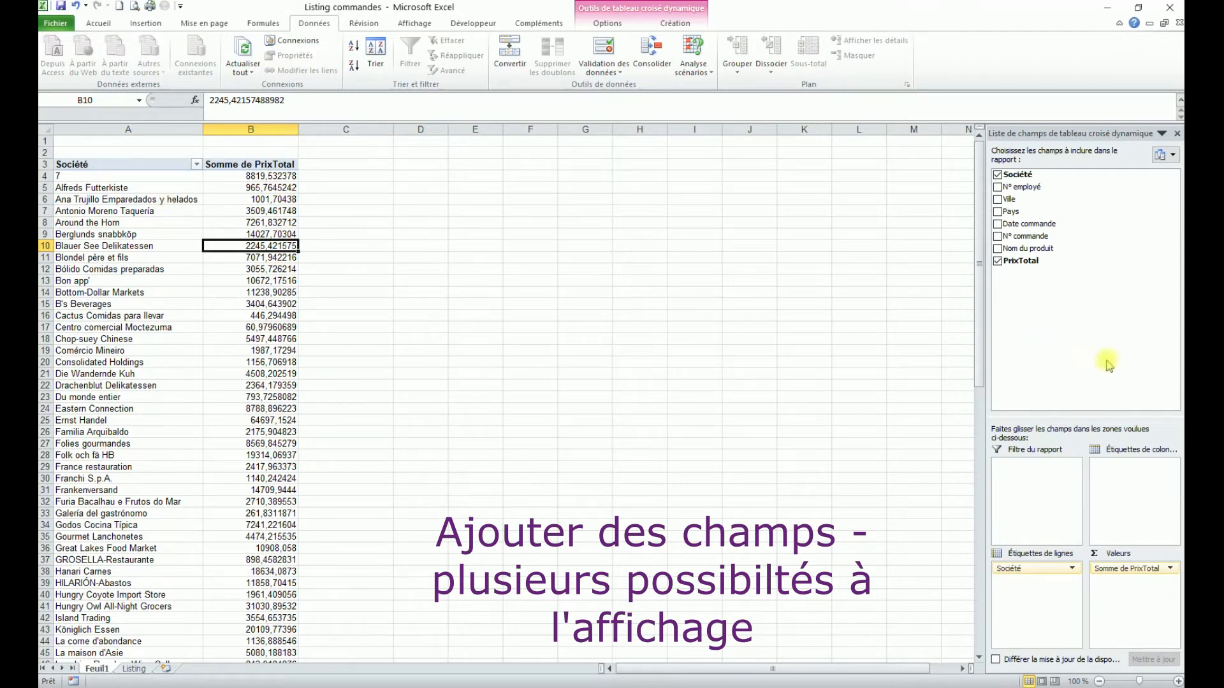
drag(1029, 189, 1033, 600)
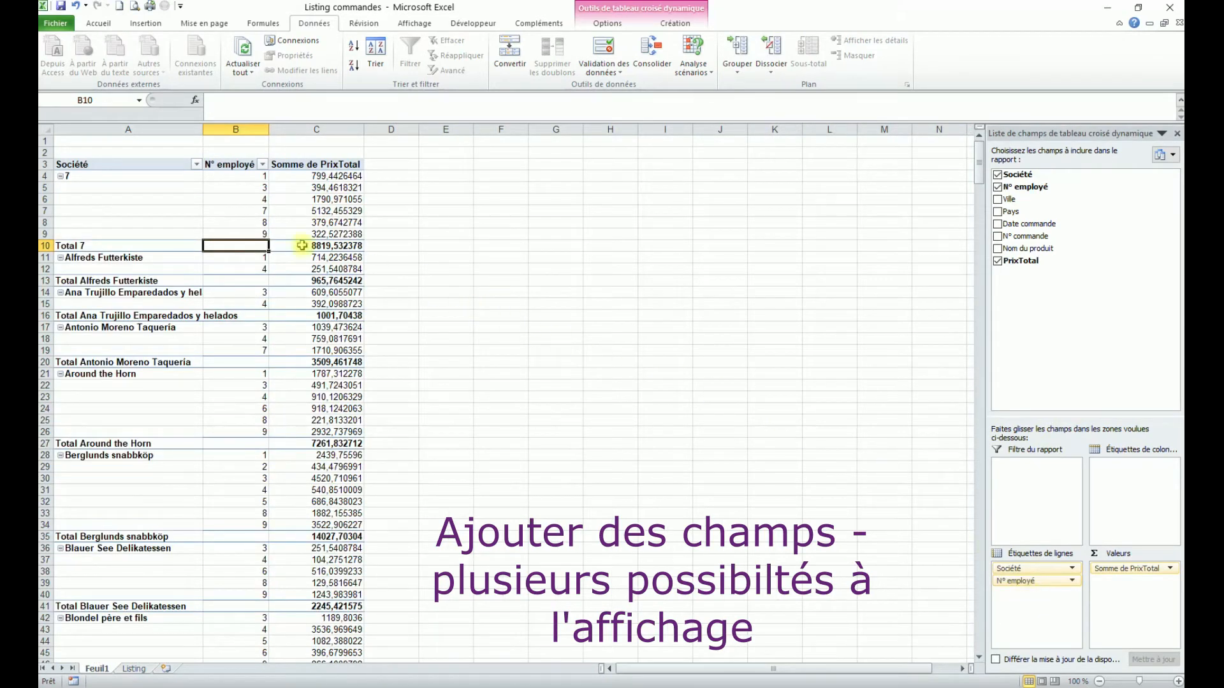
Step: Examine the sums per employee listed under the first company, 7, in the pivot table
click(136, 180)
click(238, 180)
drag(237, 180, 290, 234)
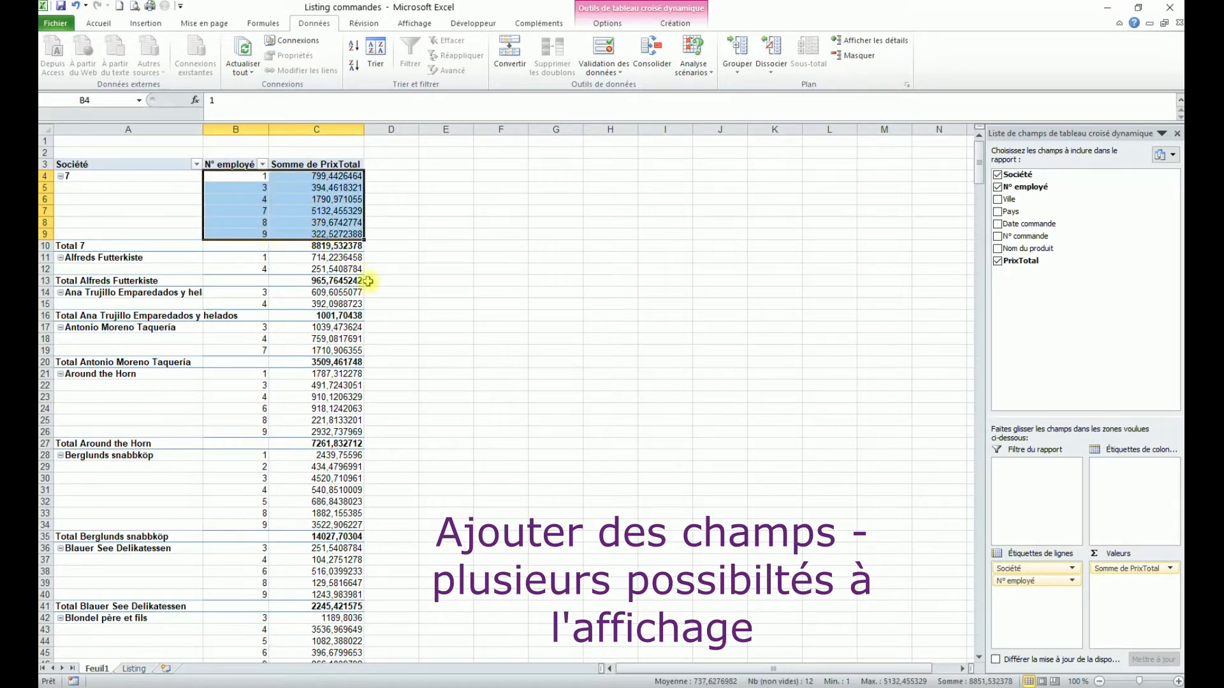
click(291, 213)
drag(246, 177, 309, 233)
click(331, 210)
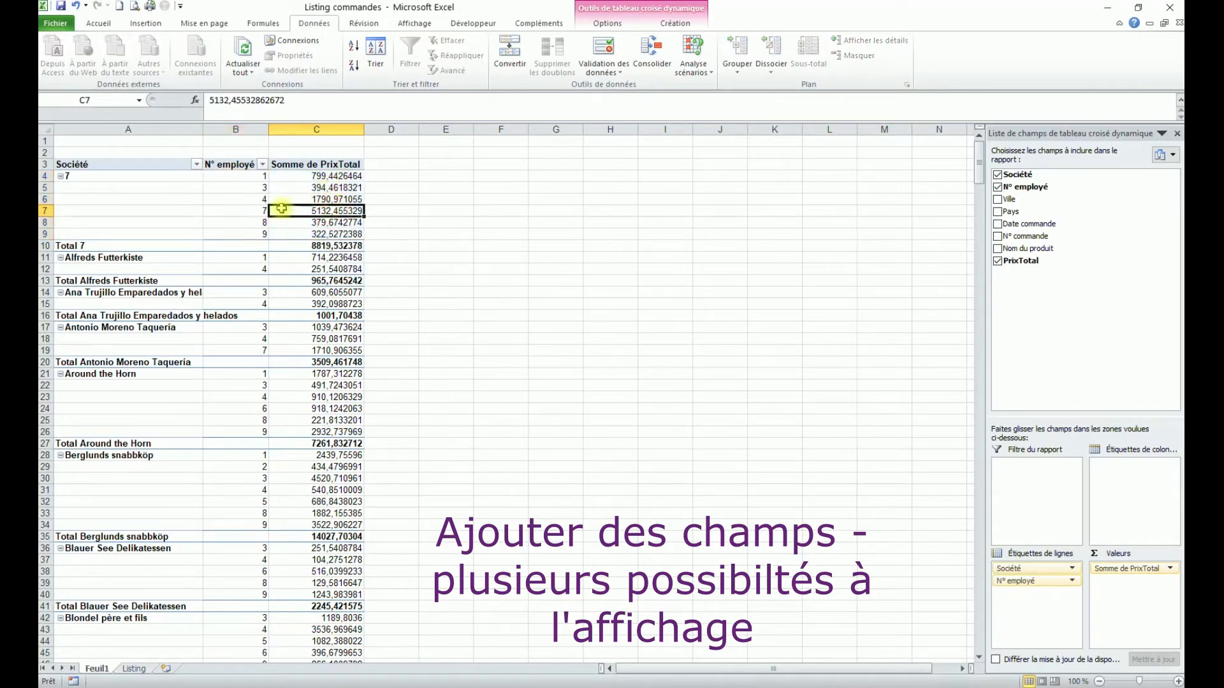
click(332, 222)
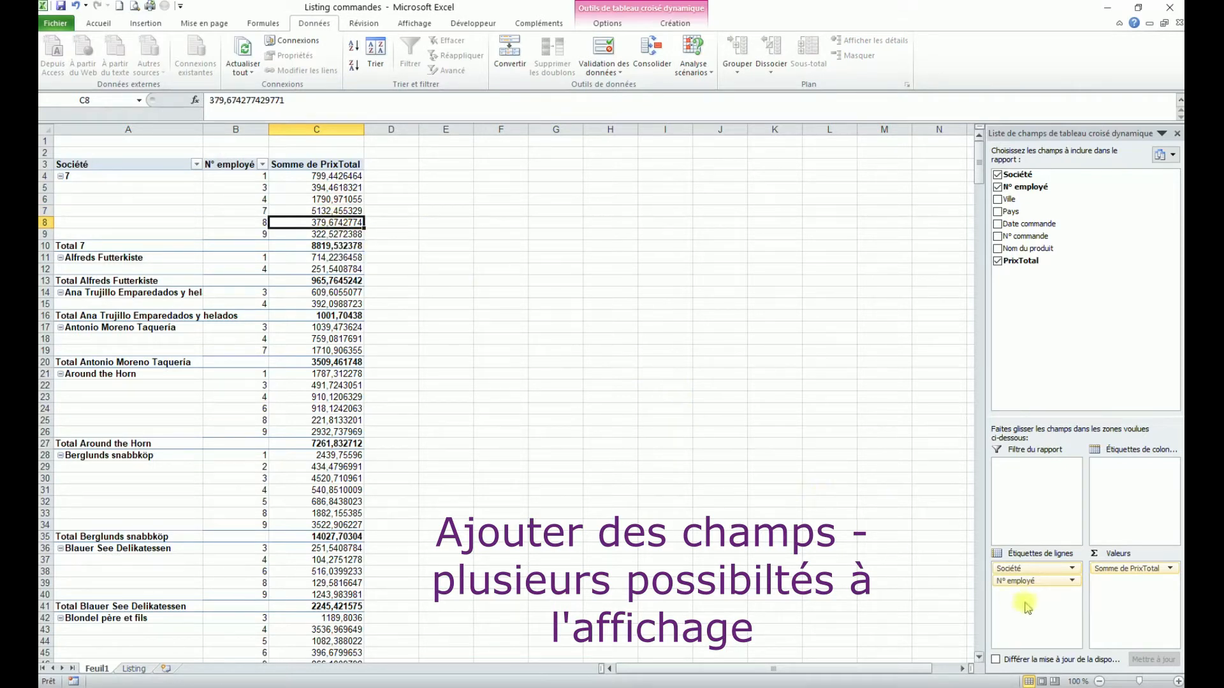
Step: Place N° employé above Société in the pivot table's row labels, and review the companies and totals under each employee
drag(1025, 583, 1031, 568)
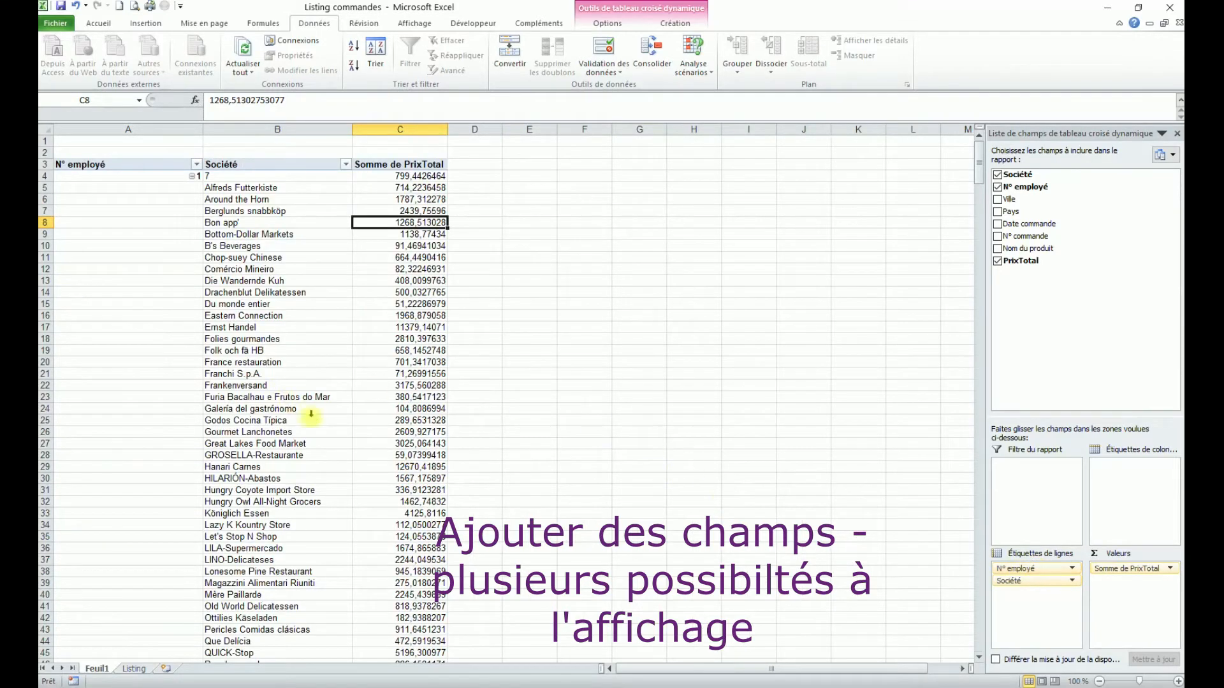
drag(271, 216, 281, 305)
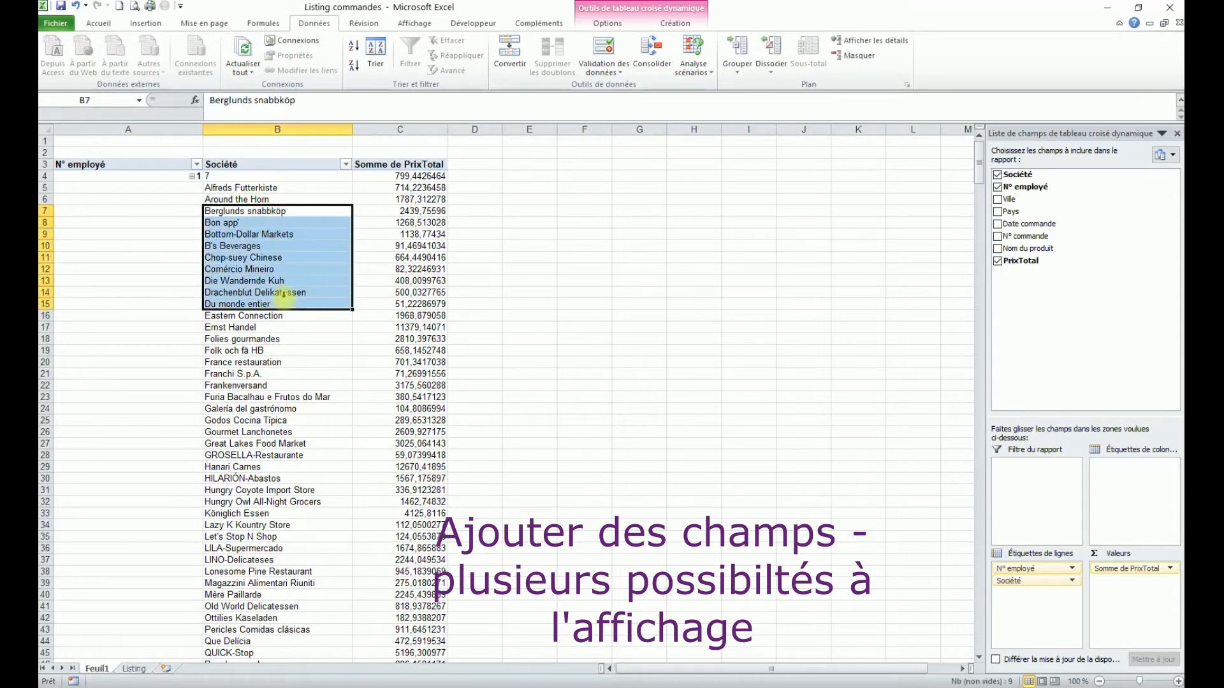
click(163, 180)
scroll(286, 318, down, 4)
drag(288, 181, 294, 386)
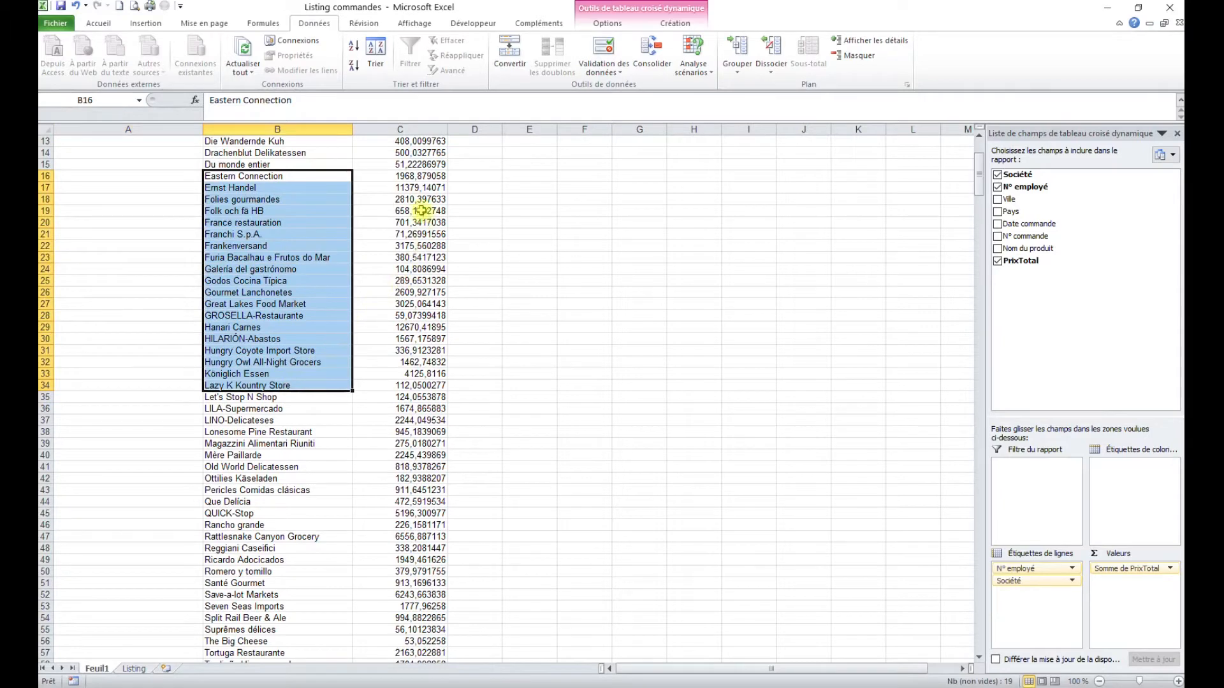
drag(424, 210, 436, 329)
scroll(336, 352, down, 6)
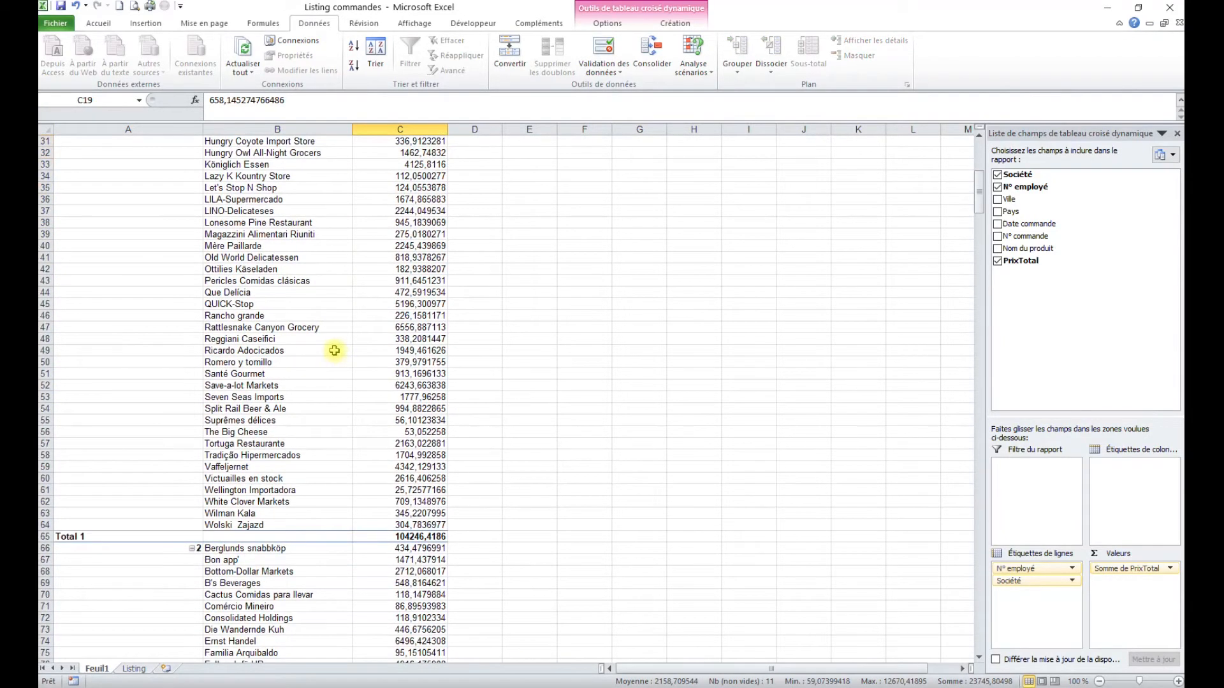
scroll(334, 350, down, 20)
scroll(329, 332, down, 13)
scroll(328, 330, up, 13)
scroll(329, 328, up, 18)
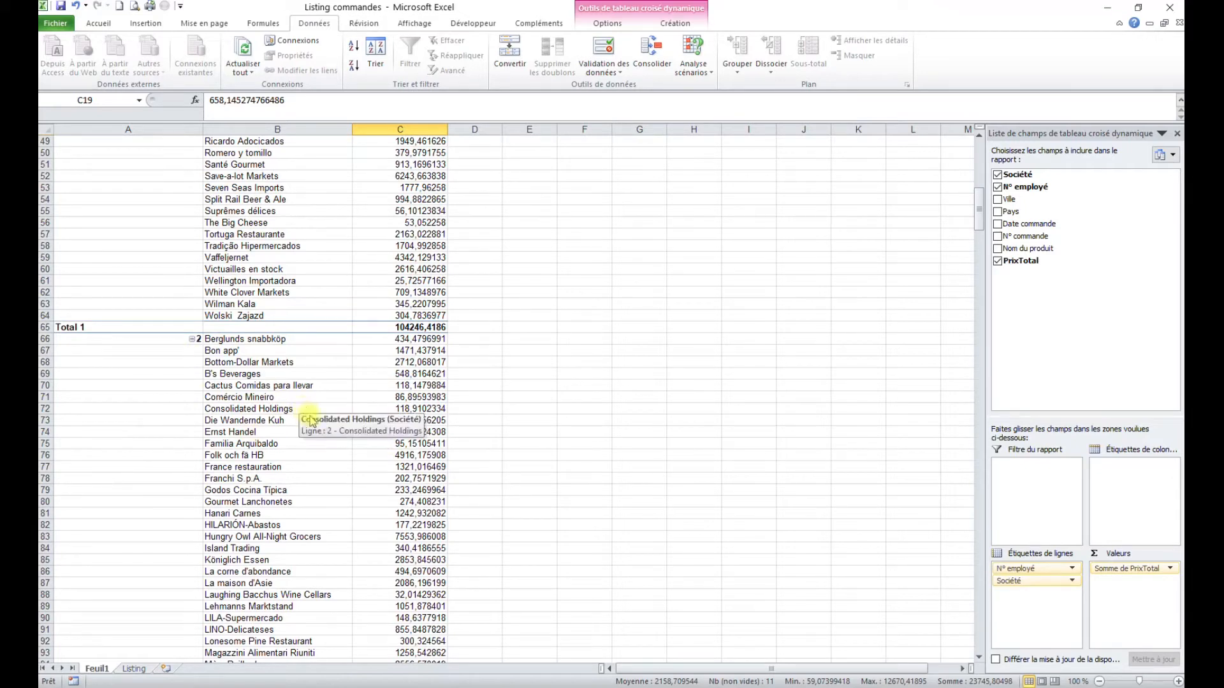
scroll(312, 417, up, 16)
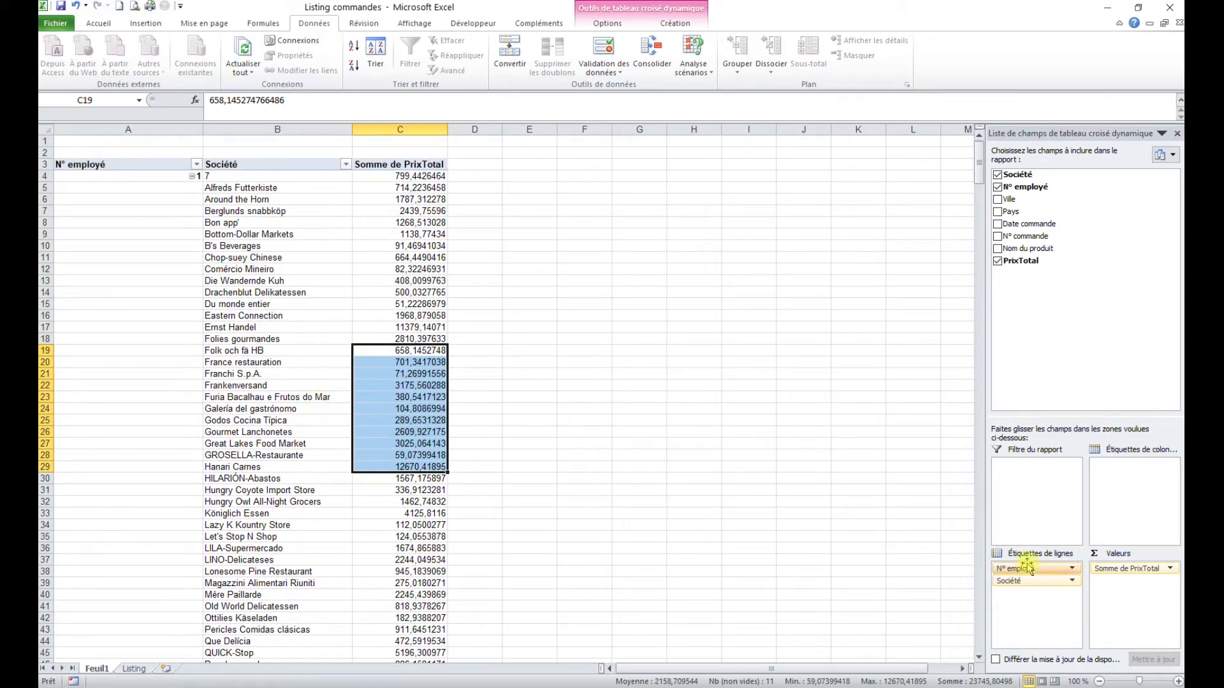
Step: Move N° employé back below Société in the row labels, and check the employee amounts for company 7
drag(1032, 569, 1044, 591)
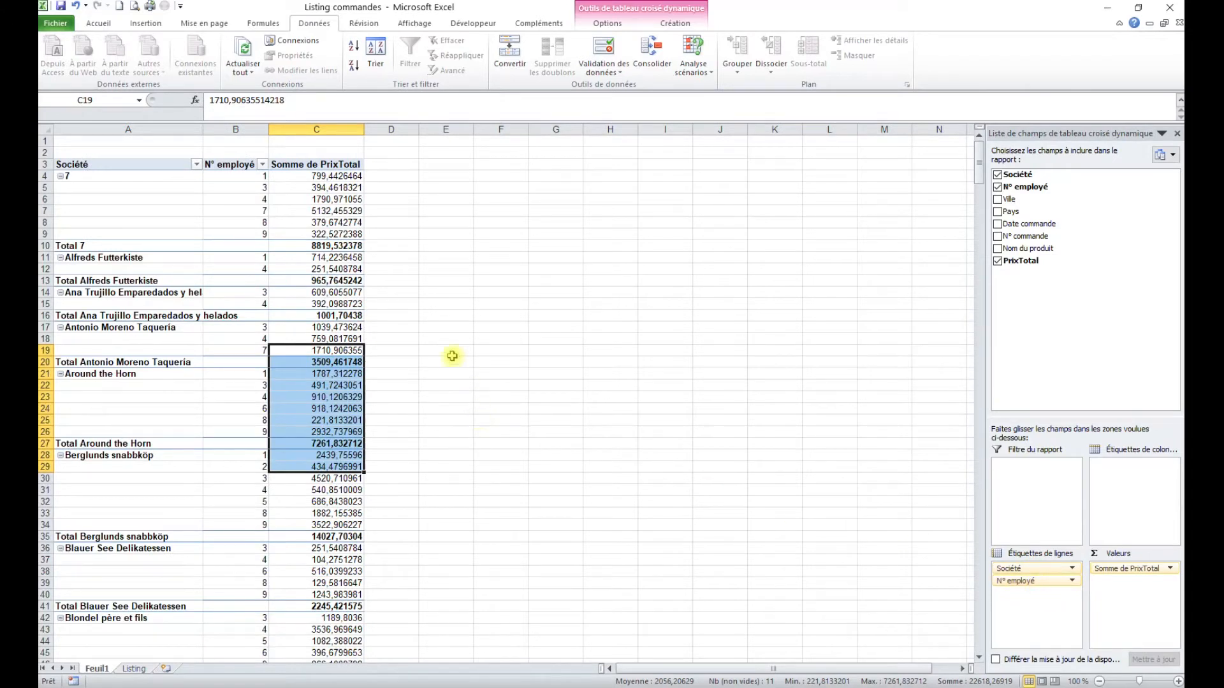
drag(341, 210, 341, 187)
click(340, 199)
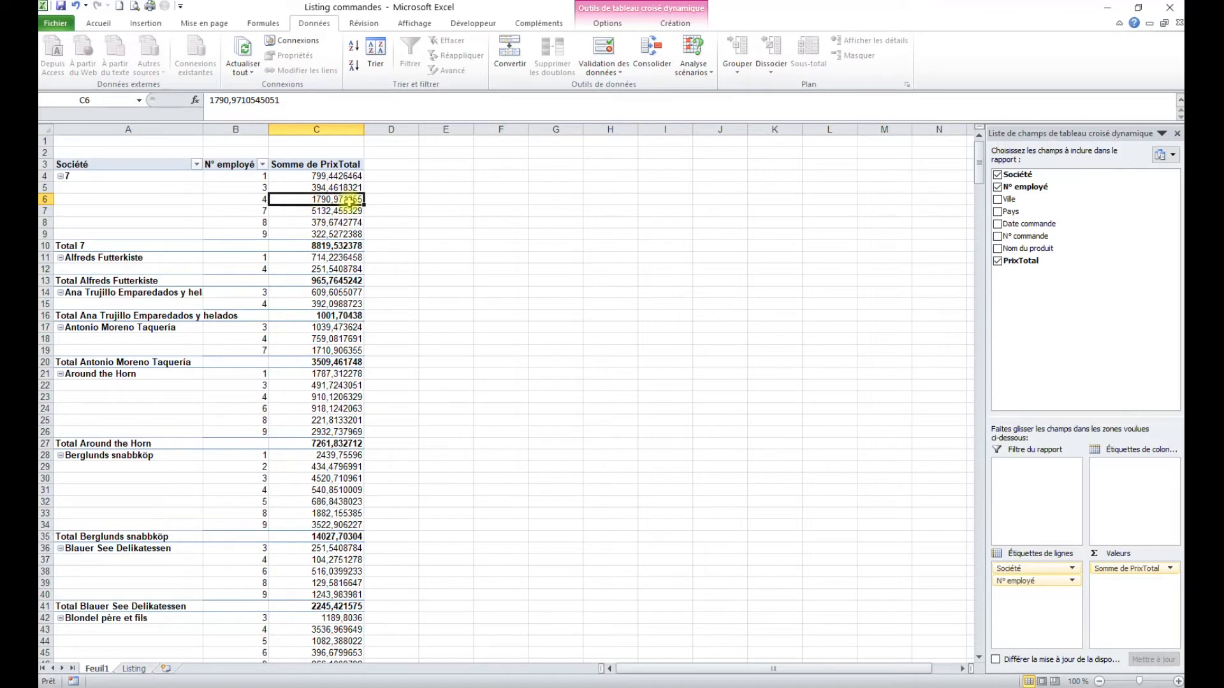
Step: Show the Somme de PrixTotal values as % du total général, and check the share of company 7
mouse_move(331, 200)
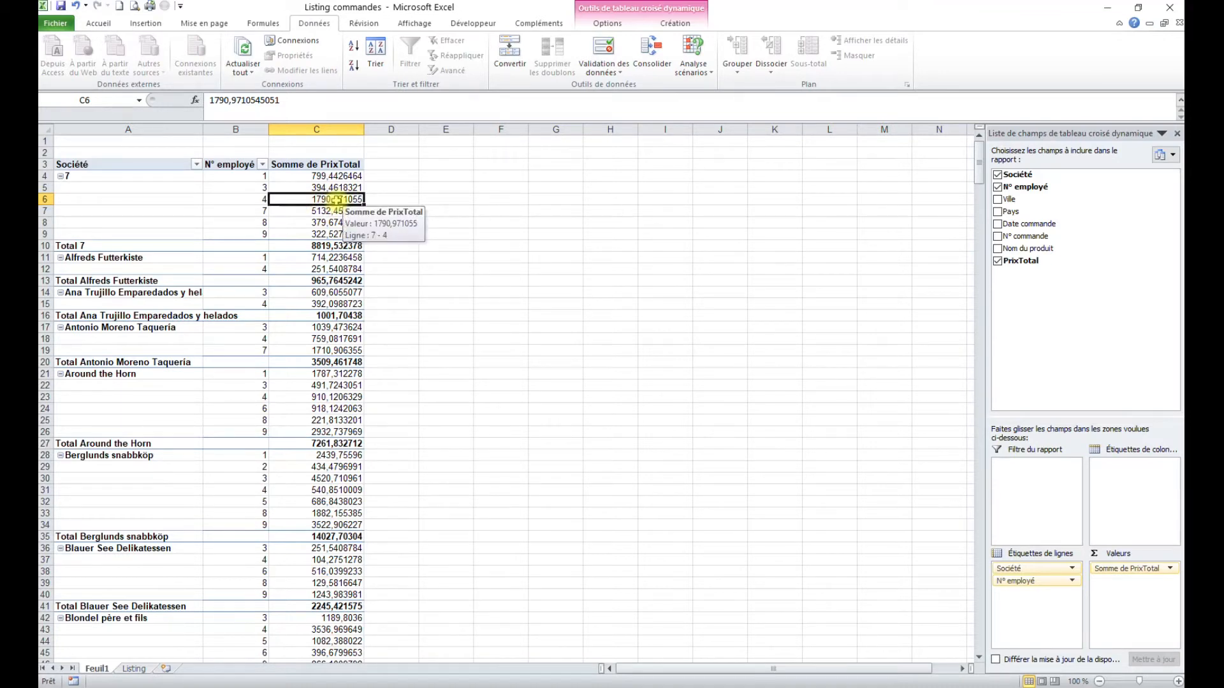
right_click(336, 201)
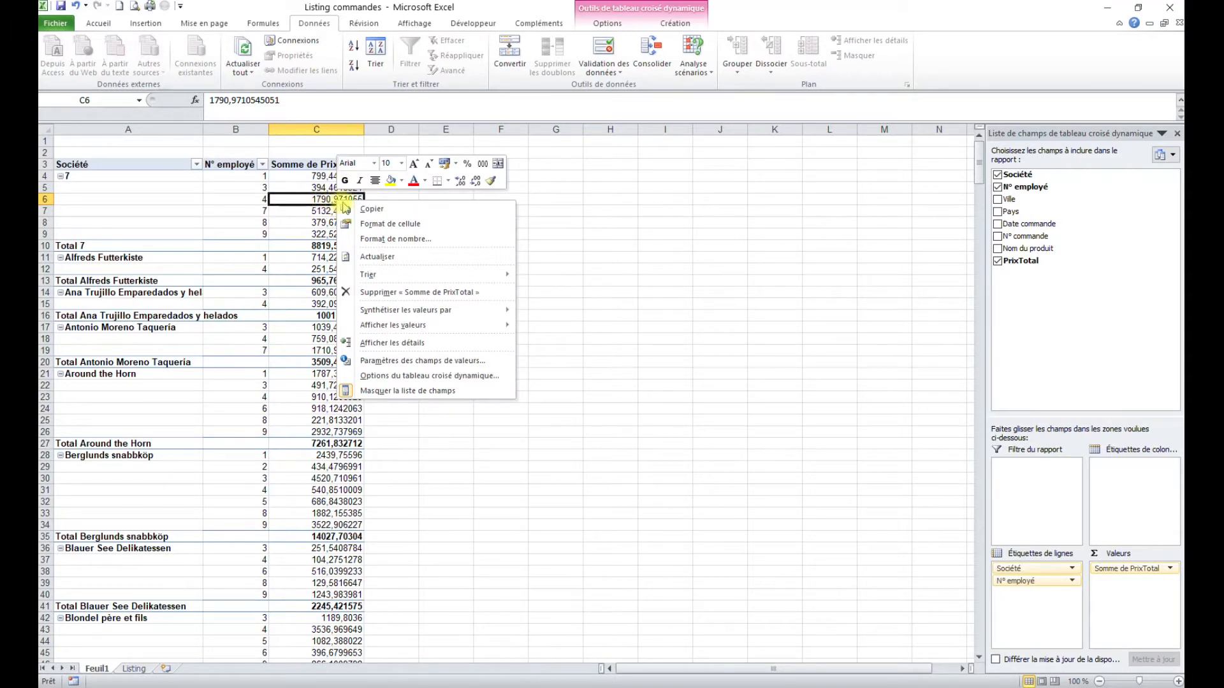
mouse_move(462, 331)
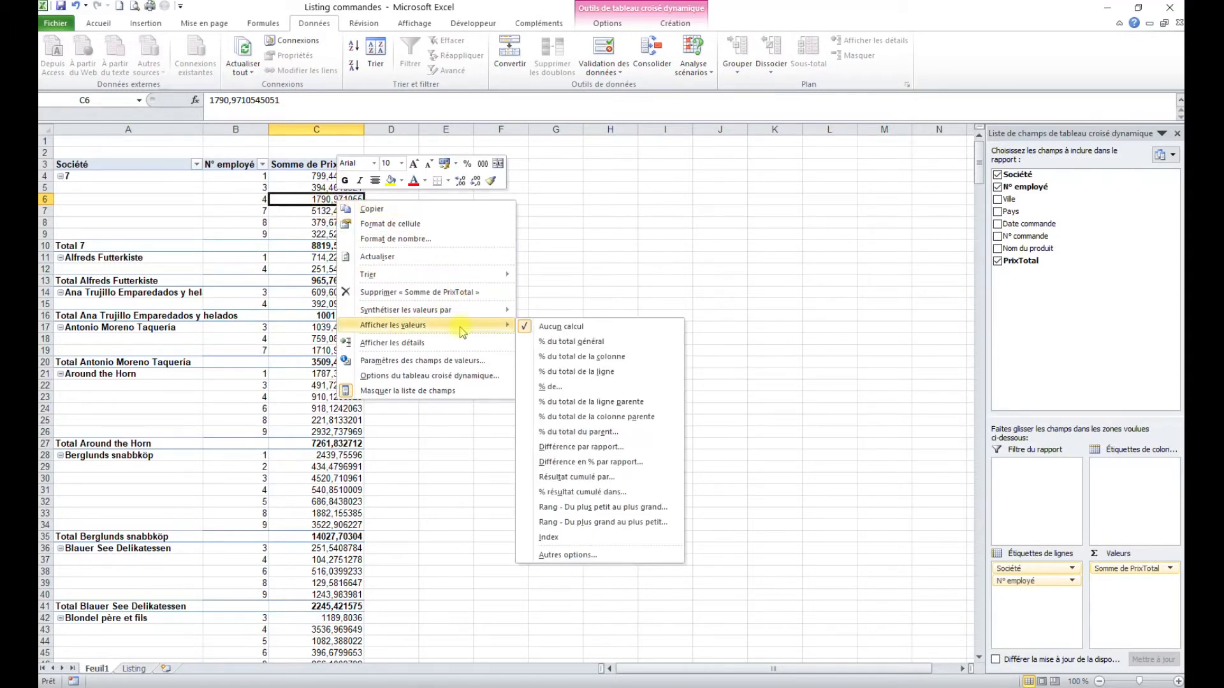
click(603, 344)
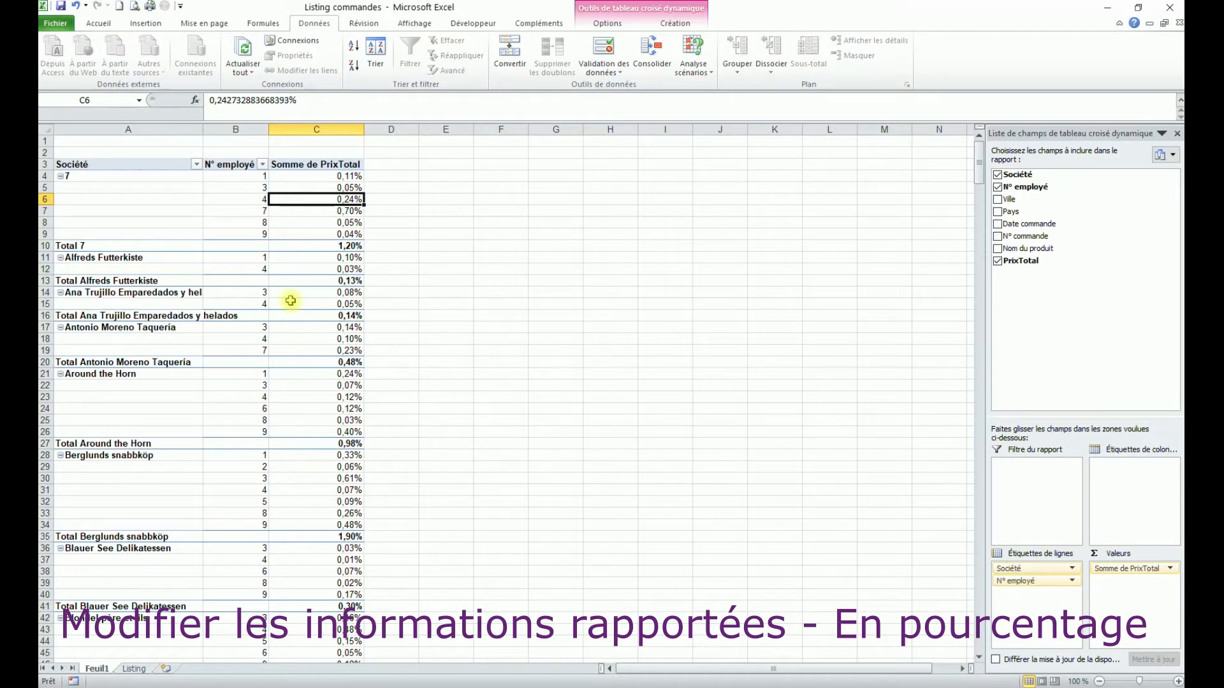
click(163, 240)
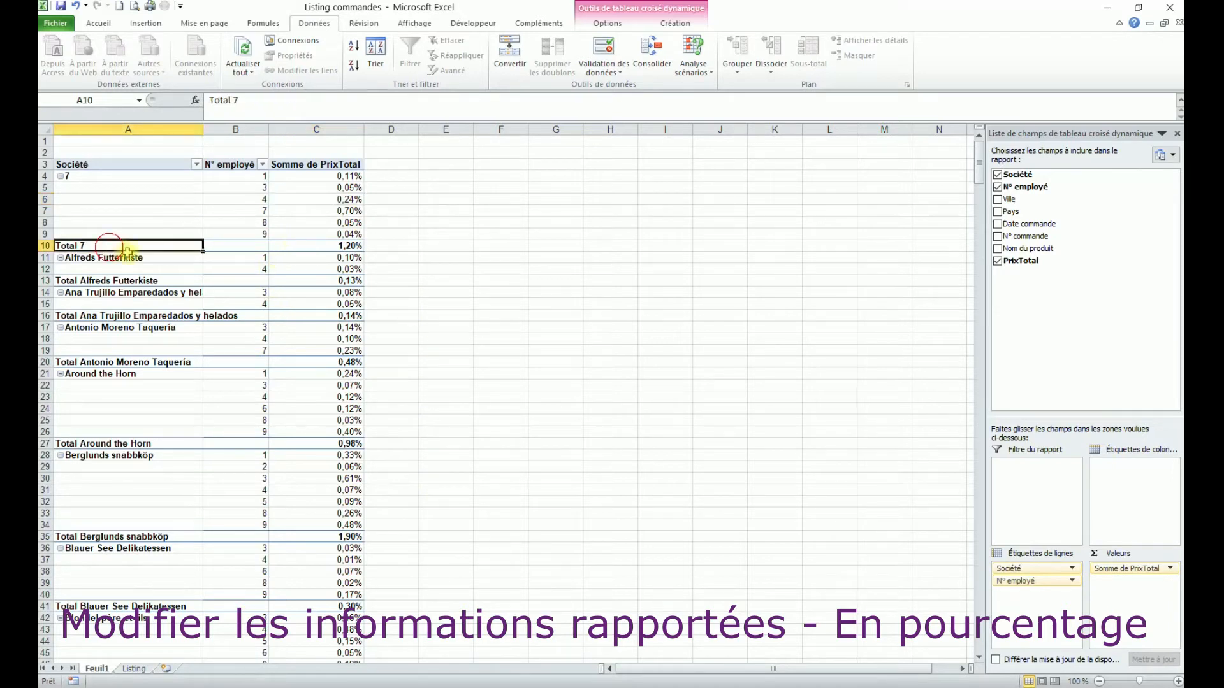
click(350, 246)
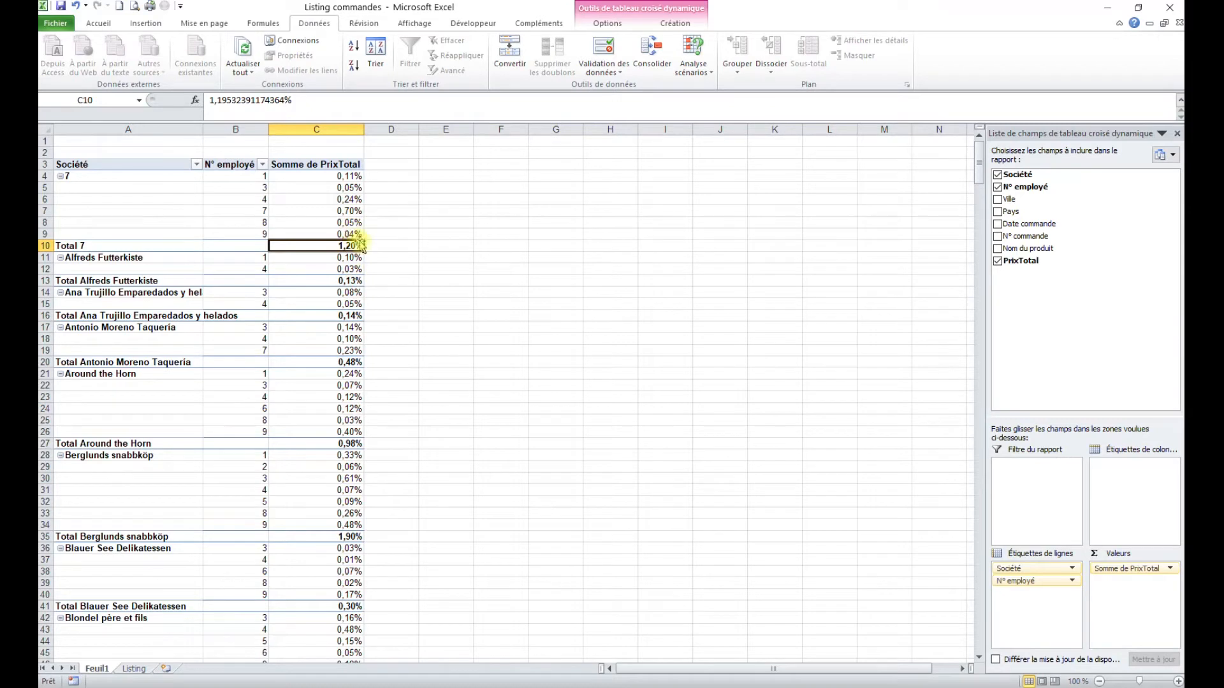
Step: Set the Somme de PrixTotal values back to Aucun calcul to show plain amounts
click(335, 200)
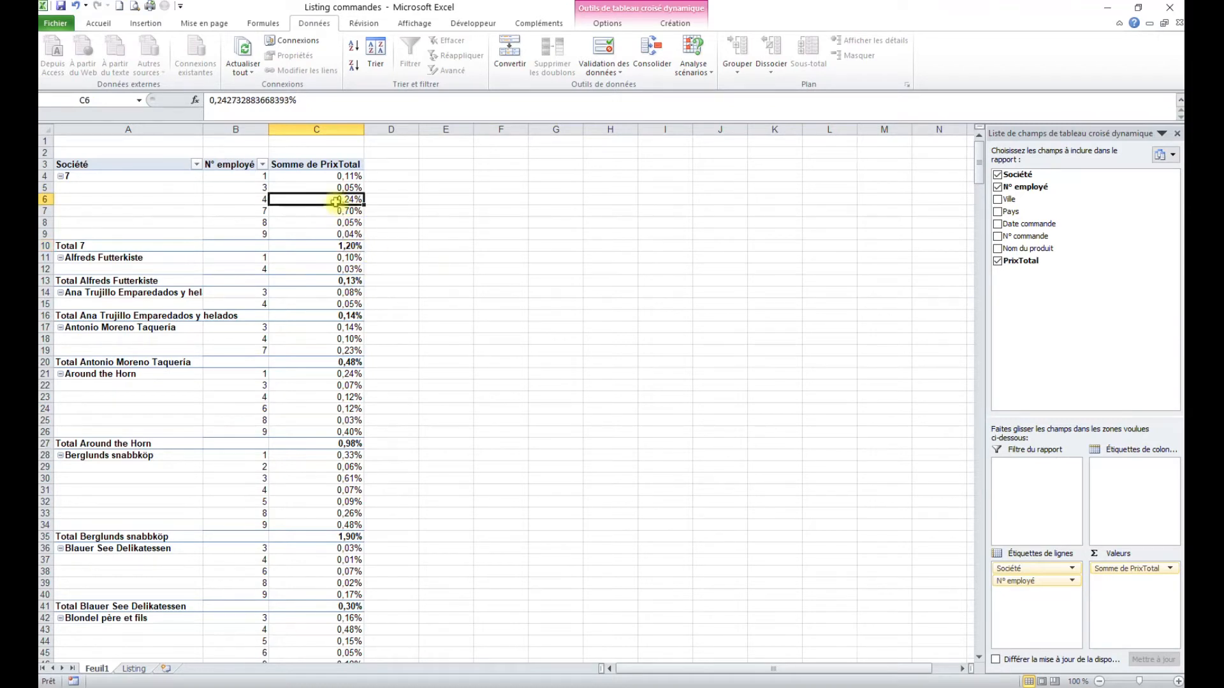
right_click(336, 201)
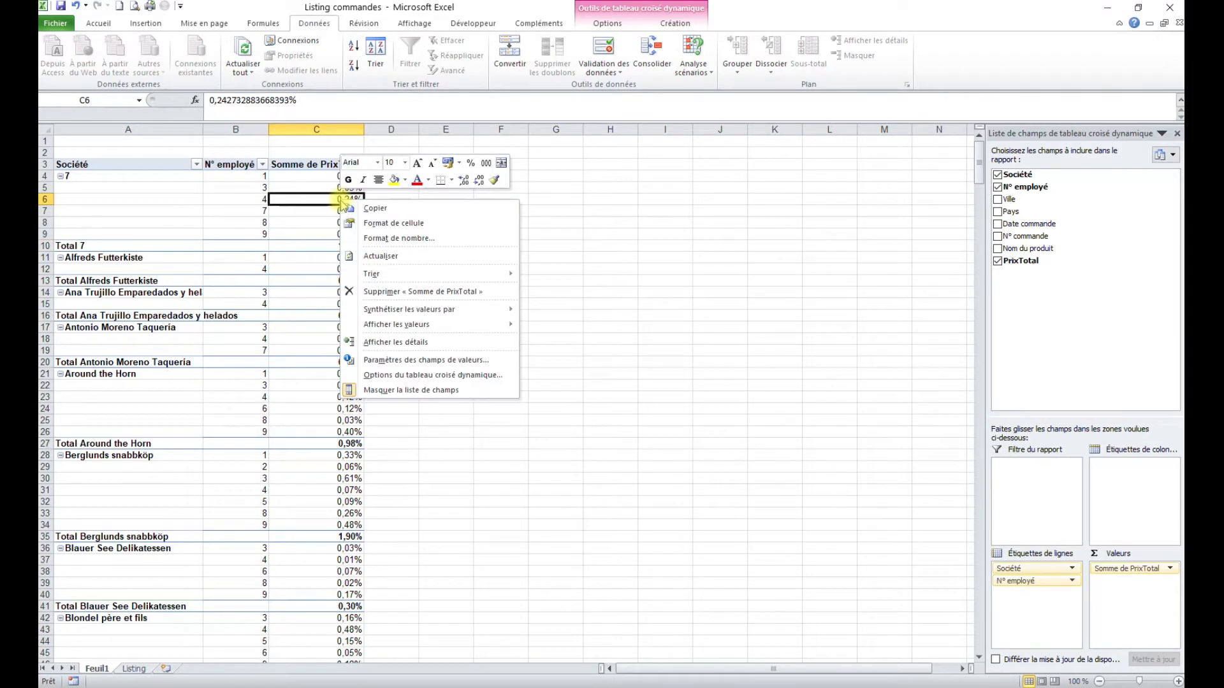
mouse_move(431, 327)
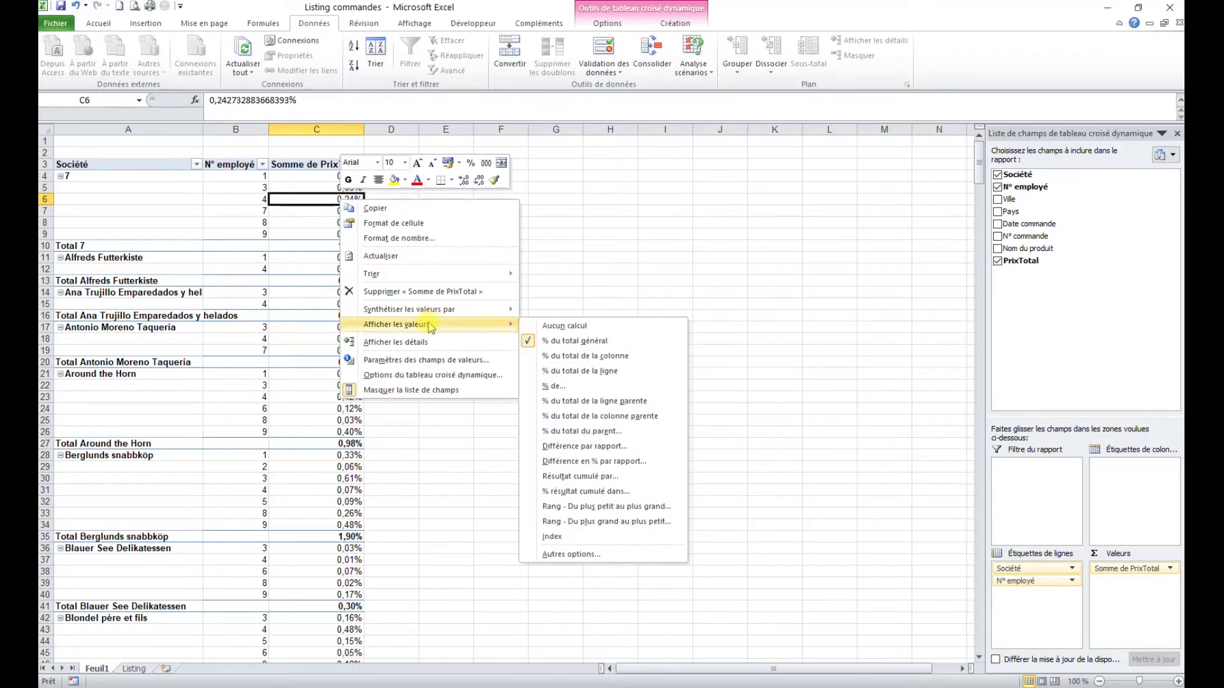
click(566, 327)
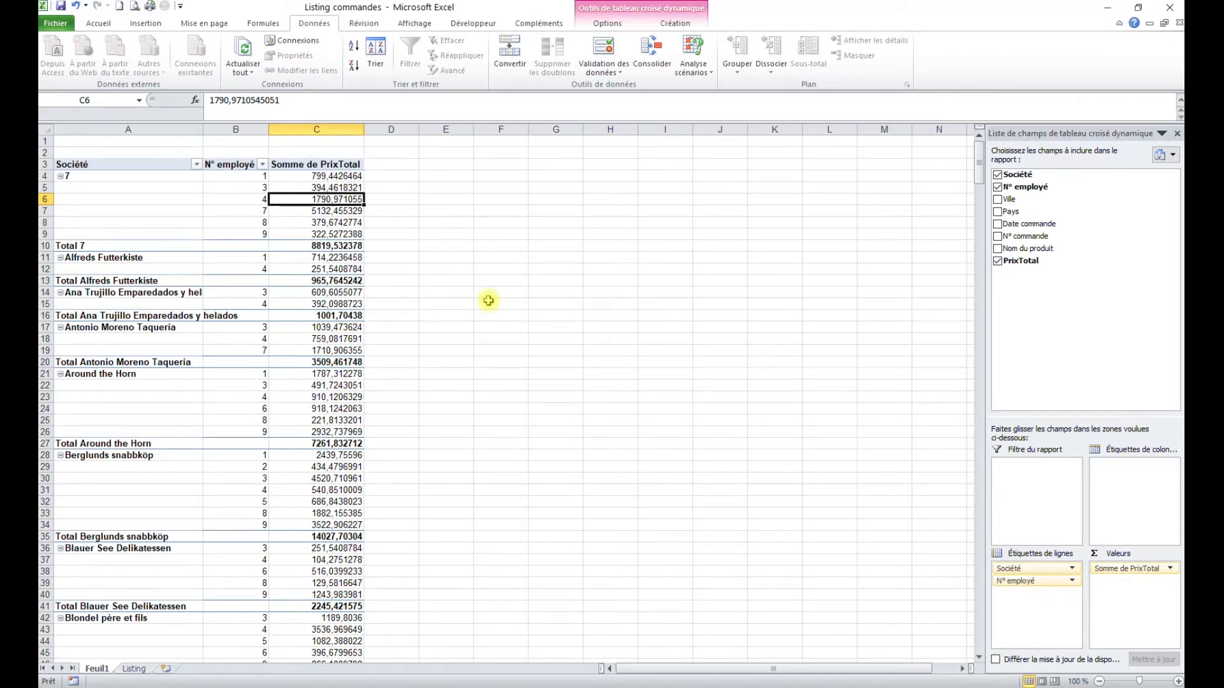
Step: Move N° employé from the row labels to the column labels, and check company 7's amounts across the employees
click(258, 200)
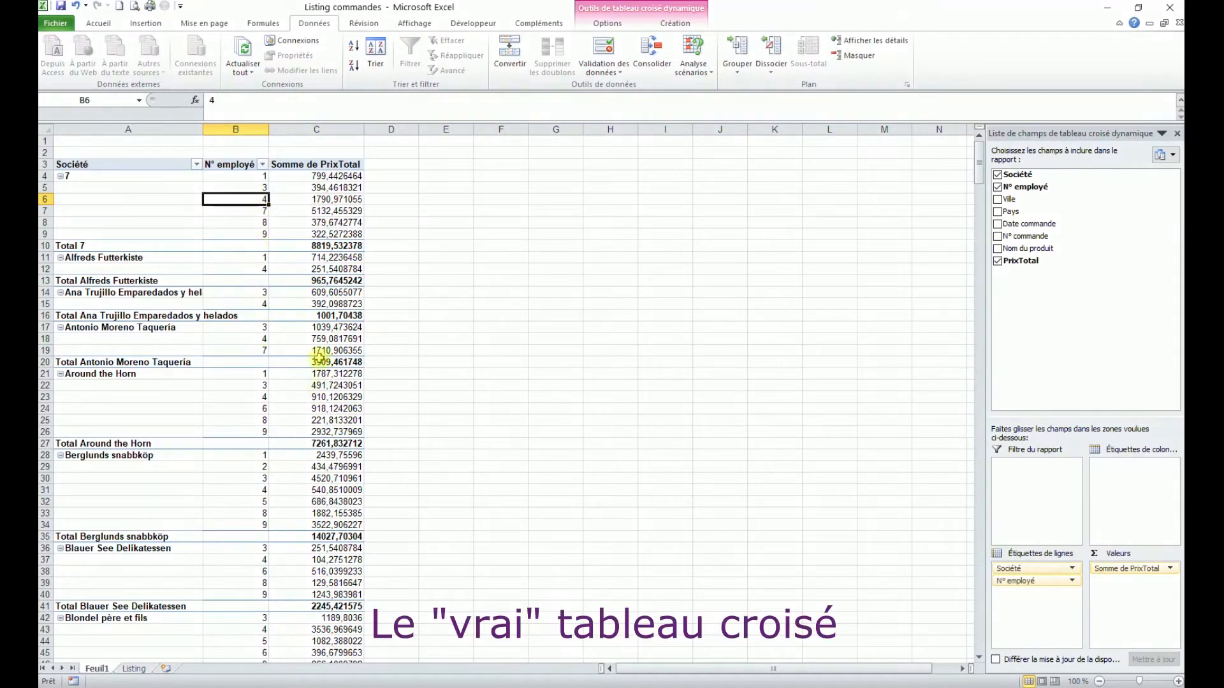
click(315, 246)
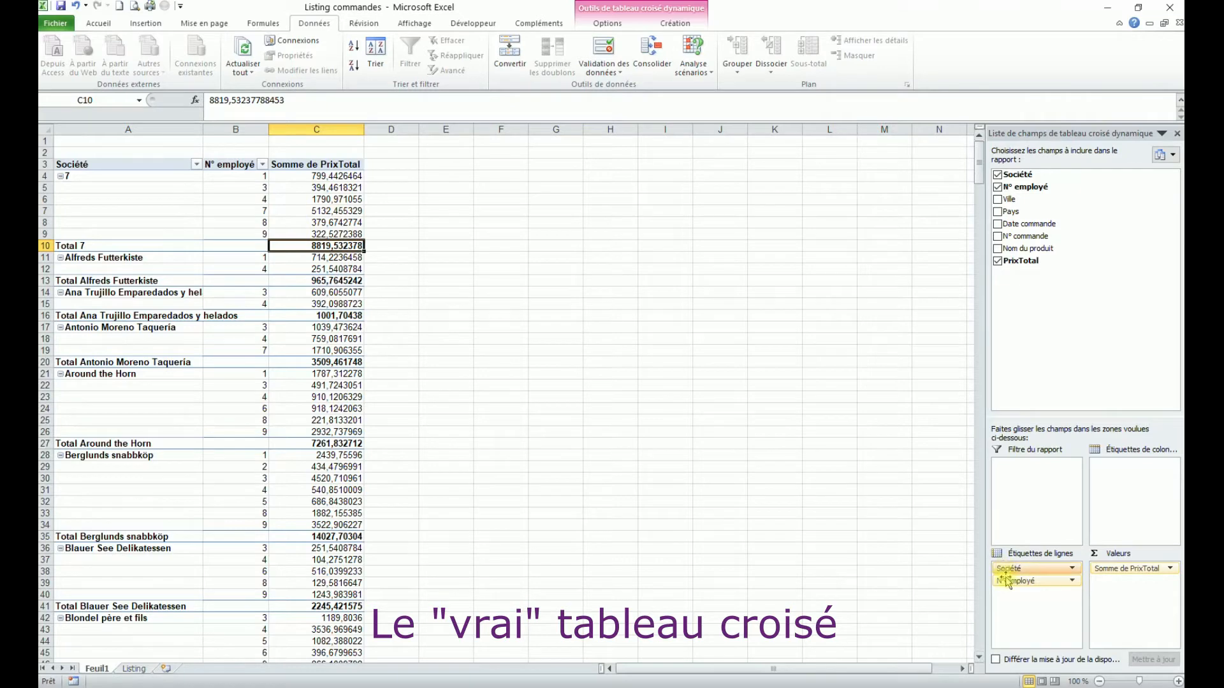
drag(1028, 585, 1140, 489)
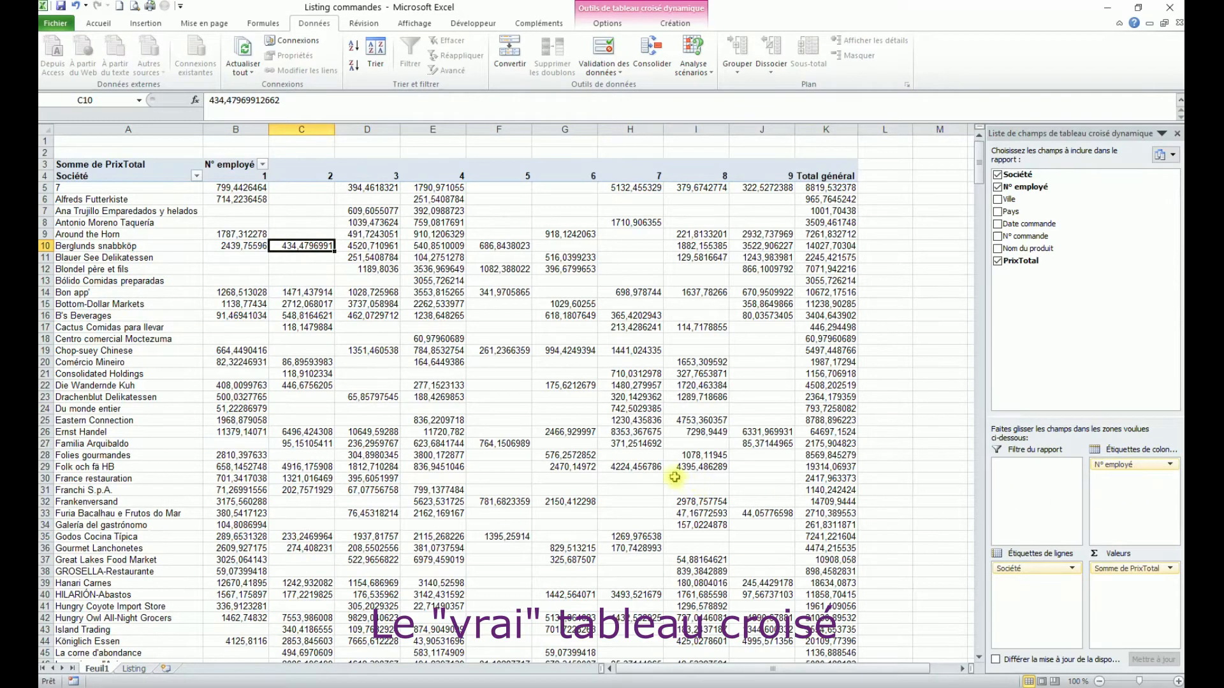
drag(81, 190, 765, 190)
click(828, 188)
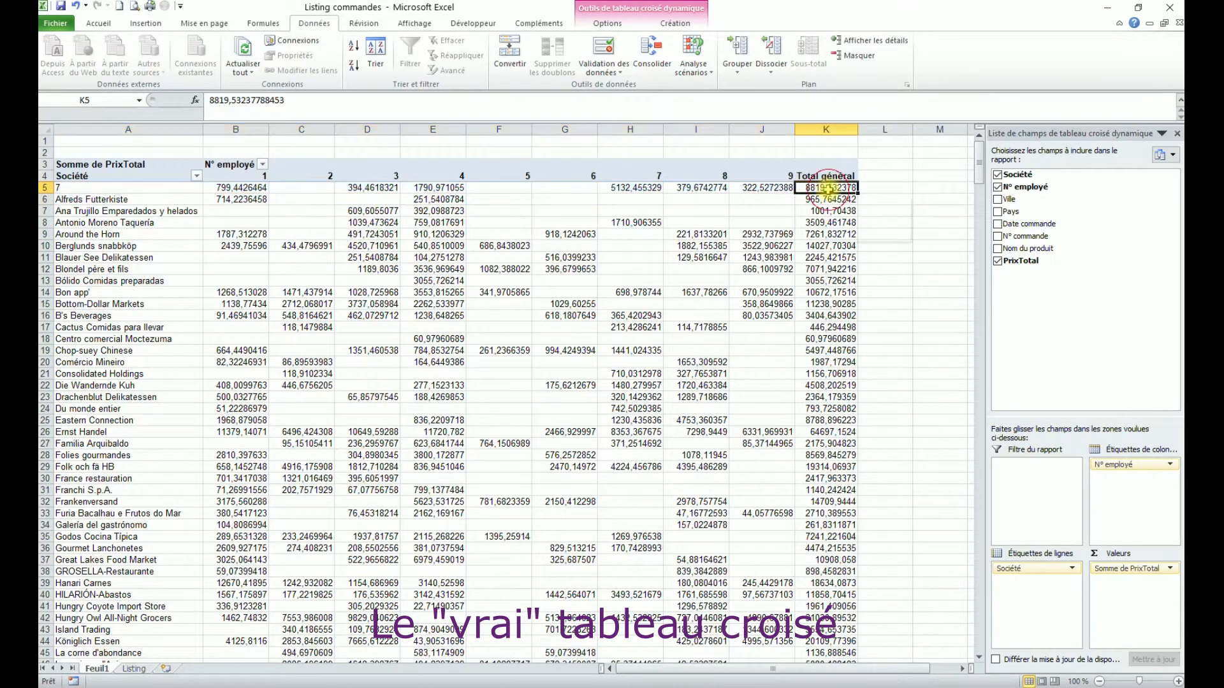
Step: Review the crossed table down to the Total général row per employee, and check some amounts for employee 4
scroll(273, 364, down, 8)
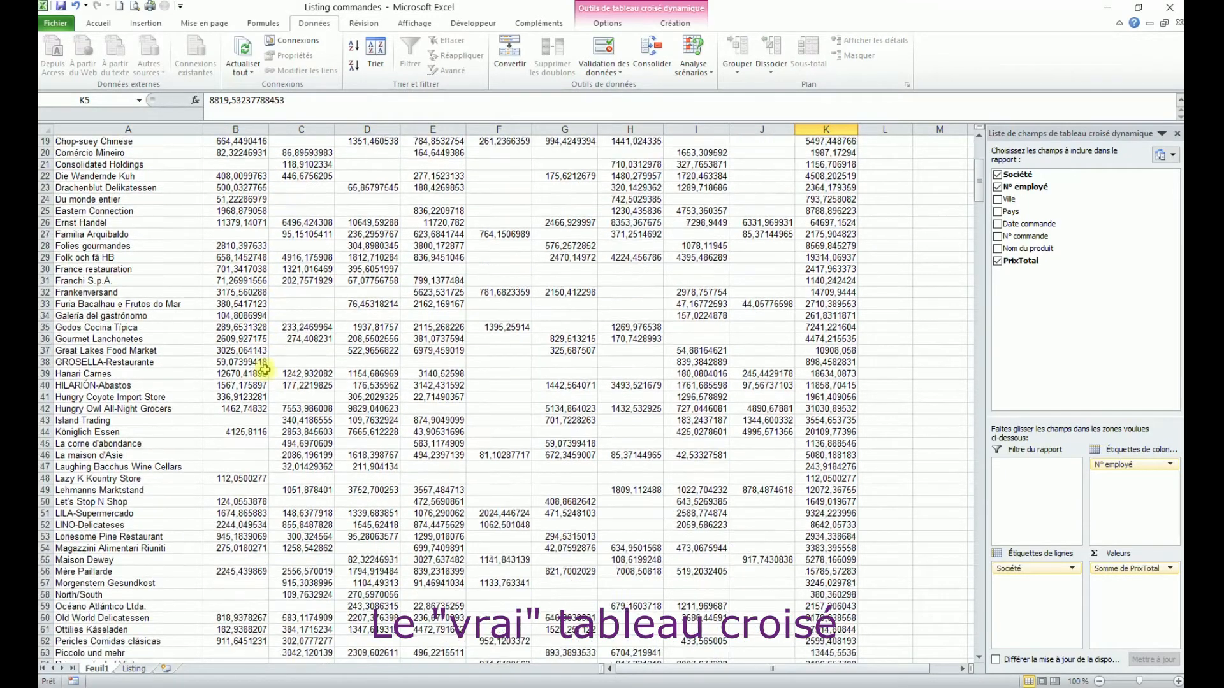
scroll(273, 364, down, 16)
drag(245, 385, 758, 385)
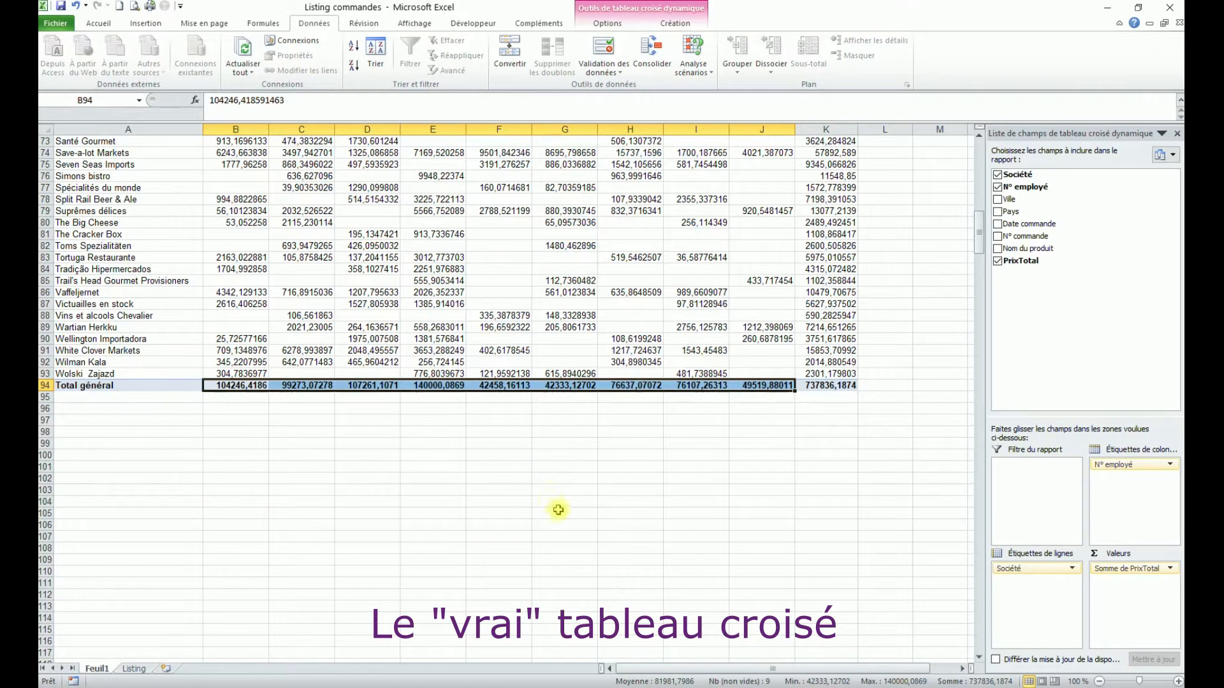
scroll(457, 510, up, 19)
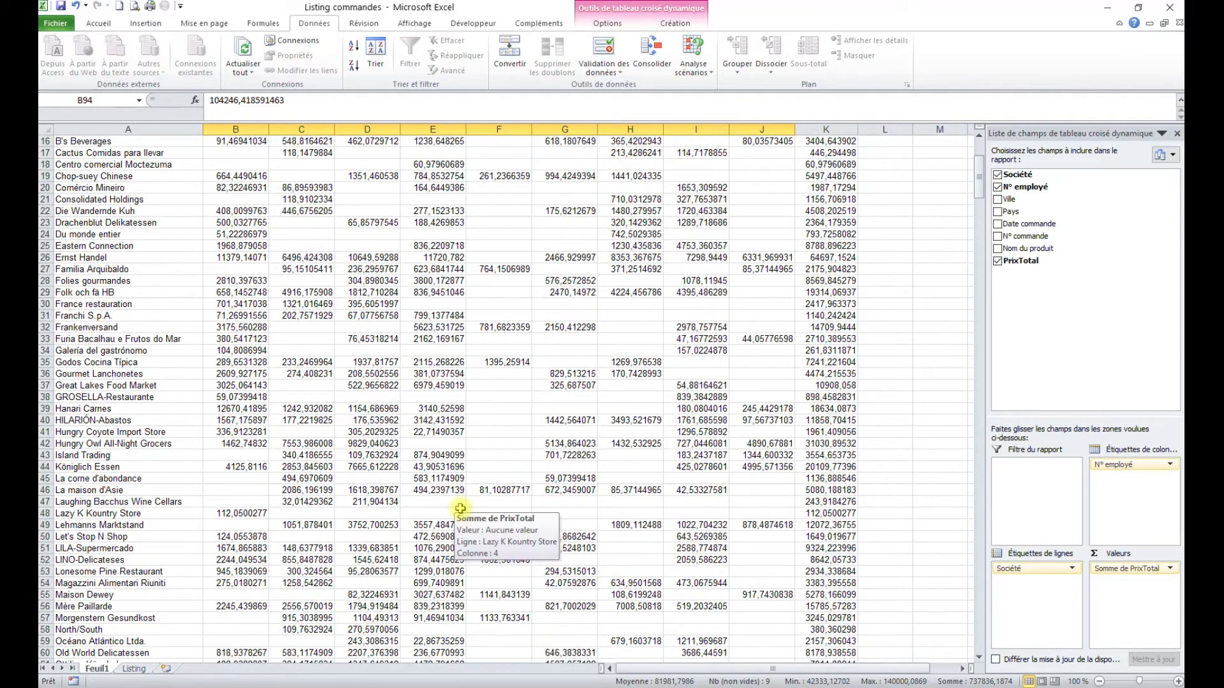
scroll(461, 508, up, 5)
click(449, 315)
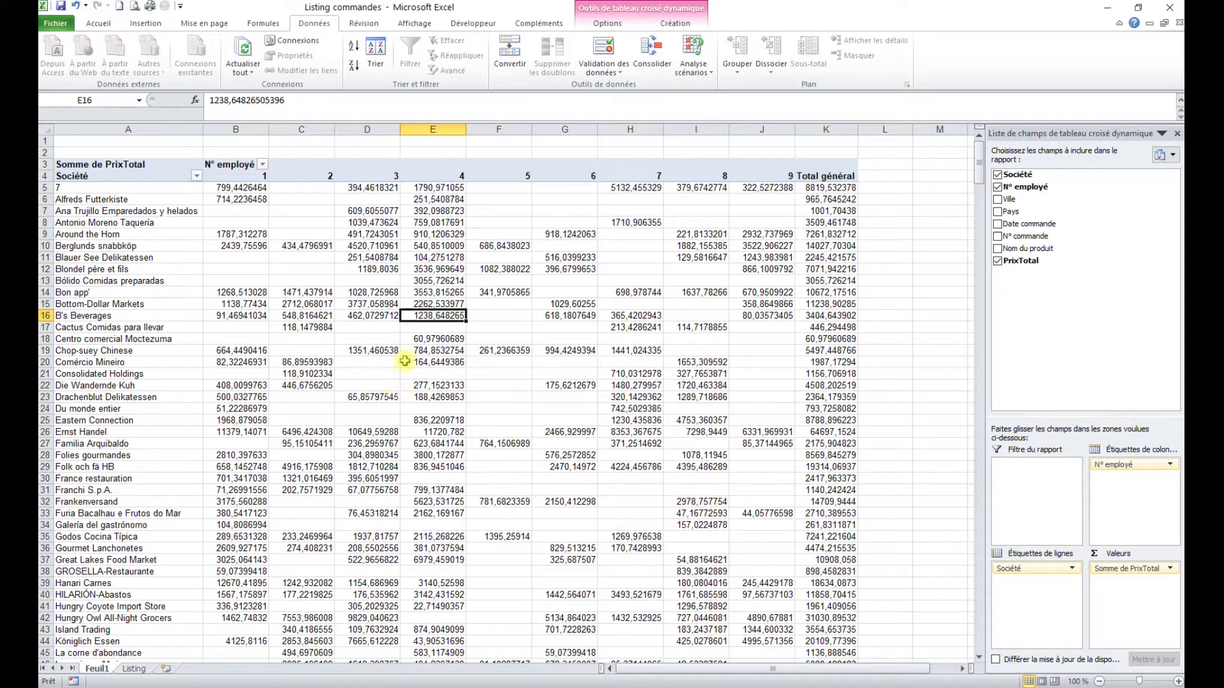
click(427, 292)
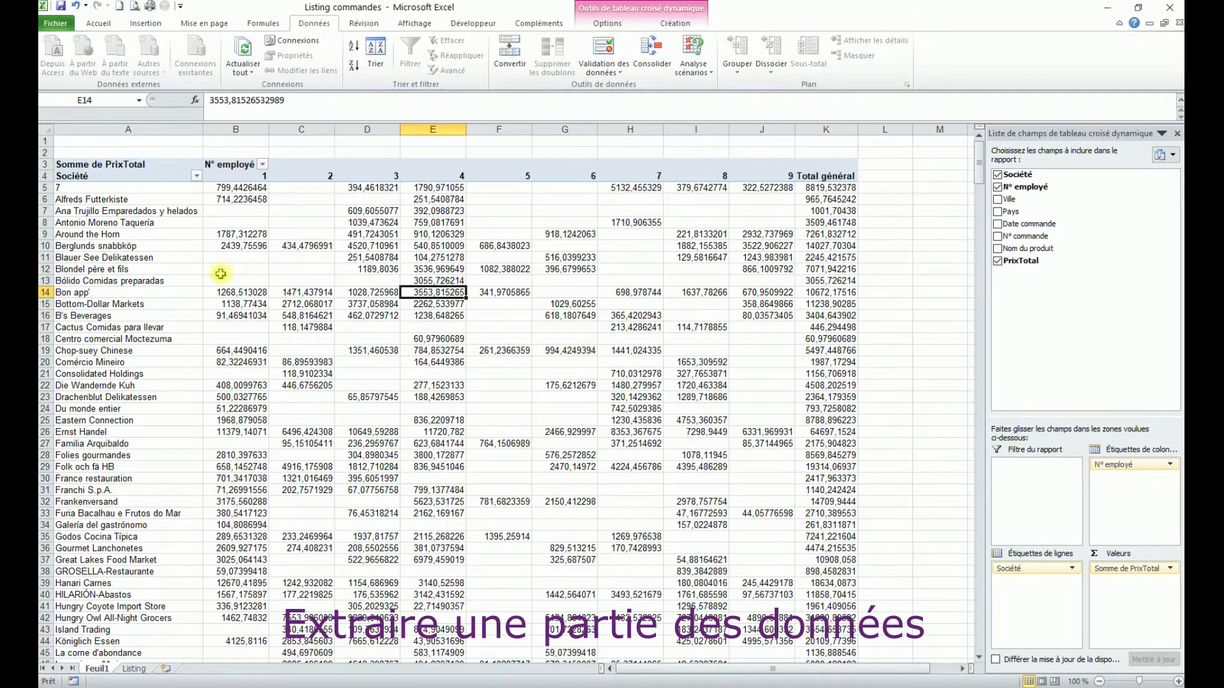
Step: Filter the Société row labels to show only the Haut 5 Éléments par Somme de PrixTotal
click(831, 279)
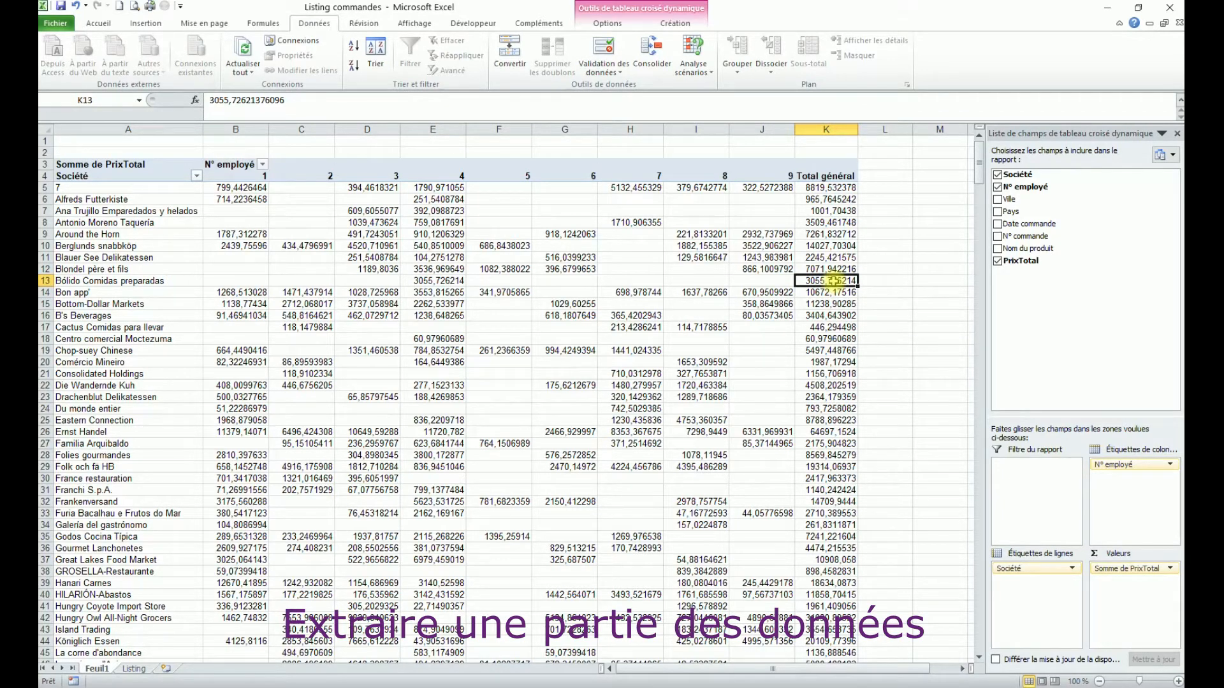
click(112, 256)
right_click(112, 257)
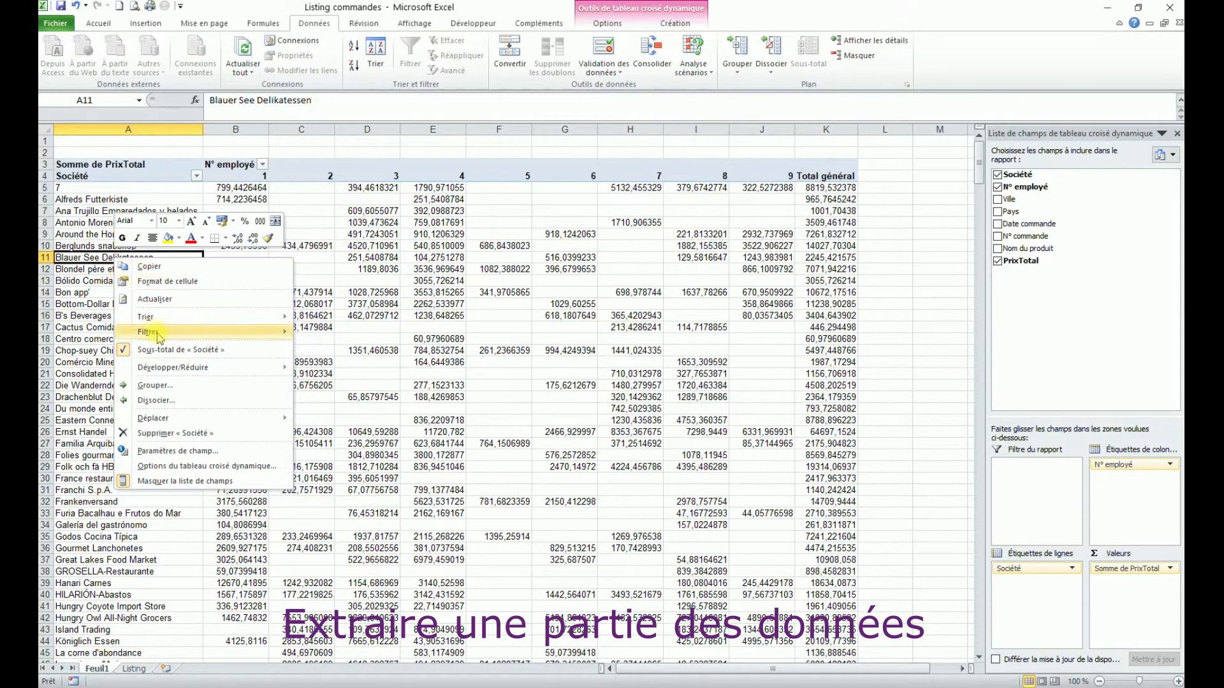
mouse_move(159, 338)
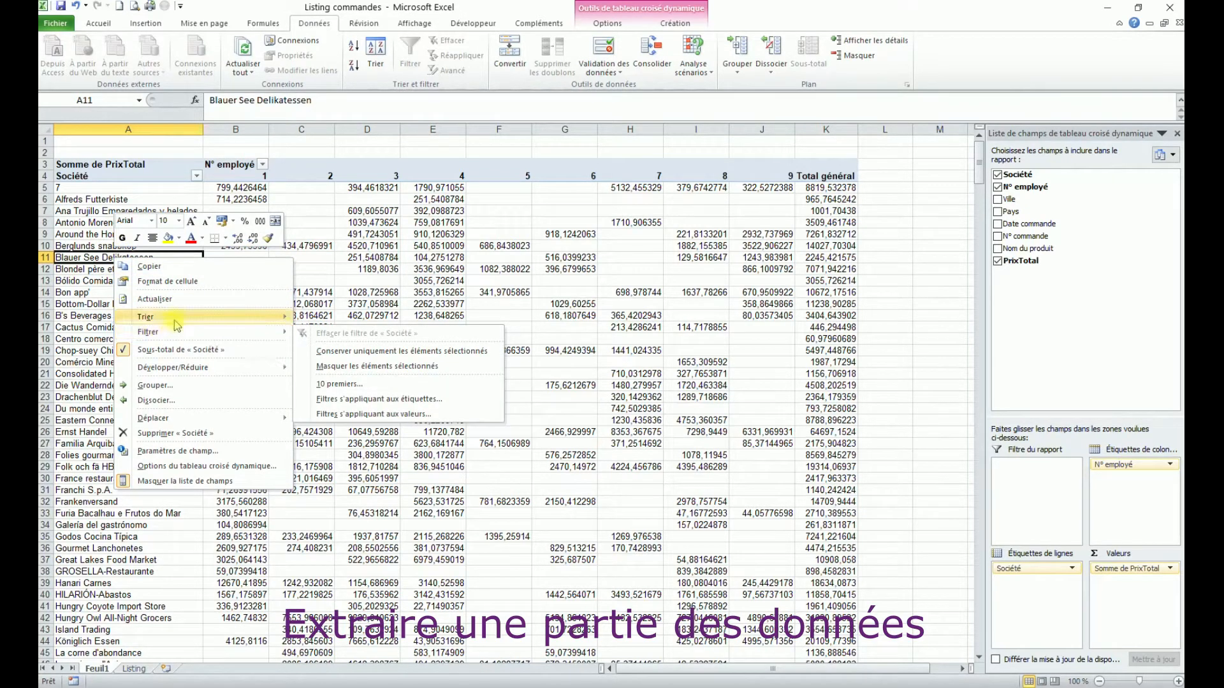
click(353, 385)
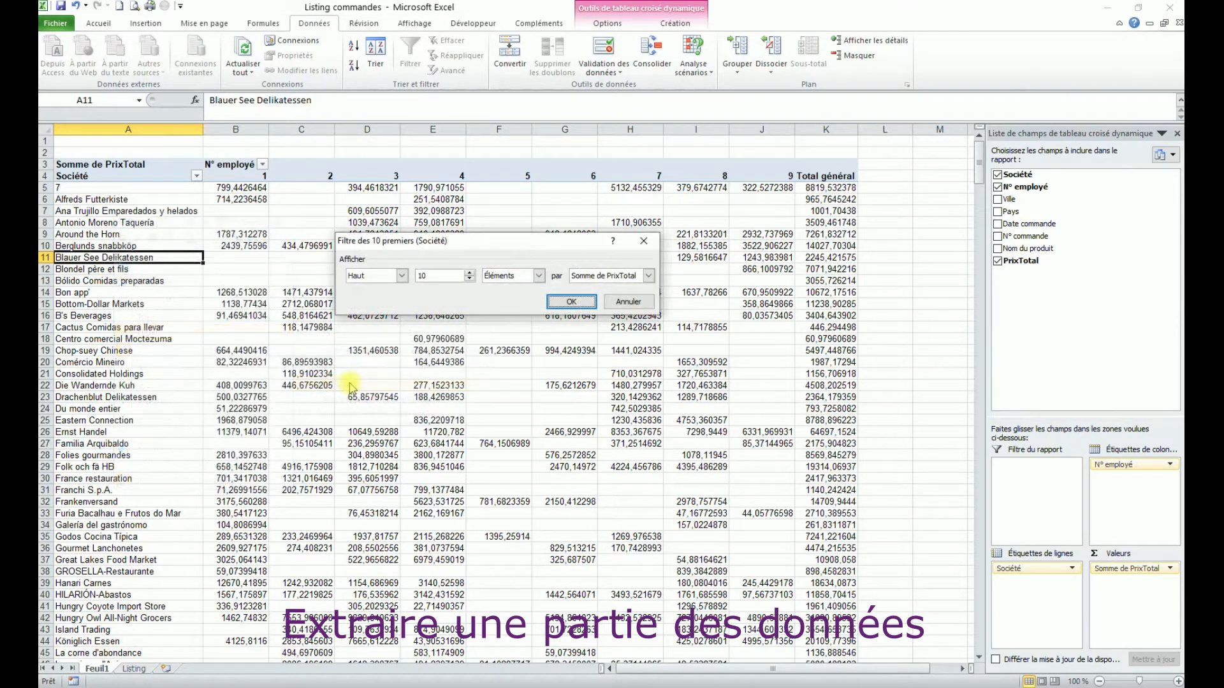
double_click(429, 276)
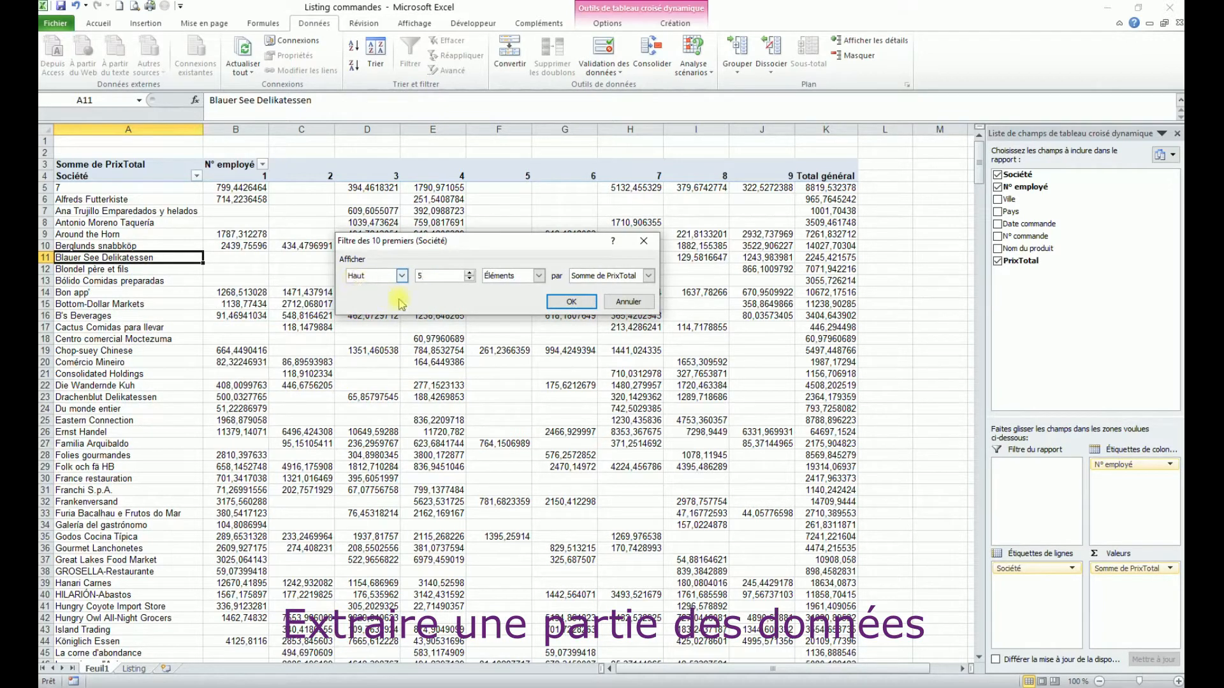
click(402, 276)
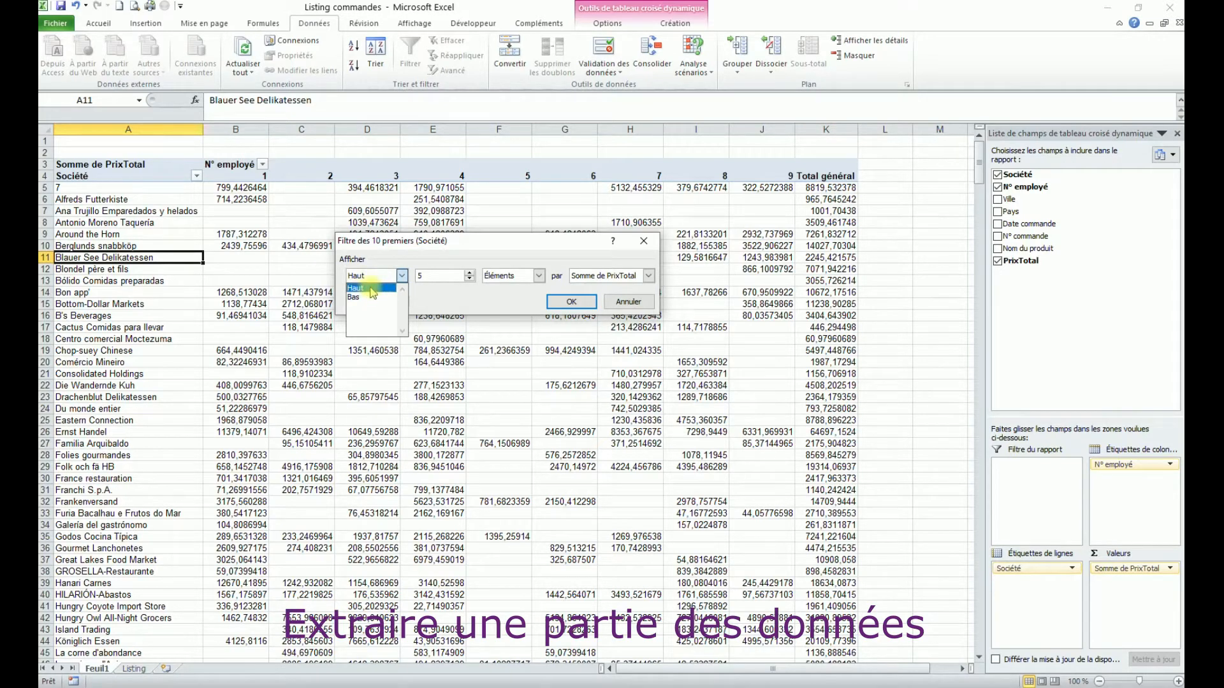
click(373, 289)
click(648, 275)
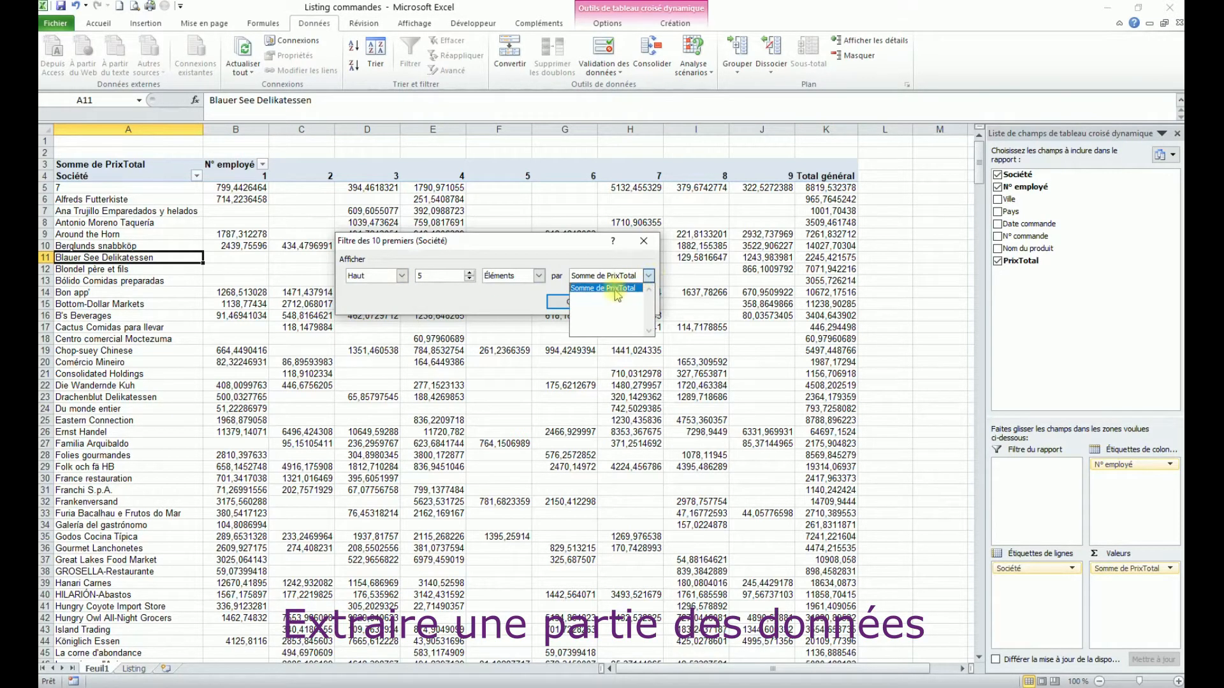
click(558, 253)
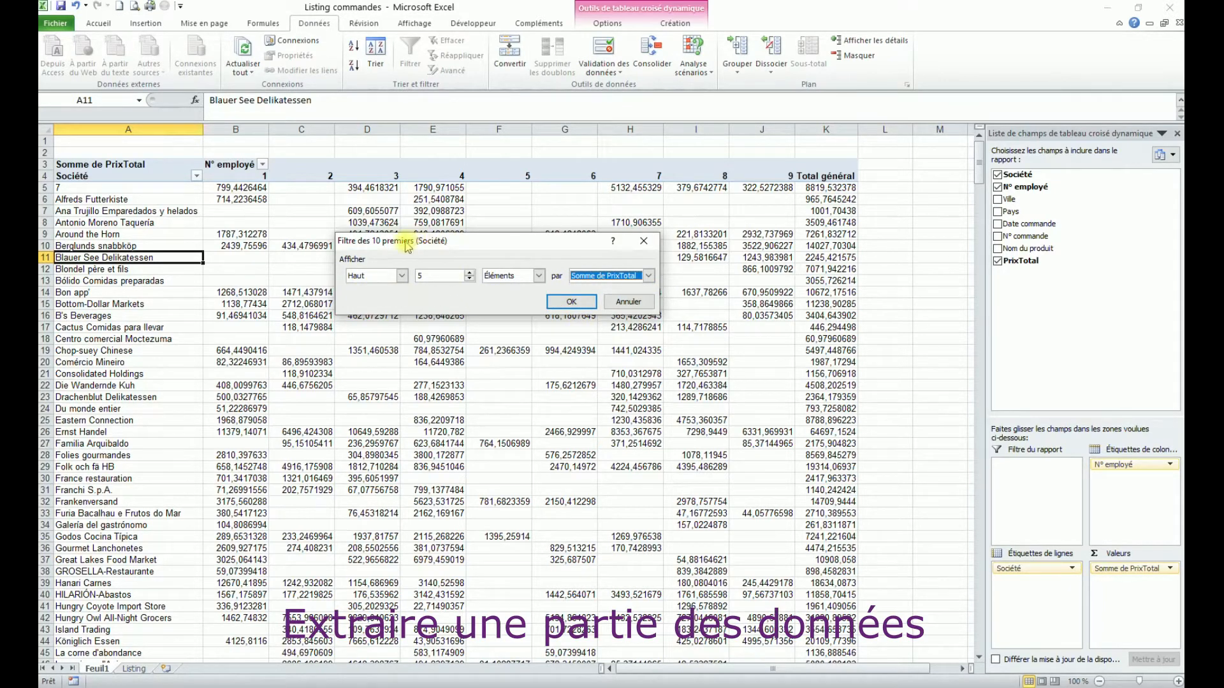
click(432, 277)
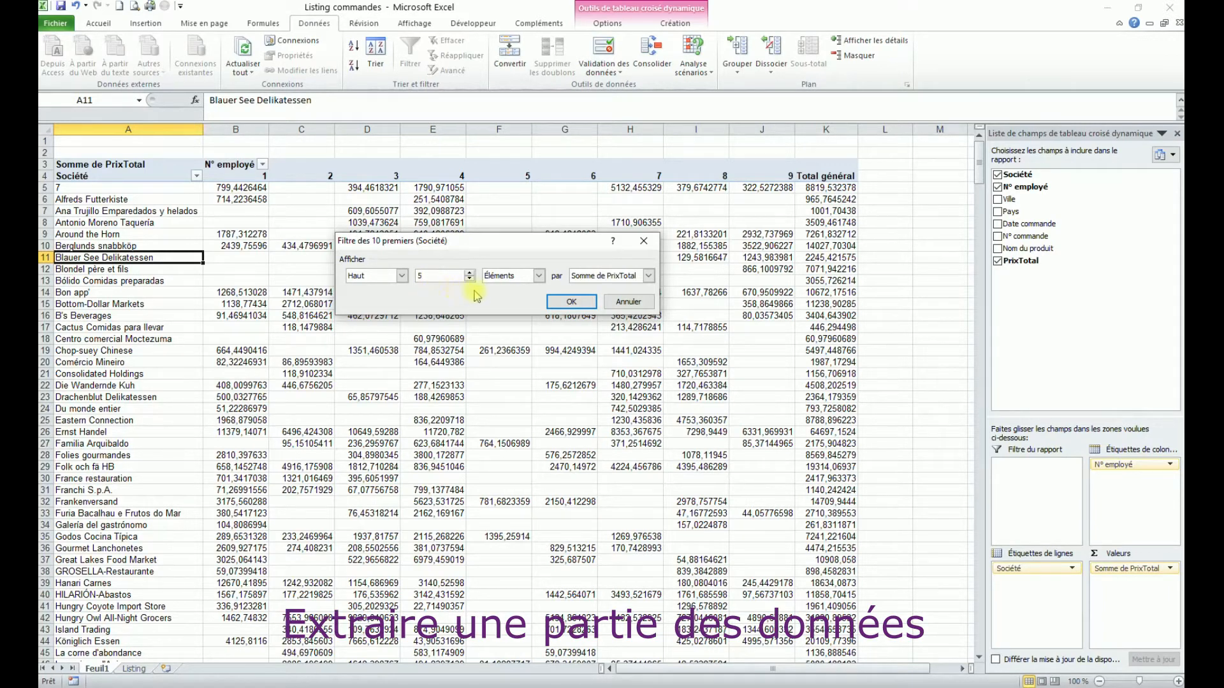
click(573, 304)
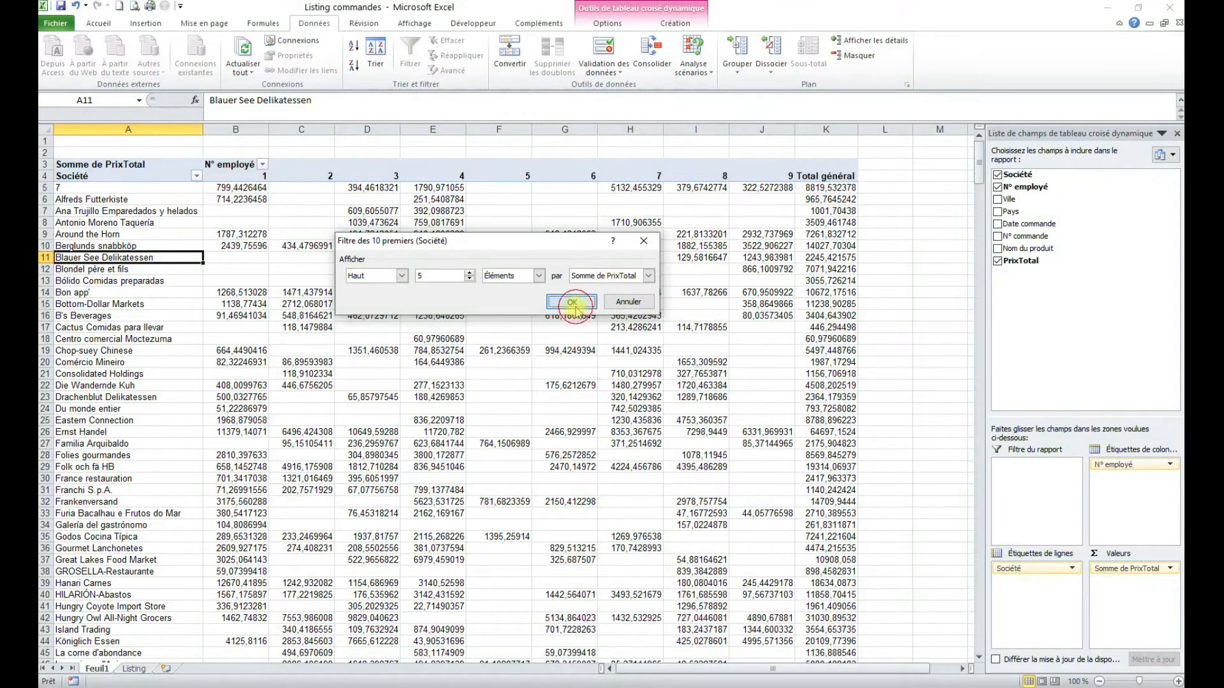
Step: Check the companies kept by the filter, then QUICK-Stop's Total général and its amount for employee 1
drag(105, 188, 118, 234)
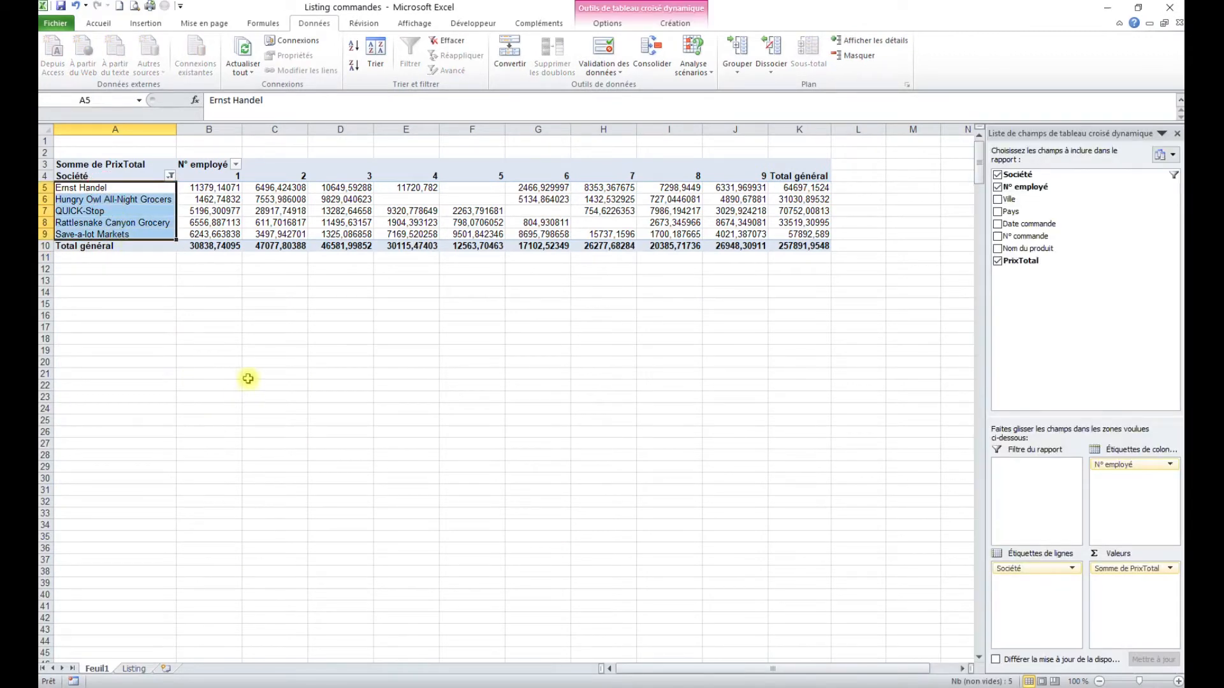
click(107, 211)
click(226, 221)
click(802, 213)
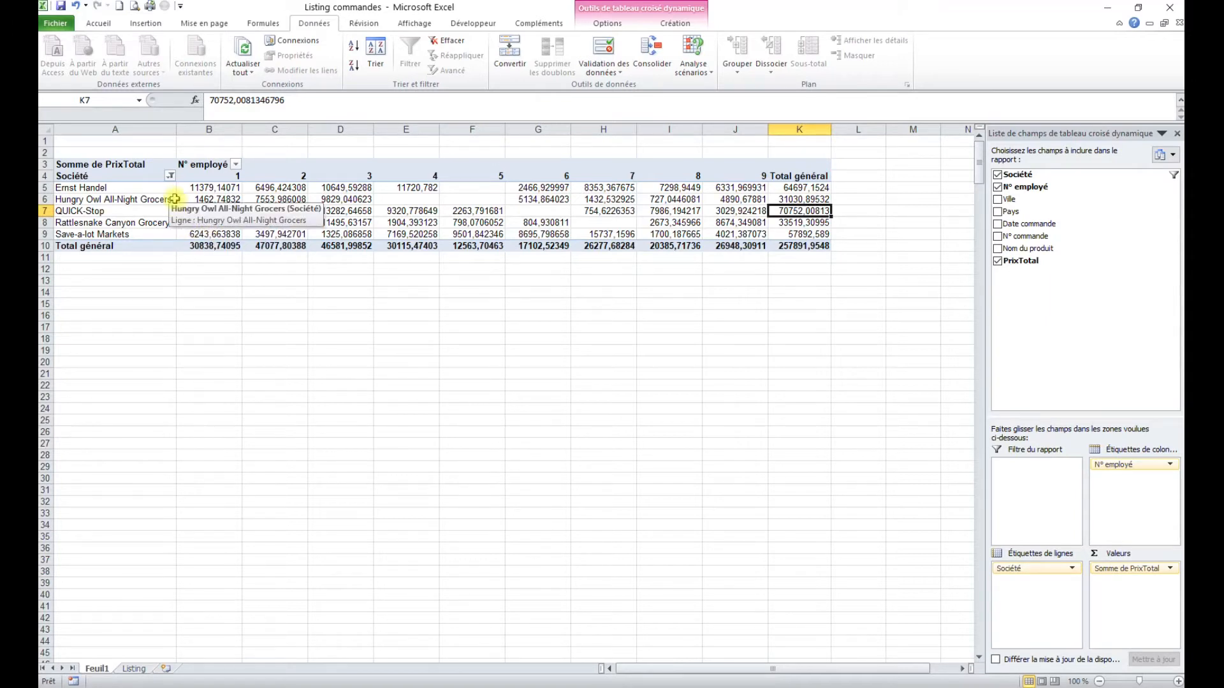
click(190, 209)
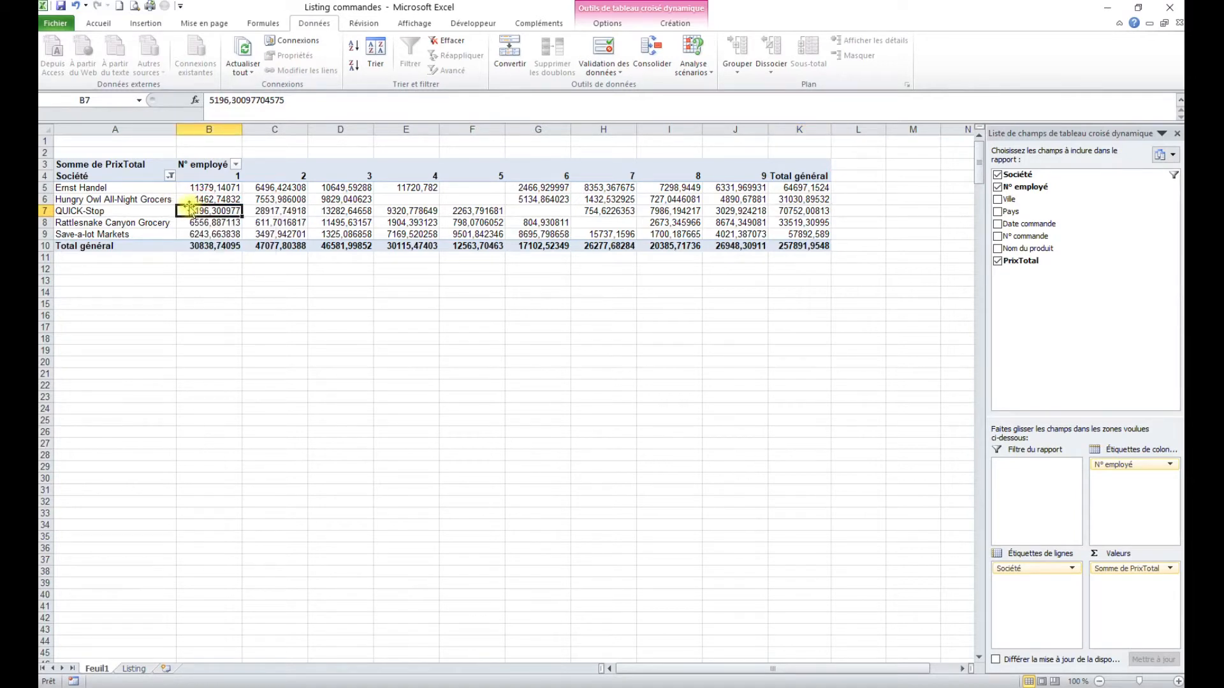
Step: Remove N° employé from the column labels and clear the filter on Société to show all companies again
drag(1115, 470, 1112, 358)
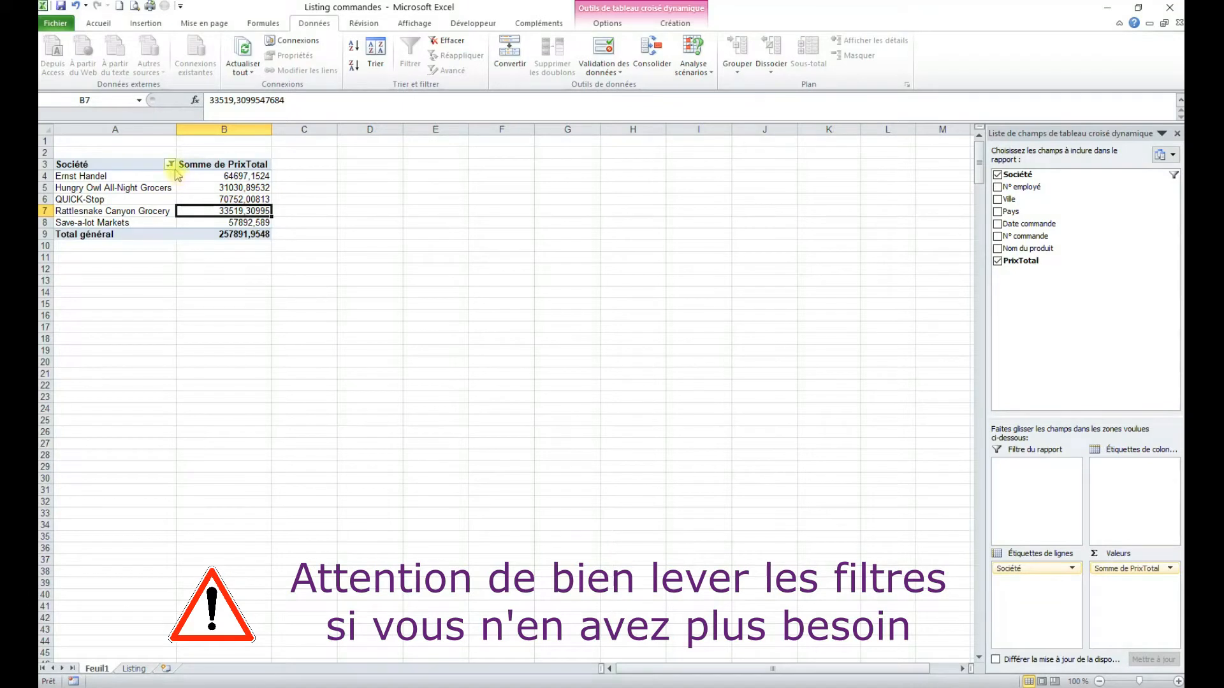
mouse_move(178, 174)
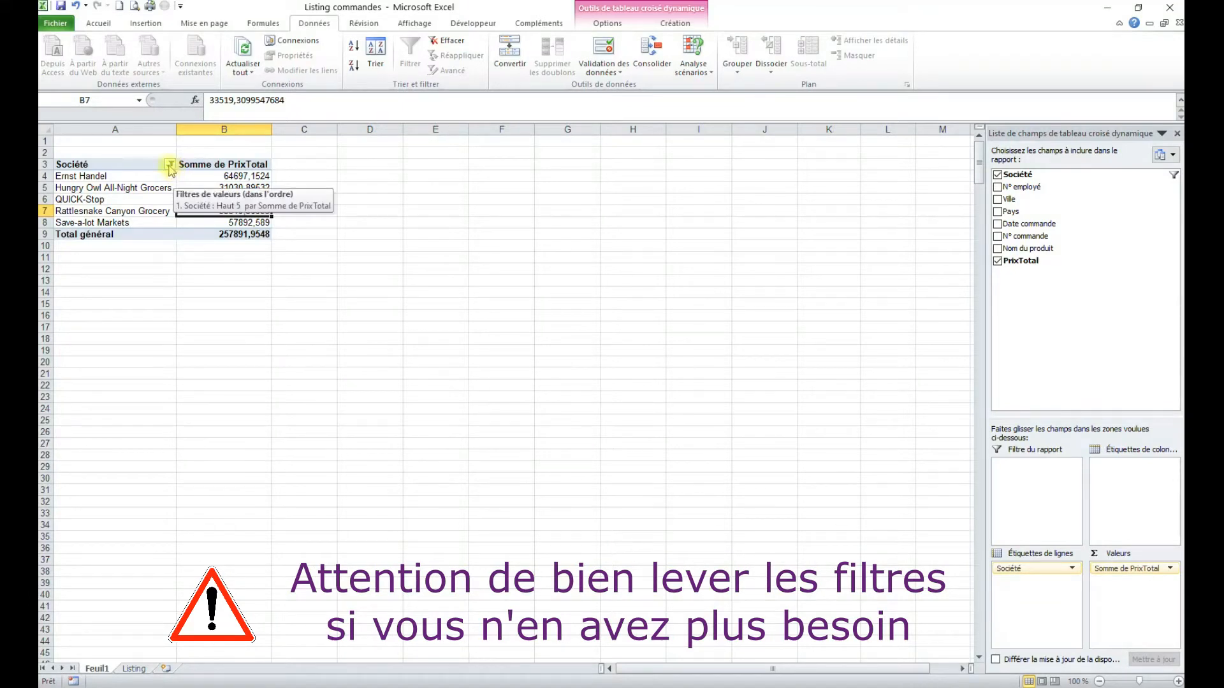
click(170, 165)
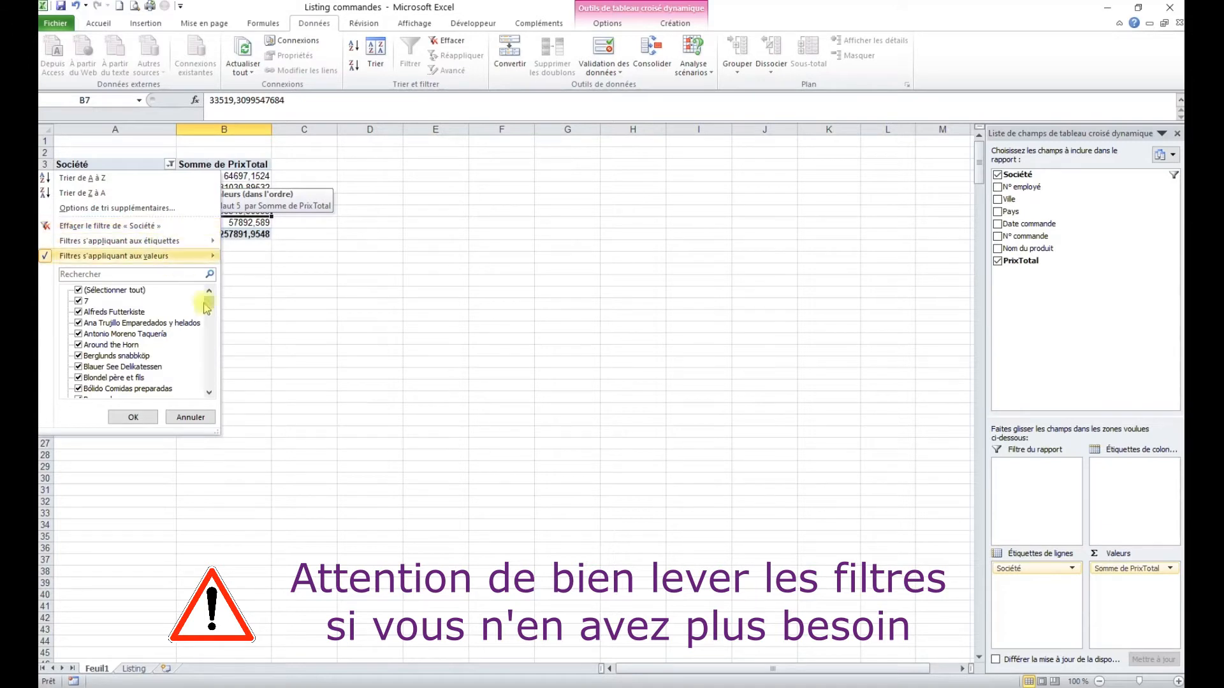
mouse_move(209, 301)
mouse_down()
mouse_move(213, 374)
mouse_move(206, 296)
mouse_up()
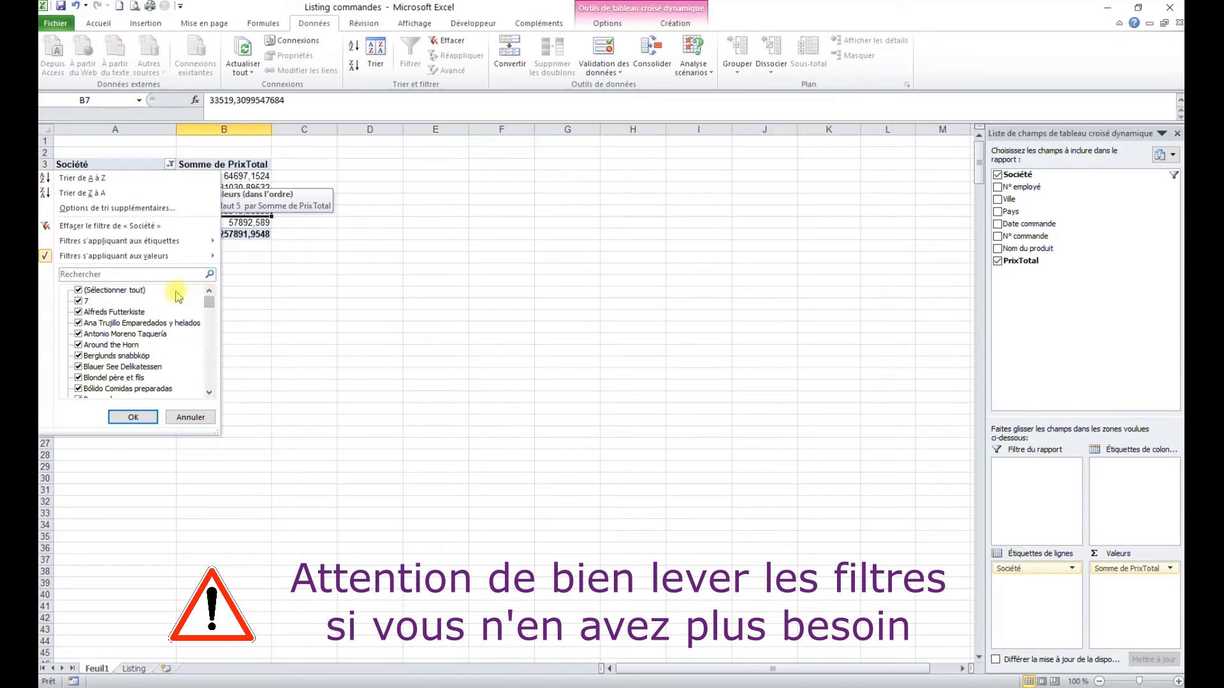
click(123, 227)
click(243, 295)
key(F9)
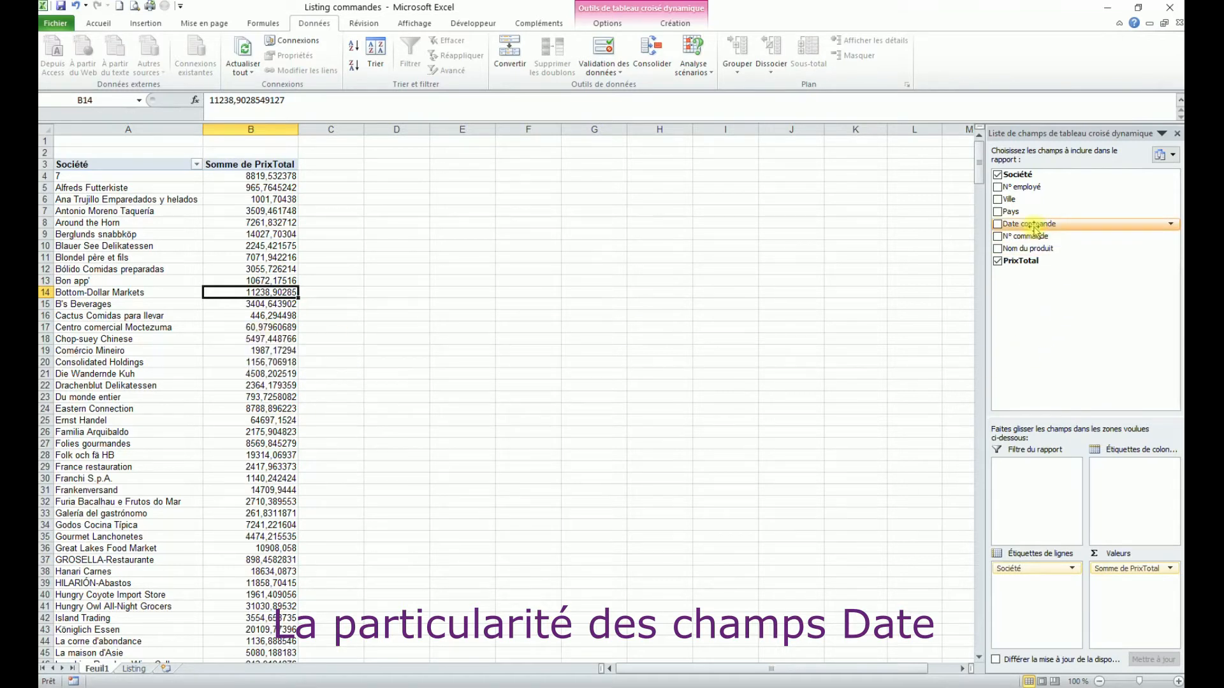
Step: Add Date commande to the column labels and look over the amounts spread across the individual dates
drag(1034, 226, 1153, 488)
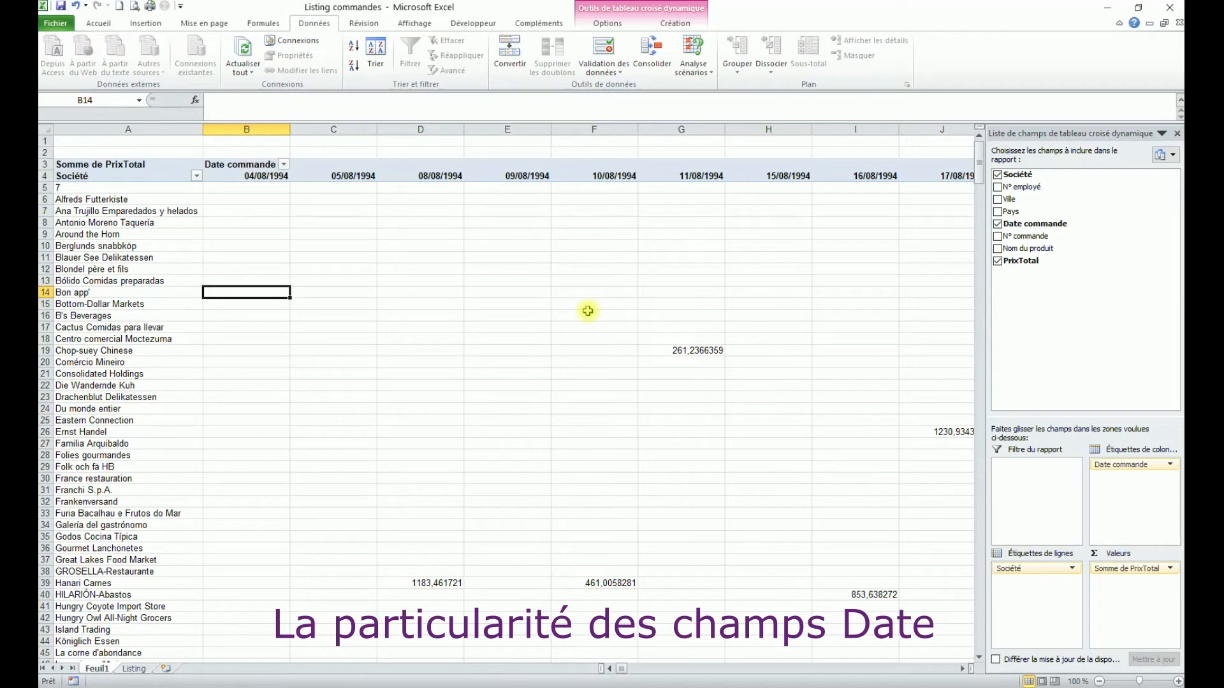
scroll(587, 311, down, 4)
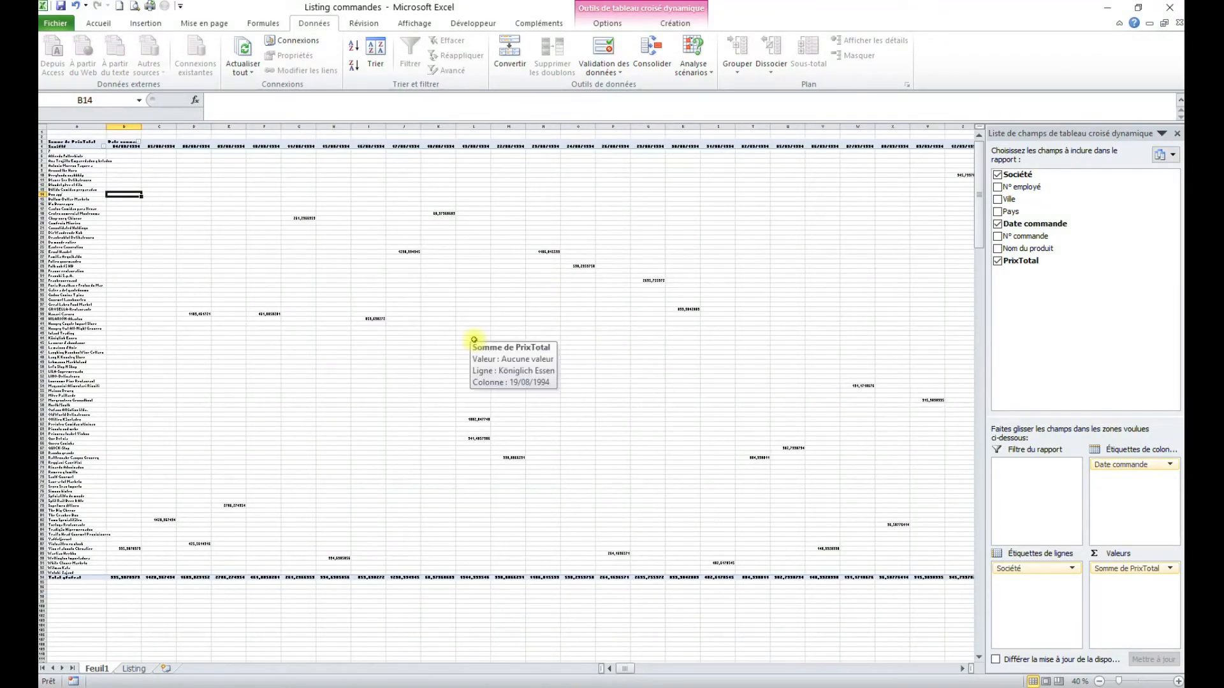
scroll(484, 344, up, 3)
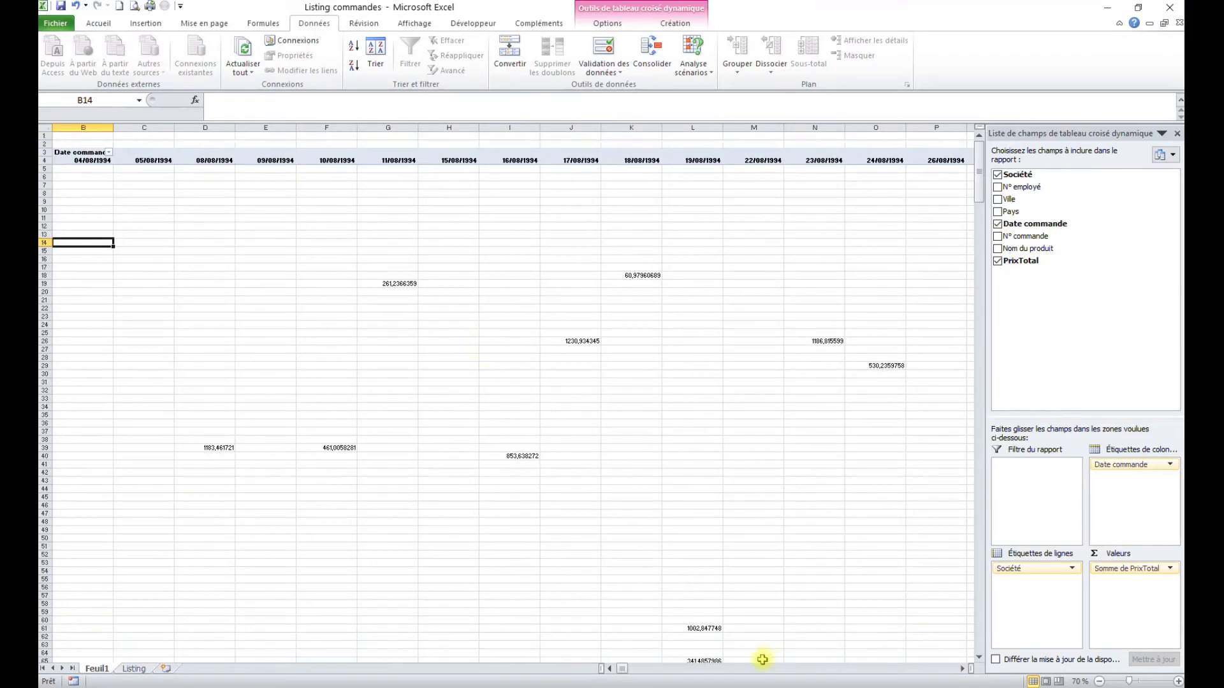
click(609, 668)
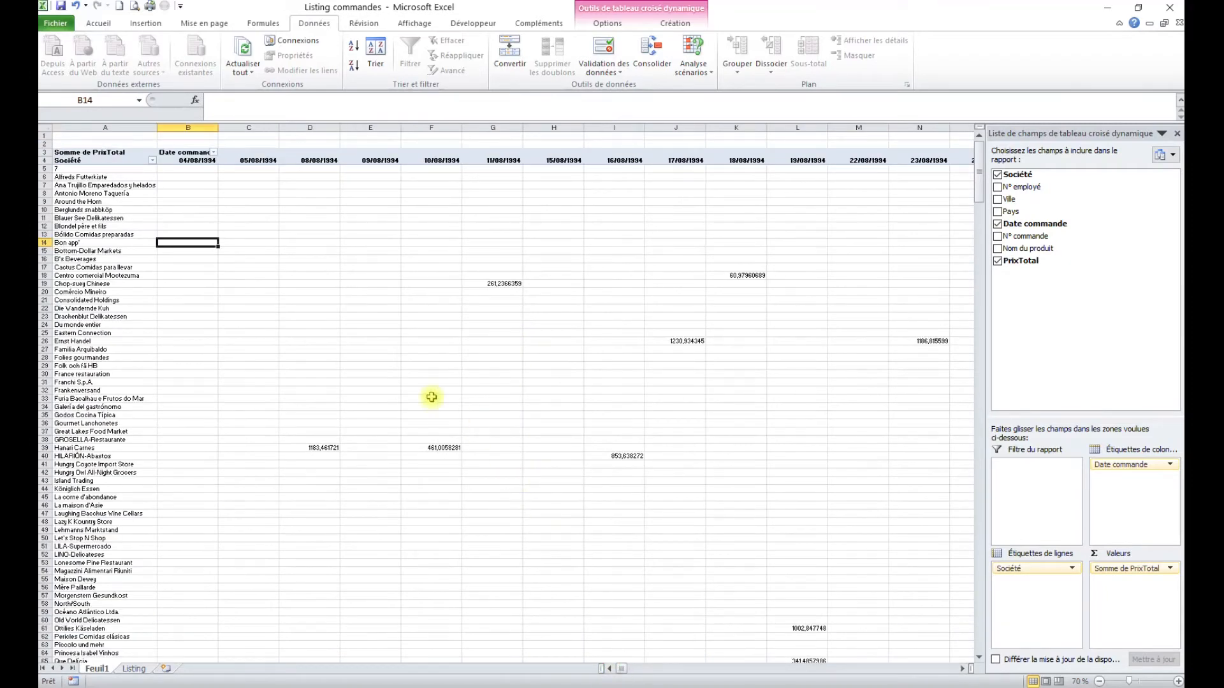
scroll(374, 298, up, 3)
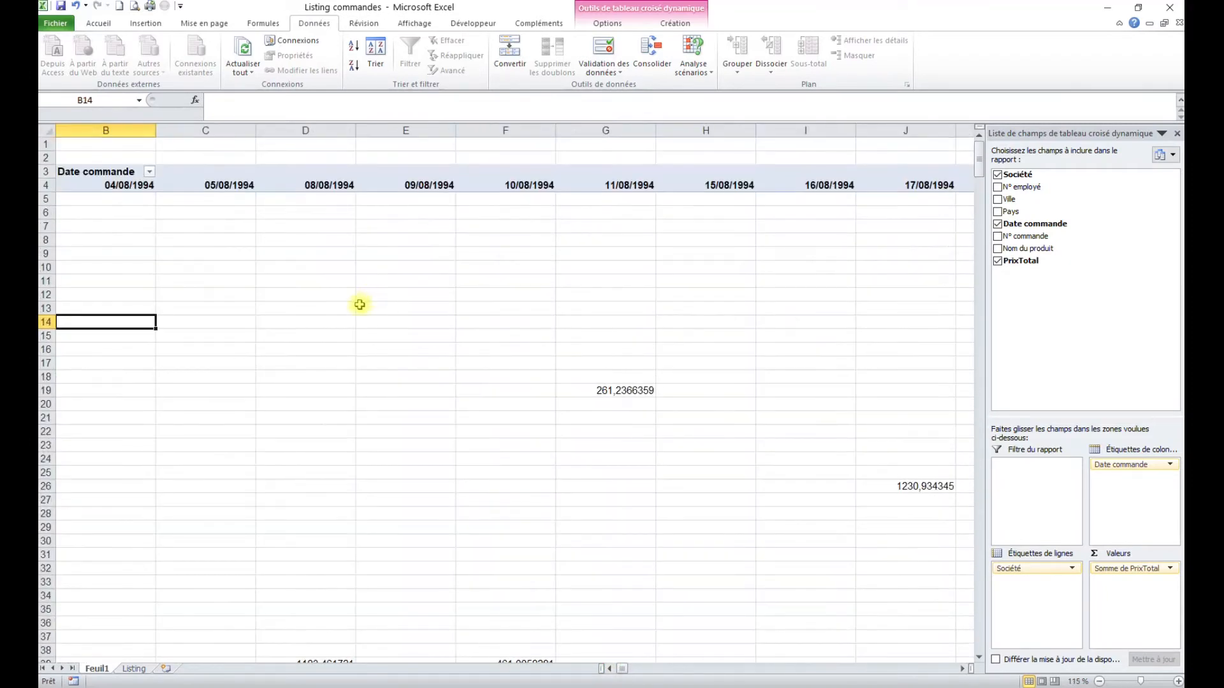
click(609, 668)
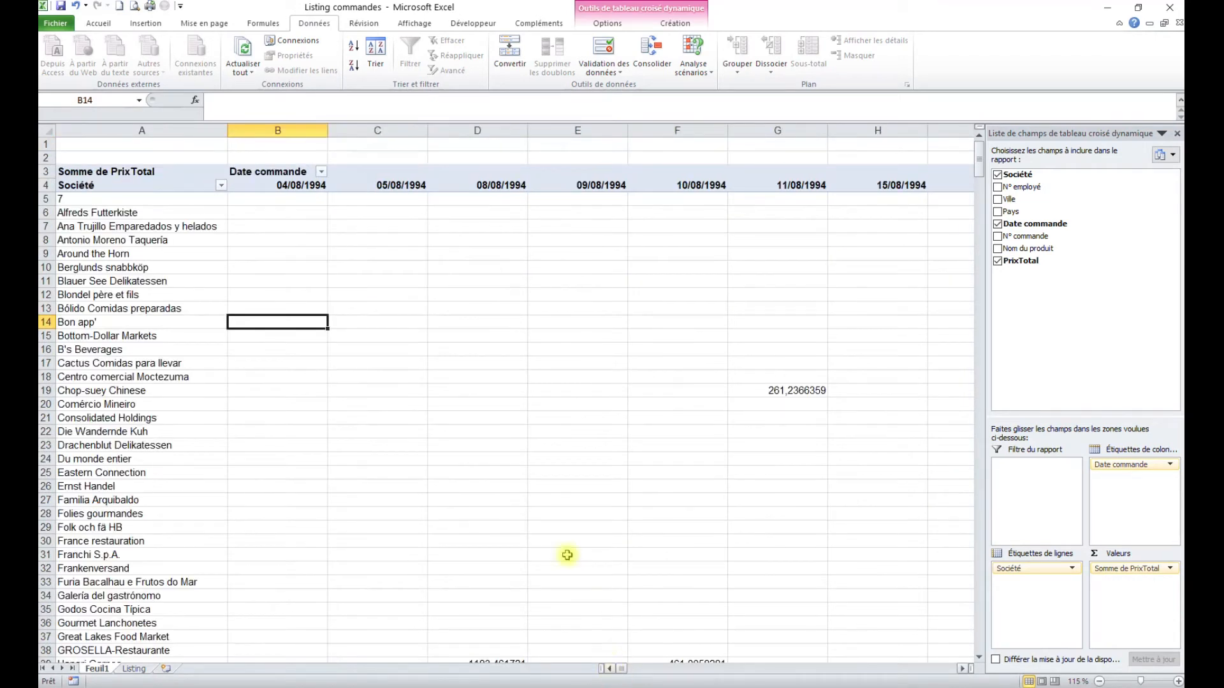
Step: Group the Date commande column labels by Mois and Années, keeping the automatic start and end dates
click(282, 186)
right_click(279, 190)
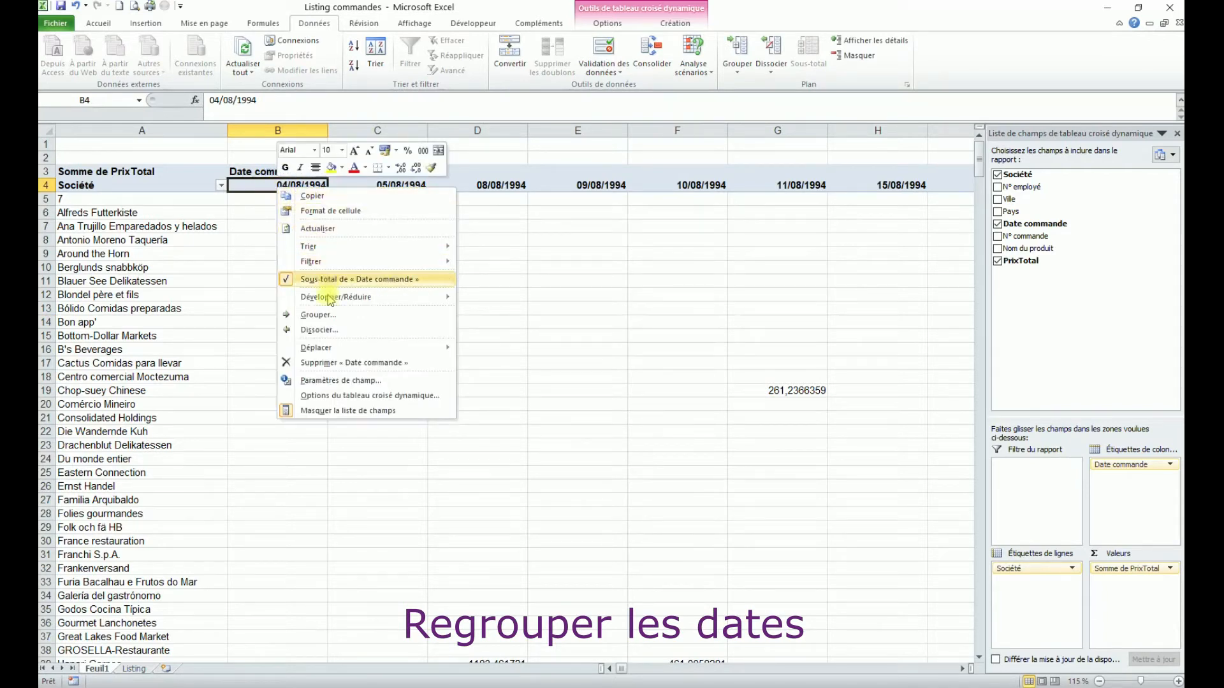
click(316, 315)
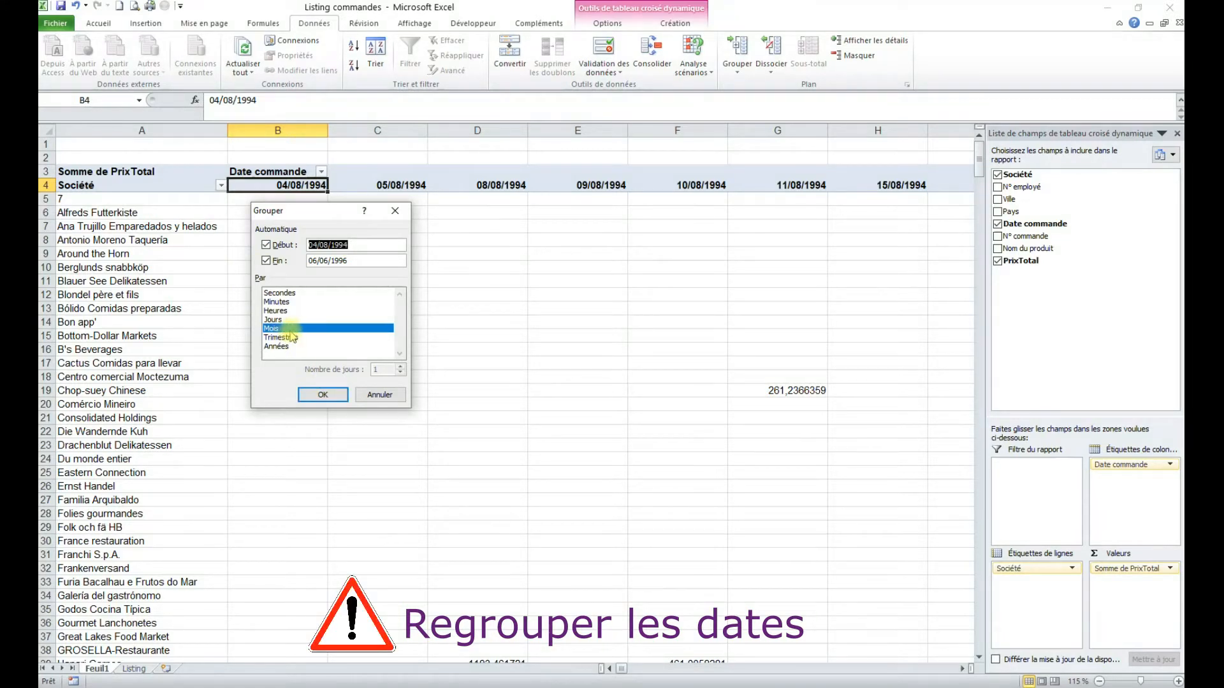
click(357, 263)
click(280, 348)
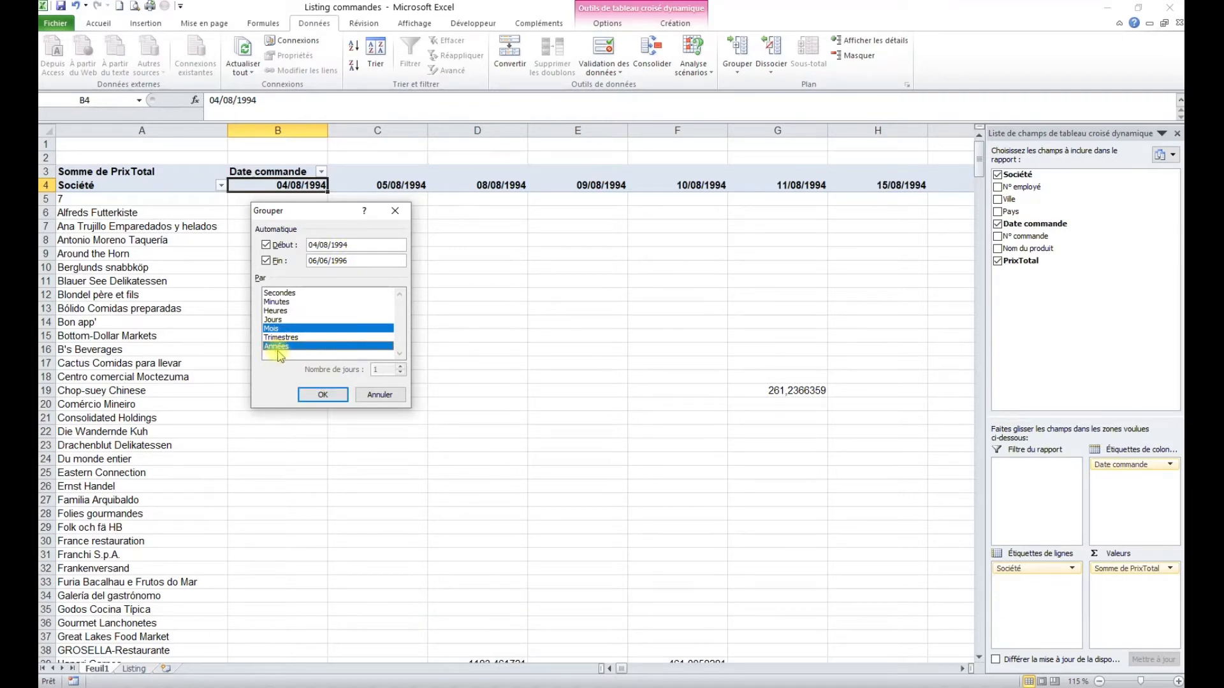
click(324, 396)
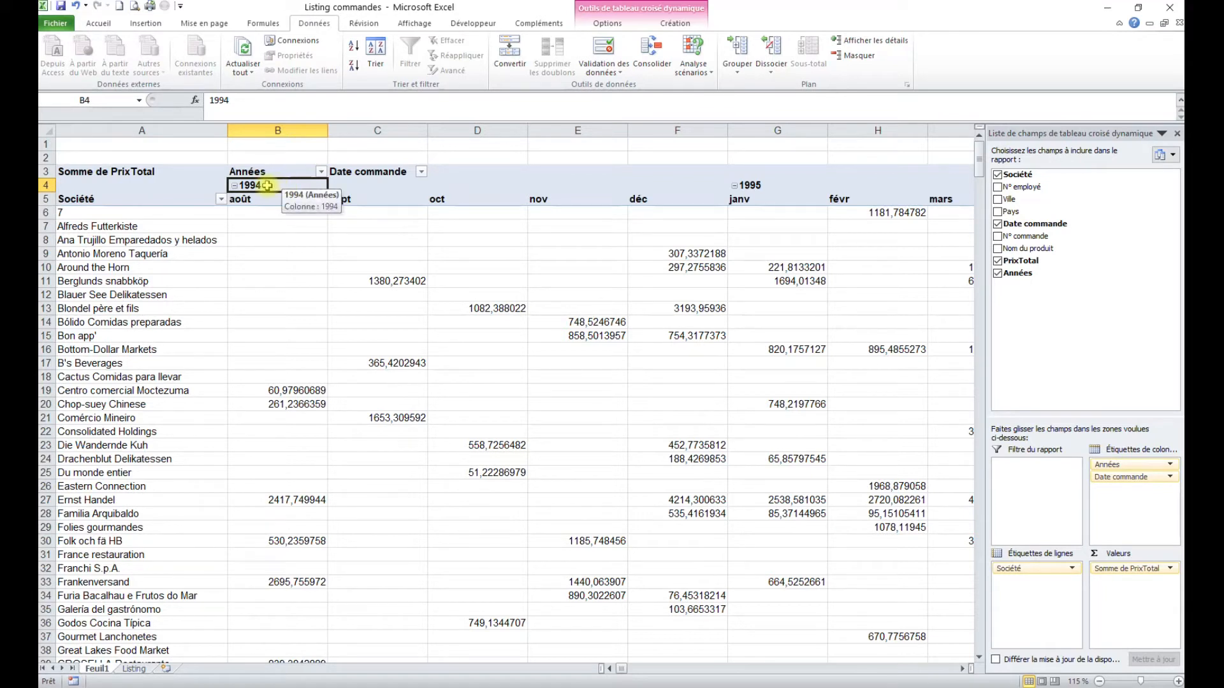
Step: Look at the filter choices offered for Années and for Date commande without changing either filter
click(321, 172)
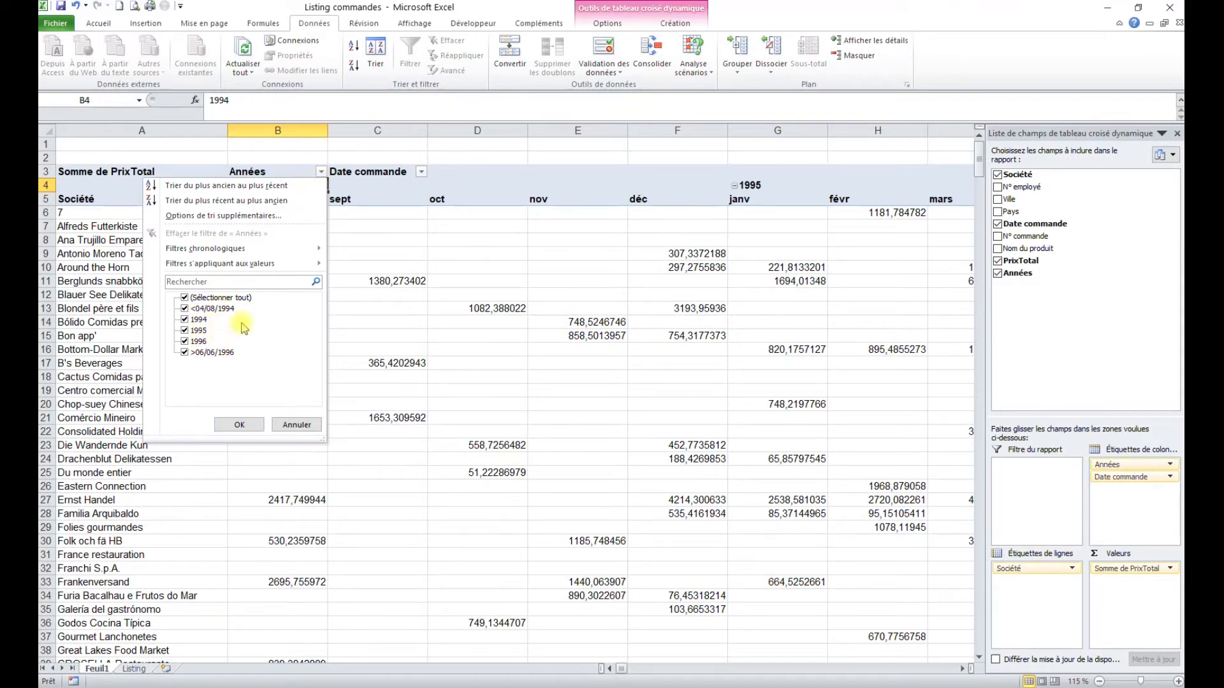
click(297, 425)
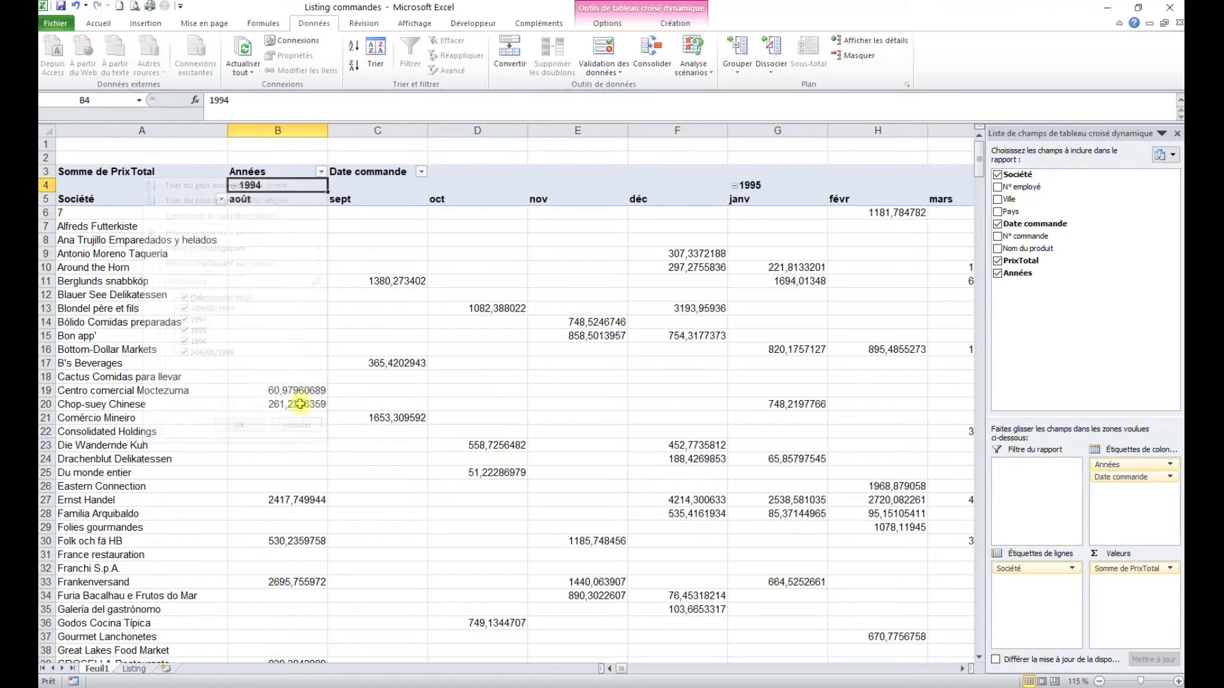
click(421, 173)
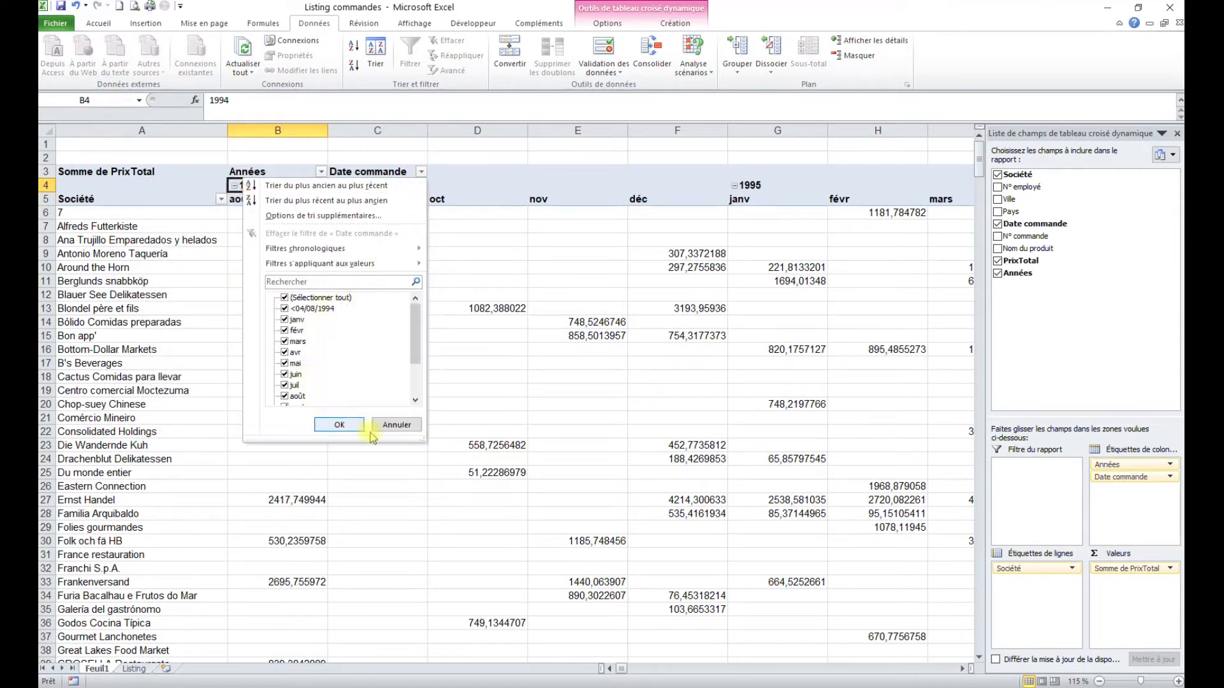
click(397, 425)
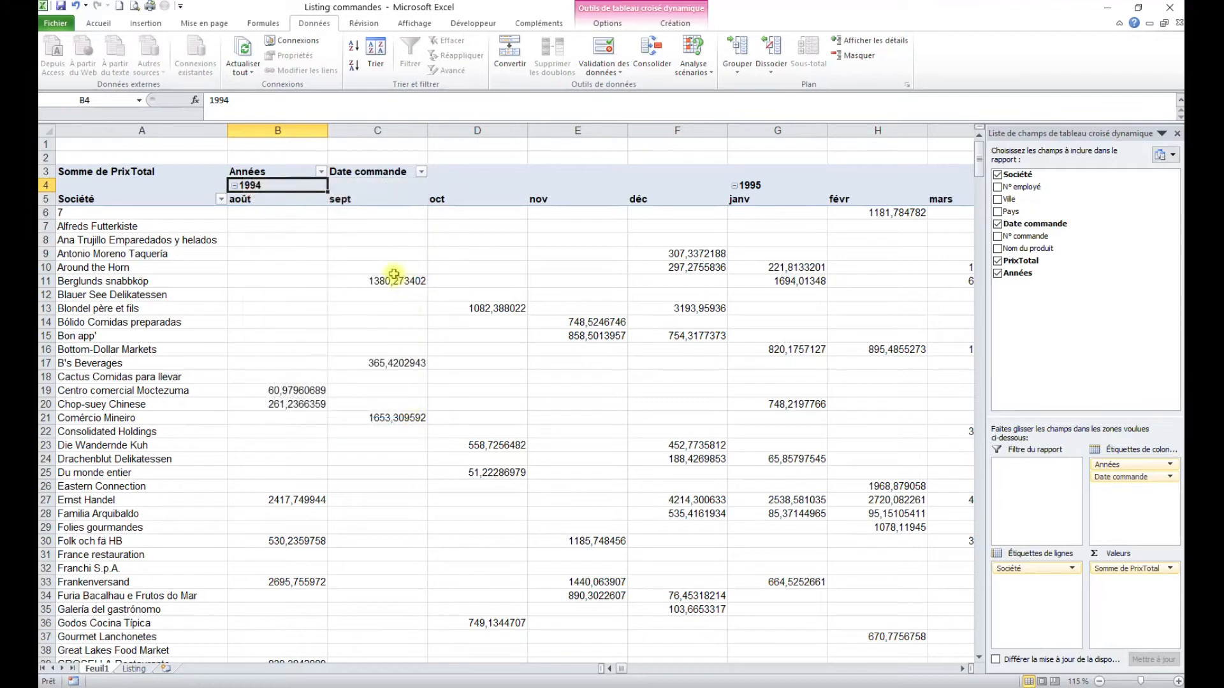
Step: Change the grouping of the Date commande column labels so it uses only Années, leaving out Mois
right_click(290, 190)
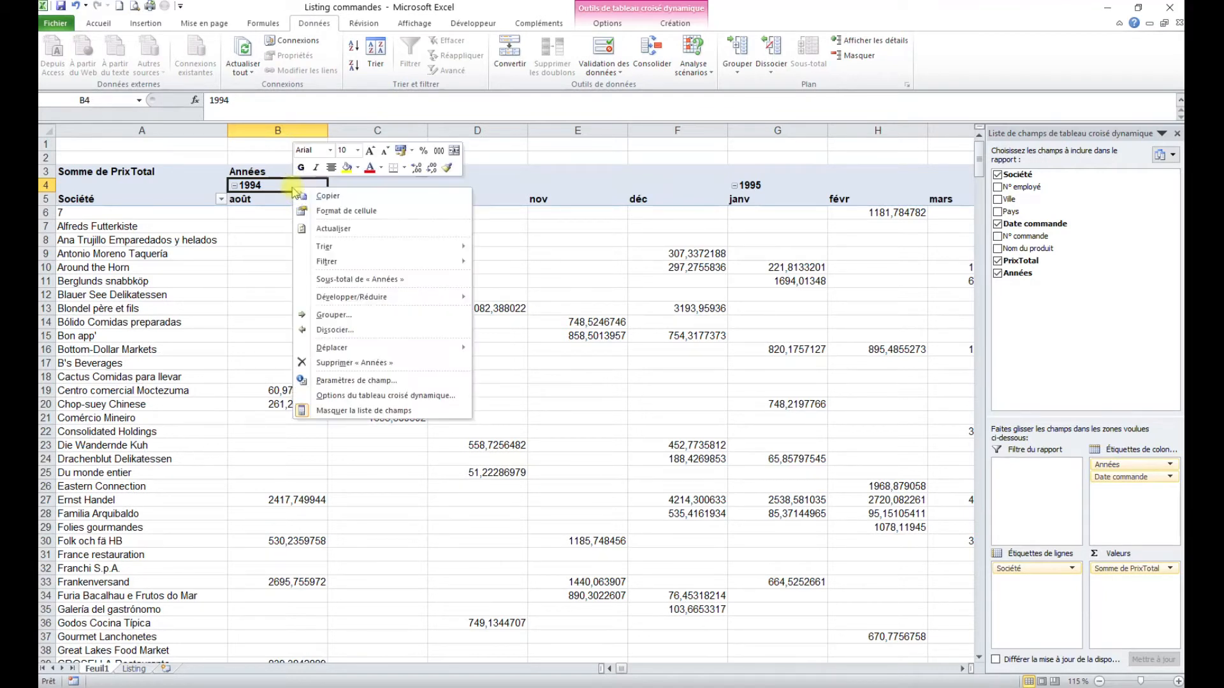
click(321, 314)
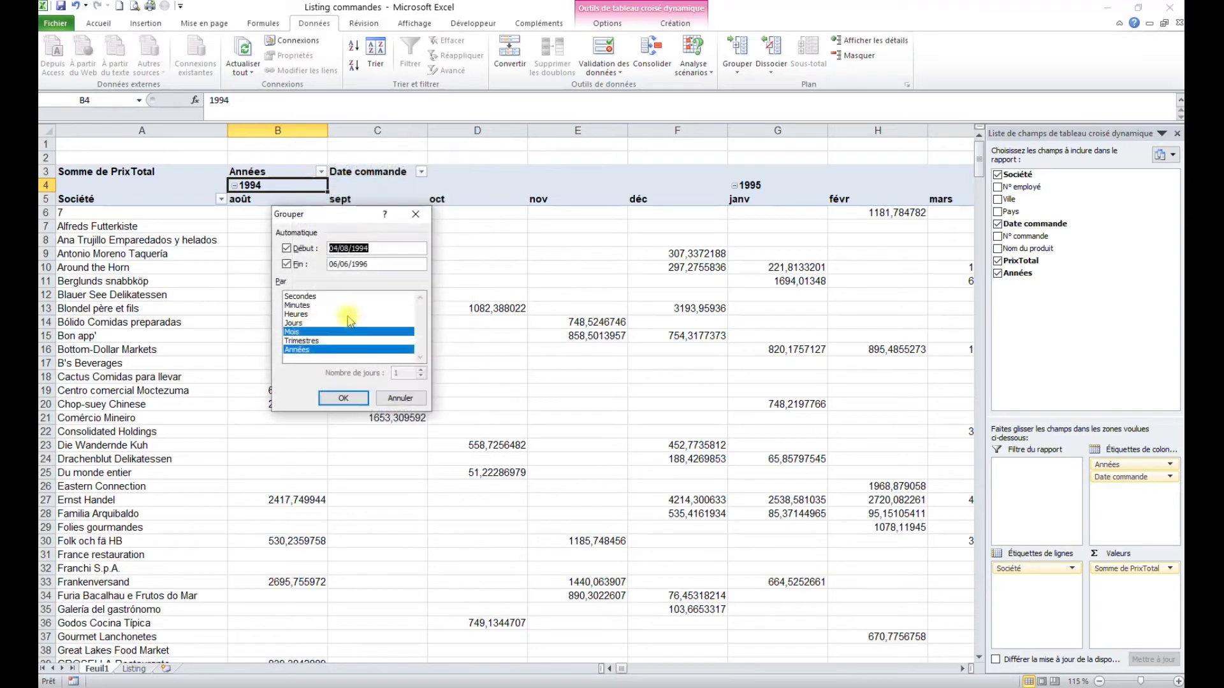
click(303, 332)
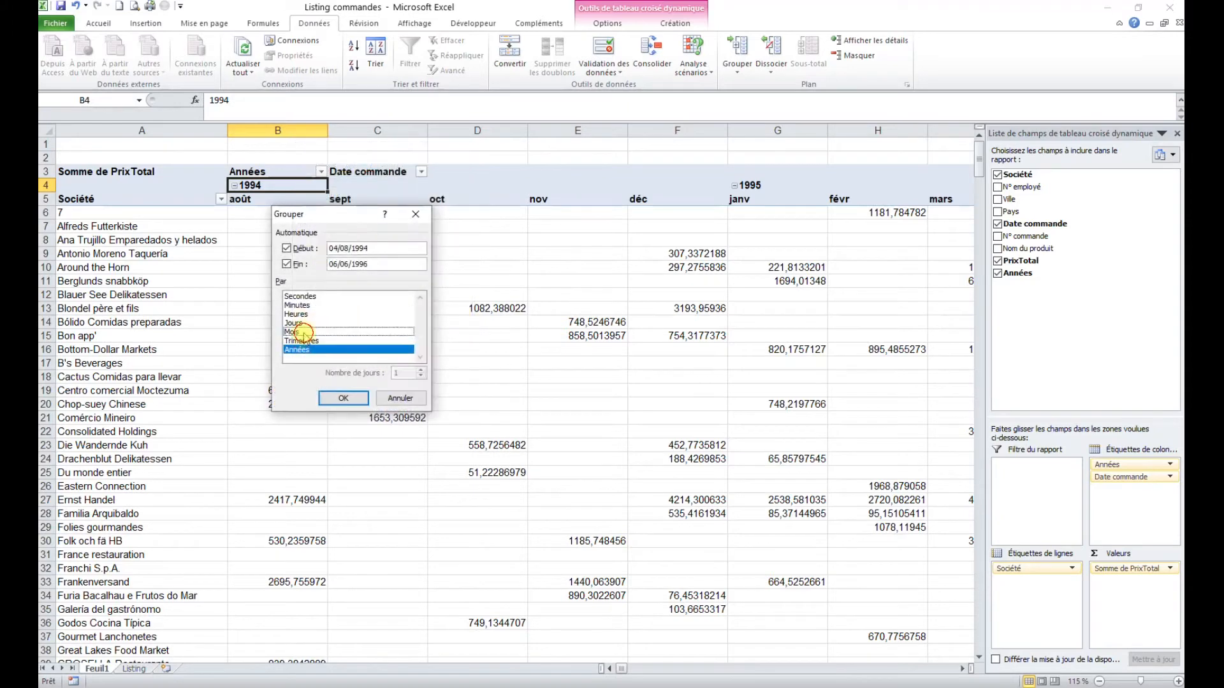
click(348, 401)
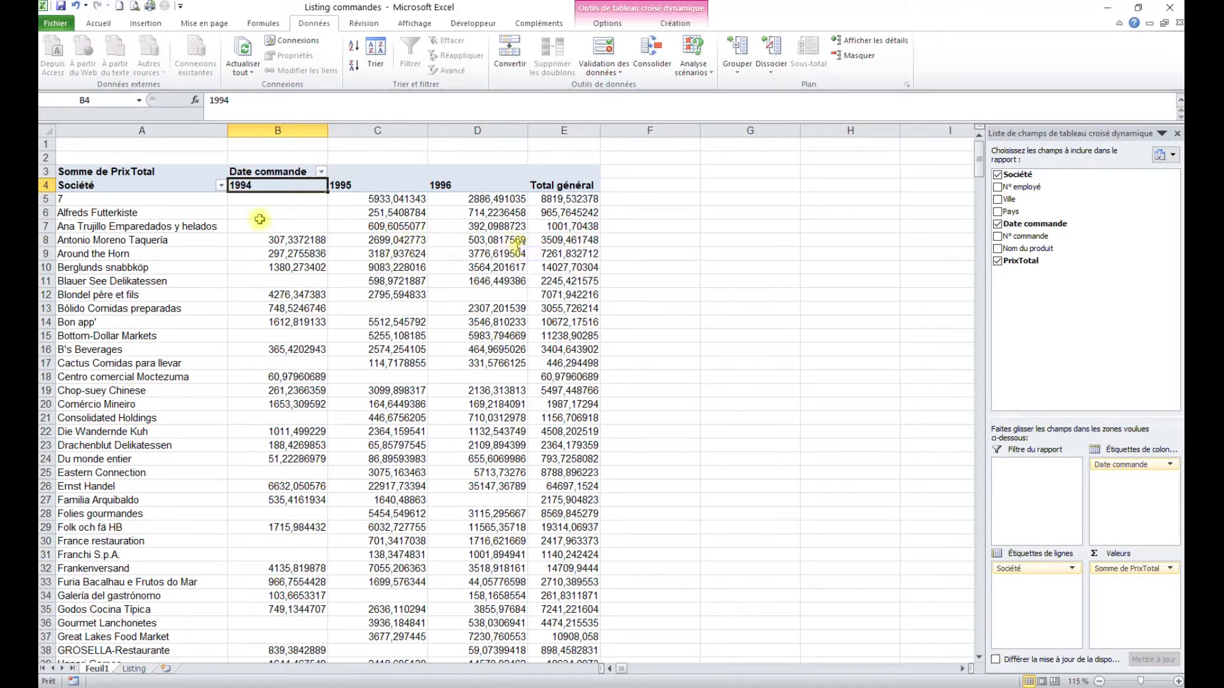
Step: Show the Somme de PrixTotal values as % du total de la ligne
click(397, 228)
right_click(392, 229)
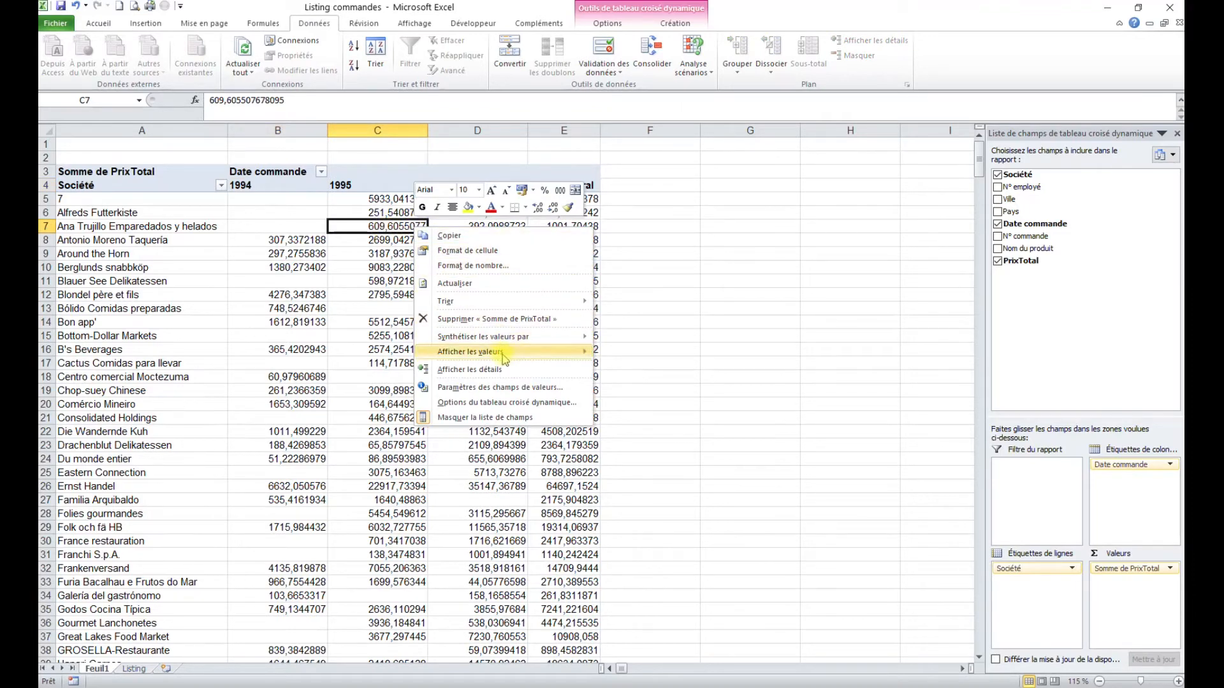
mouse_move(505, 360)
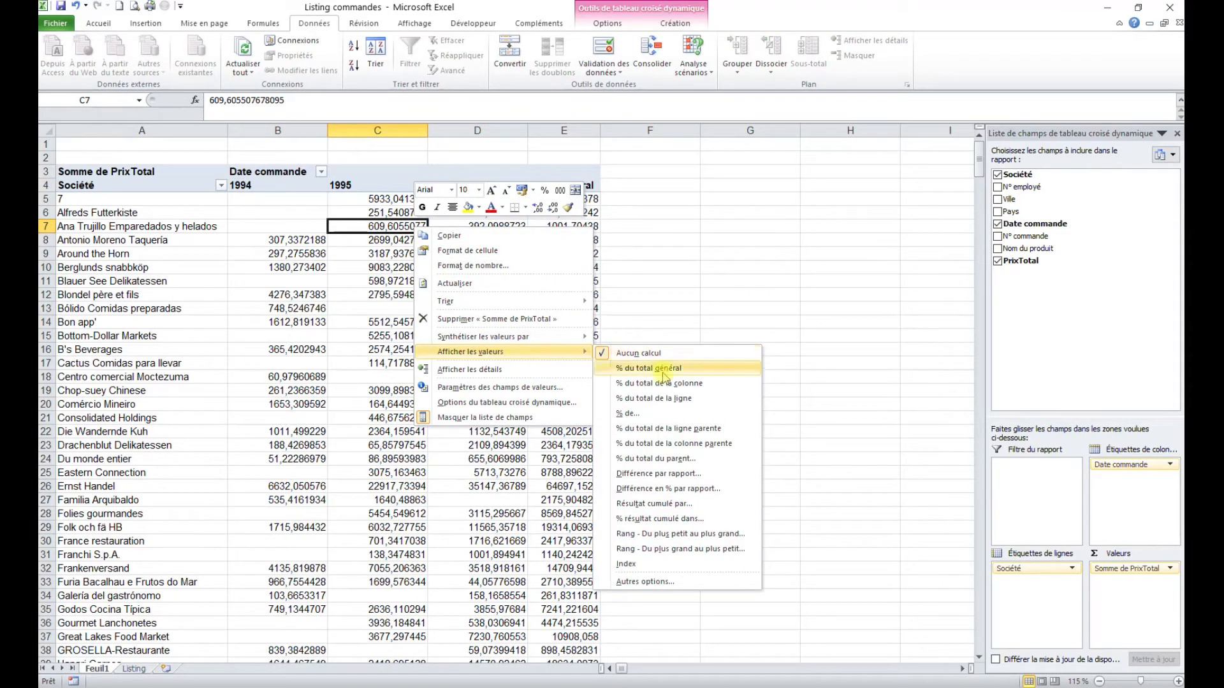
click(655, 401)
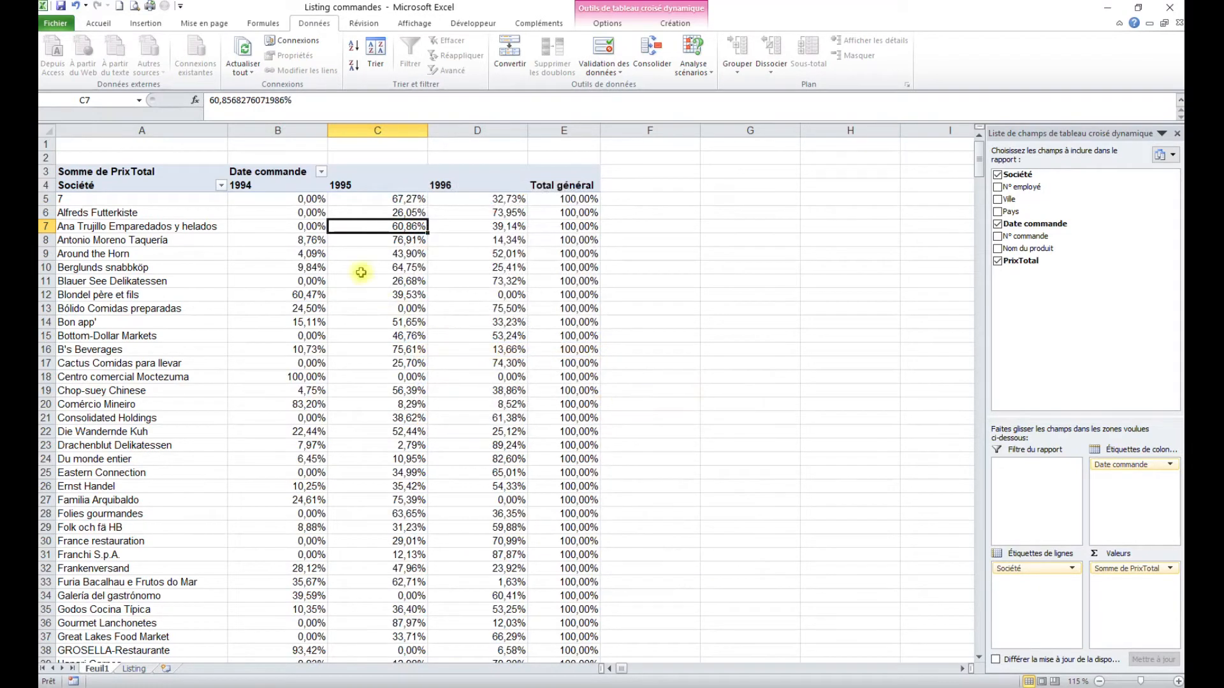
Step: Examine how the first company's revenue splits across 1994, 1995 and 1996, and compare it with the yearly shares in the Total général row
click(297, 200)
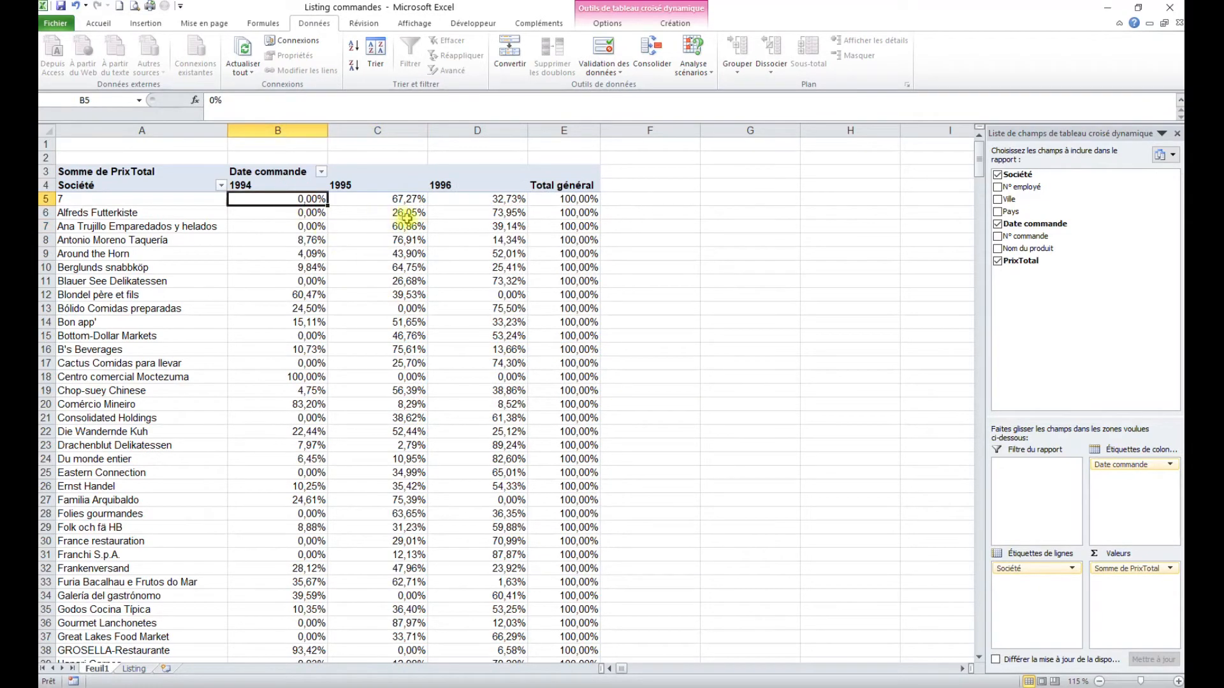
click(406, 199)
click(499, 199)
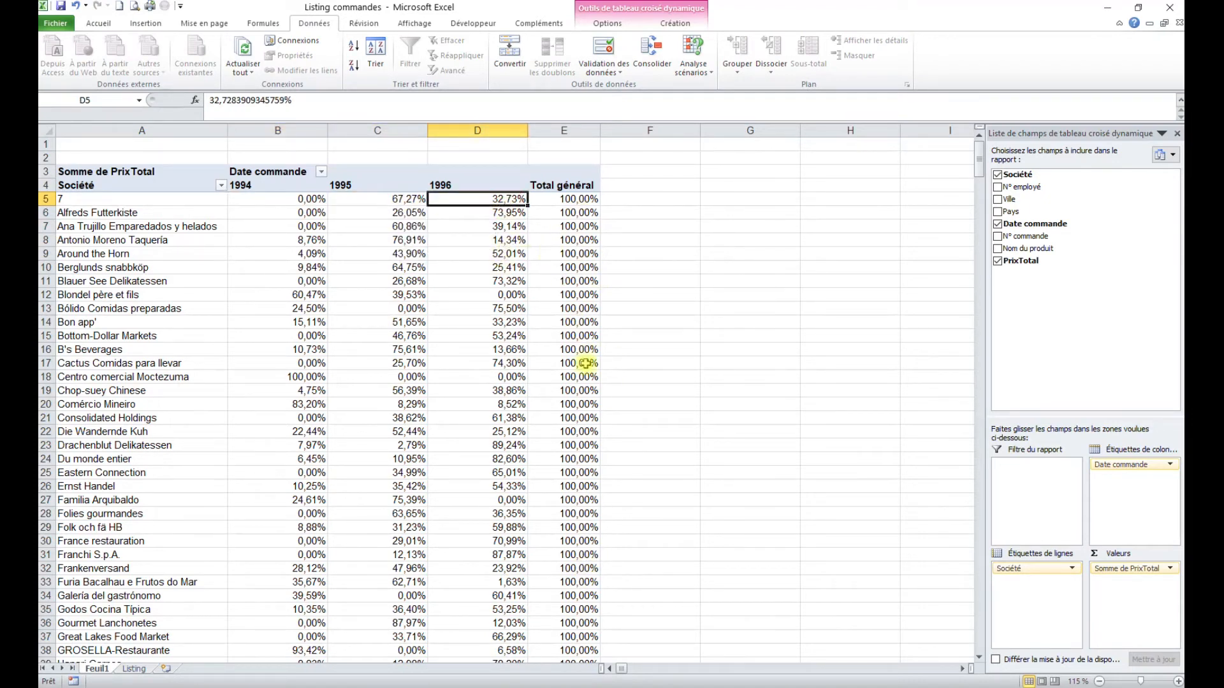
scroll(479, 357, down, 12)
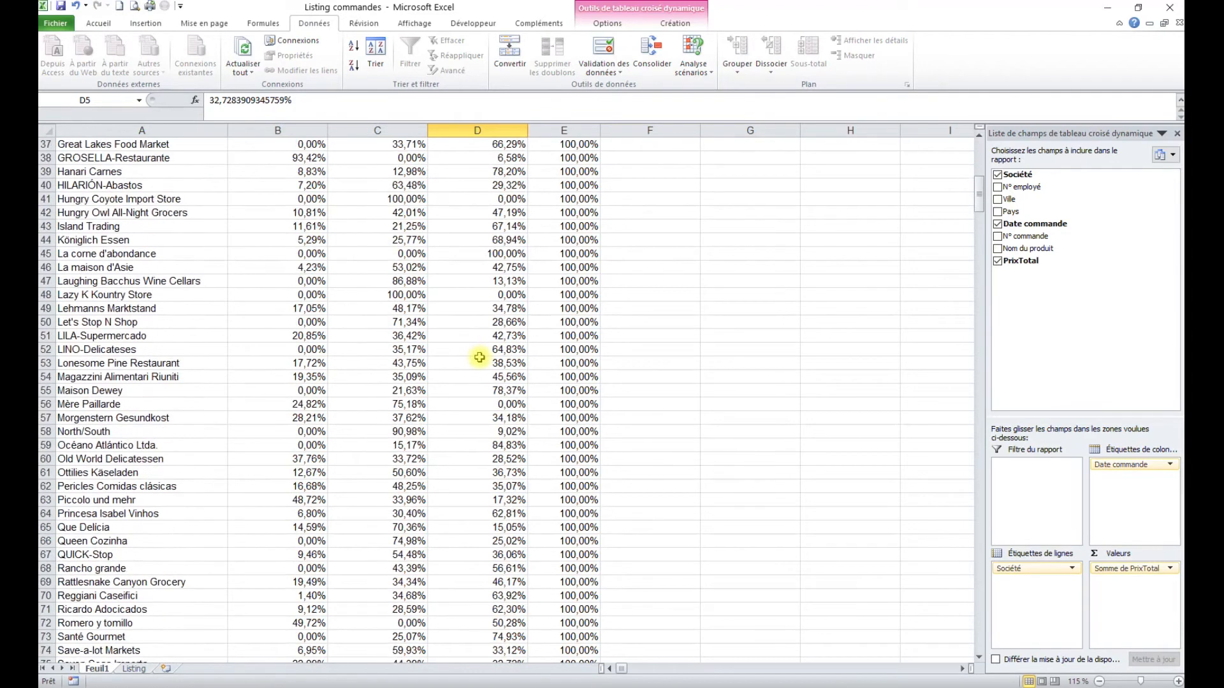
scroll(479, 357, down, 8)
click(321, 595)
click(368, 595)
click(298, 595)
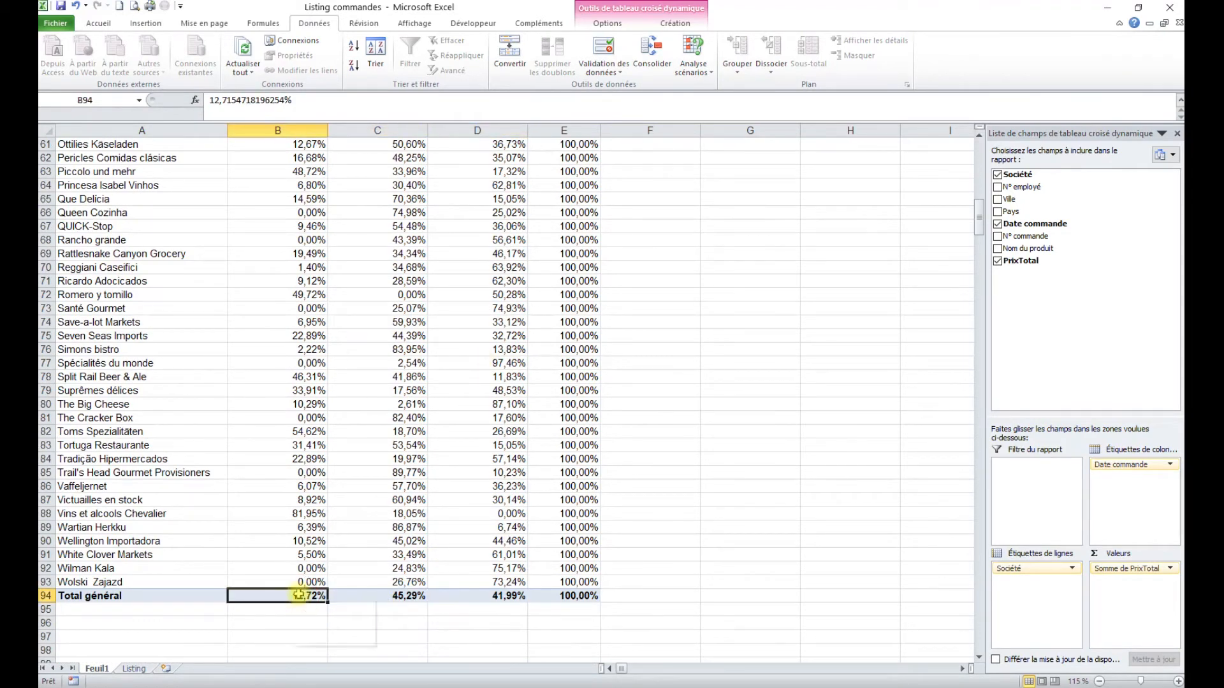
click(389, 596)
click(505, 596)
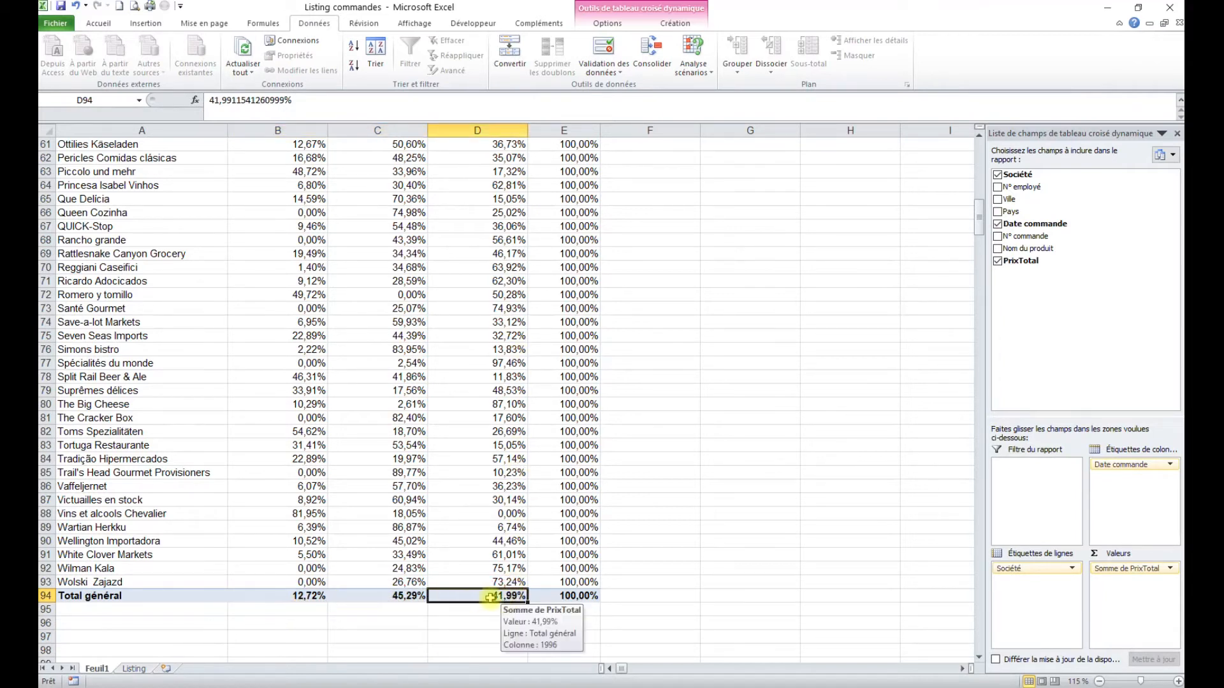
click(414, 596)
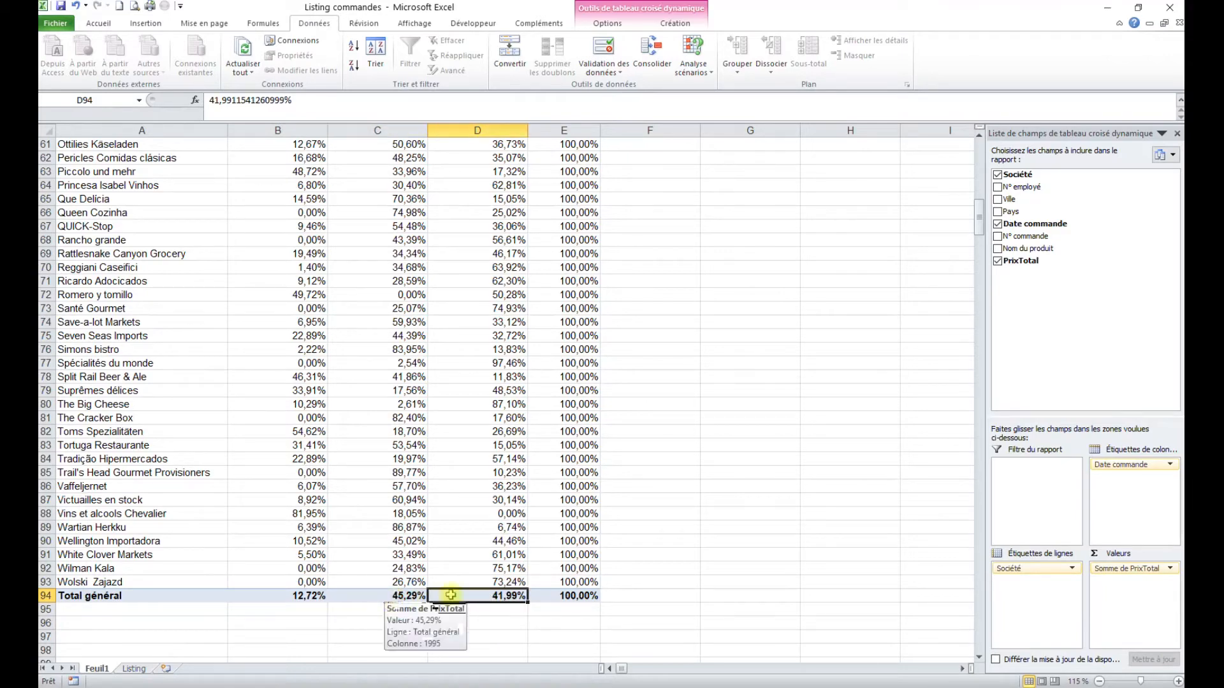
Step: Check the 1996 column from its heading down to its Total général share
scroll(482, 450, up, 20)
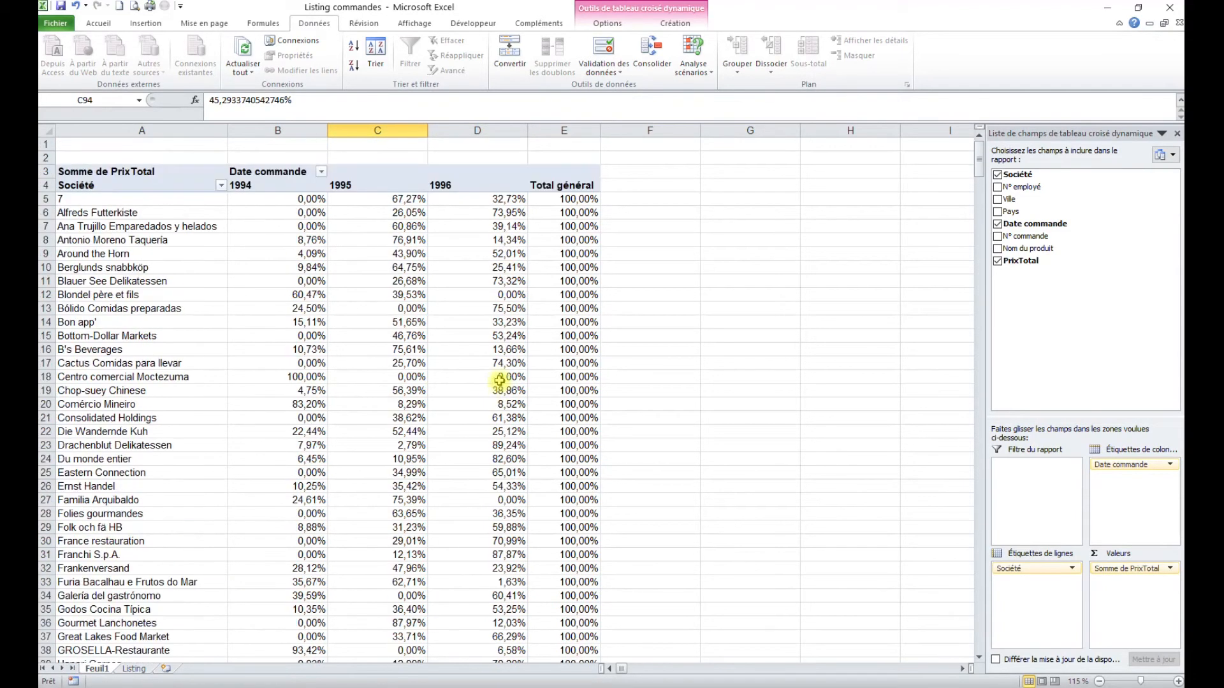
click(469, 188)
scroll(473, 323, down, 20)
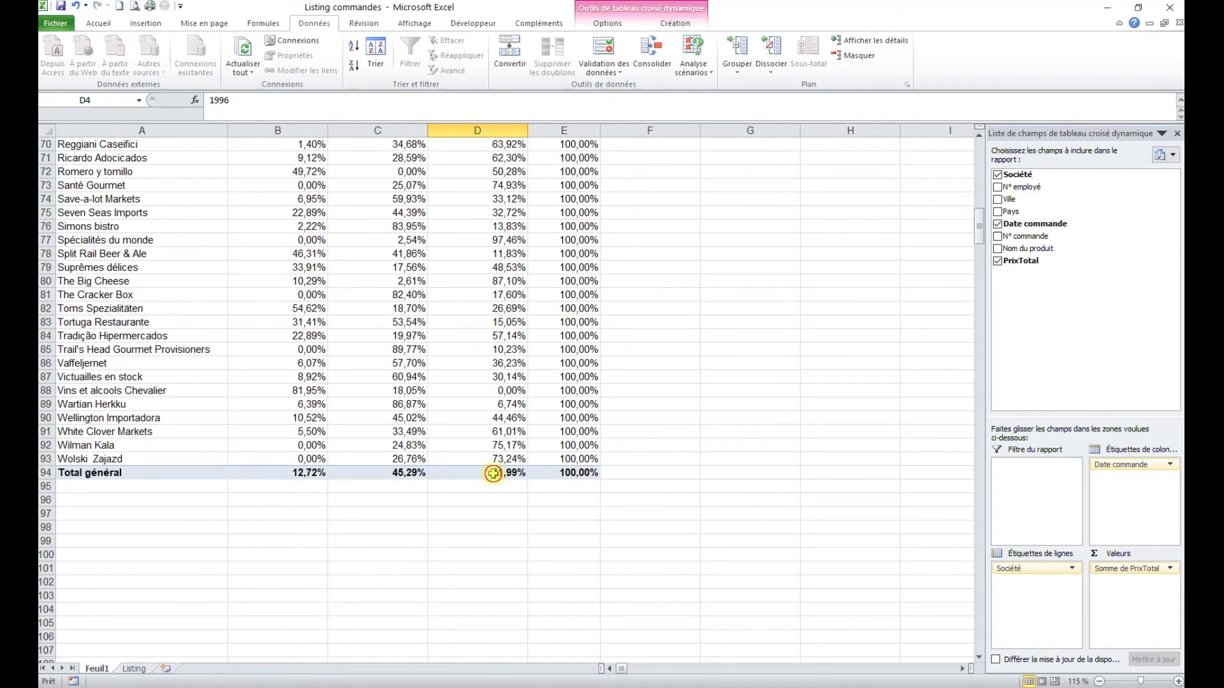
click(492, 473)
scroll(478, 309, up, 20)
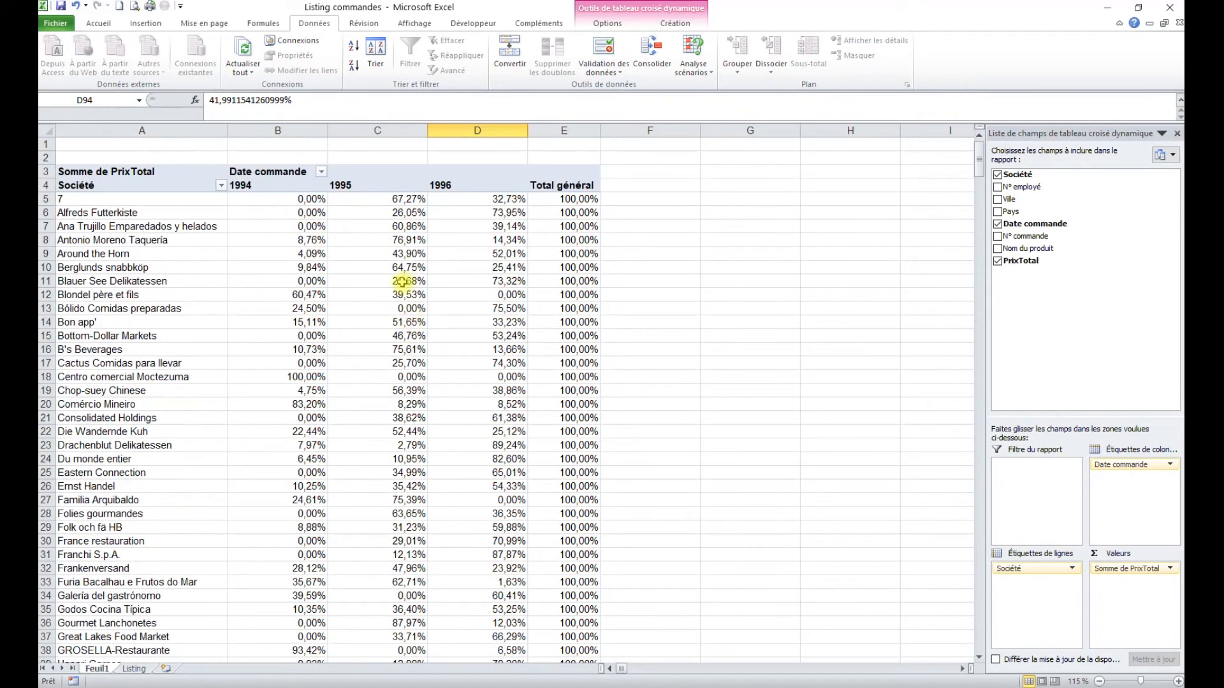
mouse_move(403, 281)
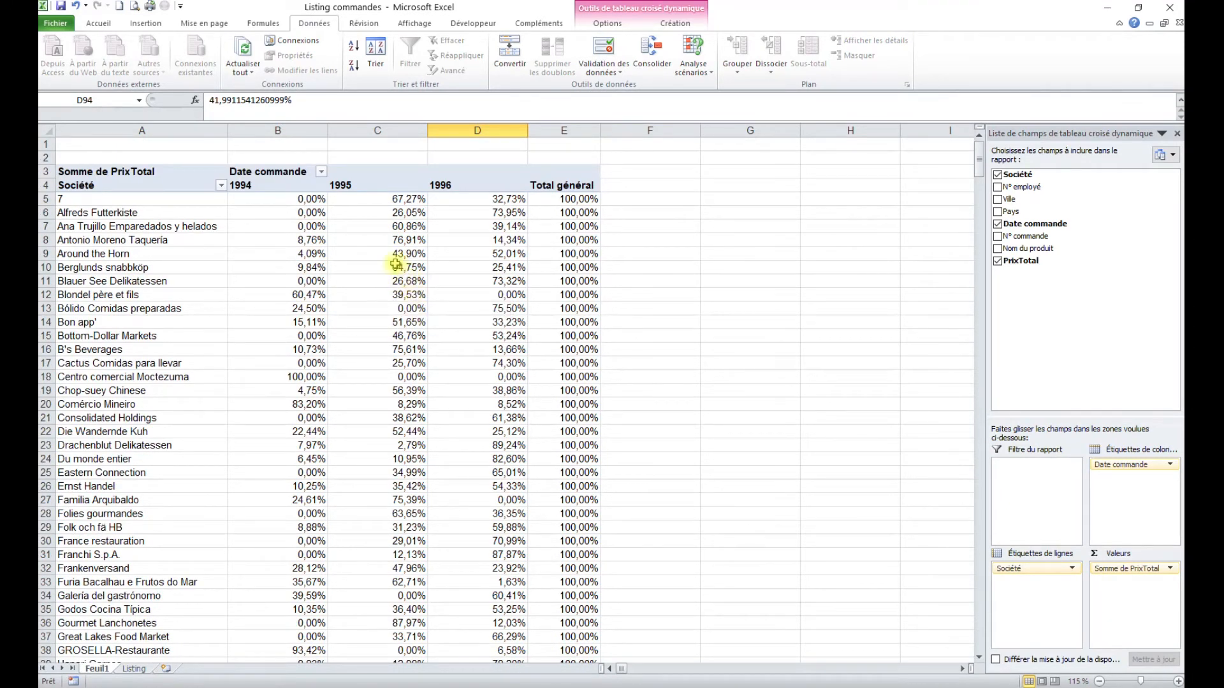
Step: Group the order dates in the column labels by Trimestres as well as Années
right_click(243, 186)
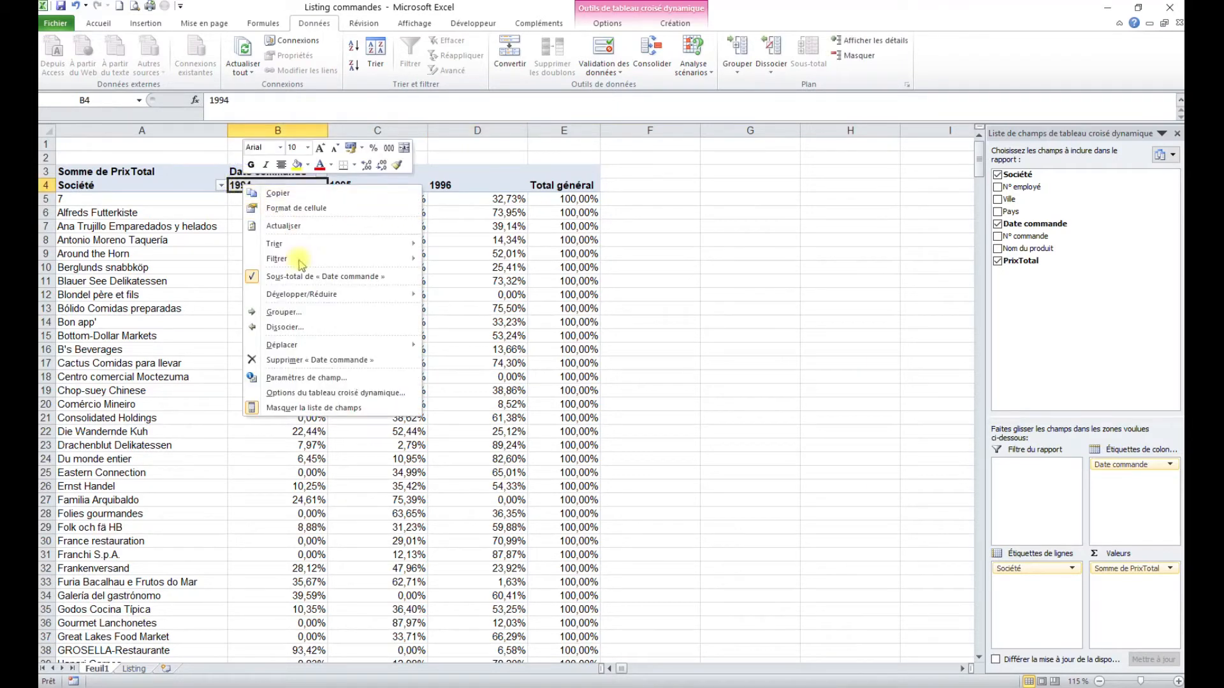
click(299, 312)
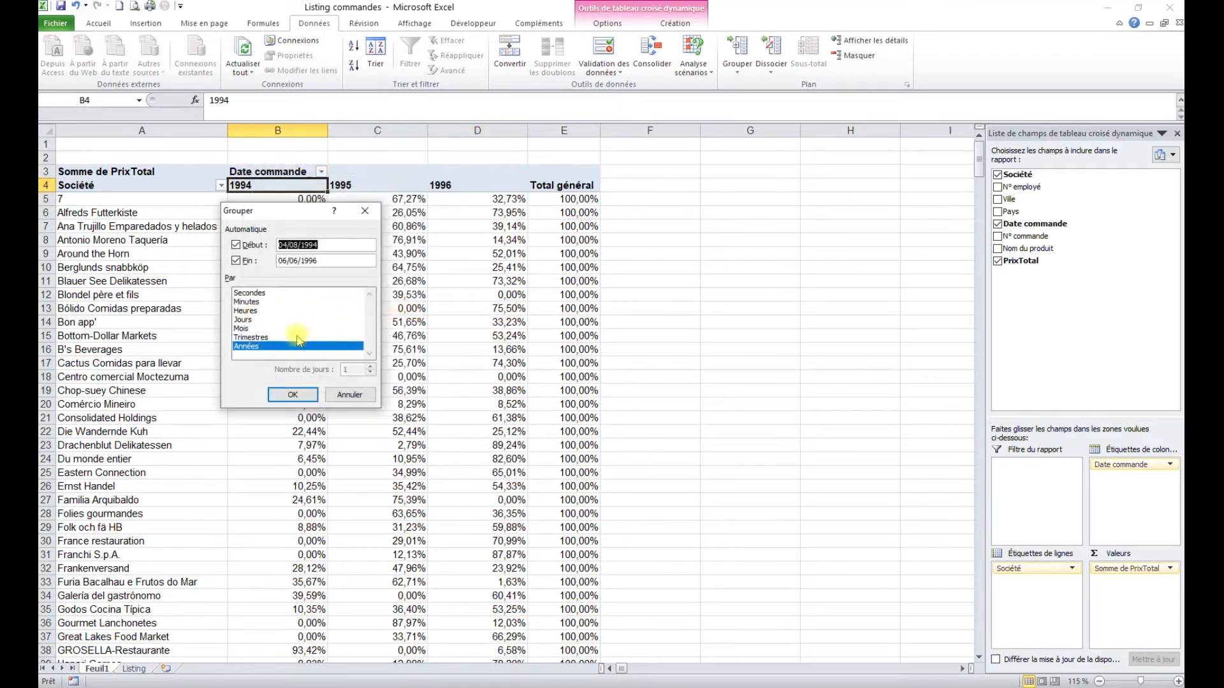
click(254, 338)
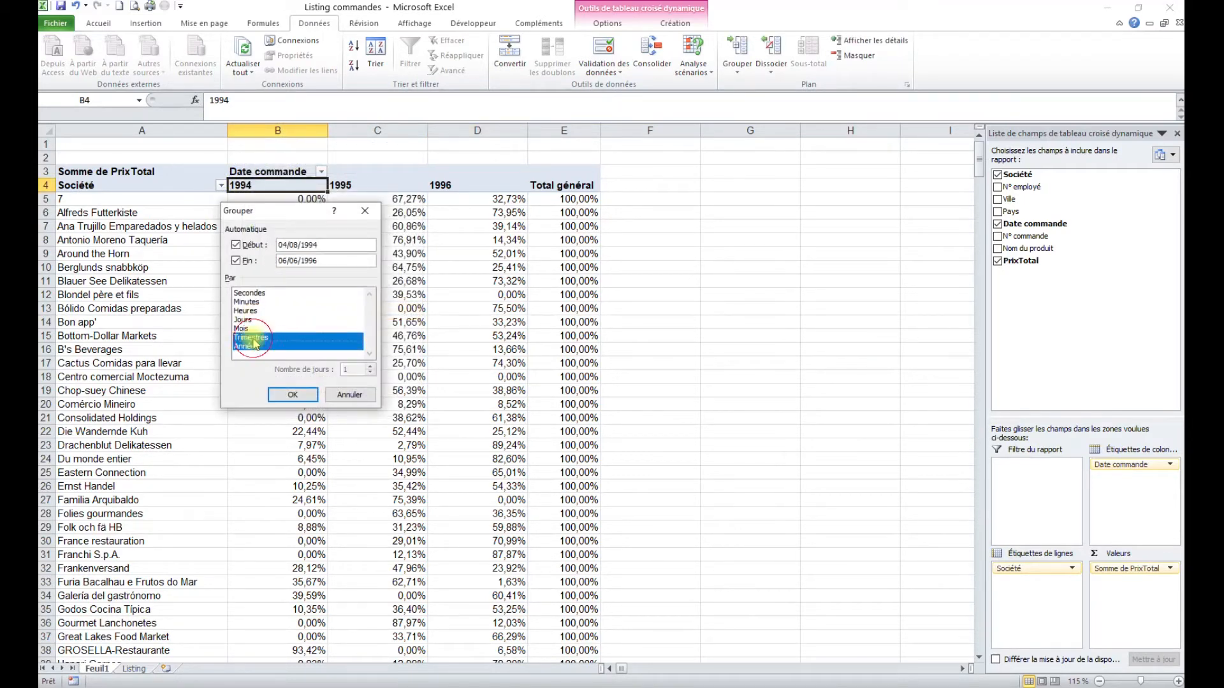
click(292, 395)
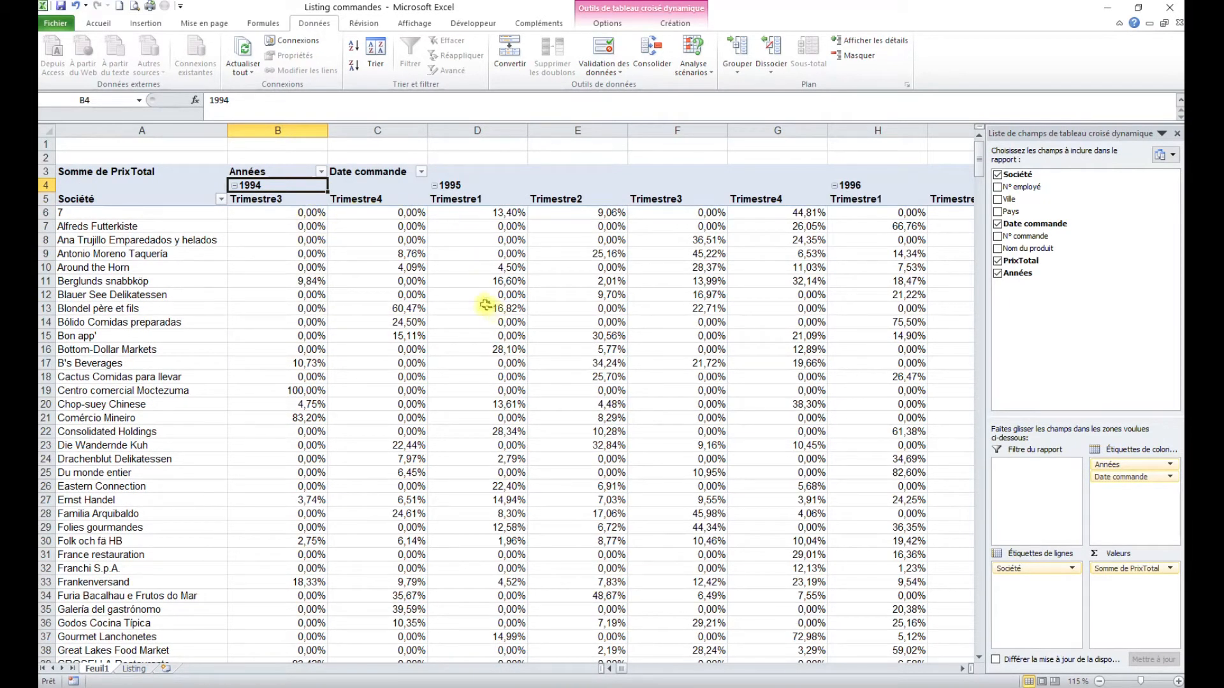
Step: Look over the companies' revenue percentages by quarter within each year
mouse_move(472, 294)
mouse_move(449, 274)
click(425, 294)
click(507, 336)
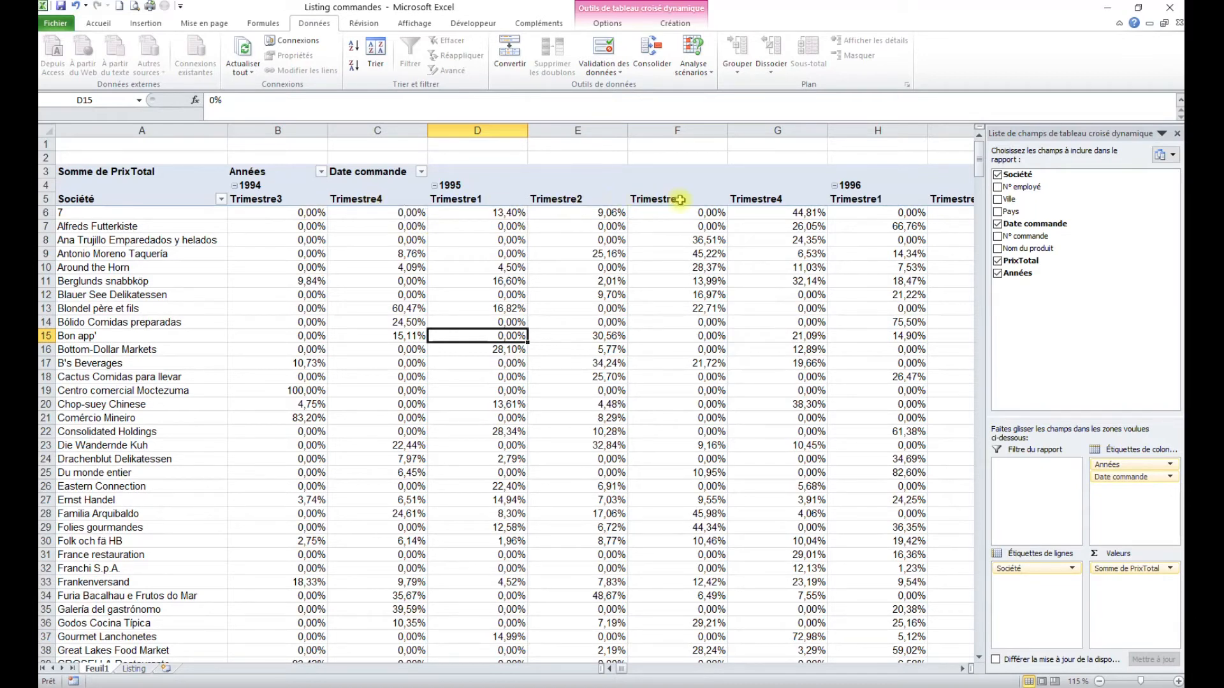
click(494, 293)
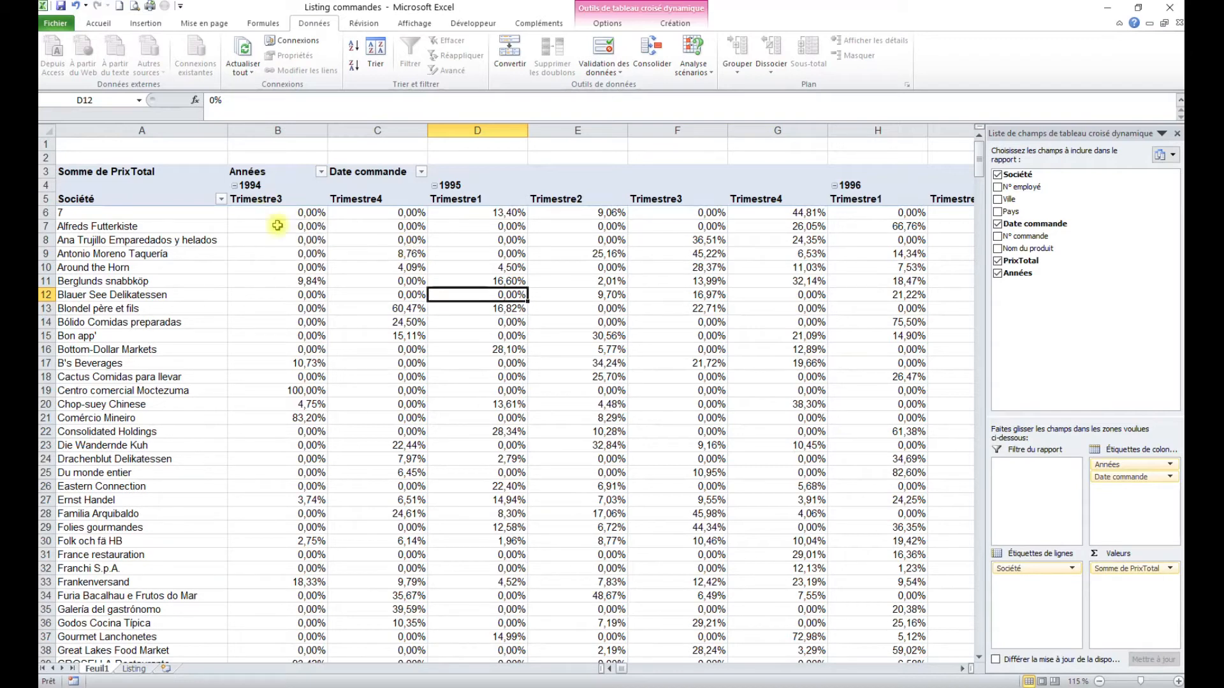
mouse_move(277, 225)
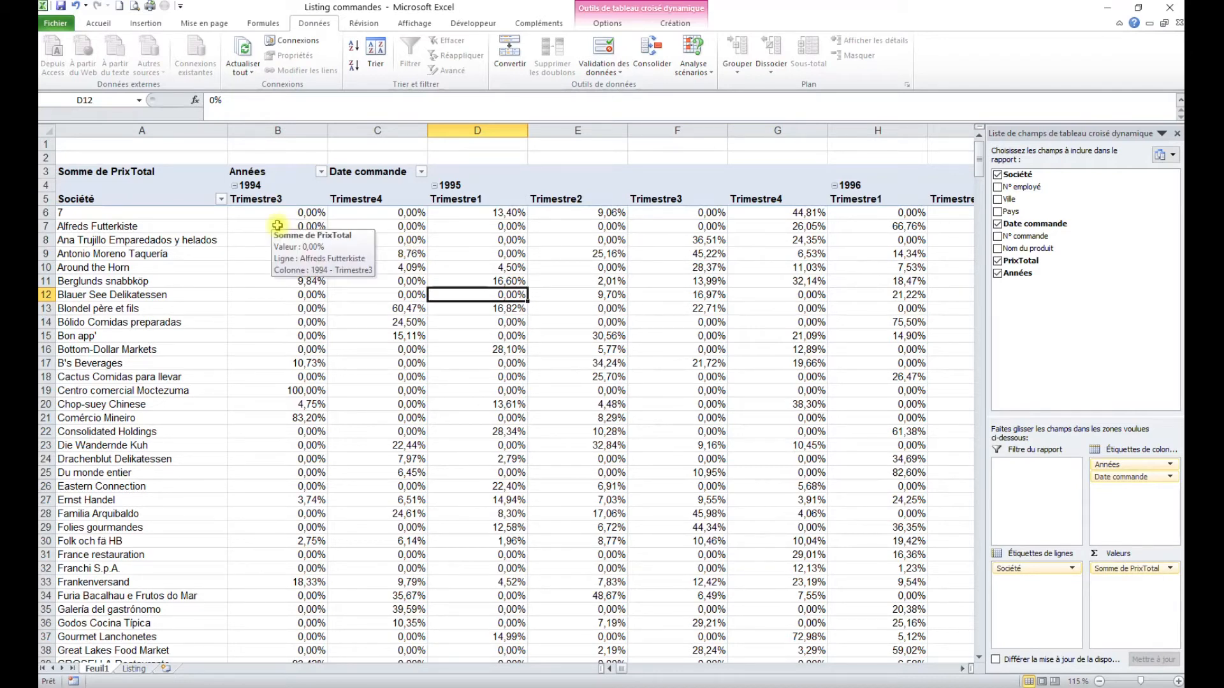
key(F9)
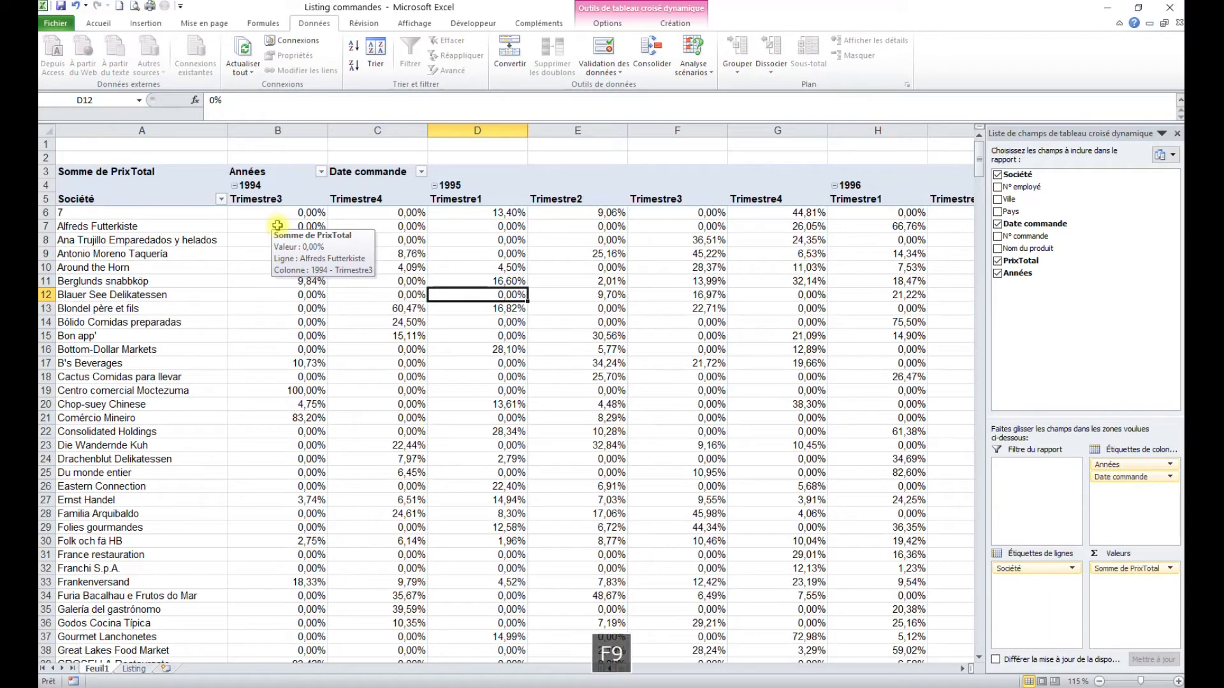
click(347, 281)
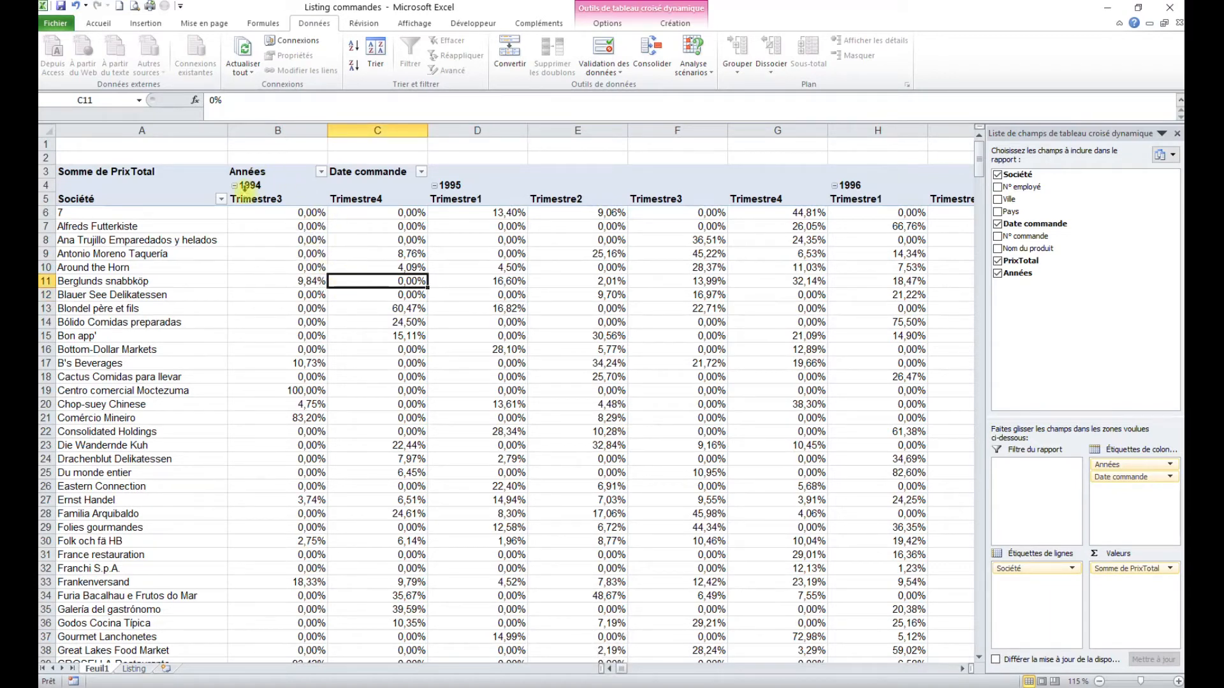
right_click(266, 189)
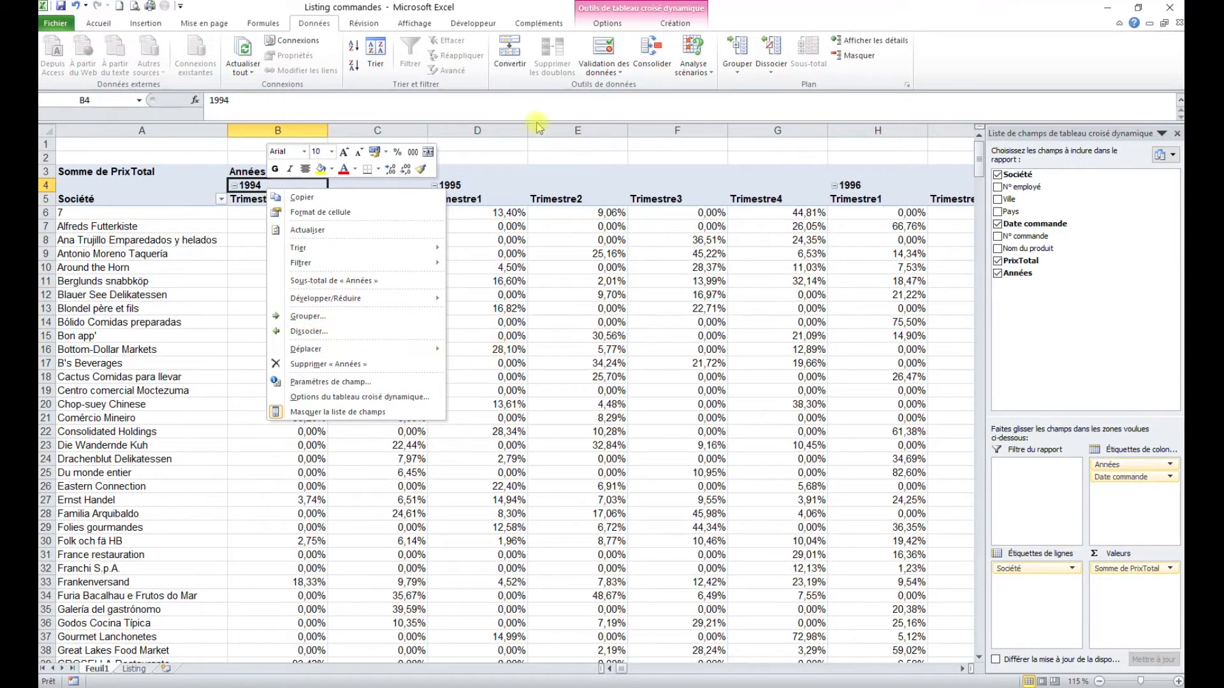
click(556, 150)
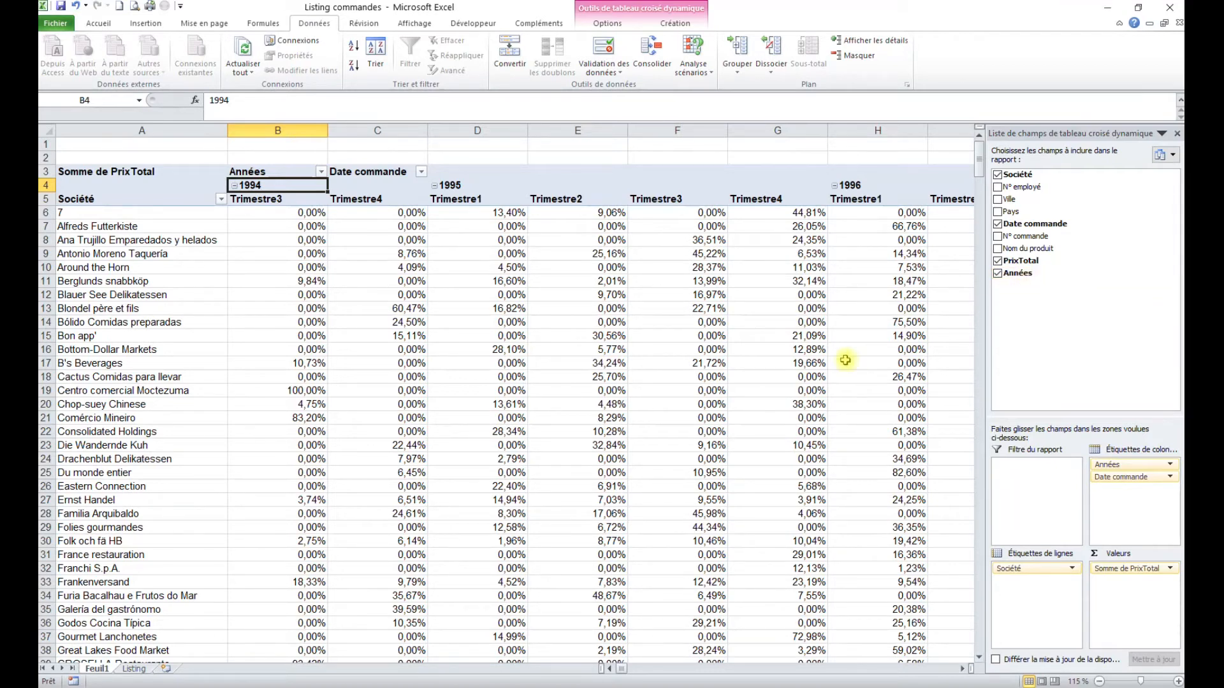
mouse_move(846, 360)
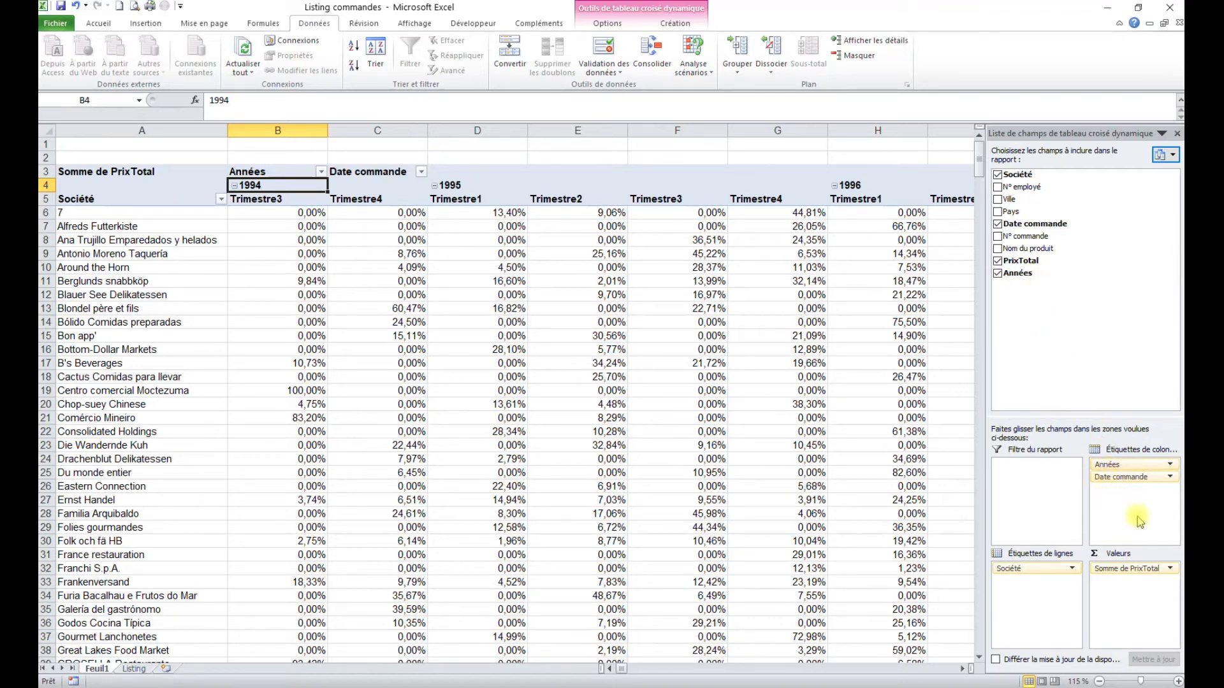
Step: Remove Années and Date commande from the column labels and set the Somme de PrixTotal values to display with Aucun calcul
drag(1121, 465, 1071, 347)
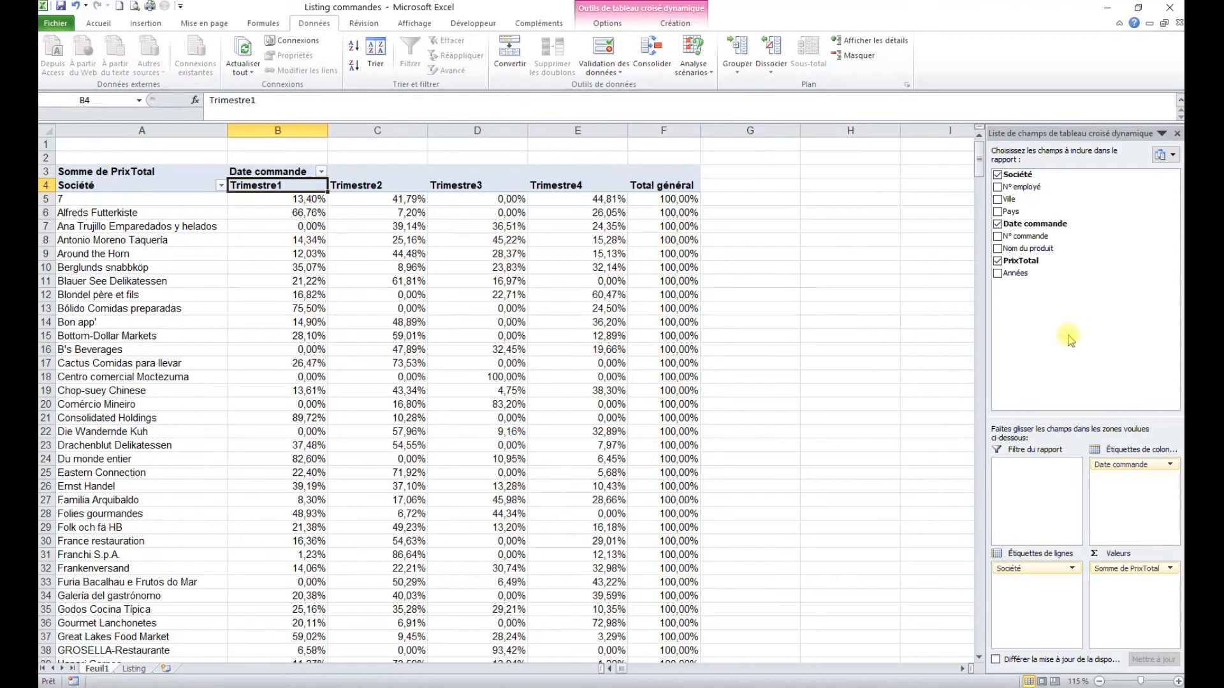
drag(1123, 468, 1071, 357)
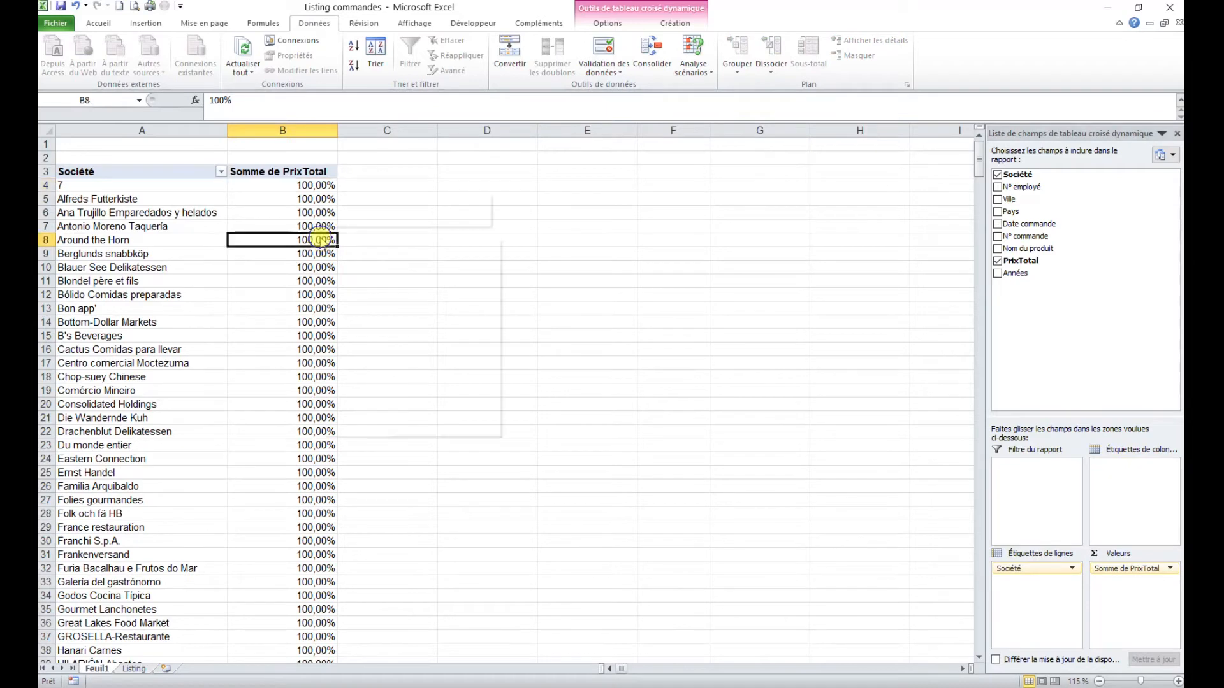
right_click(312, 241)
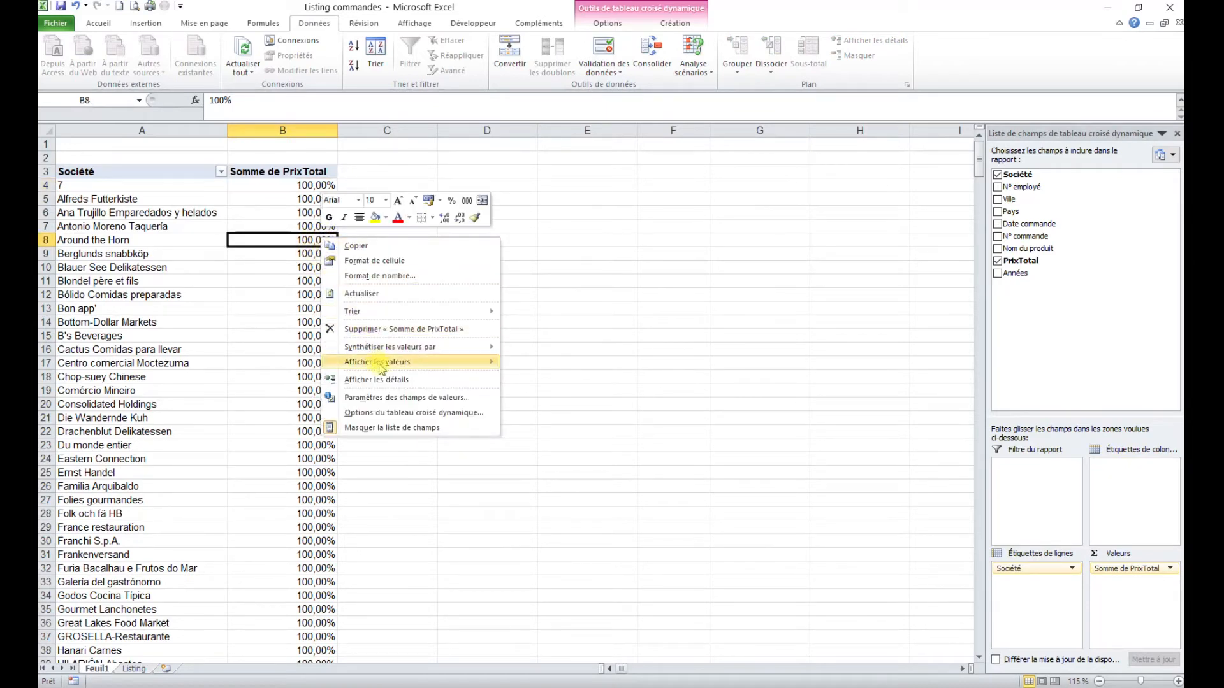
mouse_move(380, 363)
click(561, 365)
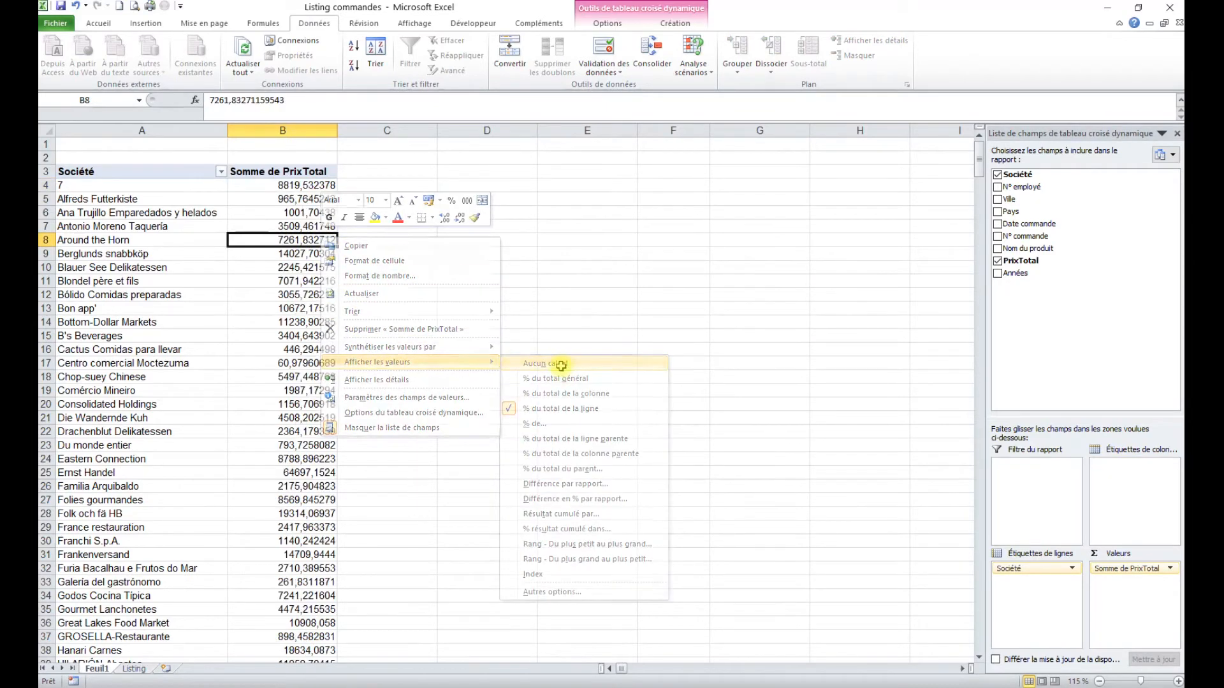
click(284, 268)
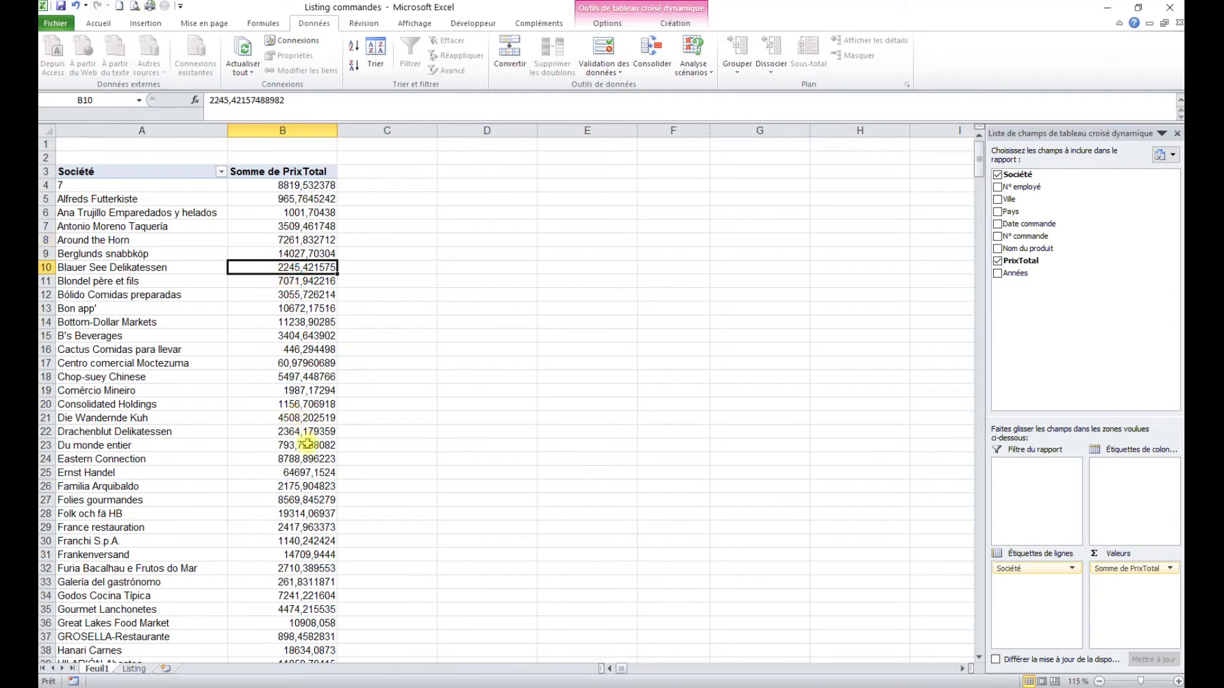
mouse_move(308, 452)
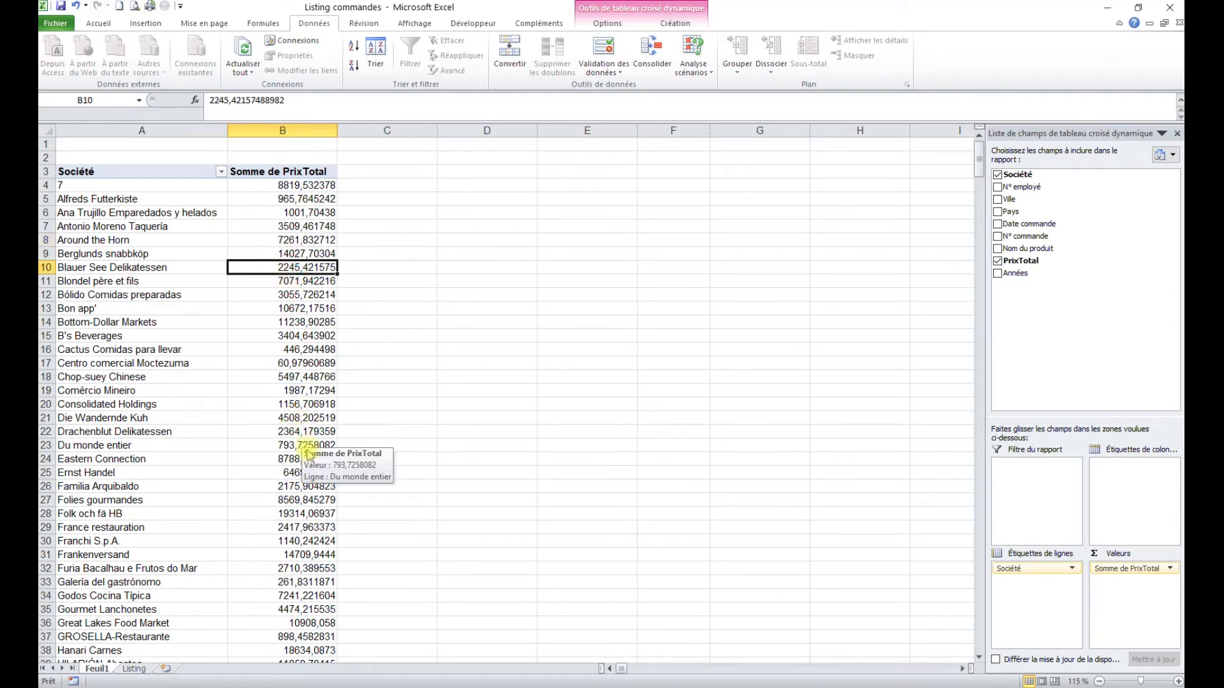
Step: Add the Pays field to the pivot table as a report filter
click(309, 403)
mouse_move(318, 437)
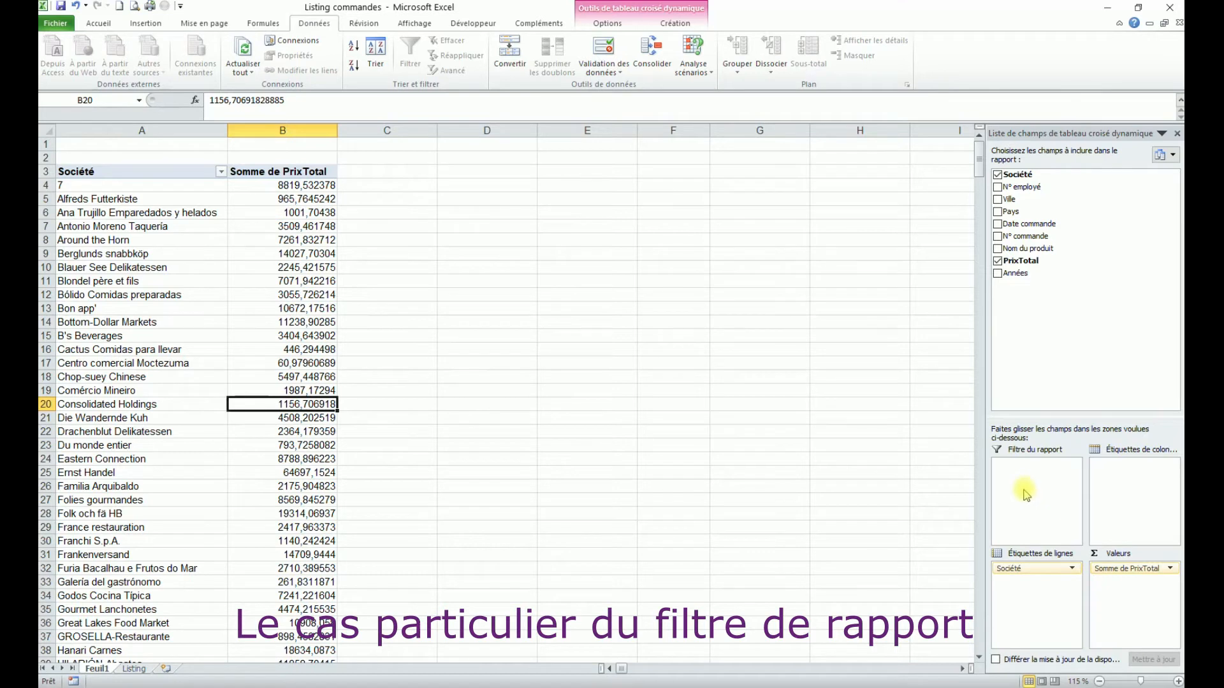
click(165, 281)
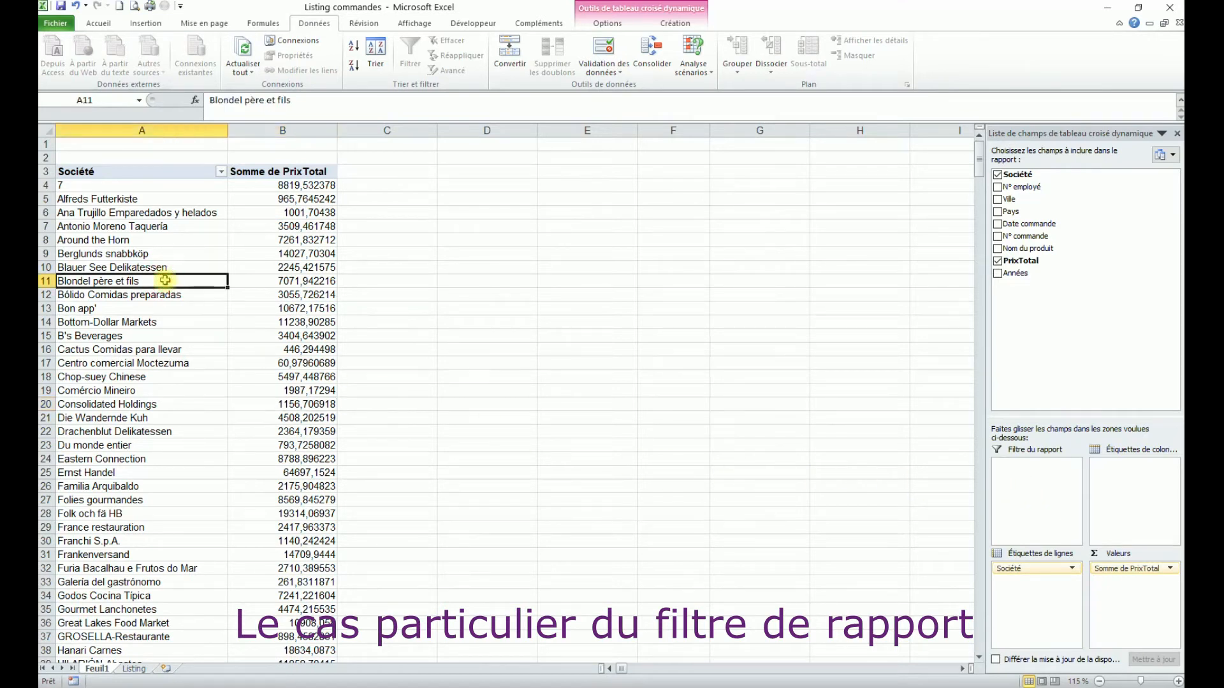
click(300, 281)
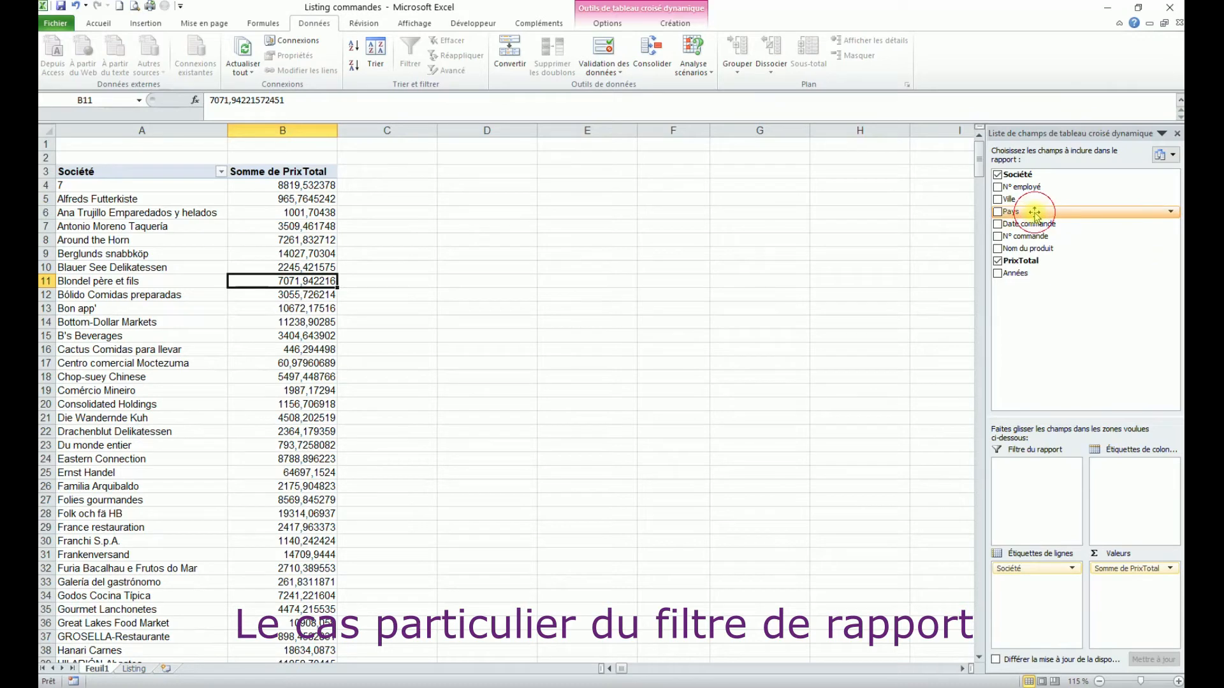
drag(1033, 212, 1039, 487)
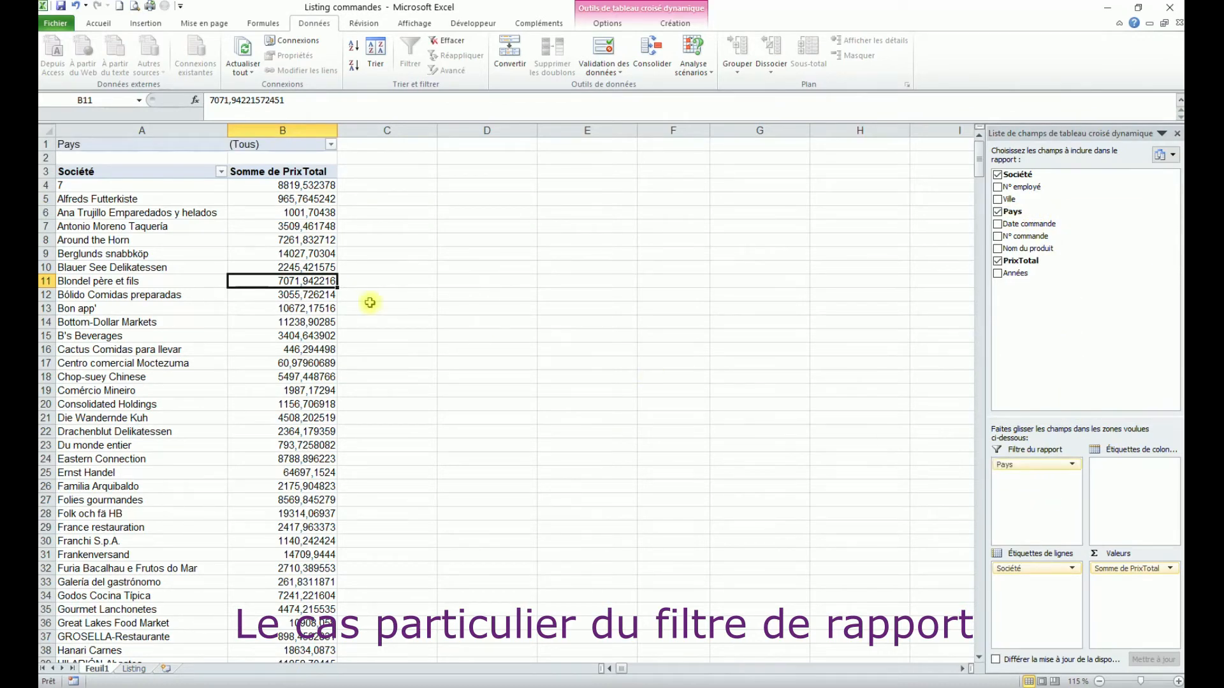
Step: Filter the pivot table by the country Allemagne using the Pays report filter
click(331, 146)
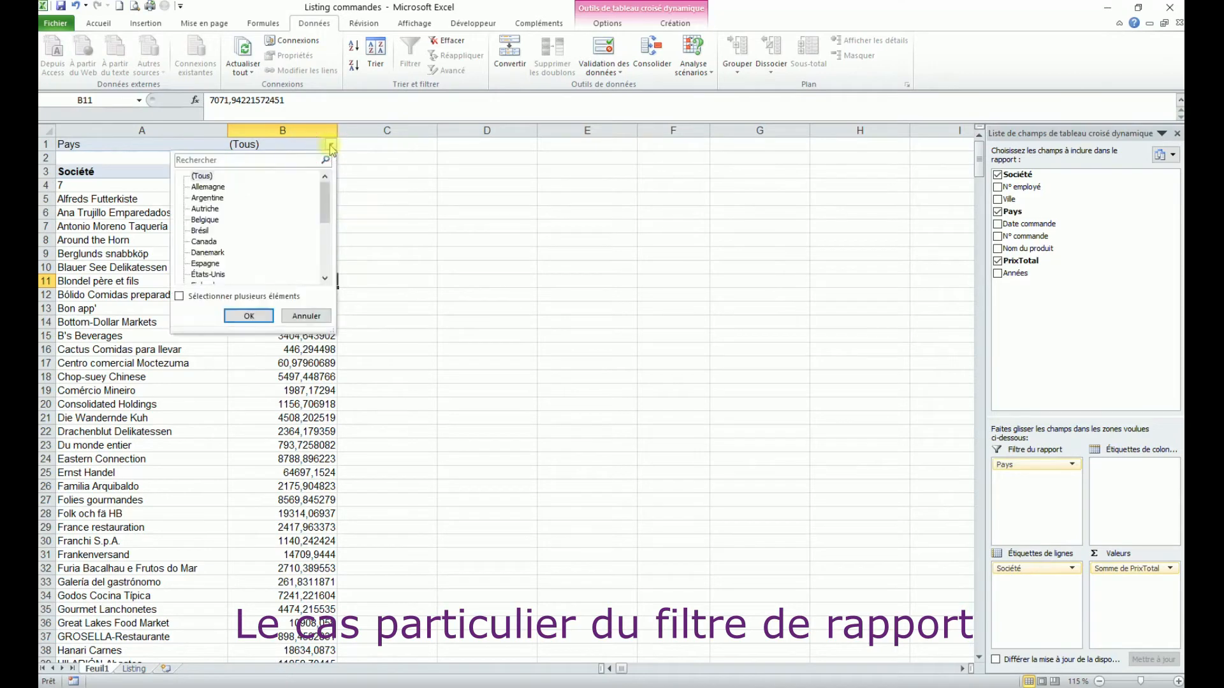
click(205, 188)
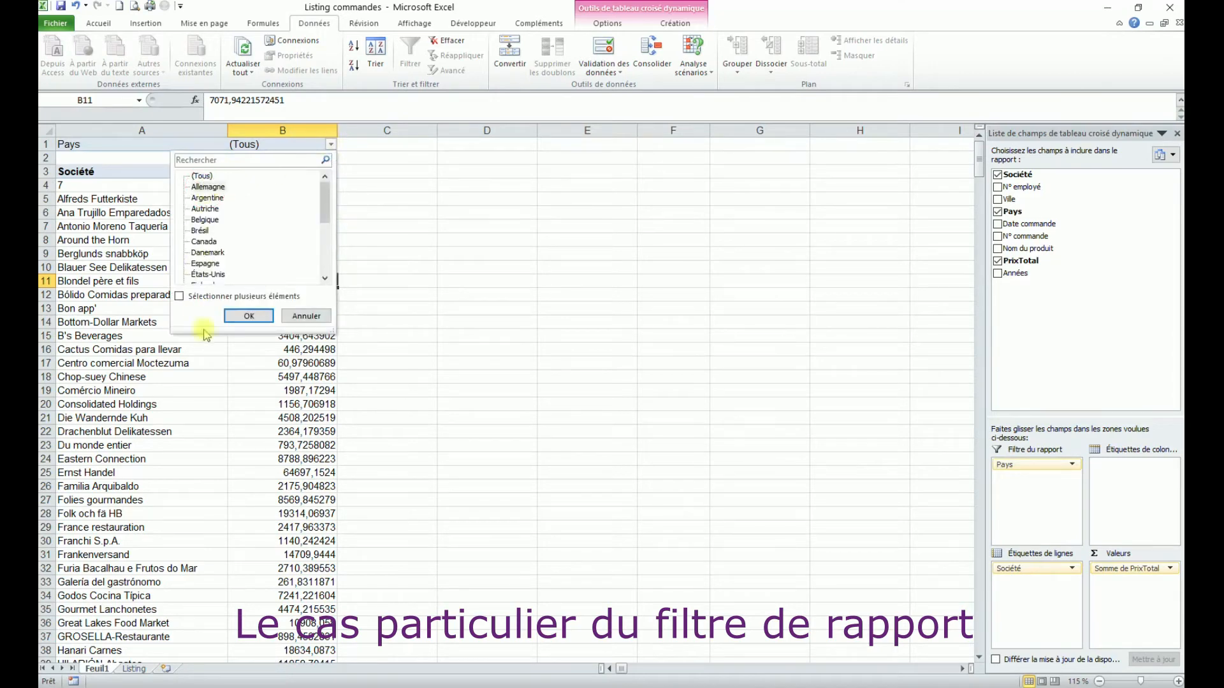
click(248, 316)
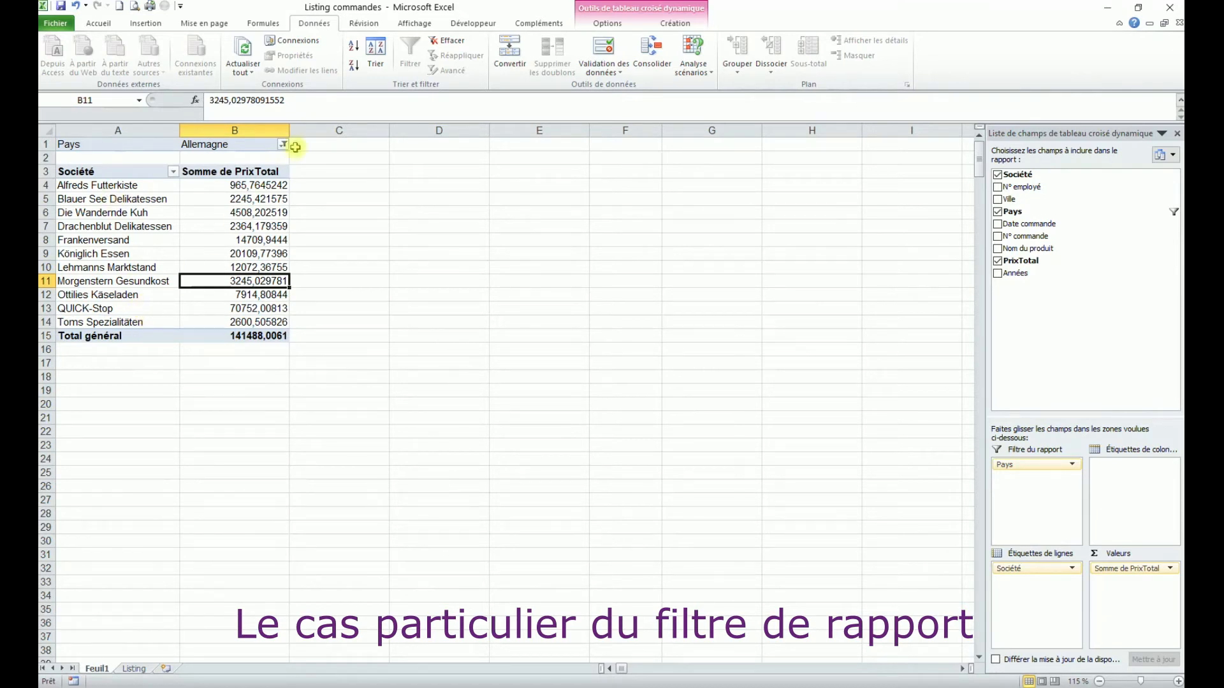
Step: Switch the Pays report filter to Argentine
click(283, 145)
click(159, 198)
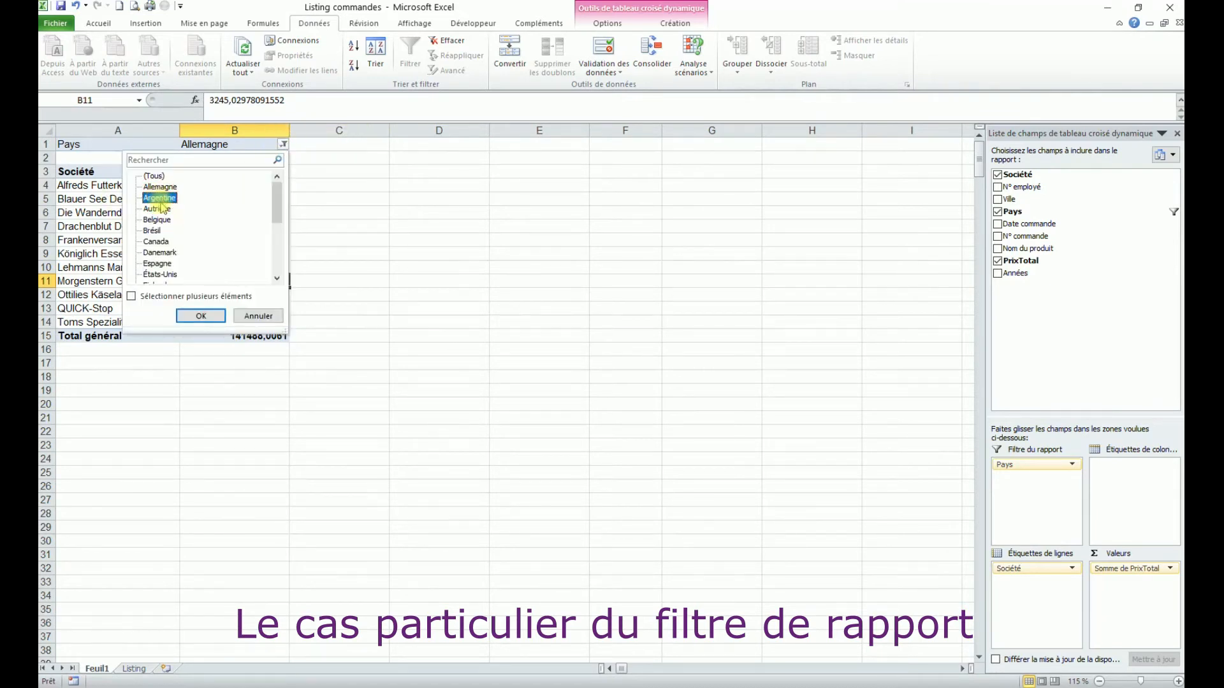
click(202, 317)
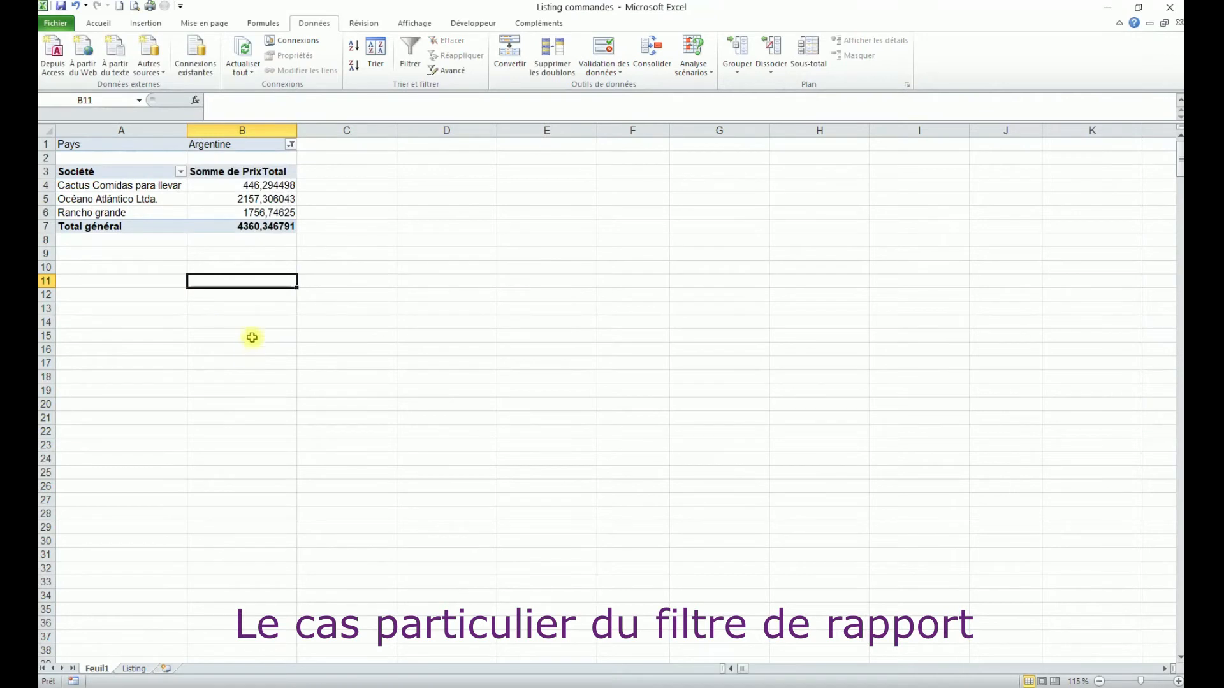
Step: Reset the Pays report filter to (Tous) and select a company inside the pivot table
click(291, 144)
mouse_move(286, 208)
mouse_down()
mouse_move(286, 268)
mouse_move(291, 200)
mouse_up()
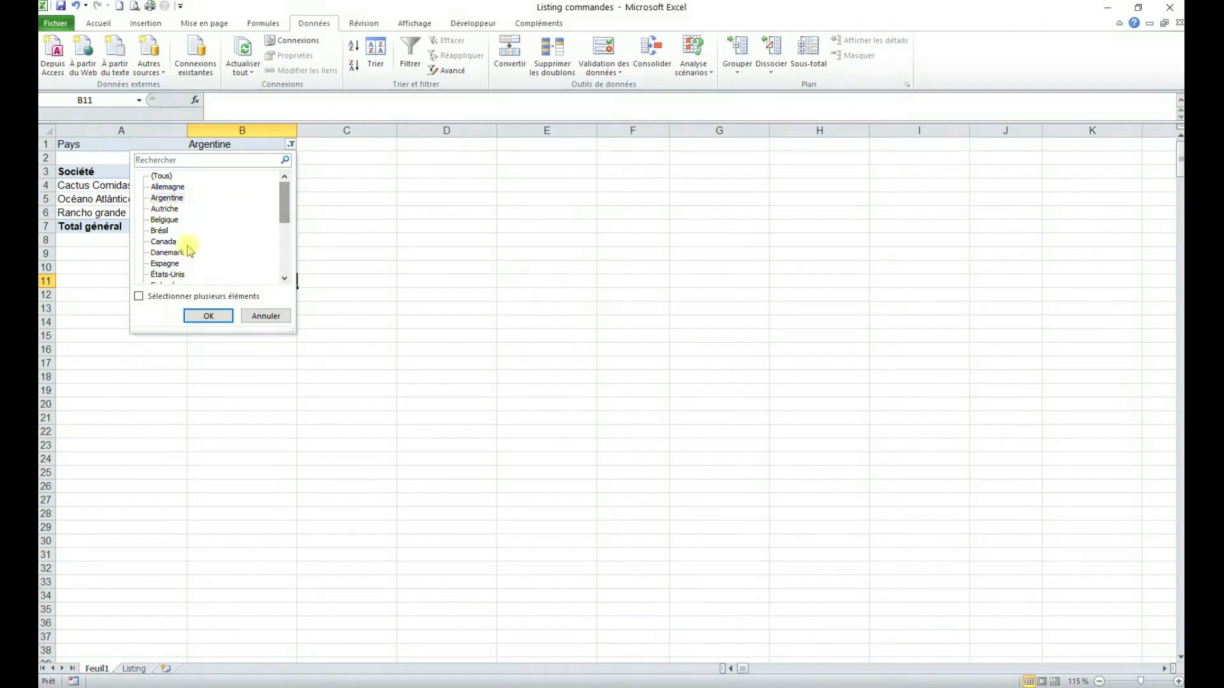
drag(285, 204, 284, 178)
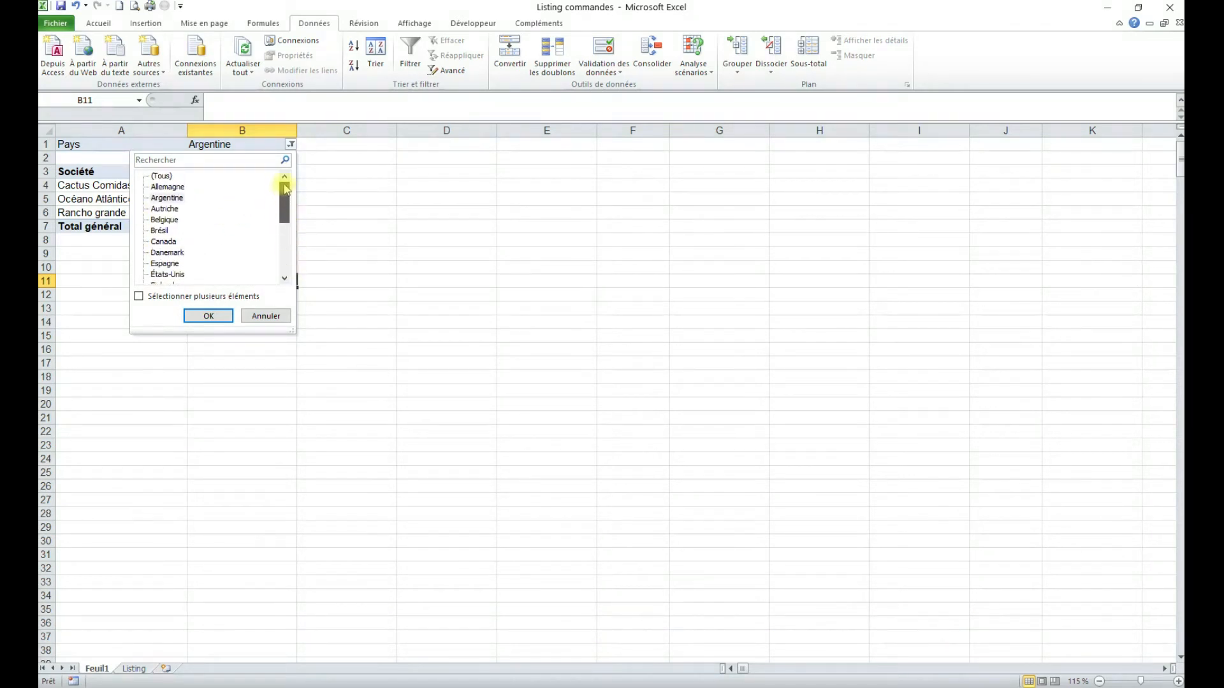
click(162, 176)
click(210, 315)
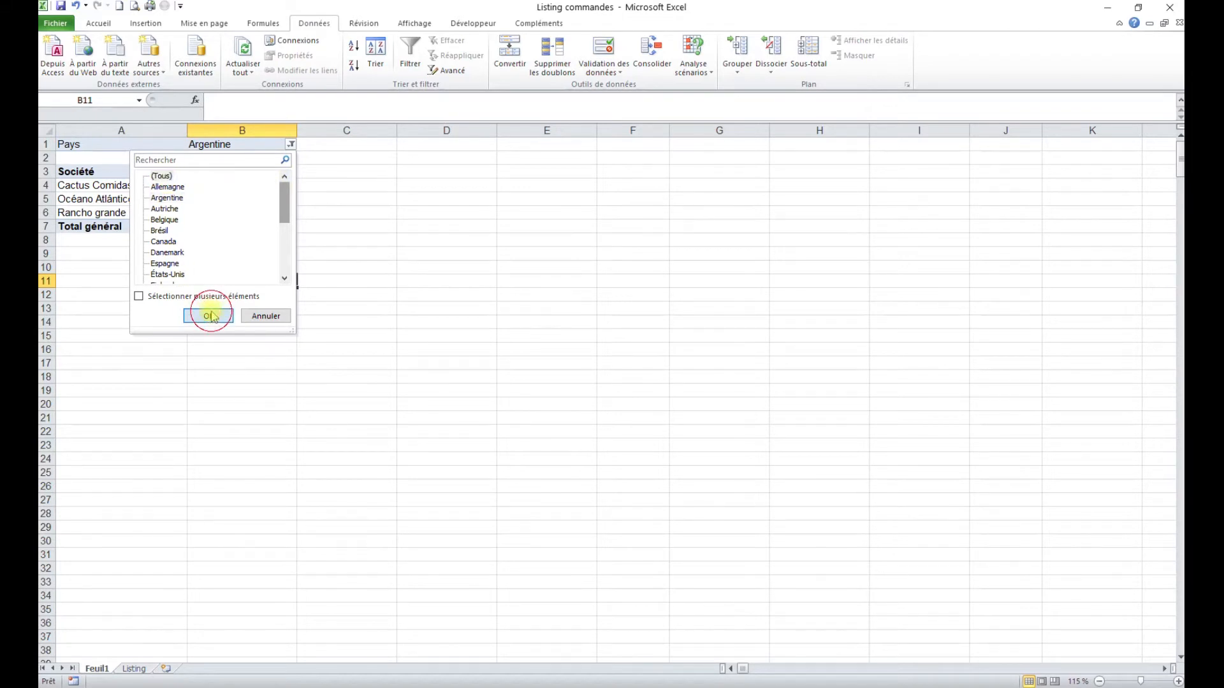
click(170, 241)
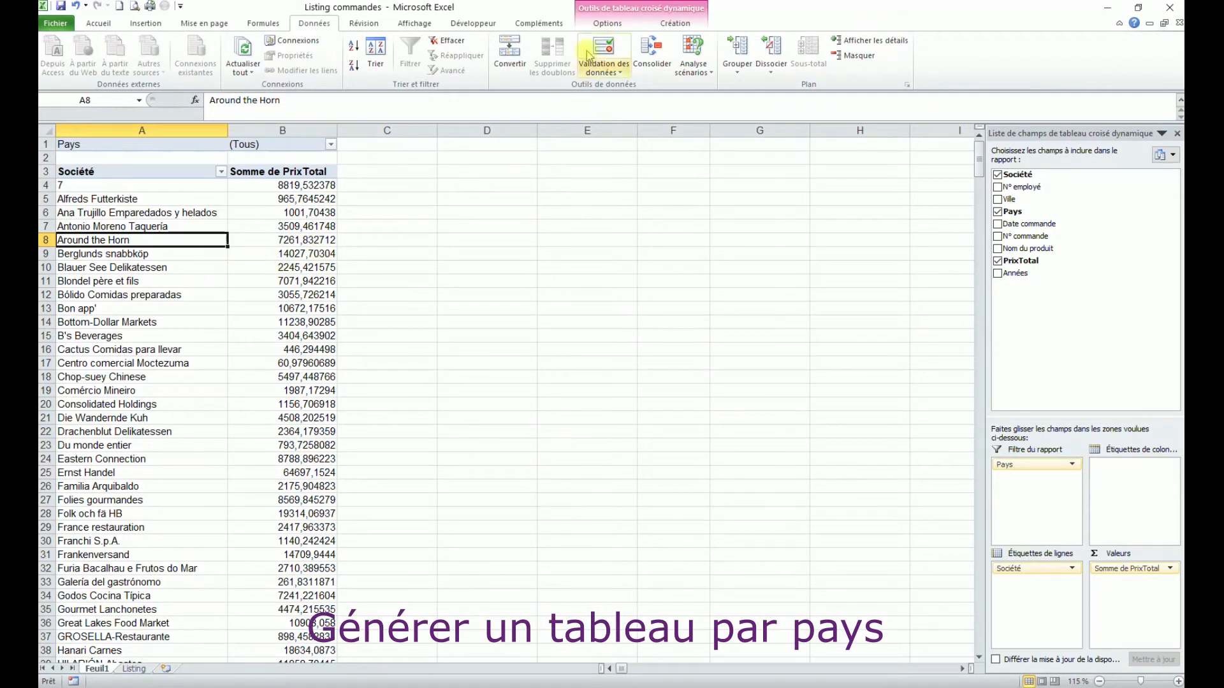
Step: Generate a separate pivot table sheet for every country with the report filter pages of the Pays field
click(607, 24)
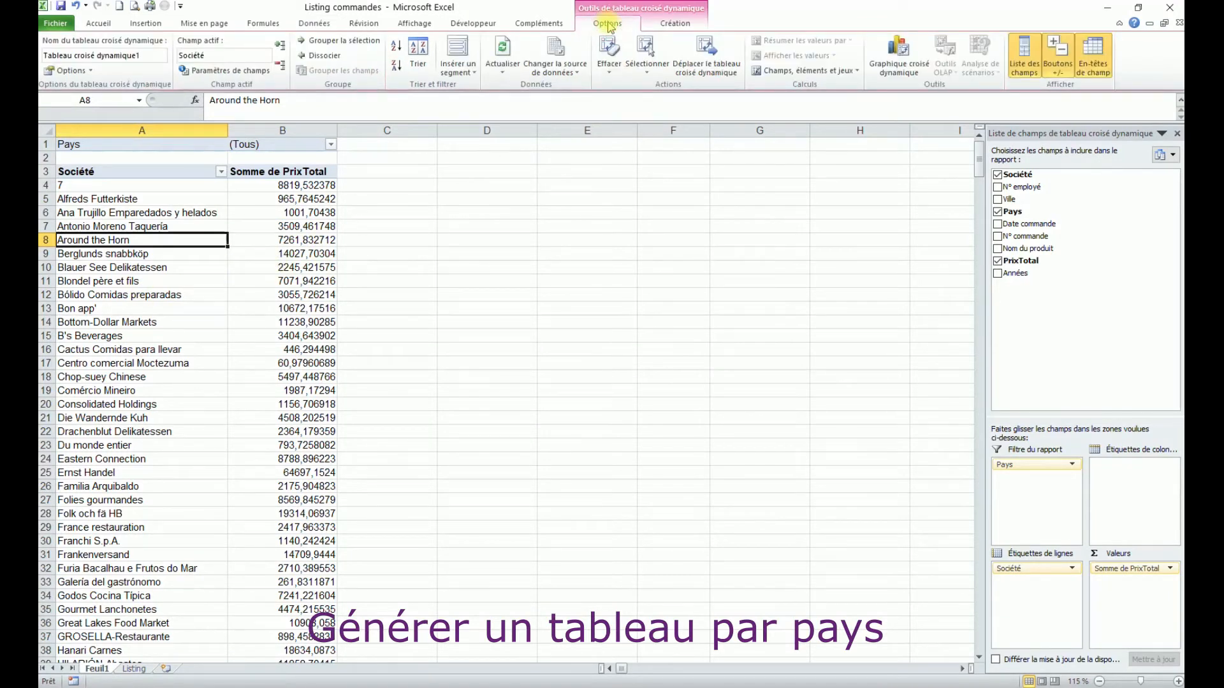
click(93, 72)
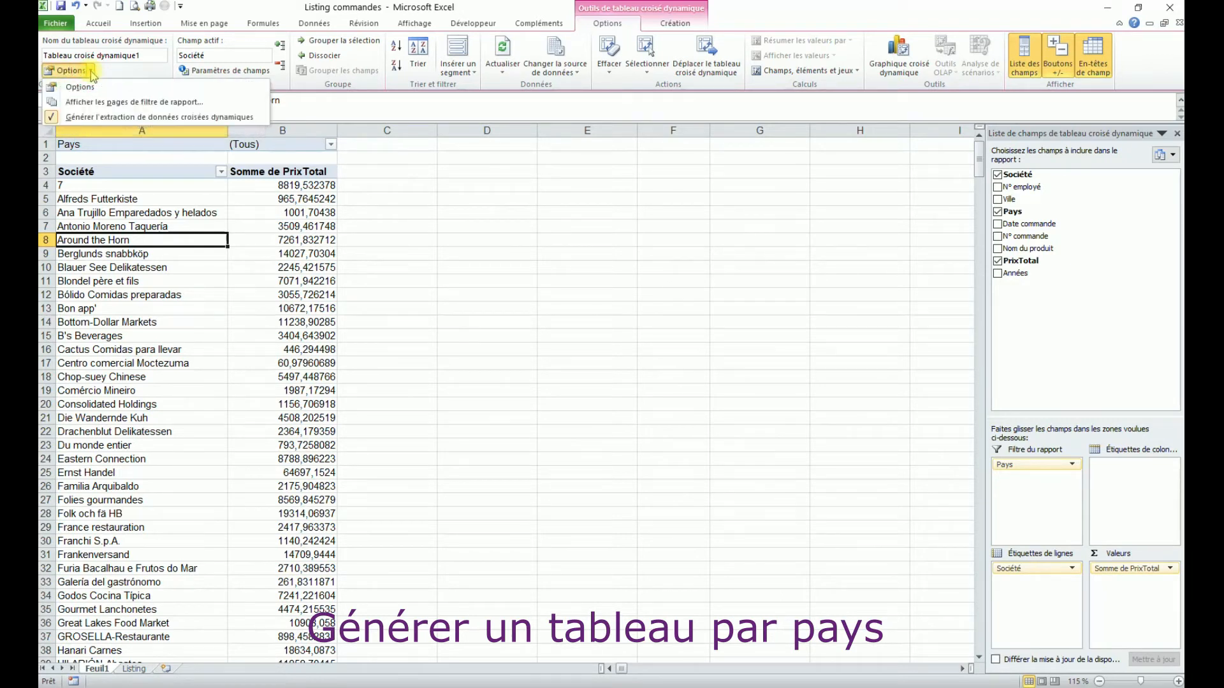
click(109, 103)
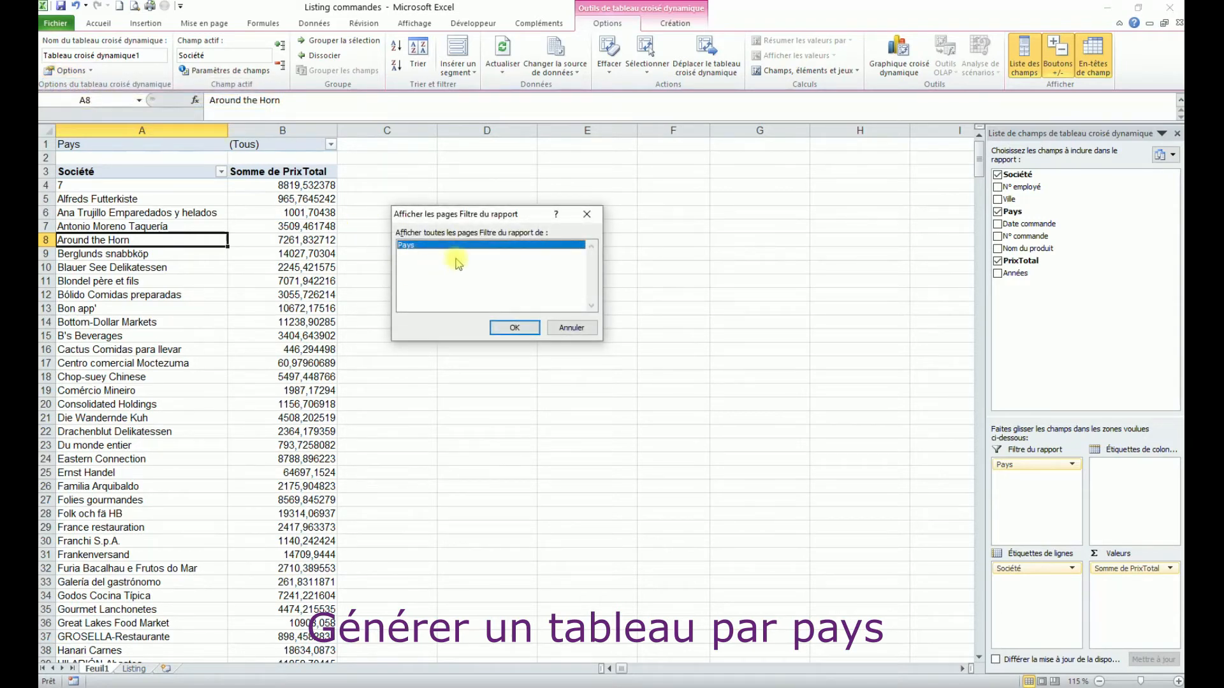
click(513, 329)
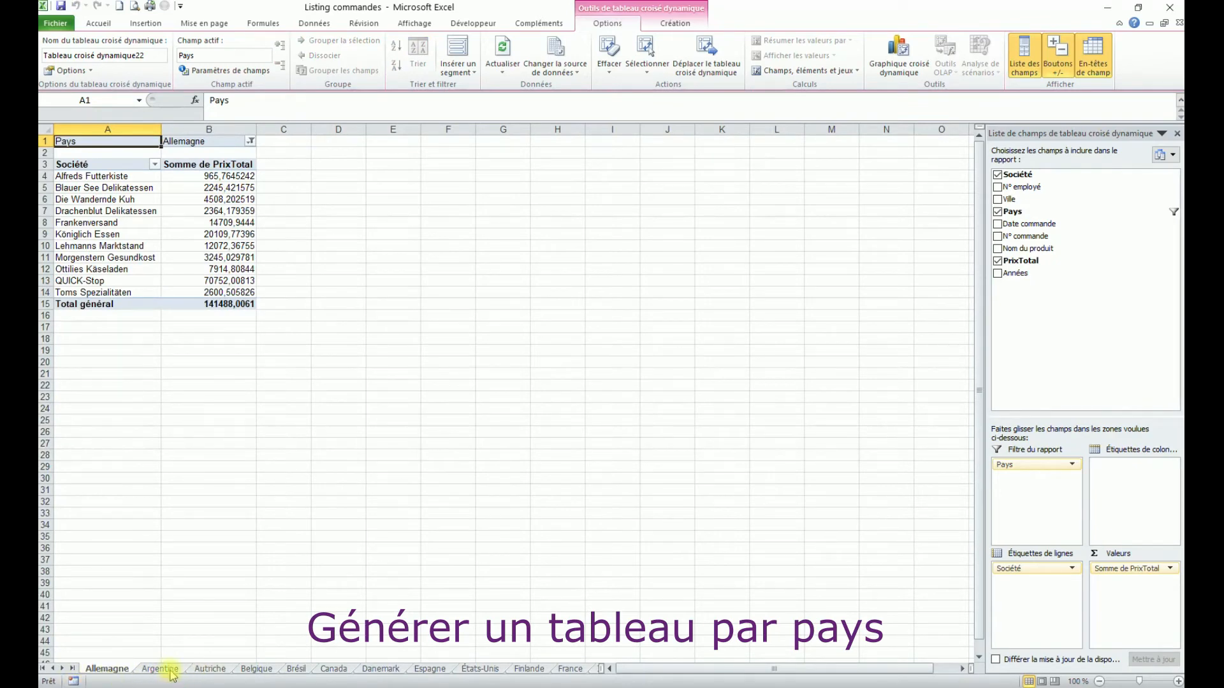
Step: Look through the generated country sheets from Argentine to Finlande and examine the company totals in each
click(167, 669)
click(212, 669)
click(256, 669)
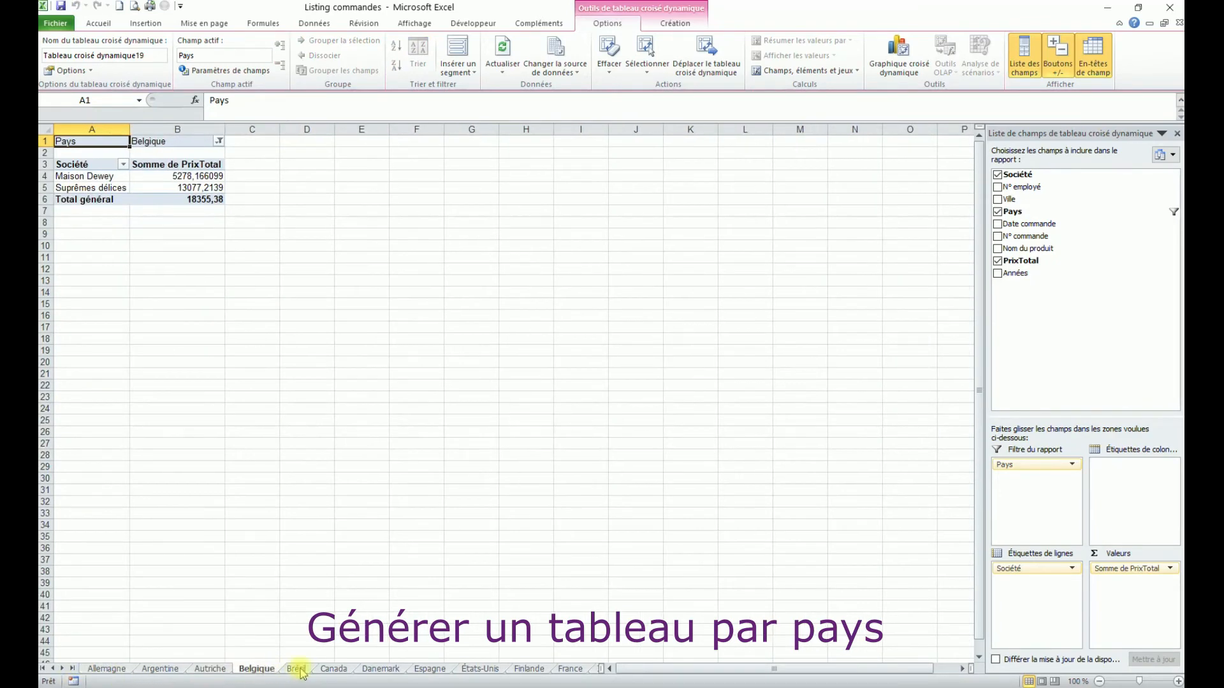
click(298, 671)
click(333, 669)
click(381, 669)
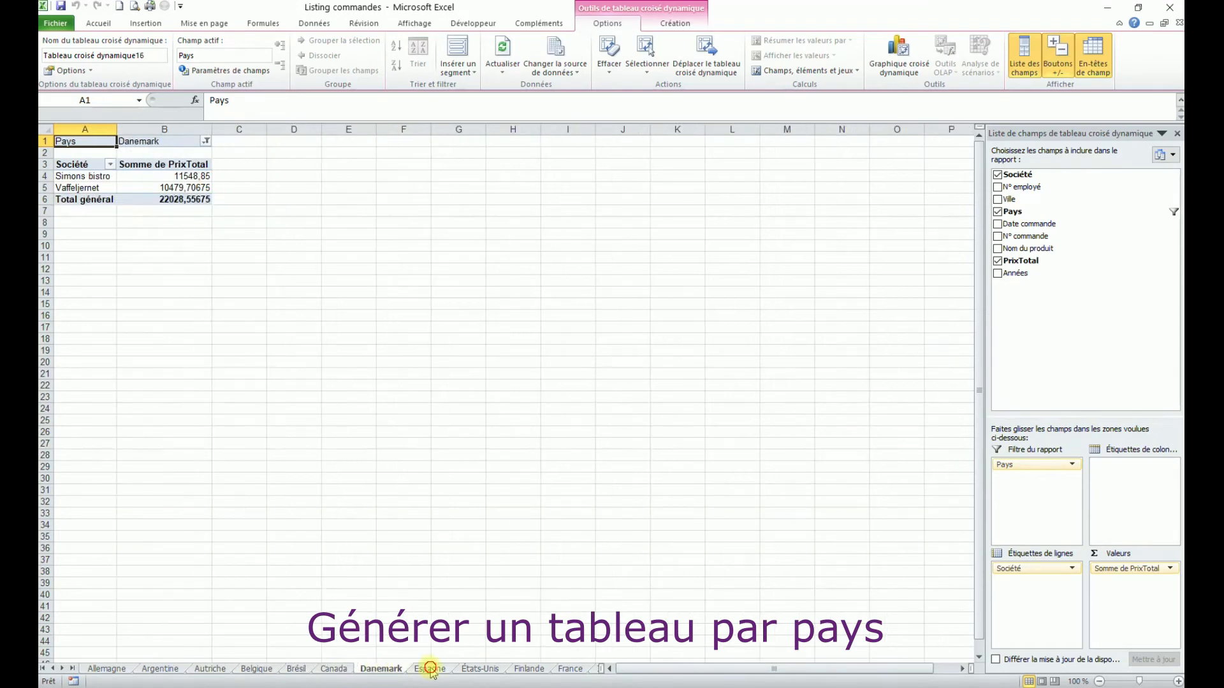
click(429, 669)
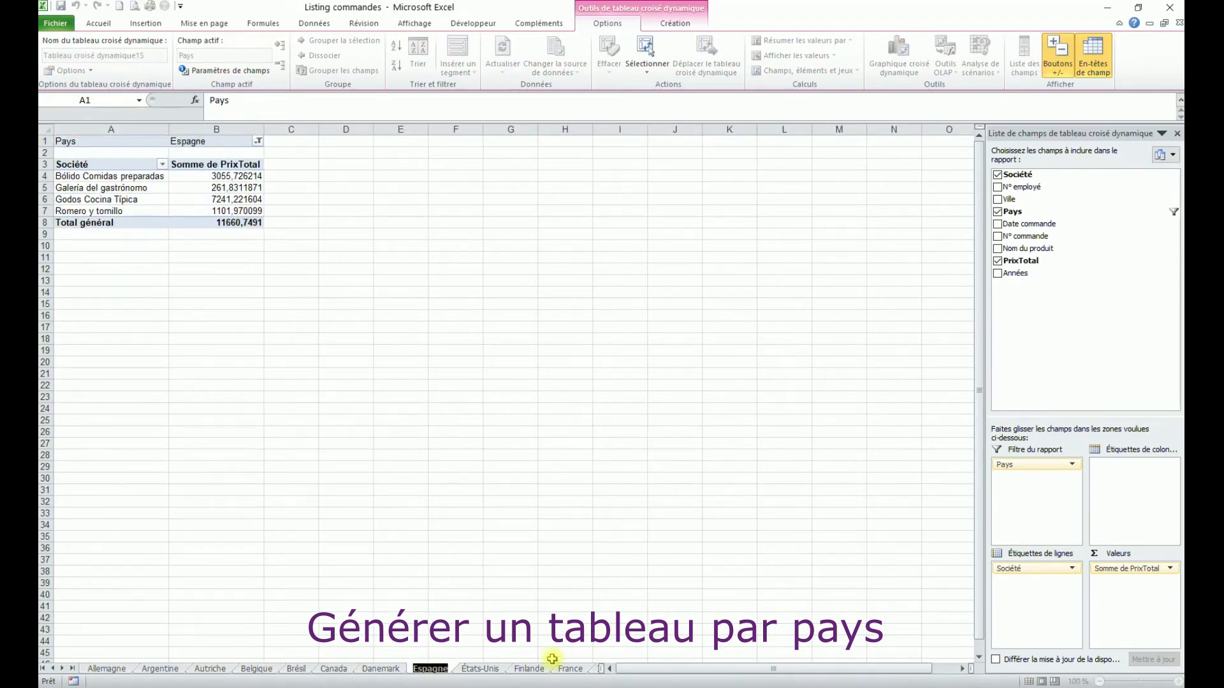
click(481, 669)
click(534, 669)
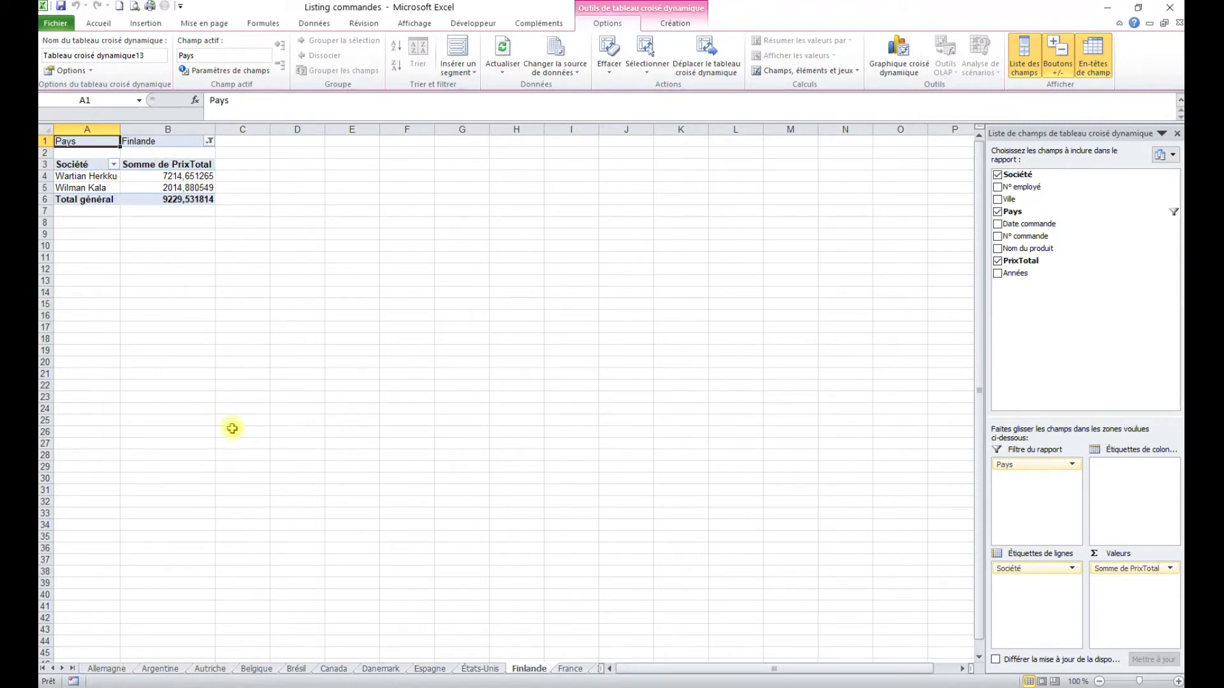
click(142, 281)
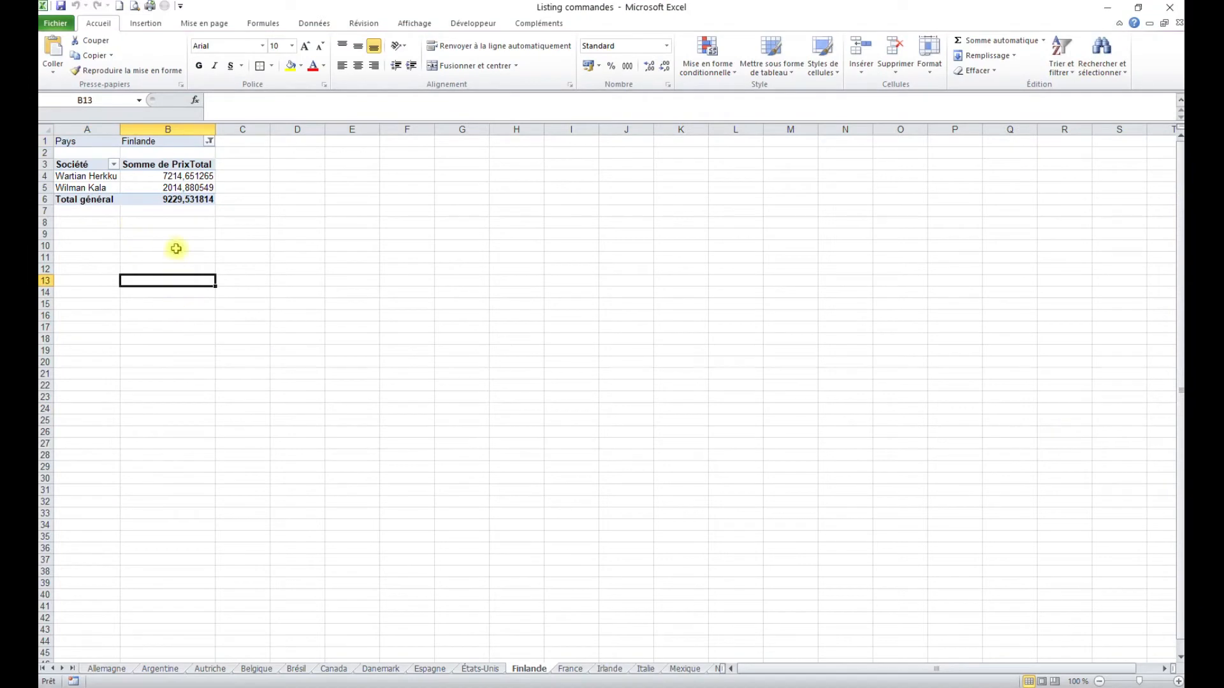
click(173, 189)
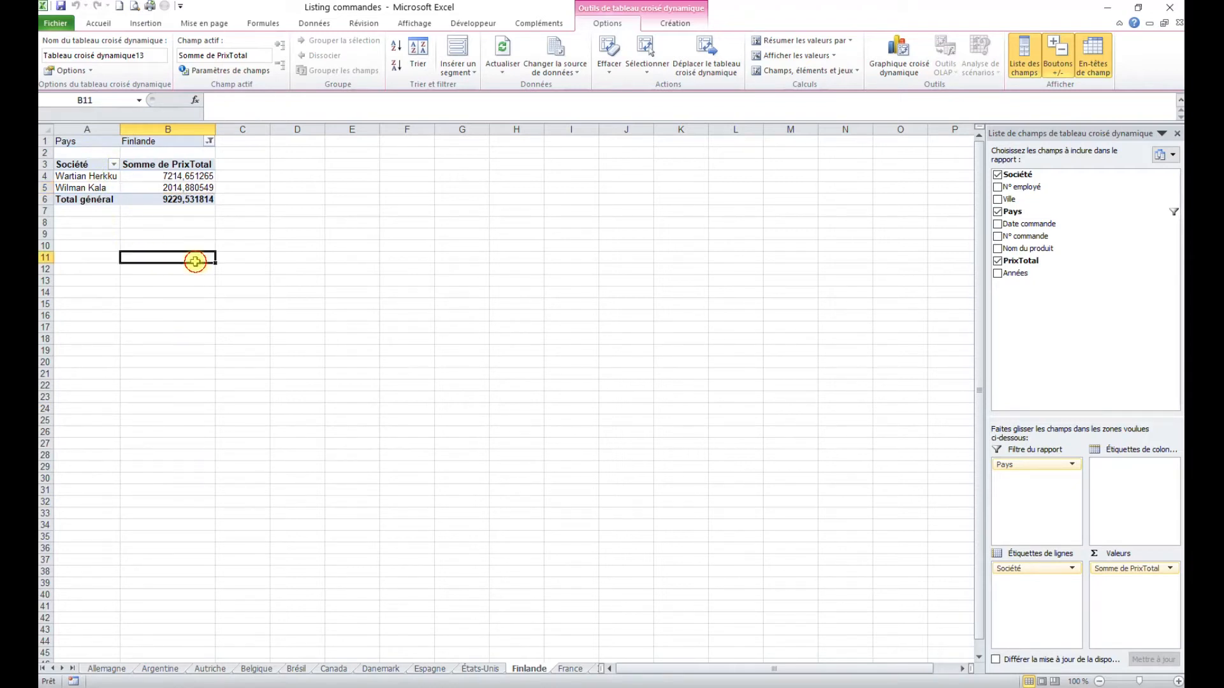
click(192, 256)
click(167, 188)
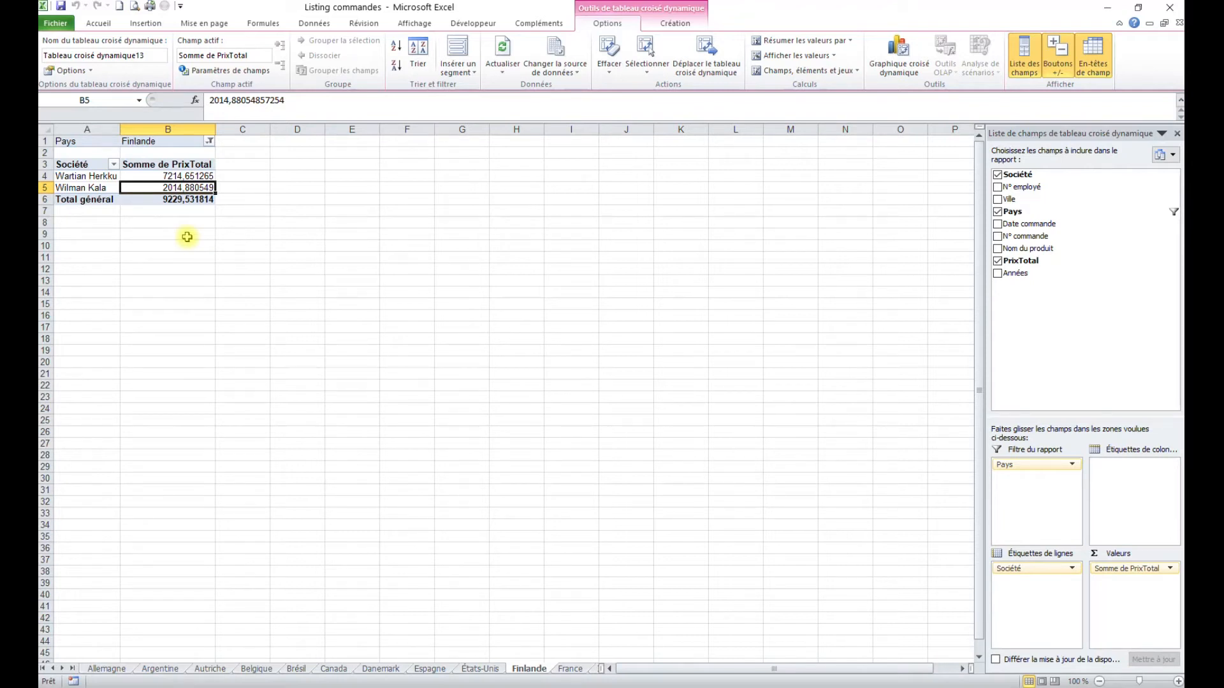
click(177, 199)
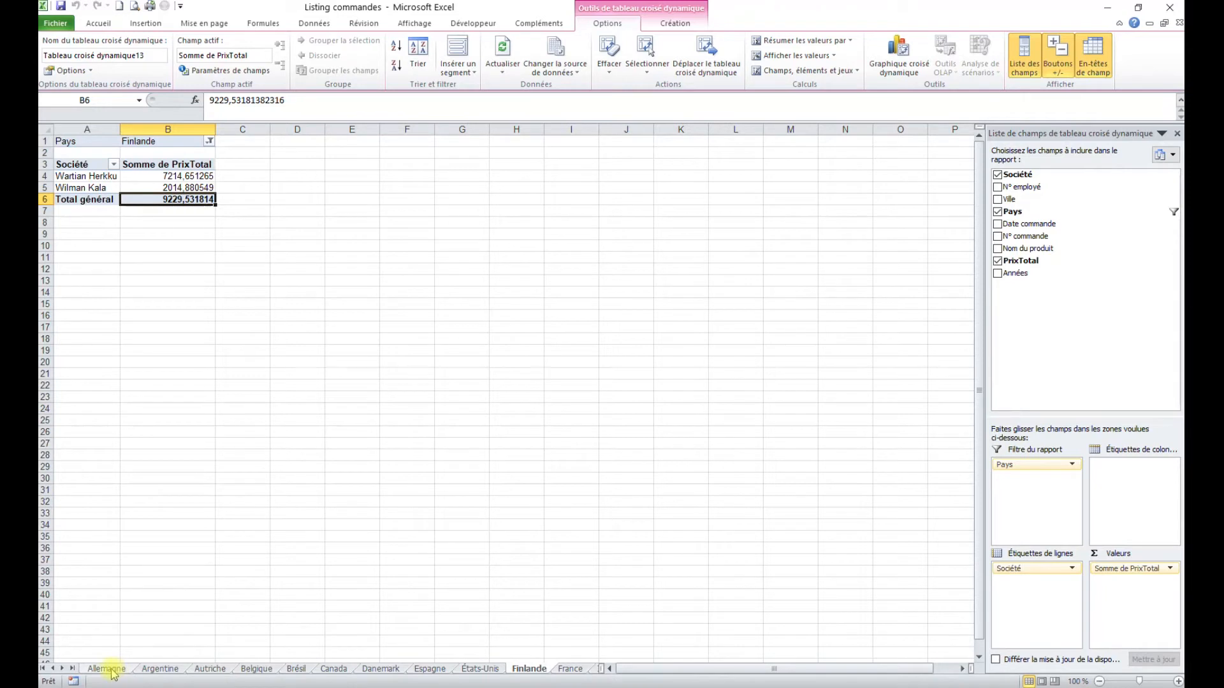
Step: Select all the country sheets from Allemagne through Venezuela as a group and delete them permanently
click(109, 669)
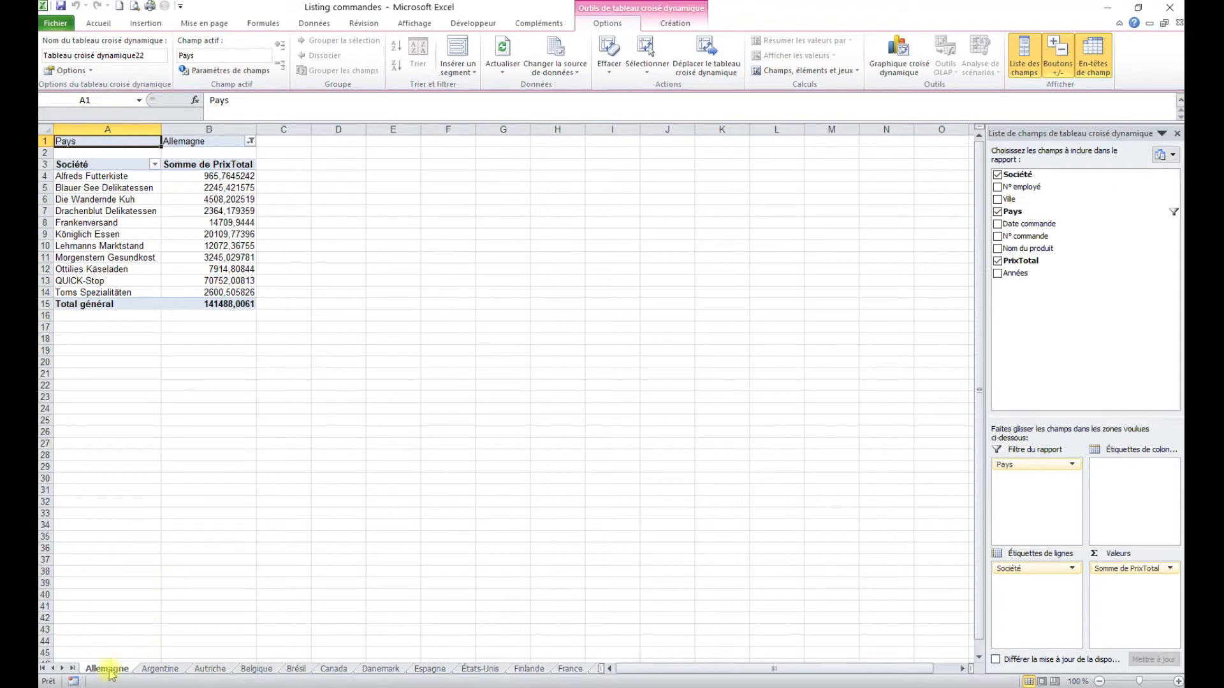
click(72, 668)
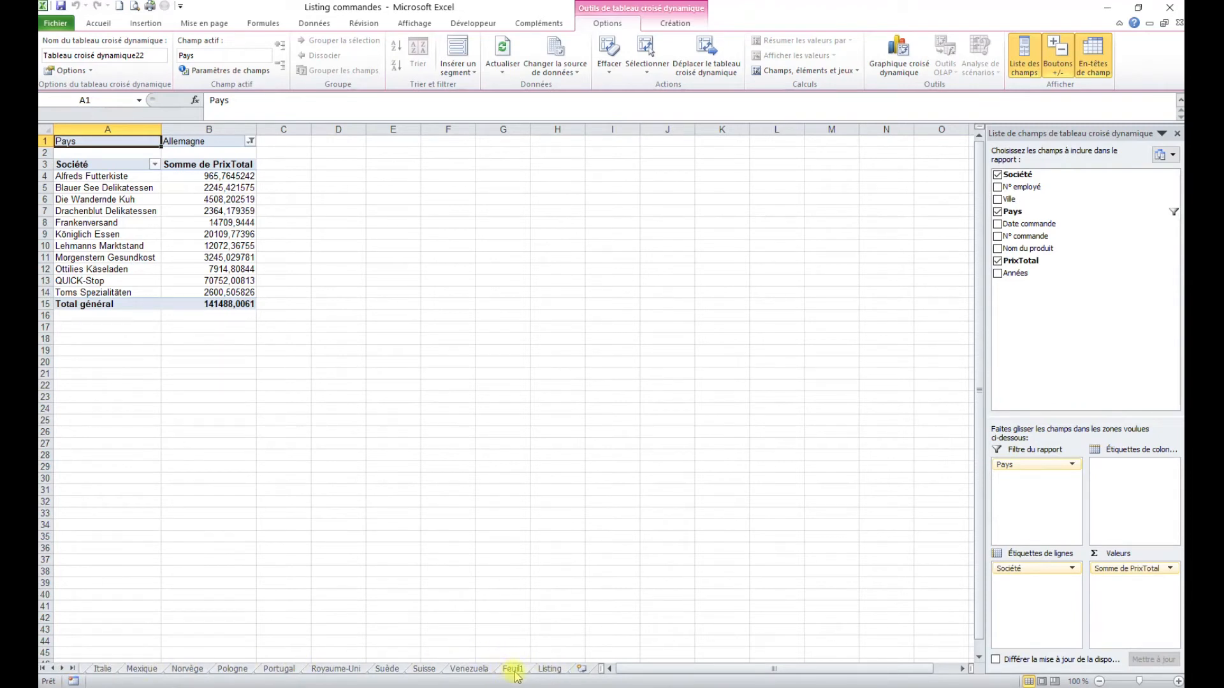
shift+click(472, 669)
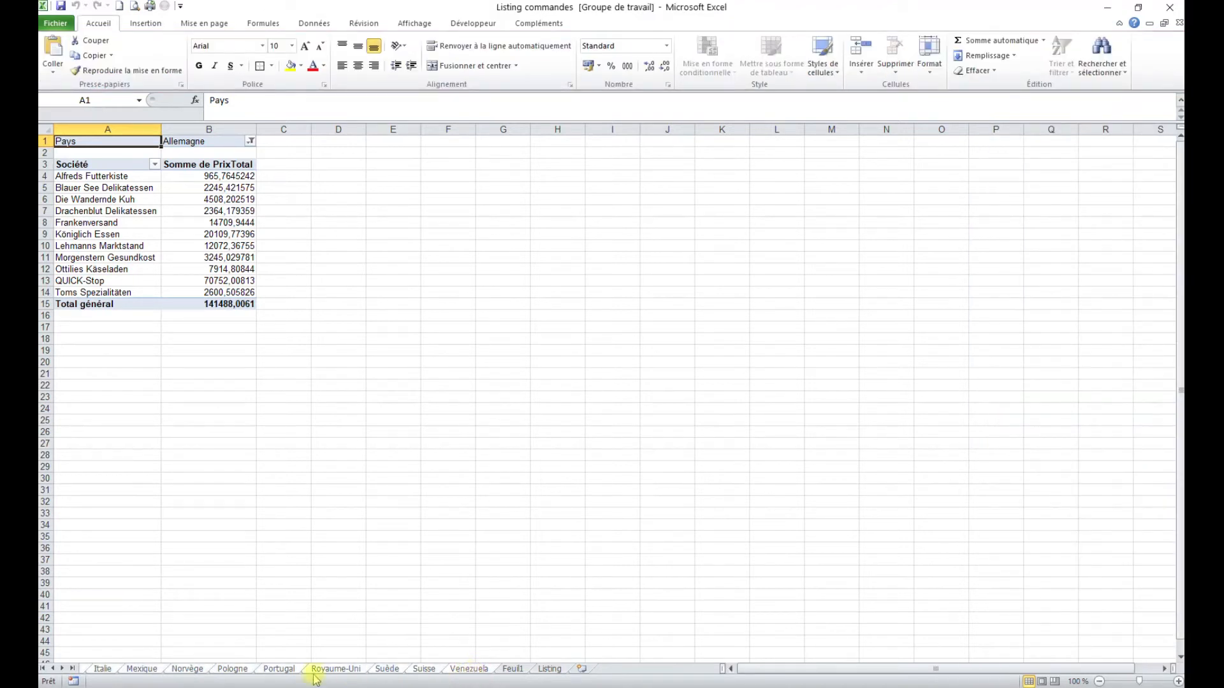
right_click(468, 671)
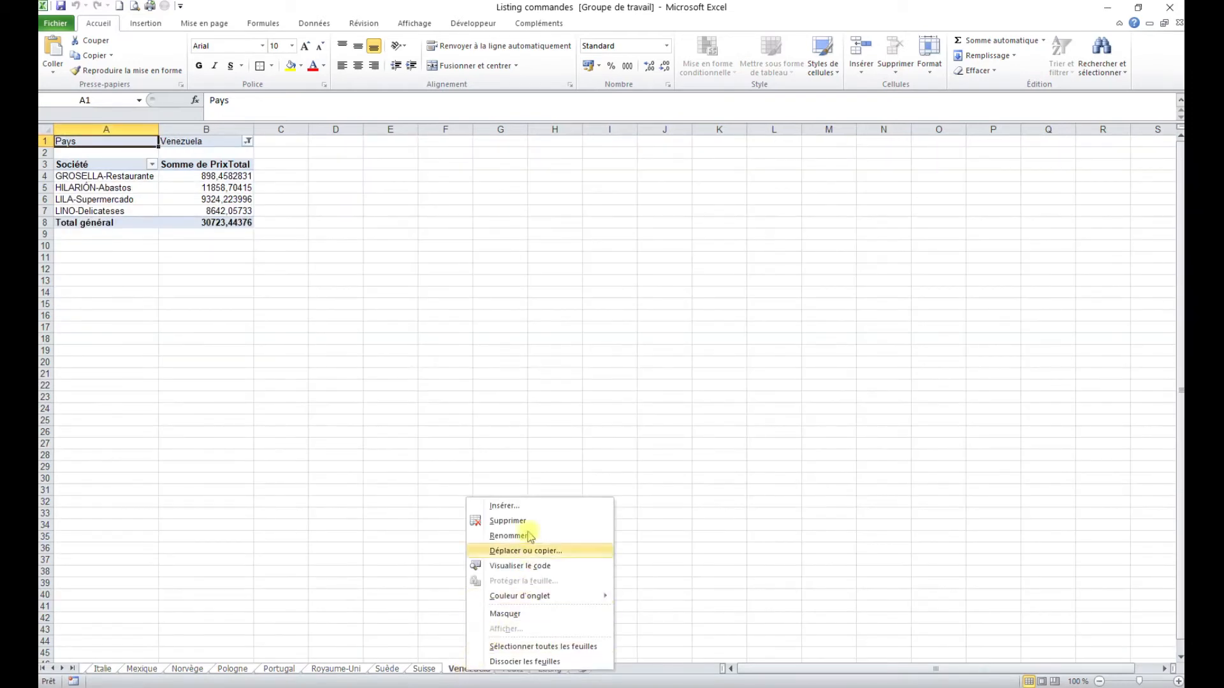
click(508, 521)
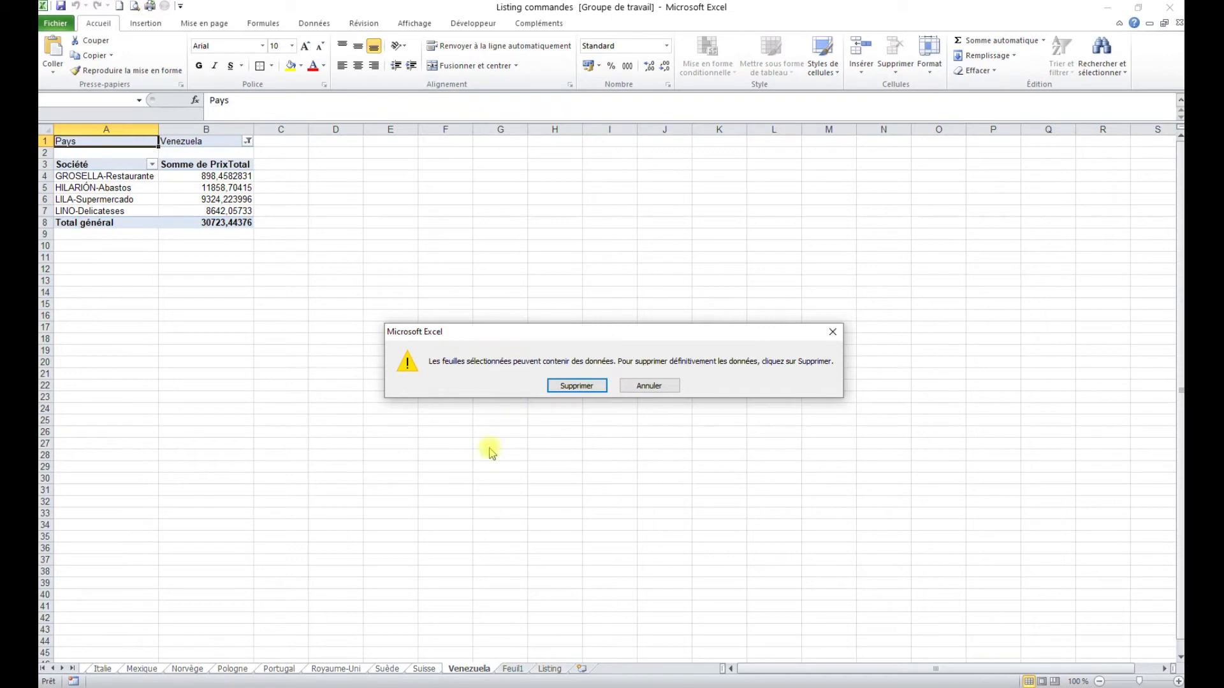
click(580, 388)
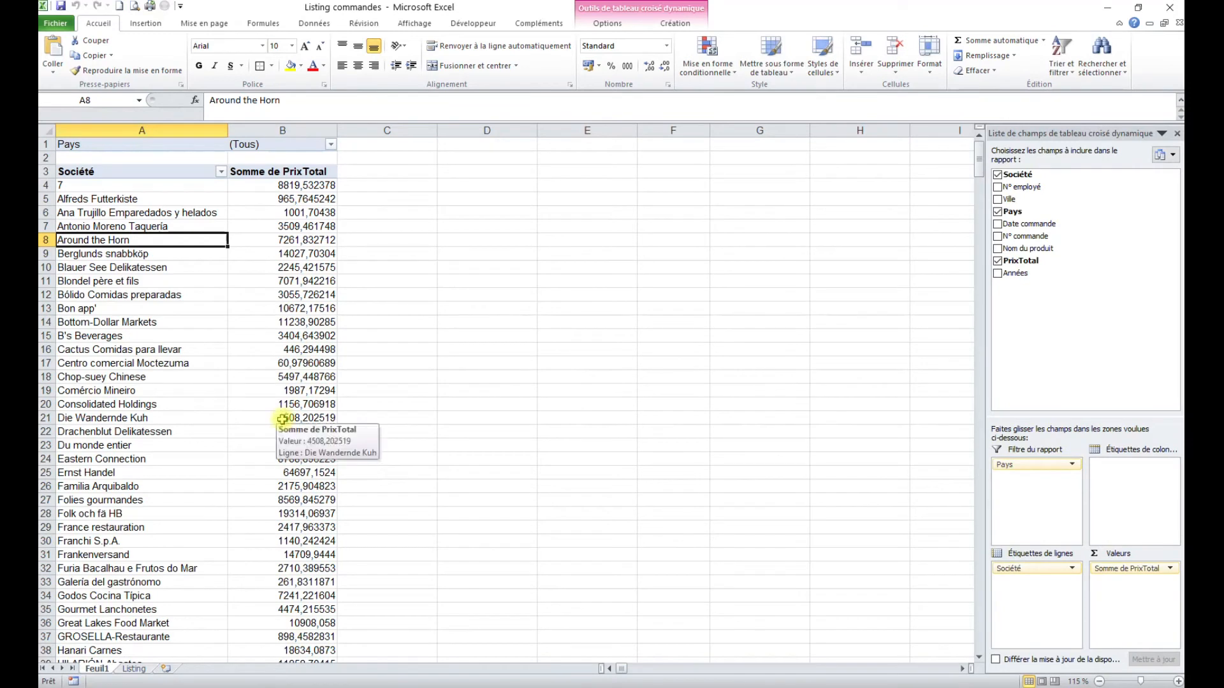
click(281, 419)
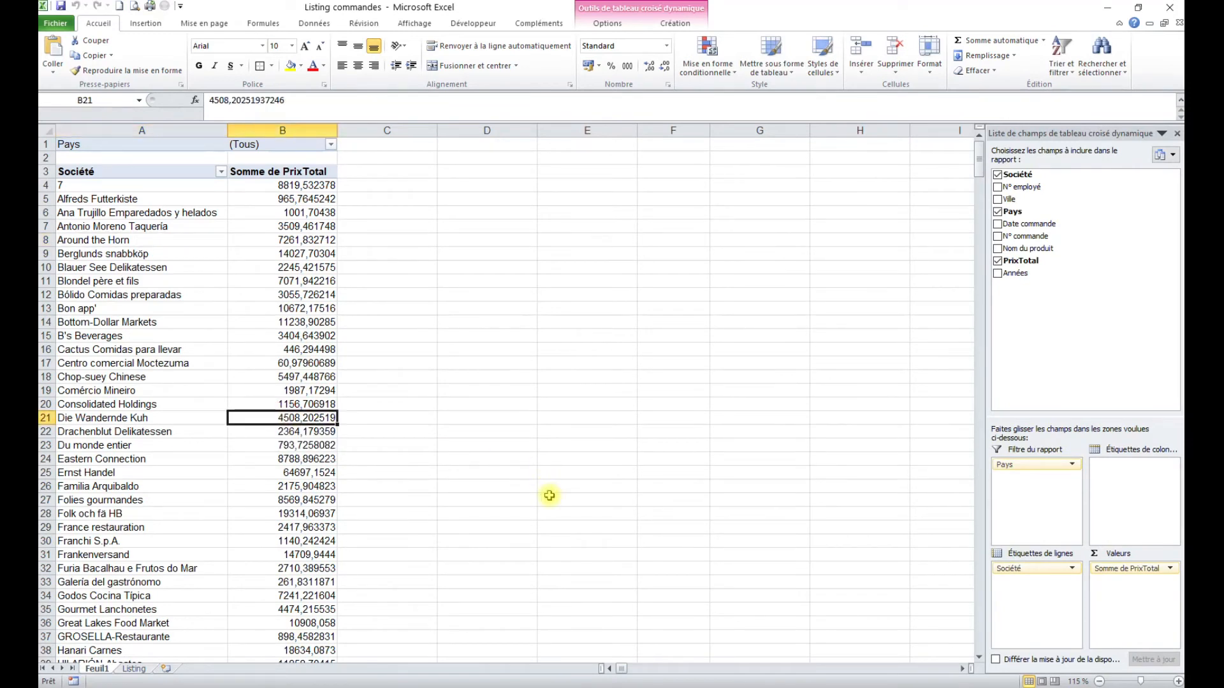
key(F9)
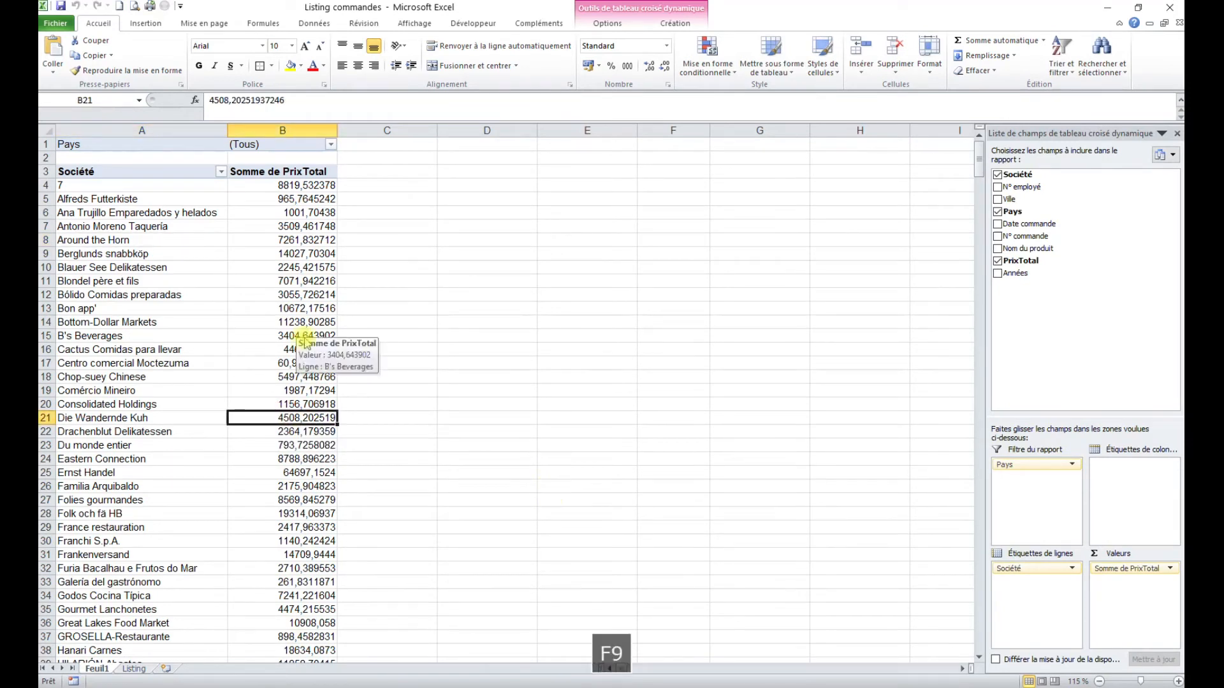
click(308, 367)
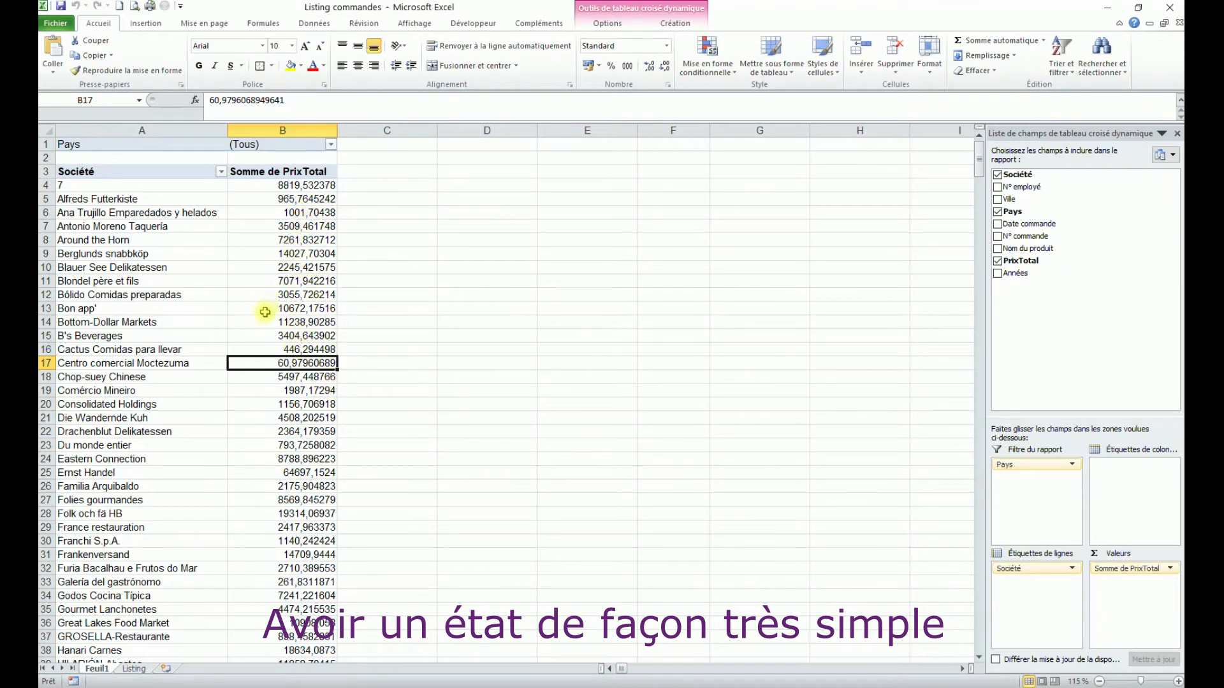
click(134, 669)
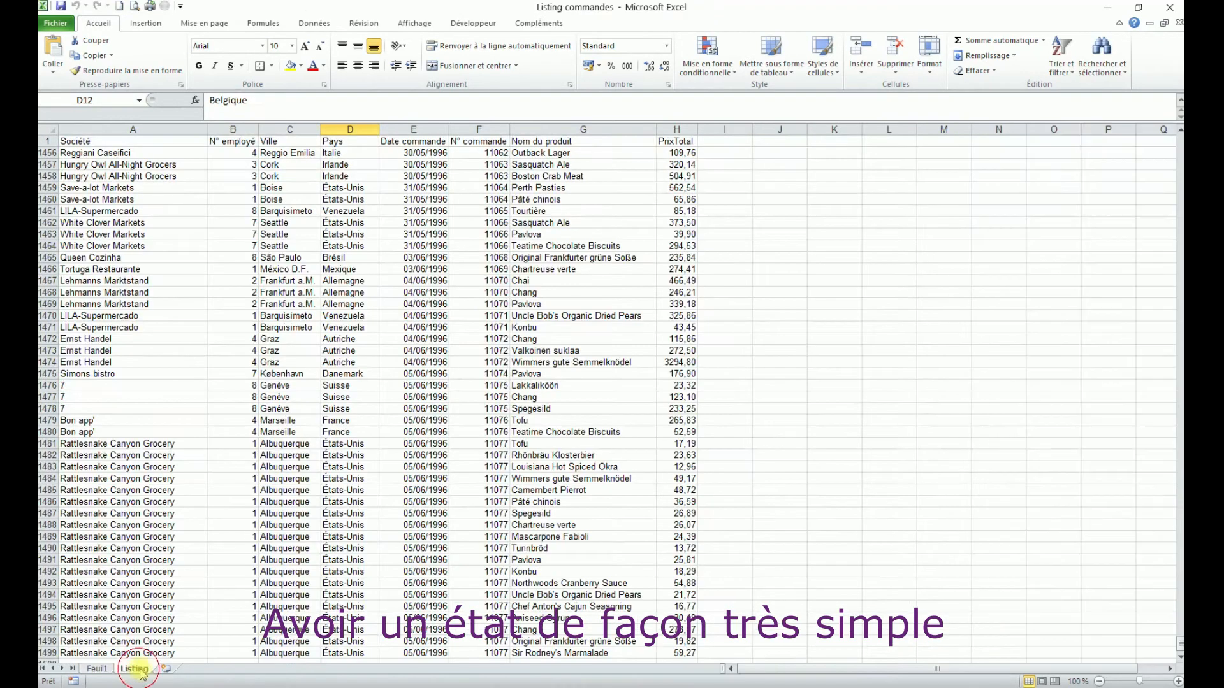
click(97, 669)
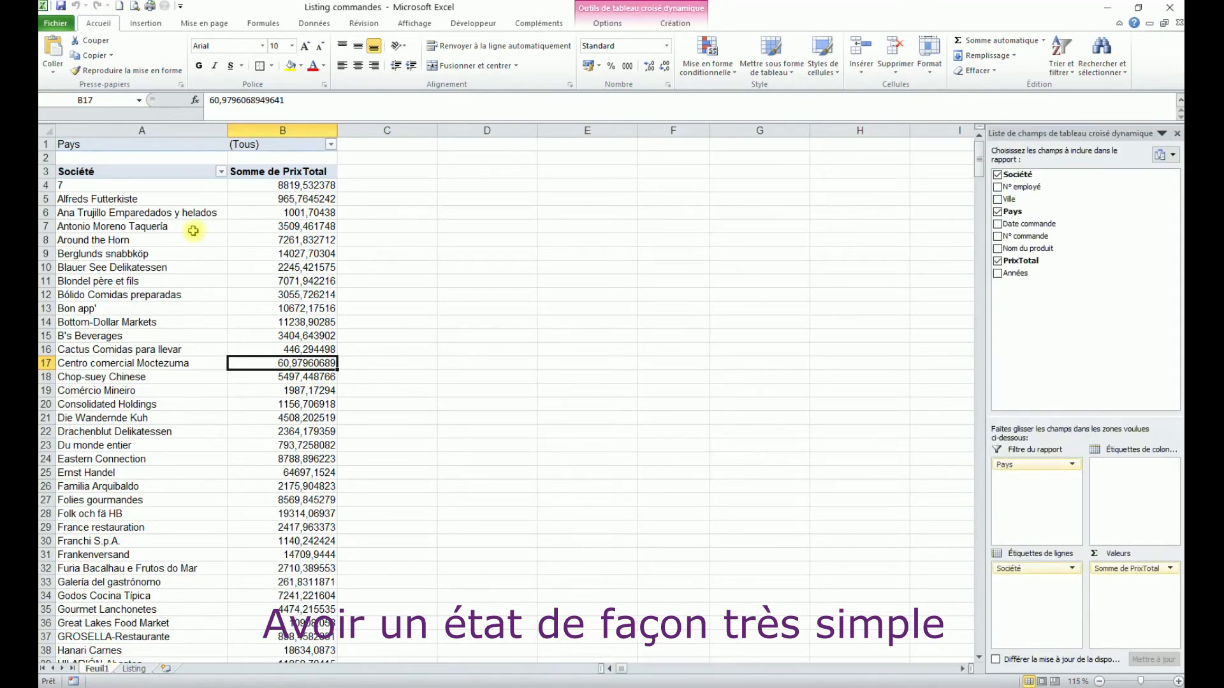
click(128, 180)
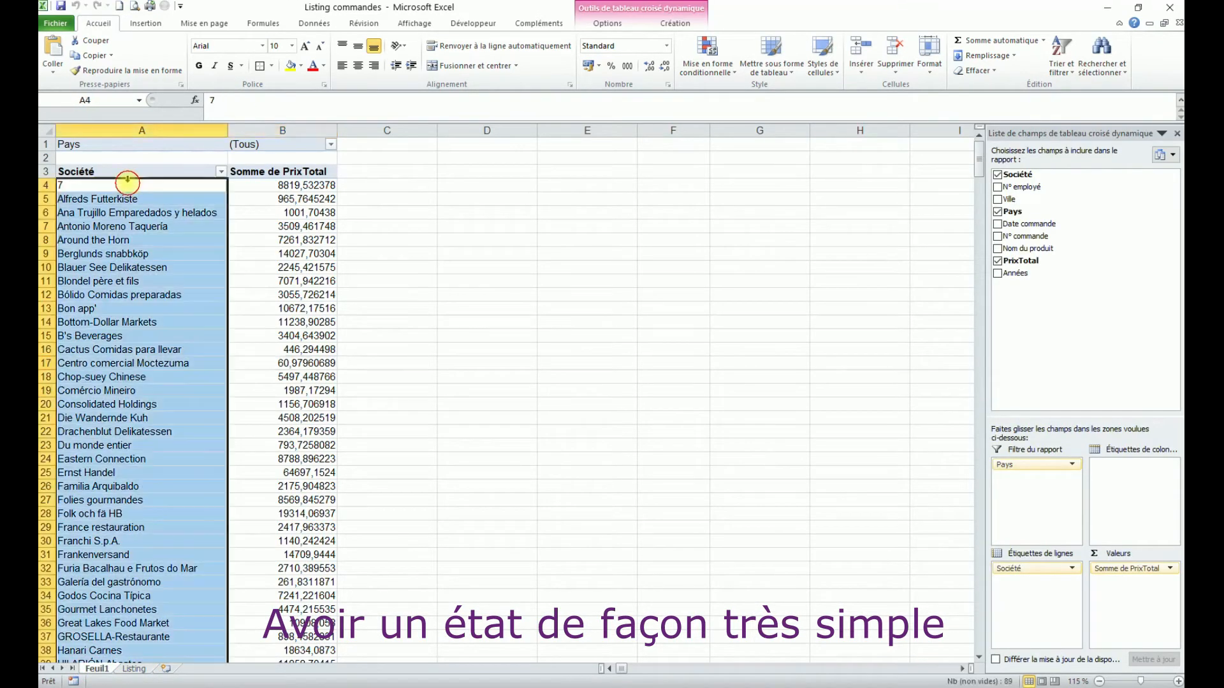
click(128, 186)
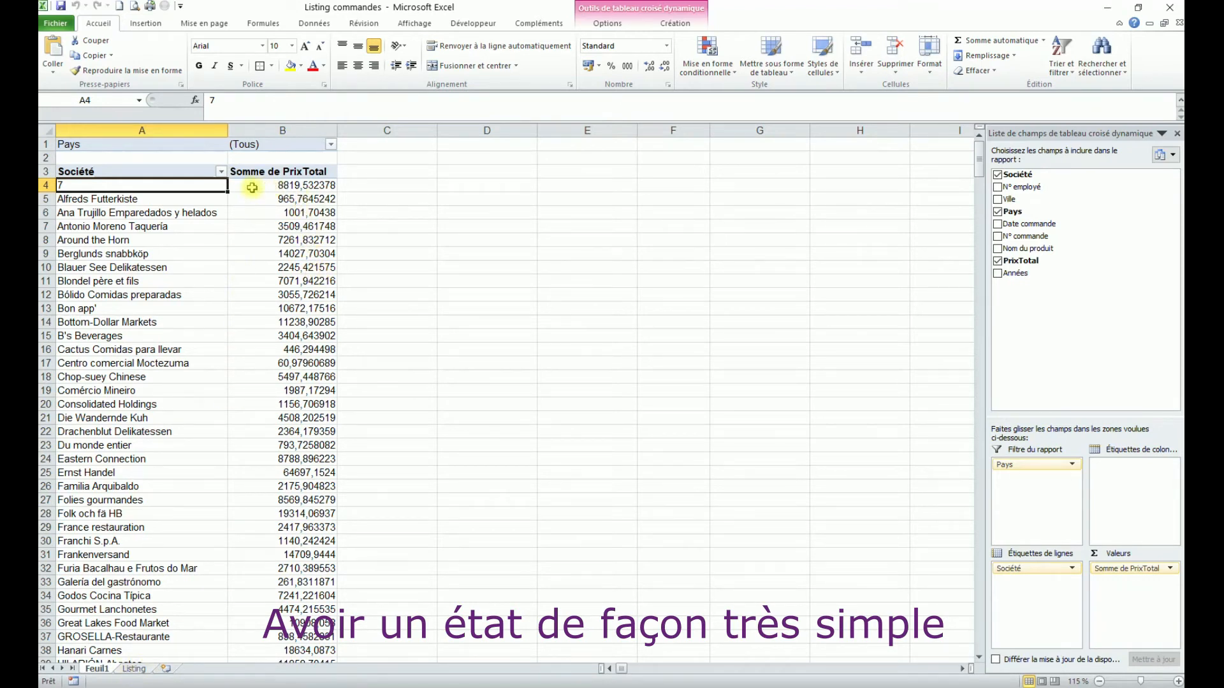
Step: Extract the detail records behind the PrixTotal sum of company "7" to a new sheet
mouse_move(285, 185)
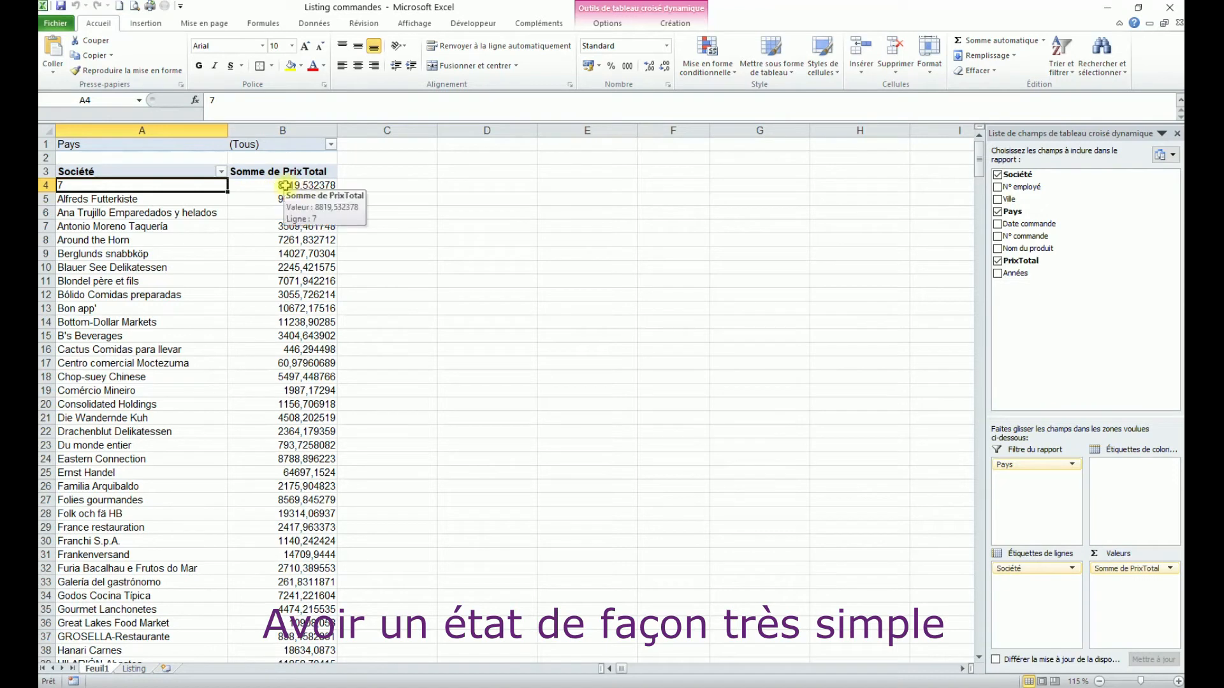
click(309, 284)
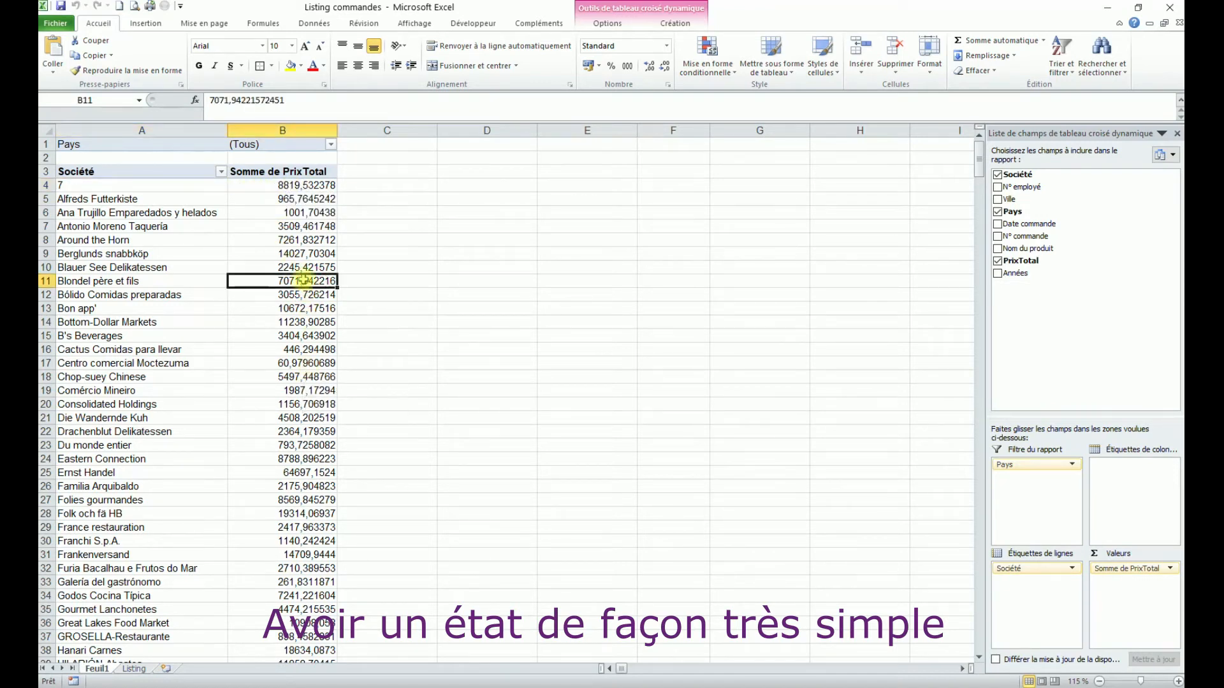
double_click(289, 186)
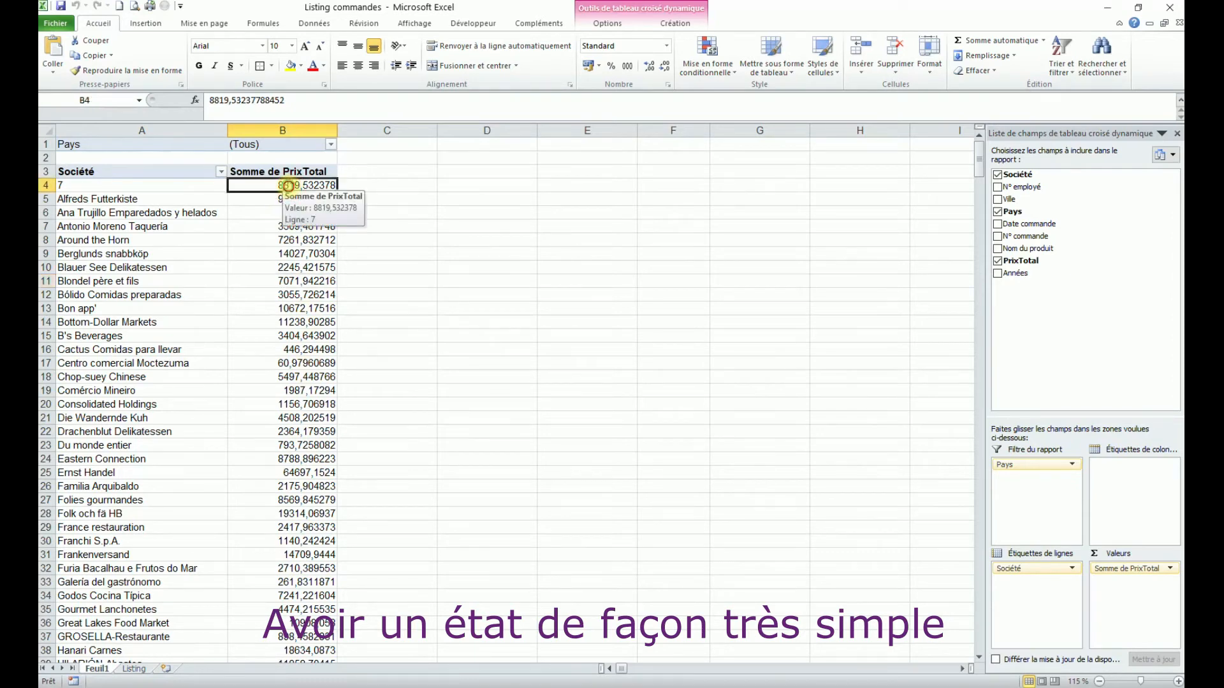
click(350, 293)
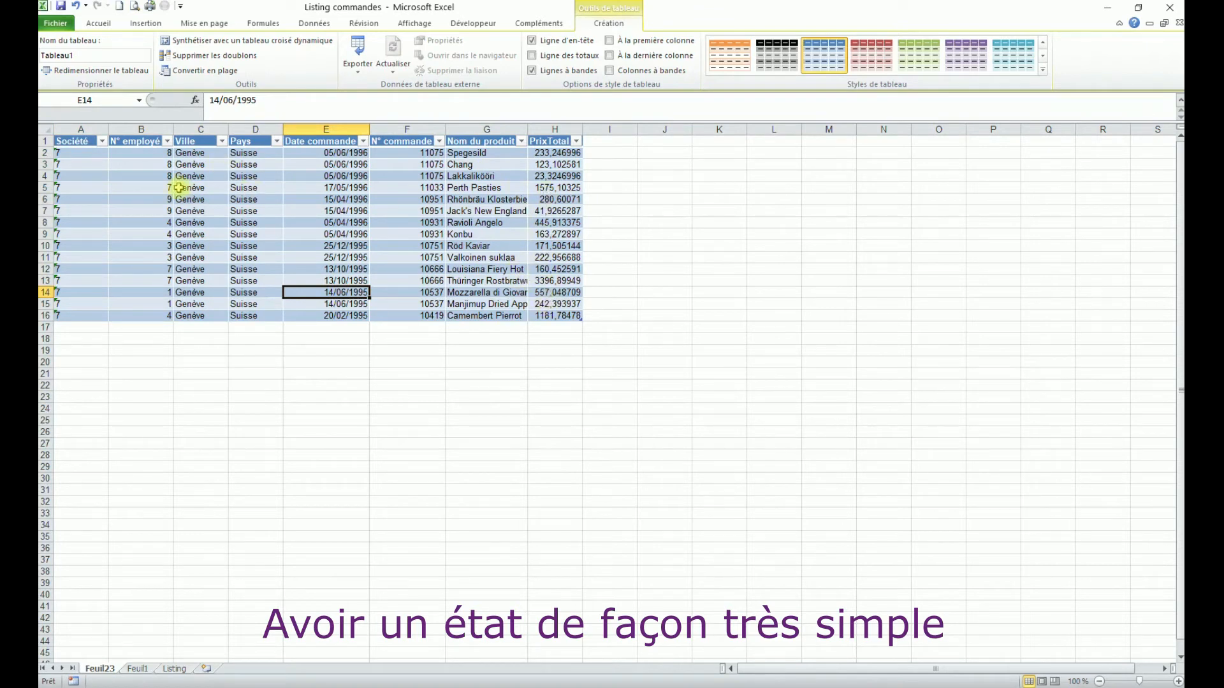
Step: Examine the extracted order rows of company "7", including the Société, Date commande and PrixTotal columns
drag(86, 157, 89, 316)
click(349, 235)
click(533, 234)
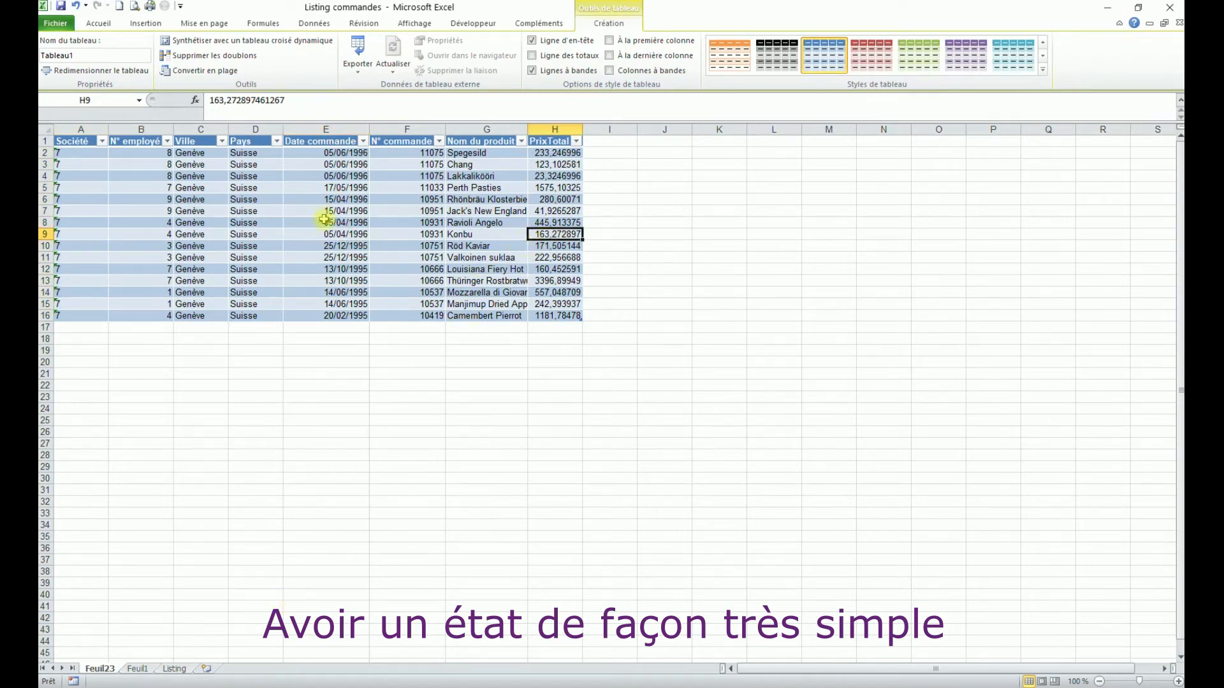
drag(555, 315, 71, 155)
click(407, 199)
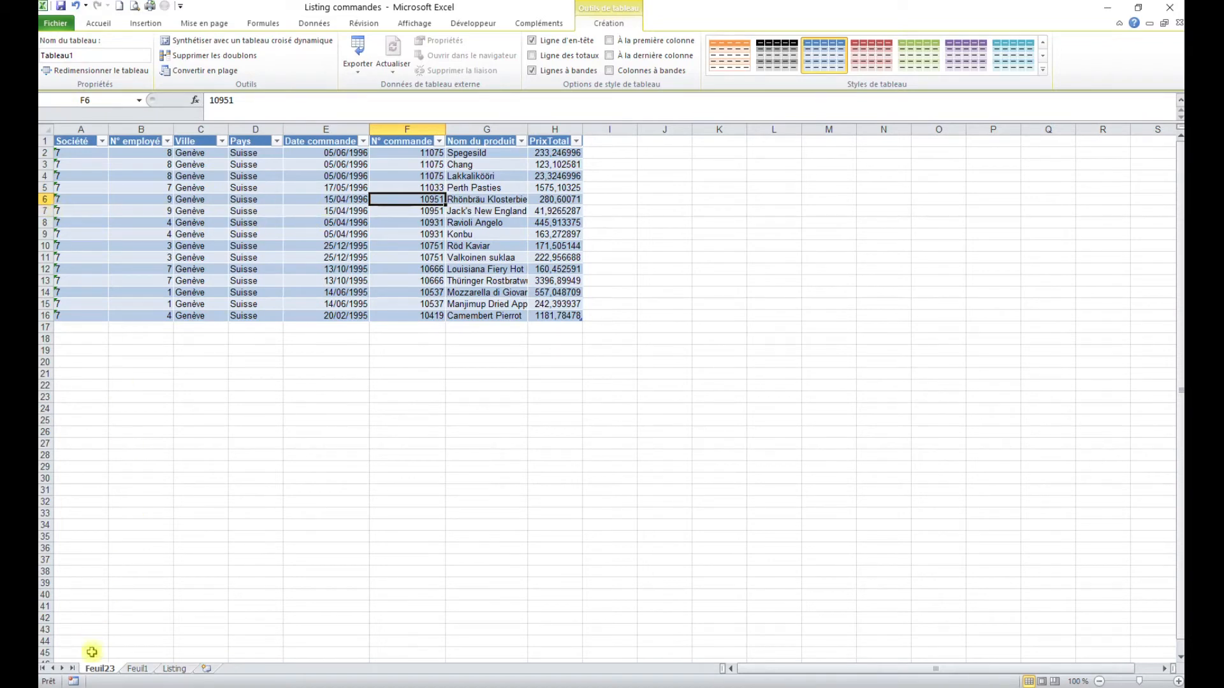
Step: Extract the detail records behind Ernst Handel's PrixTotal sum in the Feuil1 pivot table to a new sheet
click(137, 668)
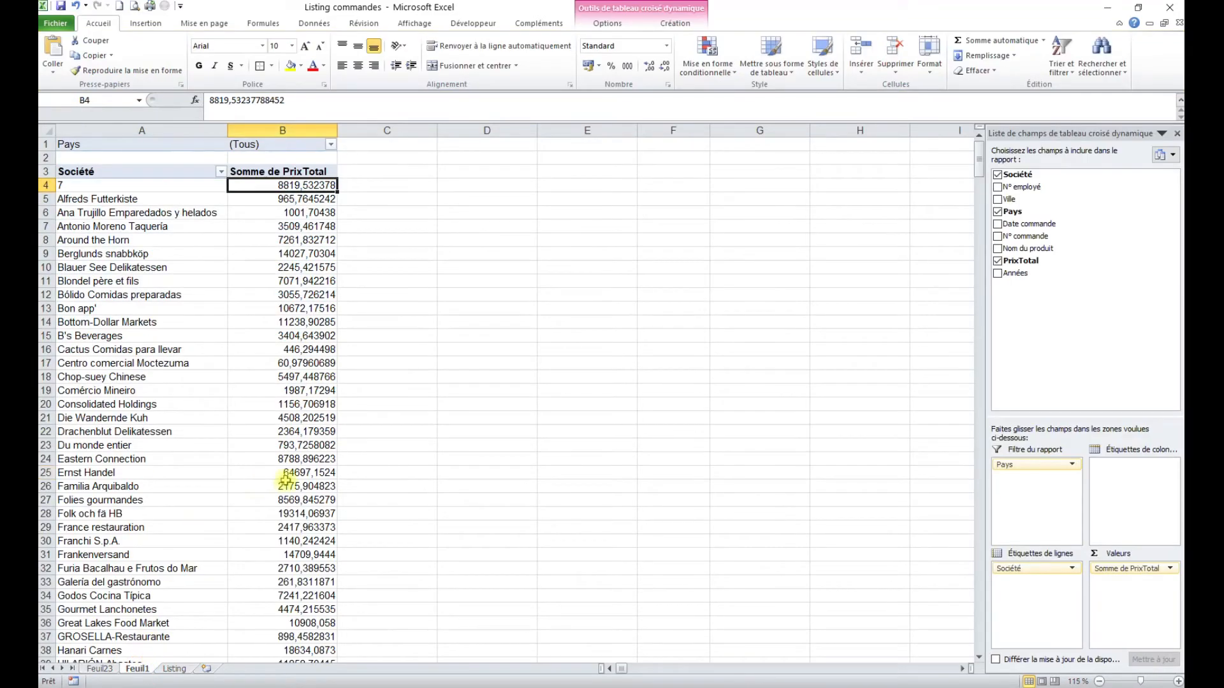
double_click(308, 473)
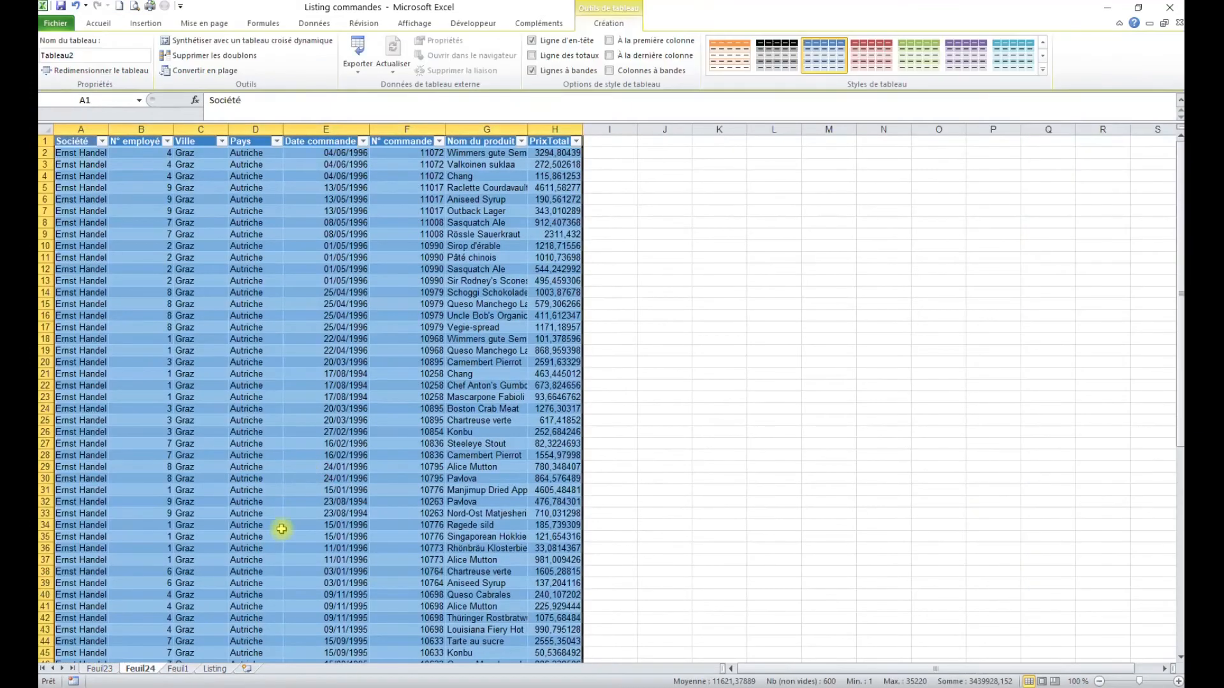
Step: Compare the two extracted detail sheets, Feuil23 and Feuil24, and read through the Ernst Handel order rows
click(101, 669)
click(140, 669)
click(102, 669)
click(143, 670)
scroll(339, 364, down, 2)
scroll(341, 365, up, 2)
click(70, 300)
scroll(402, 373, down, 11)
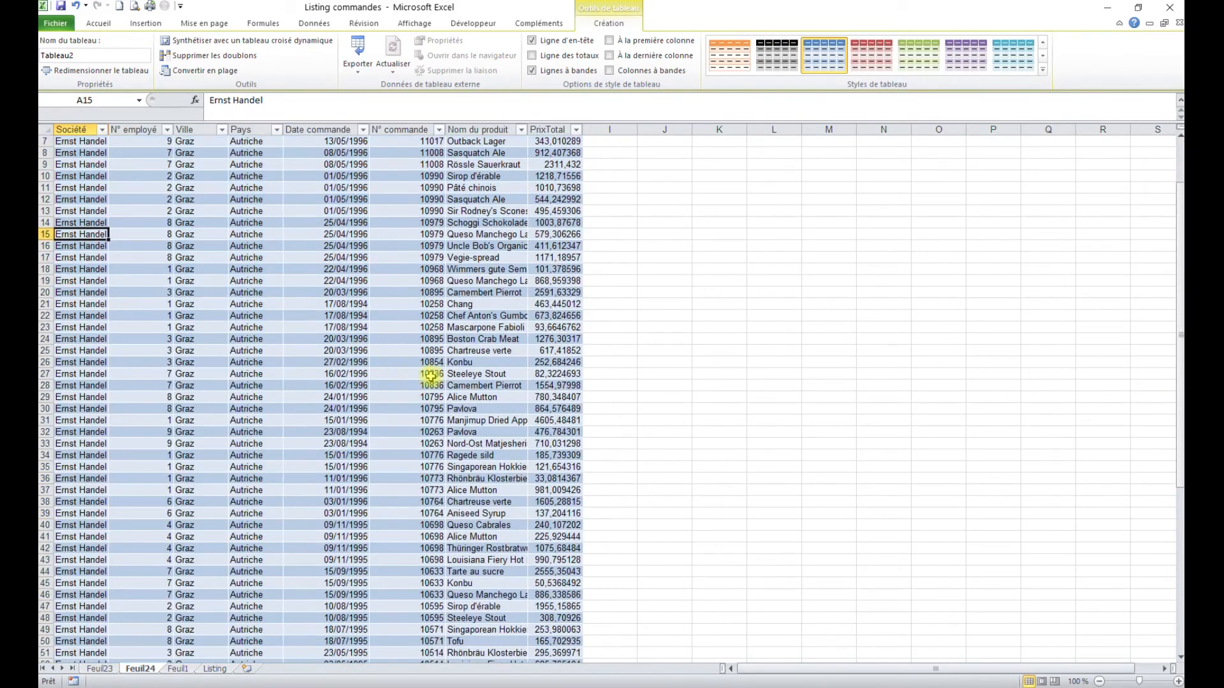
scroll(431, 376, up, 11)
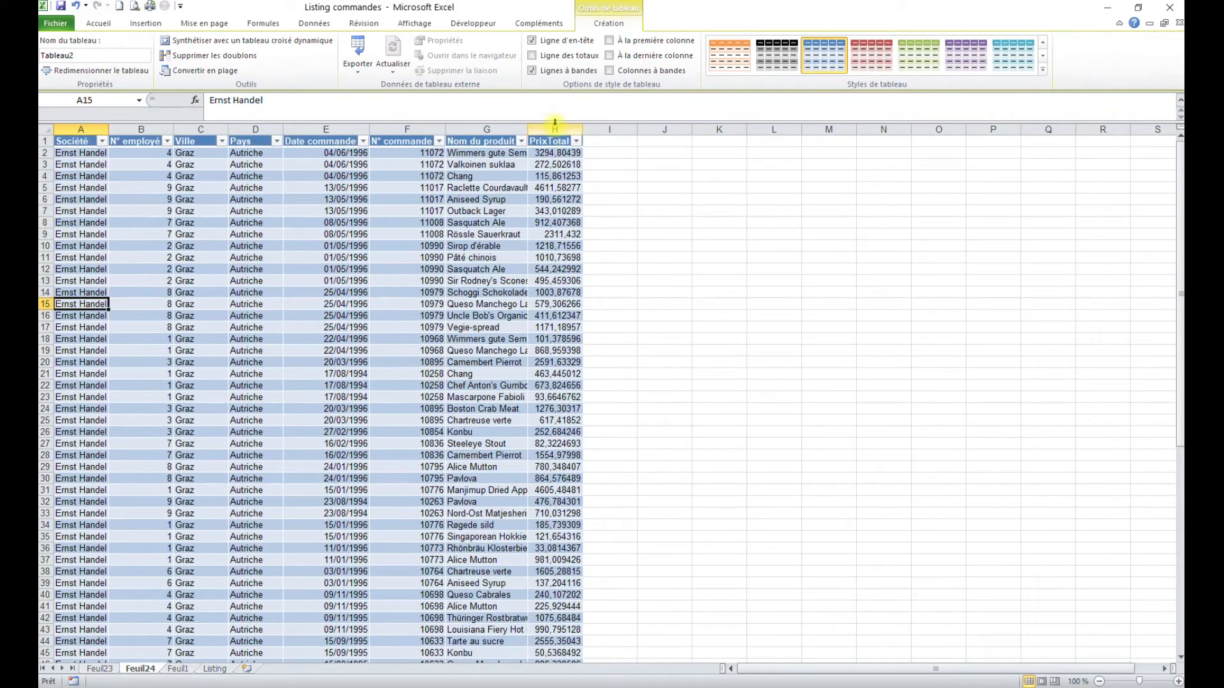
Step: Compare the PrixTotal sum of the Feuil24 detail rows with Ernst Handel's total in Feuil1 and review the extracted order rows
click(554, 122)
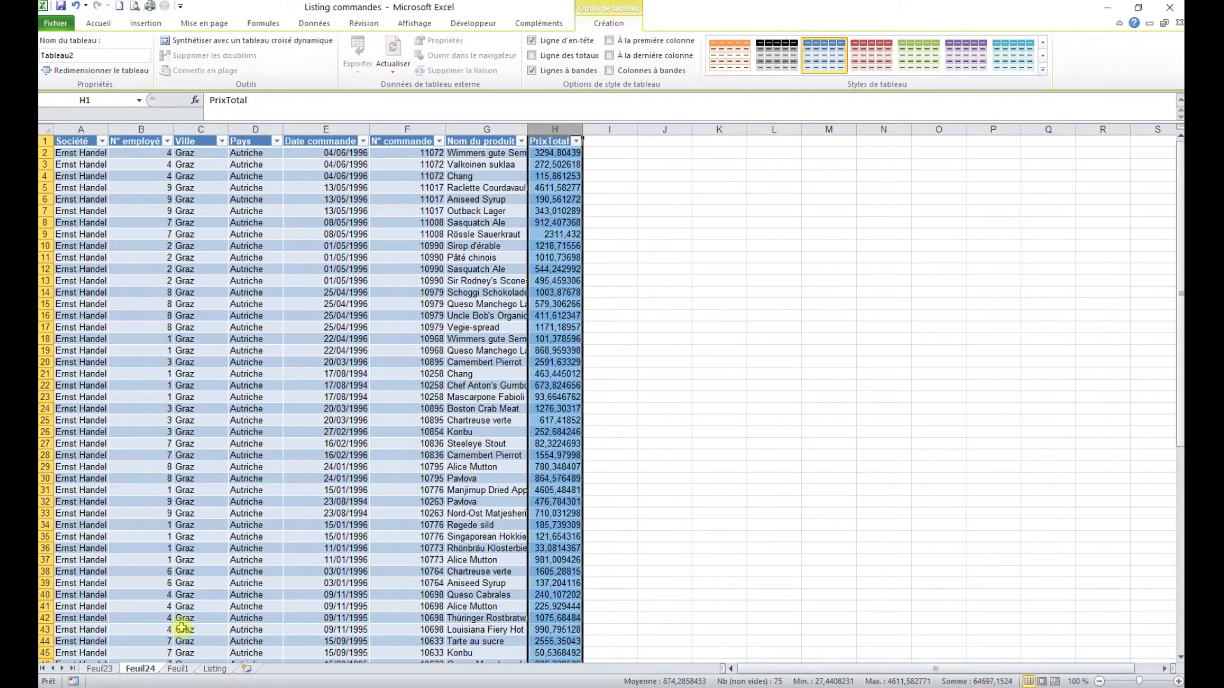
click(178, 668)
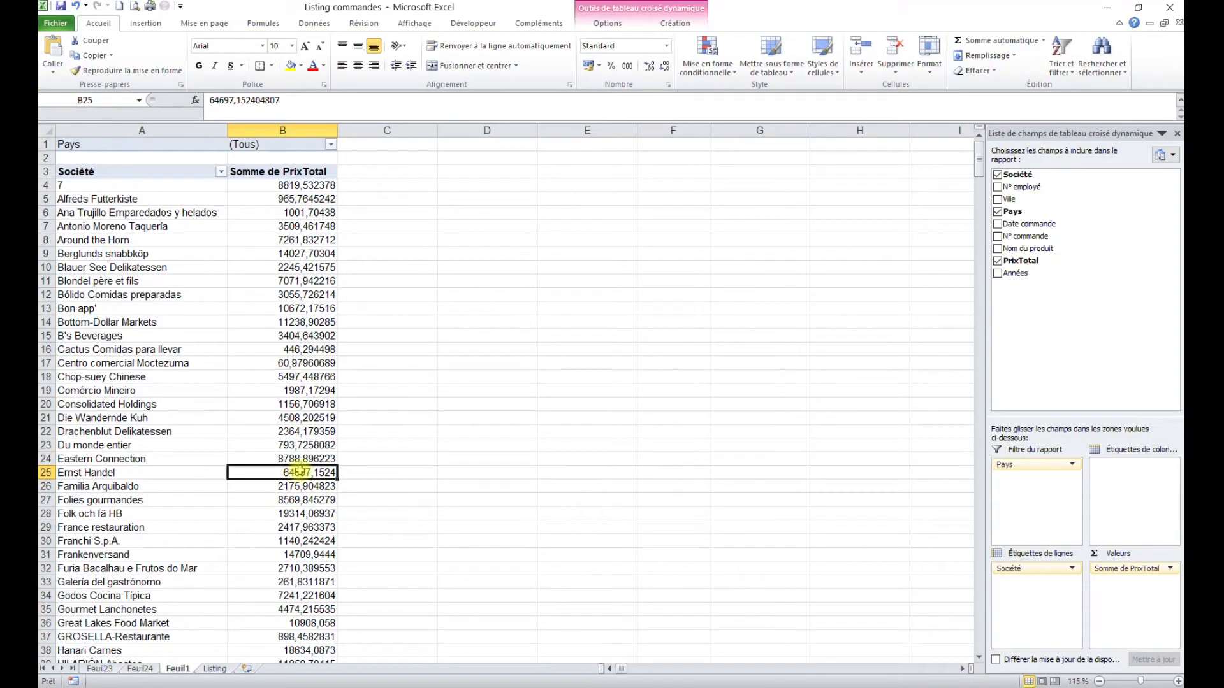
click(151, 312)
click(154, 324)
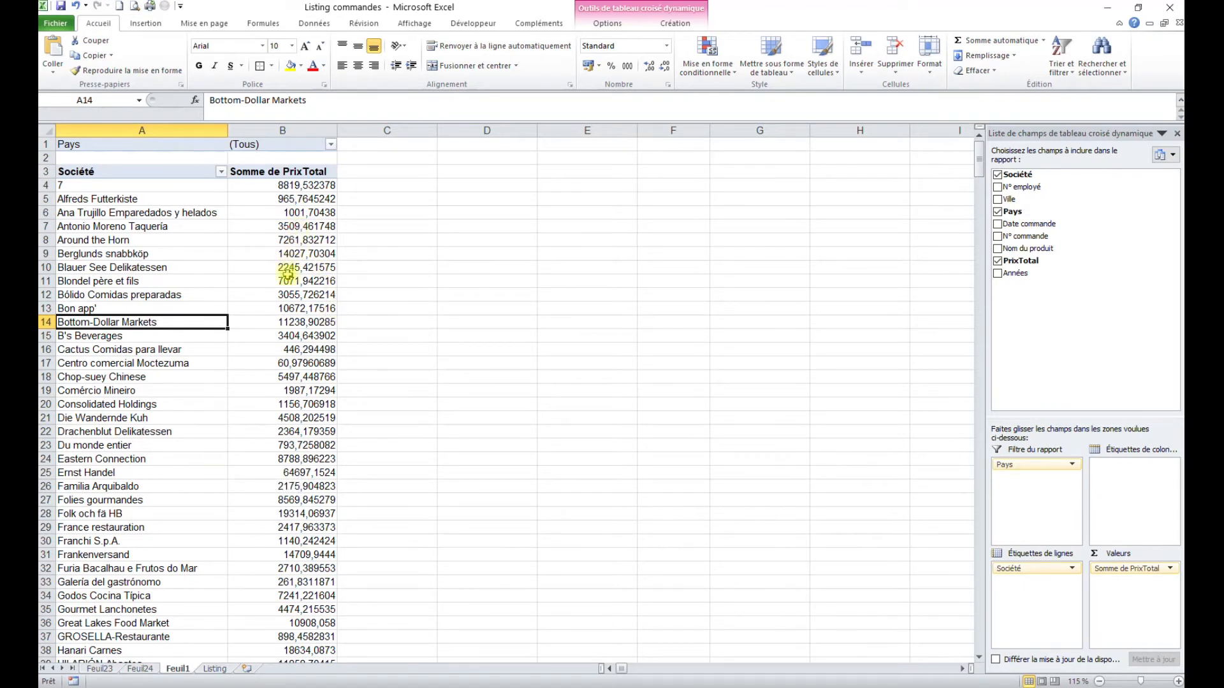
click(139, 671)
click(490, 326)
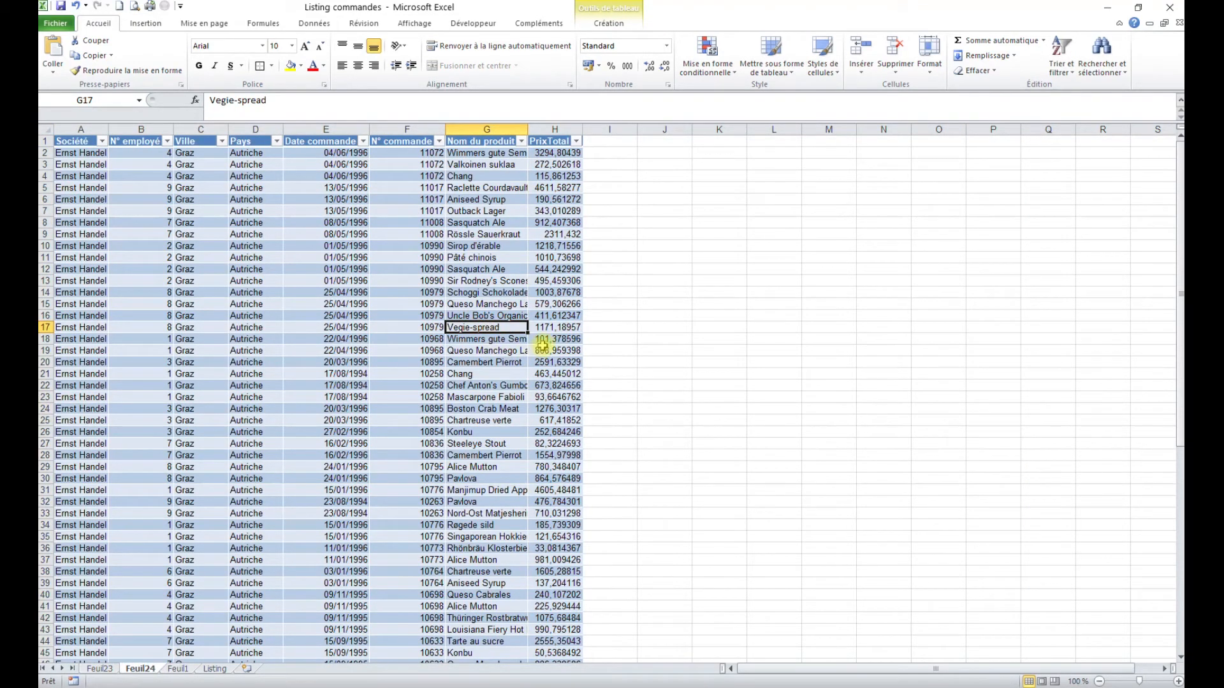
drag(80, 247, 545, 362)
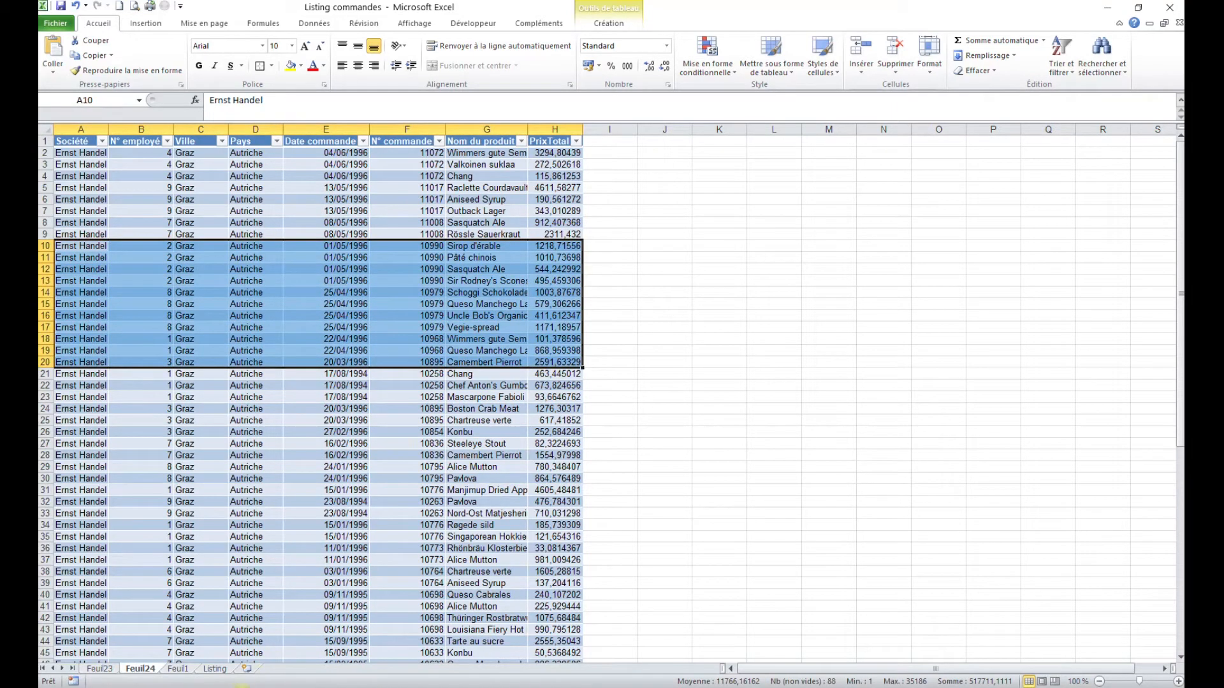
click(403, 396)
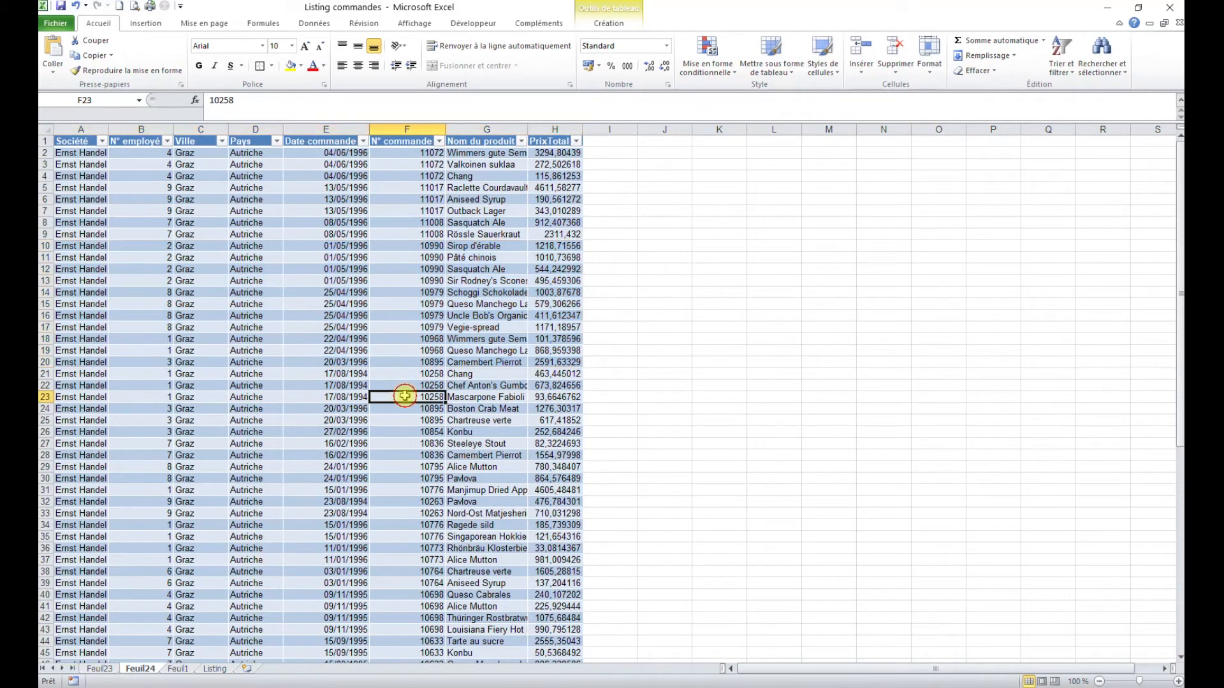
click(178, 669)
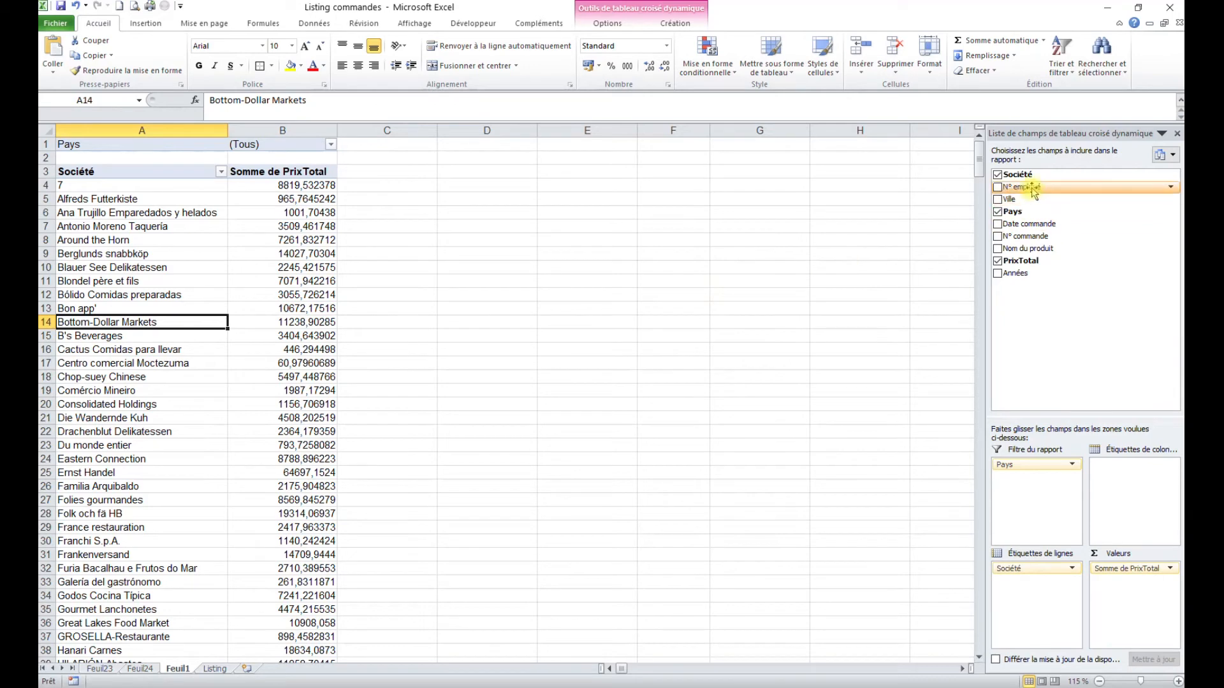
Step: Create a pivot table from Listing!$A$1:$H$1499 on a new sheet, with N° employé as row labels and the sum of PrixTotal as values
click(215, 668)
click(343, 325)
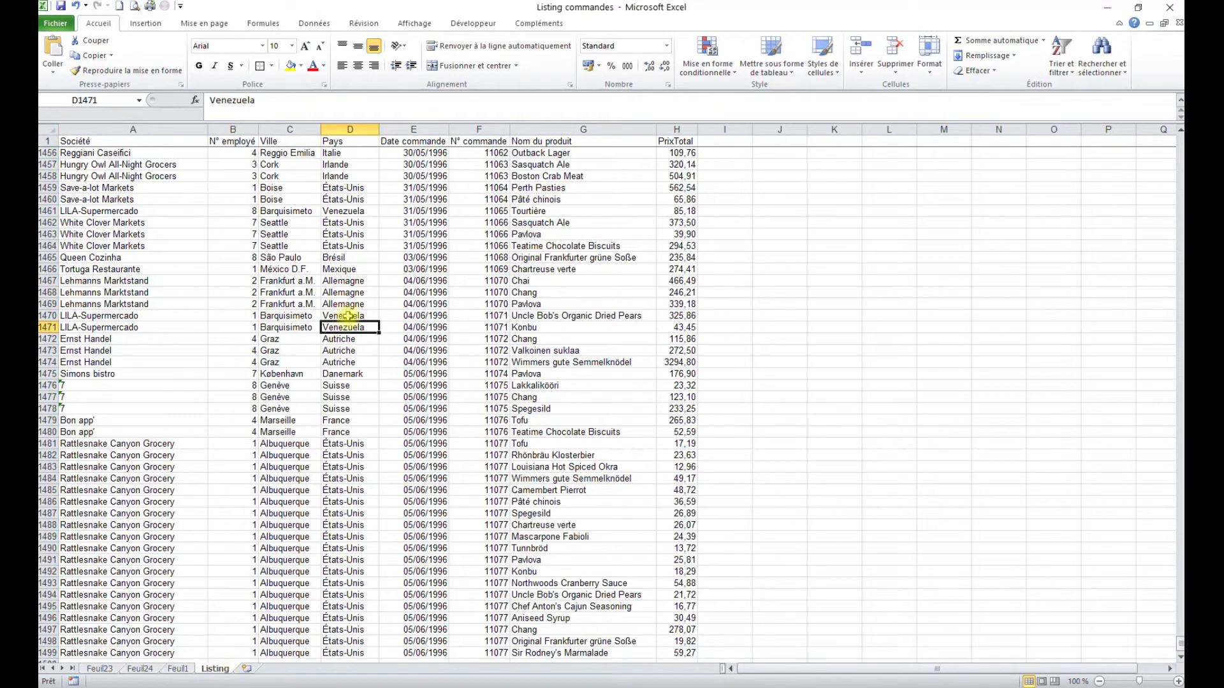
click(160, 24)
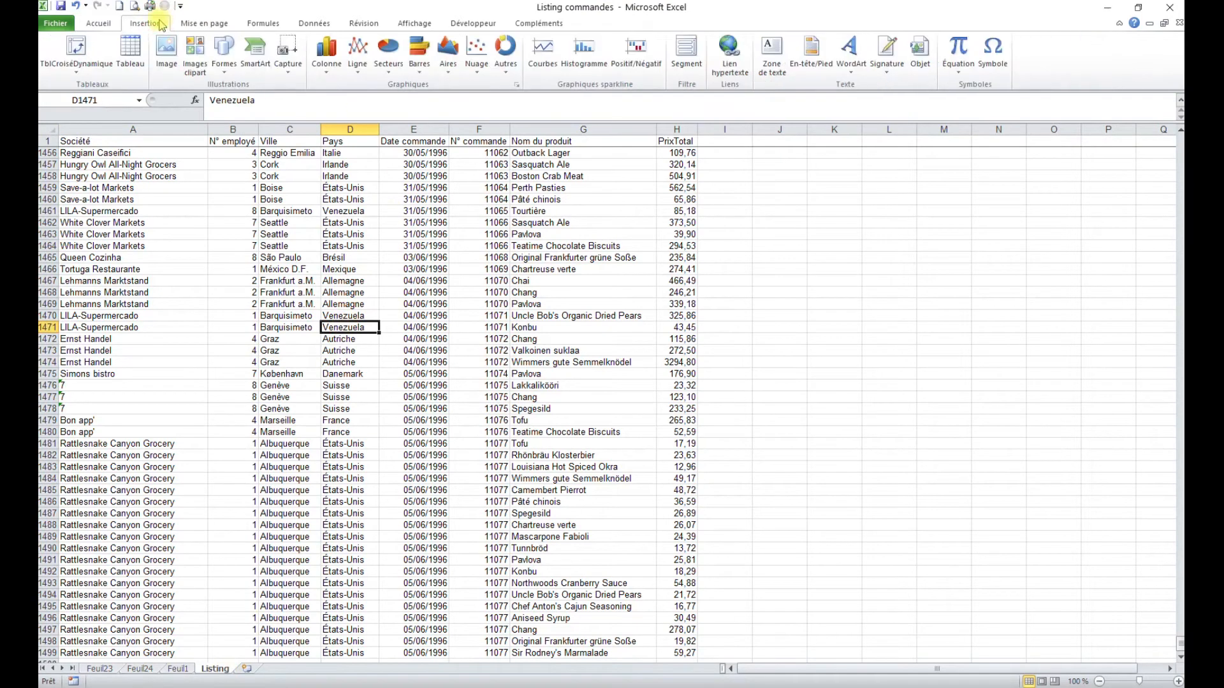
click(83, 51)
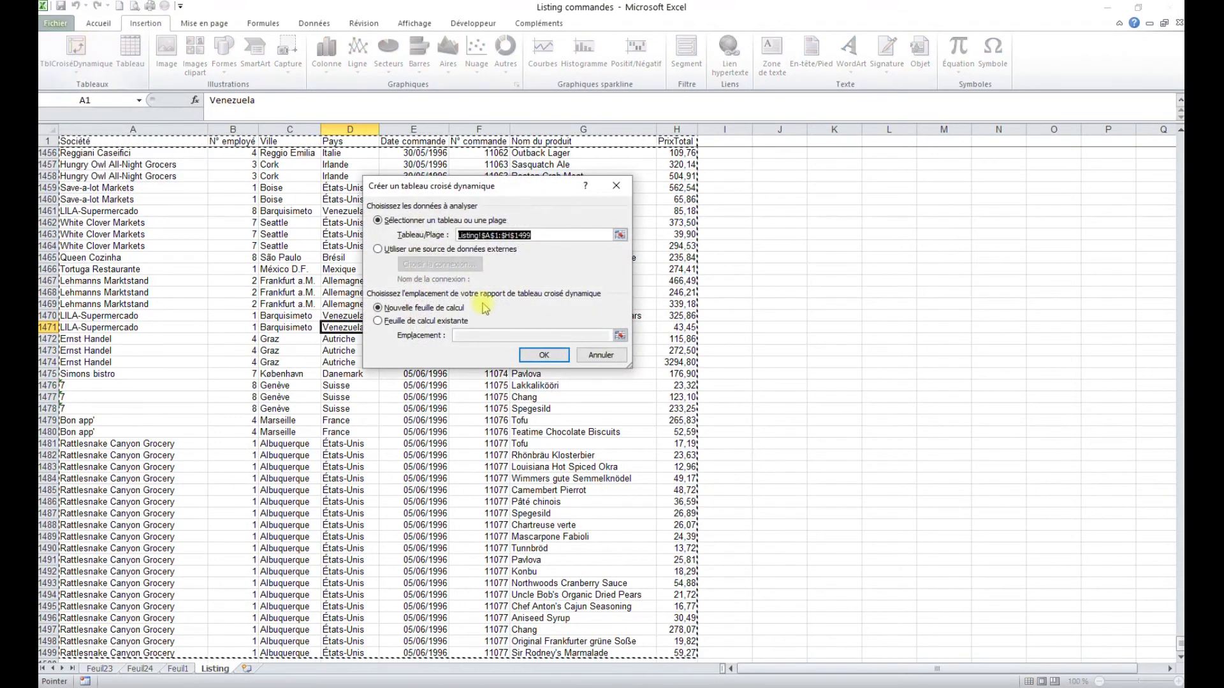
click(545, 364)
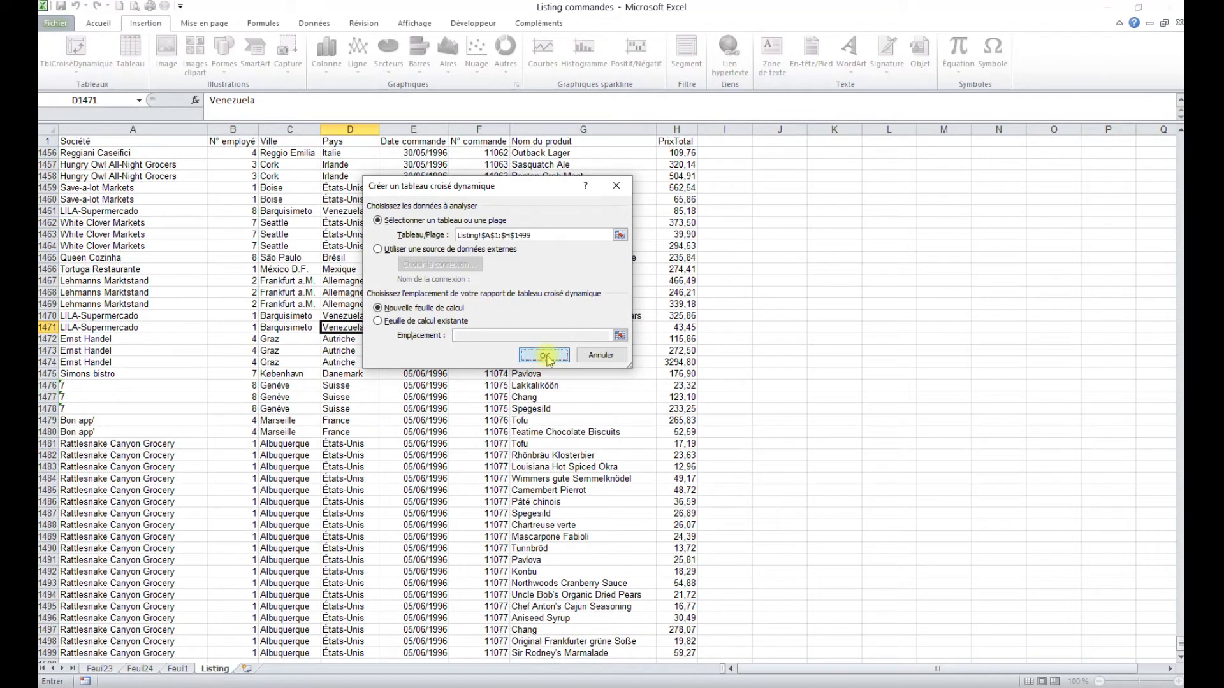
drag(1039, 187, 1043, 582)
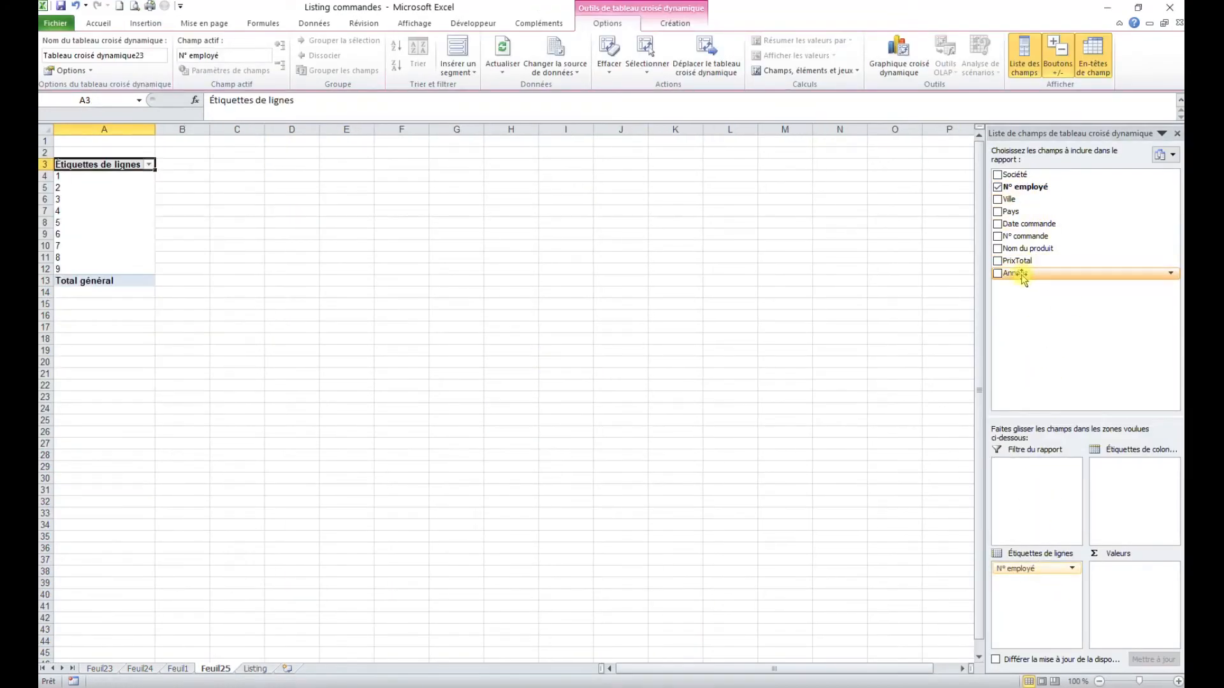
drag(1033, 263, 1142, 580)
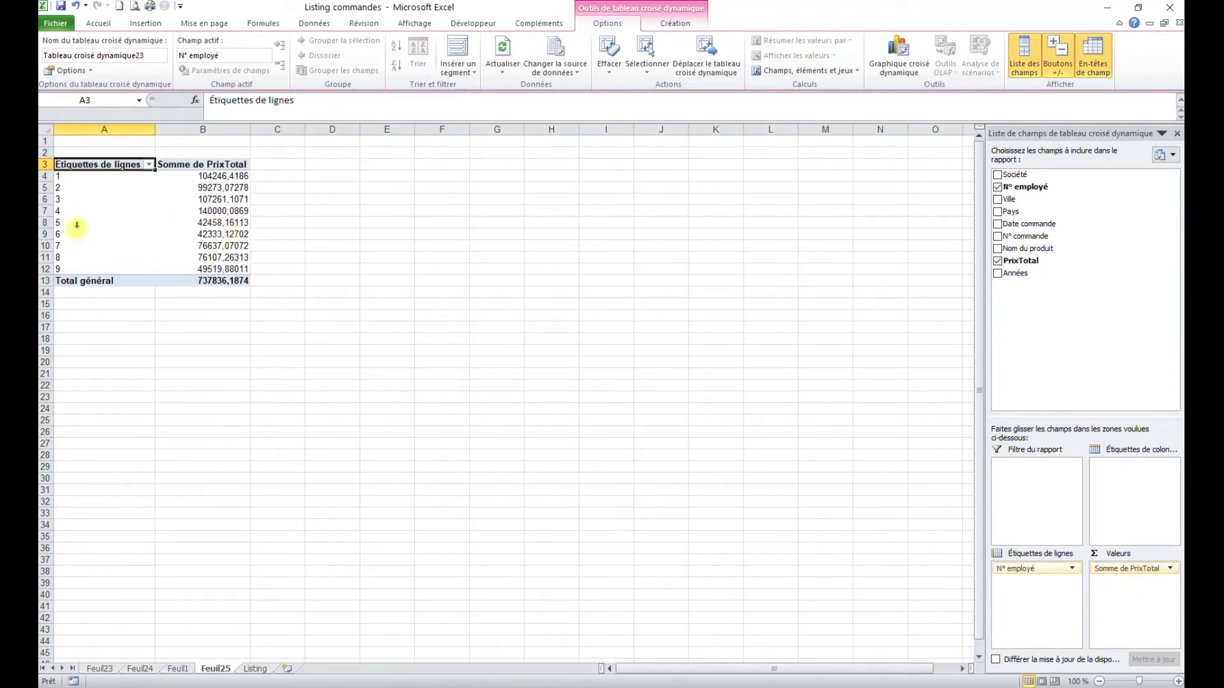
Step: Extract the detail records behind employee 5's PrixTotal sum to a new sheet and read through them
drag(58, 223, 227, 222)
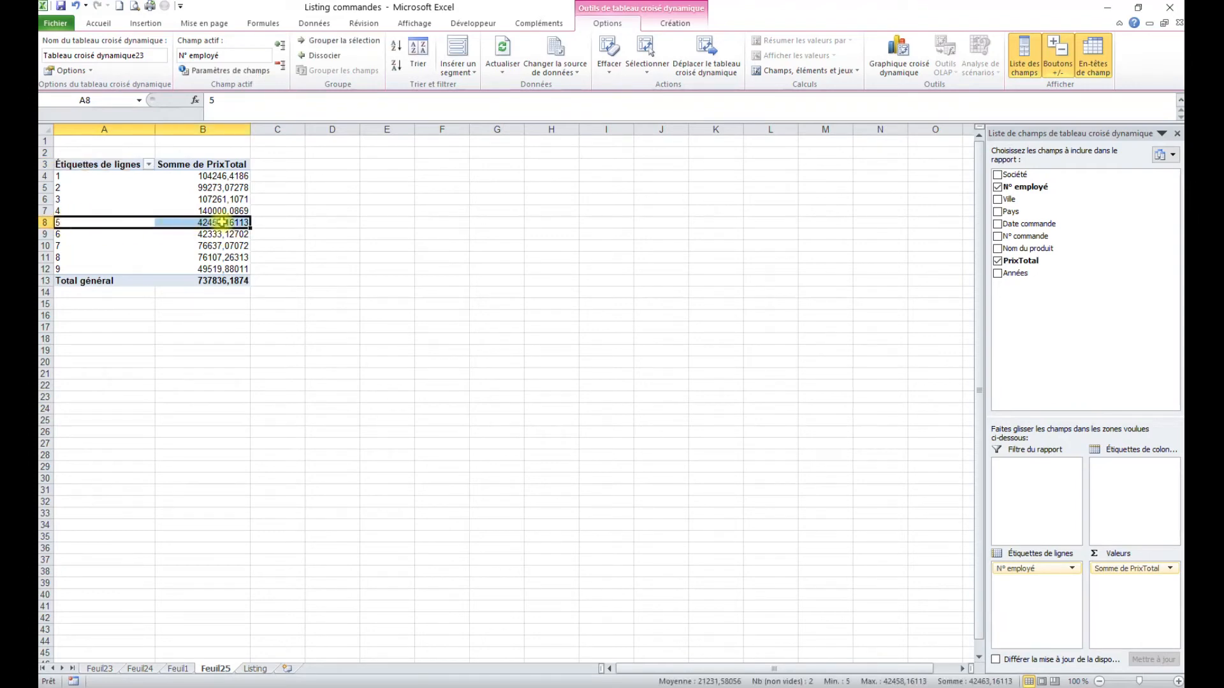
double_click(226, 222)
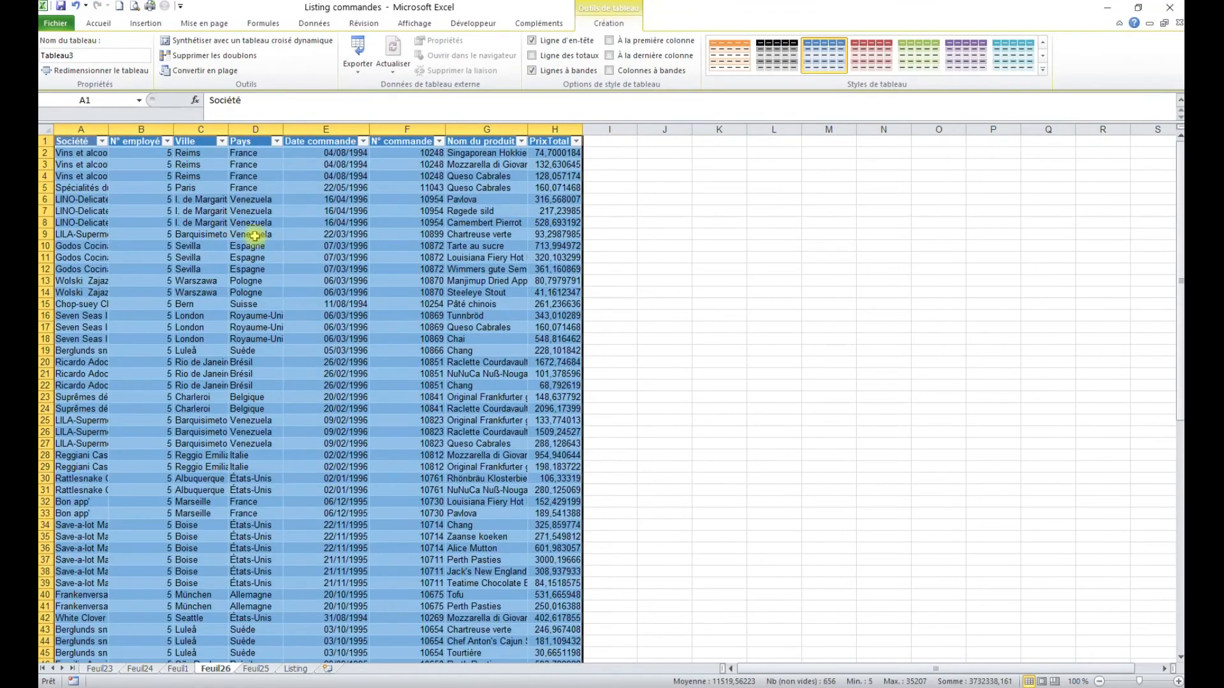
scroll(234, 224, down, 14)
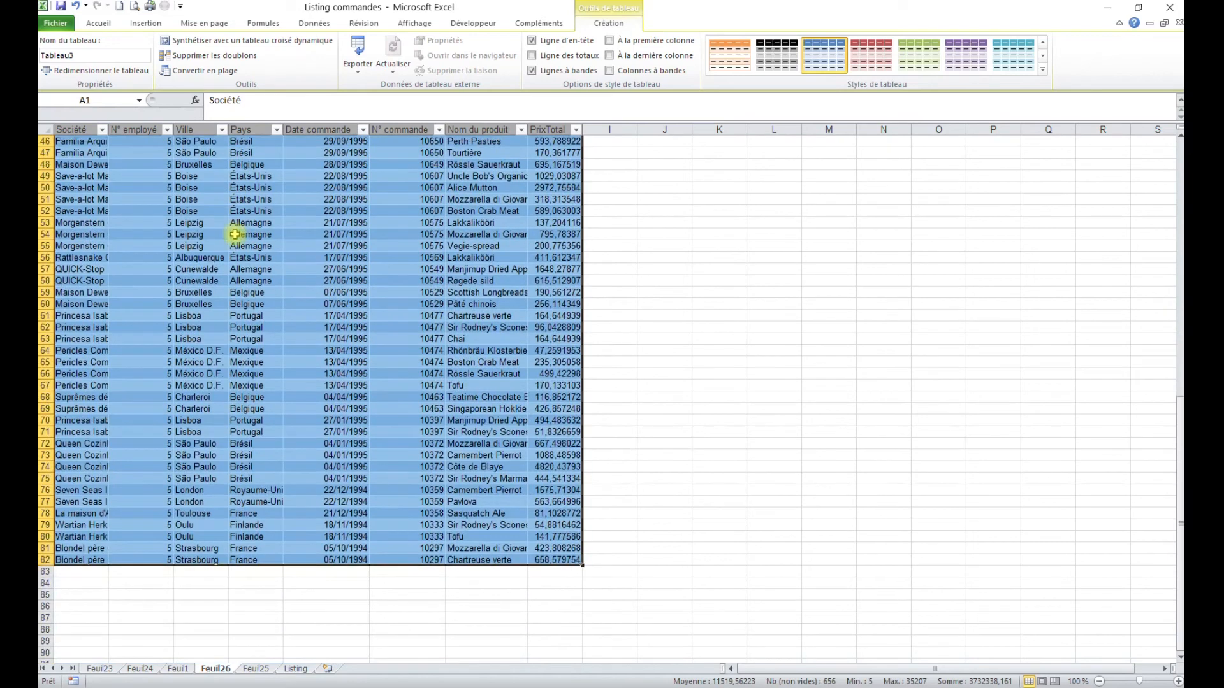
scroll(235, 234, up, 15)
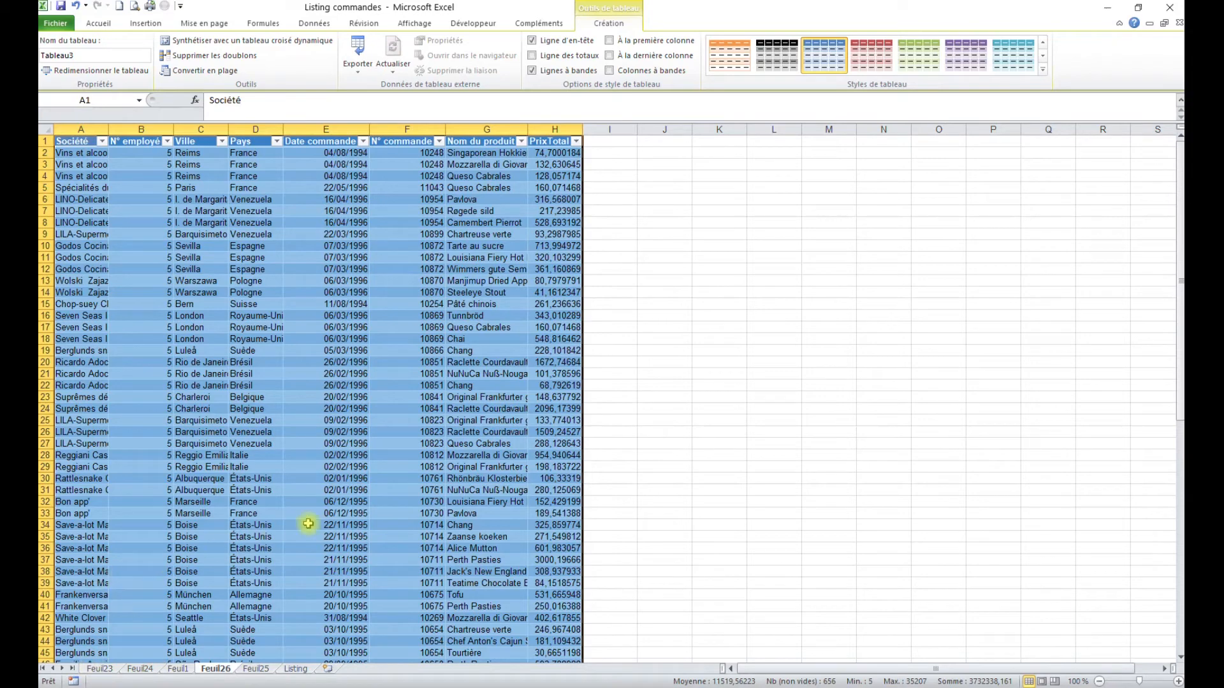
Step: Delete the sheets Feuil23, Feuil24, Feuil25 and Feuil26 together, leaving Feuil1 and Listing in the workbook
click(295, 668)
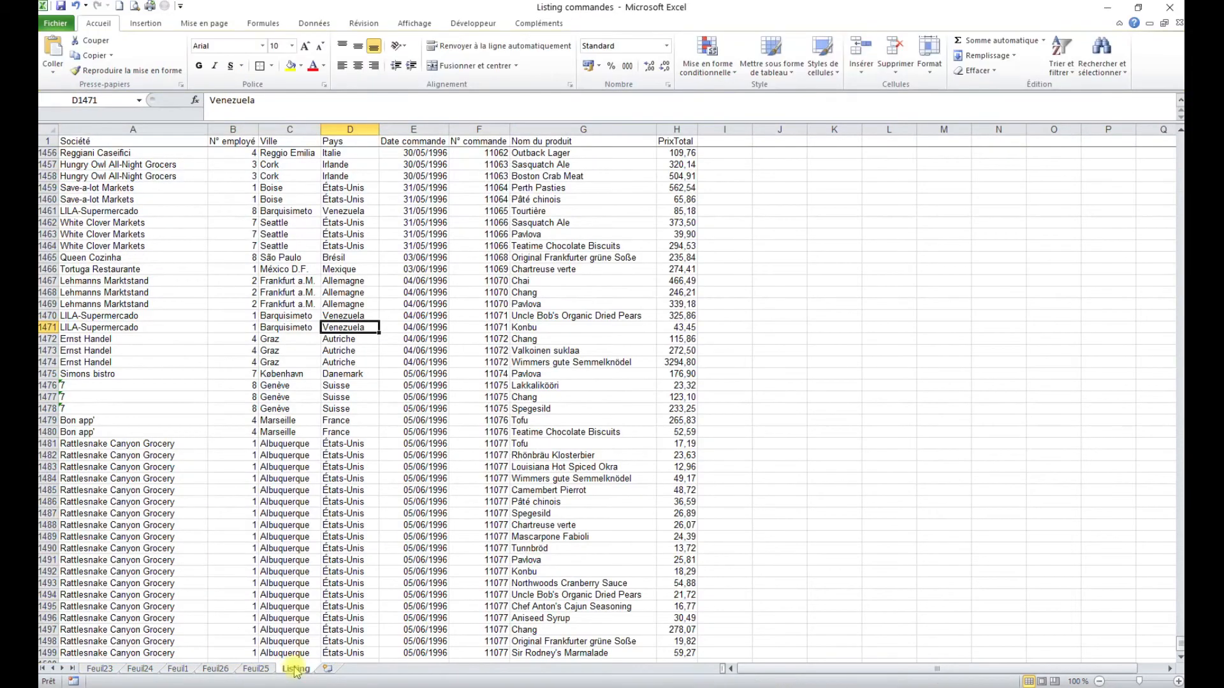
click(255, 669)
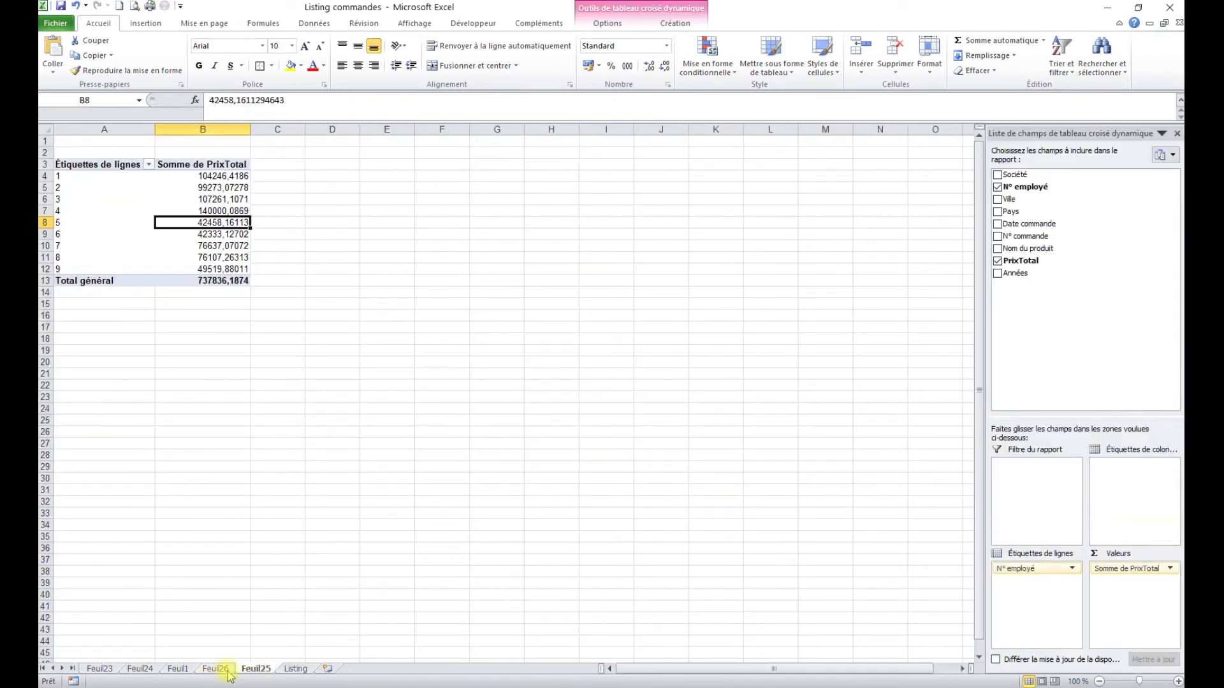
ctrl+click(227, 670)
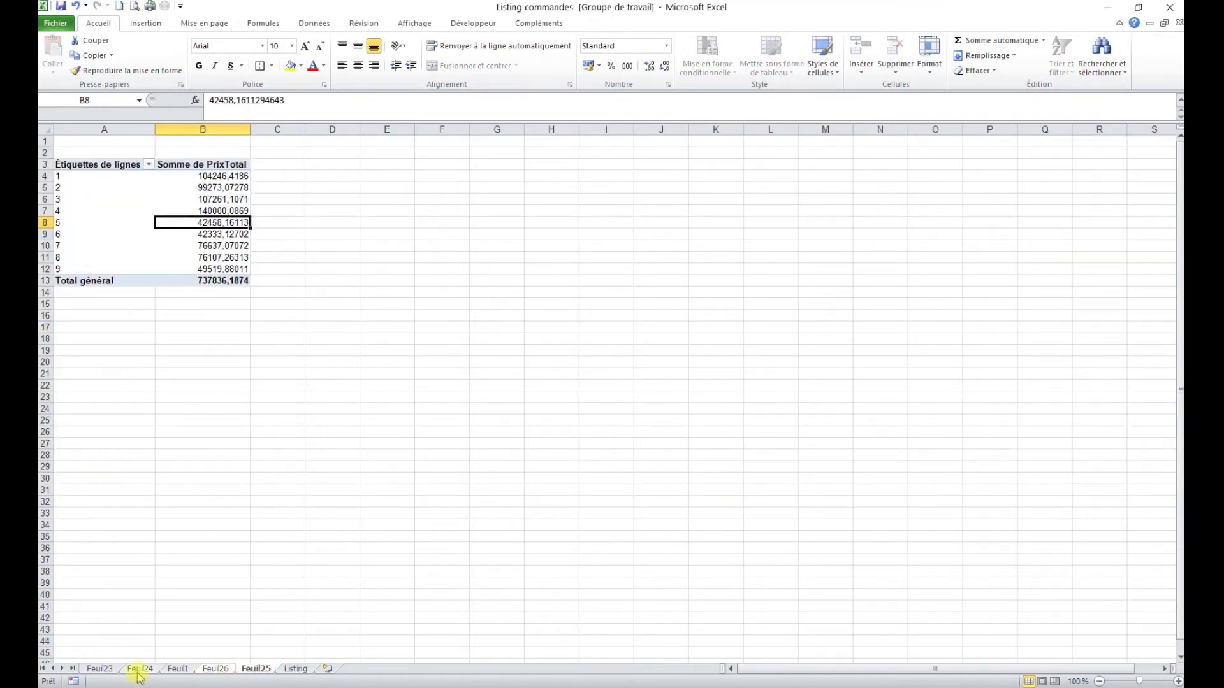
right_click(97, 669)
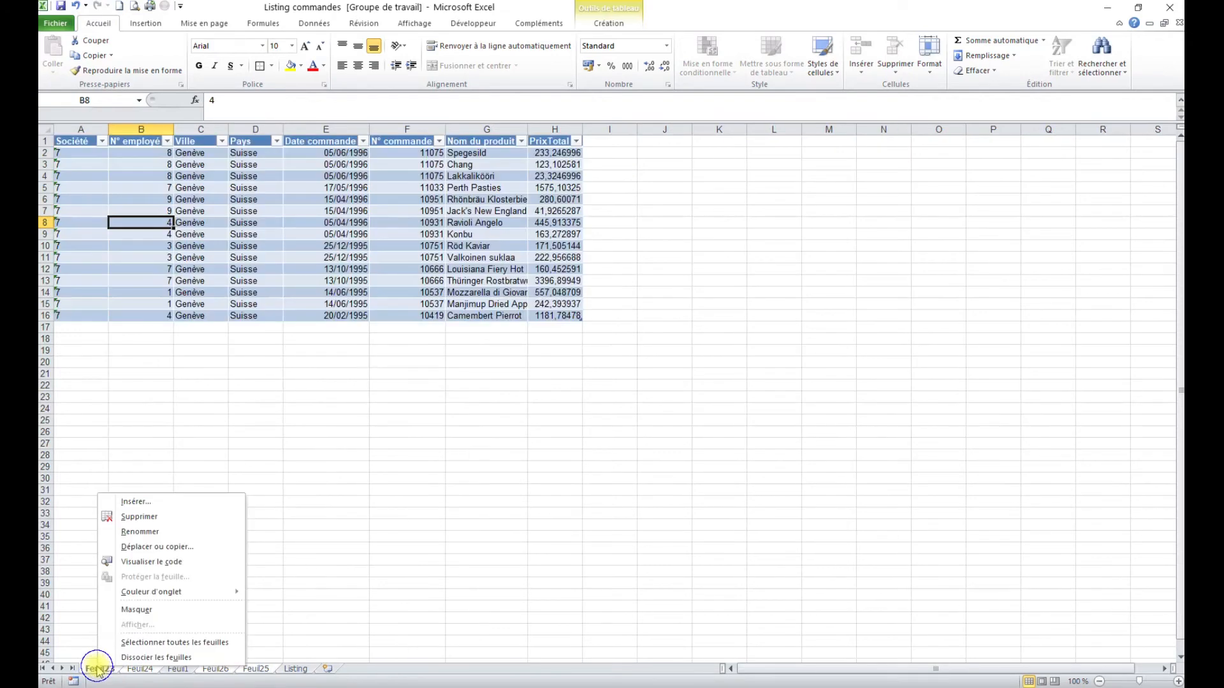
click(173, 521)
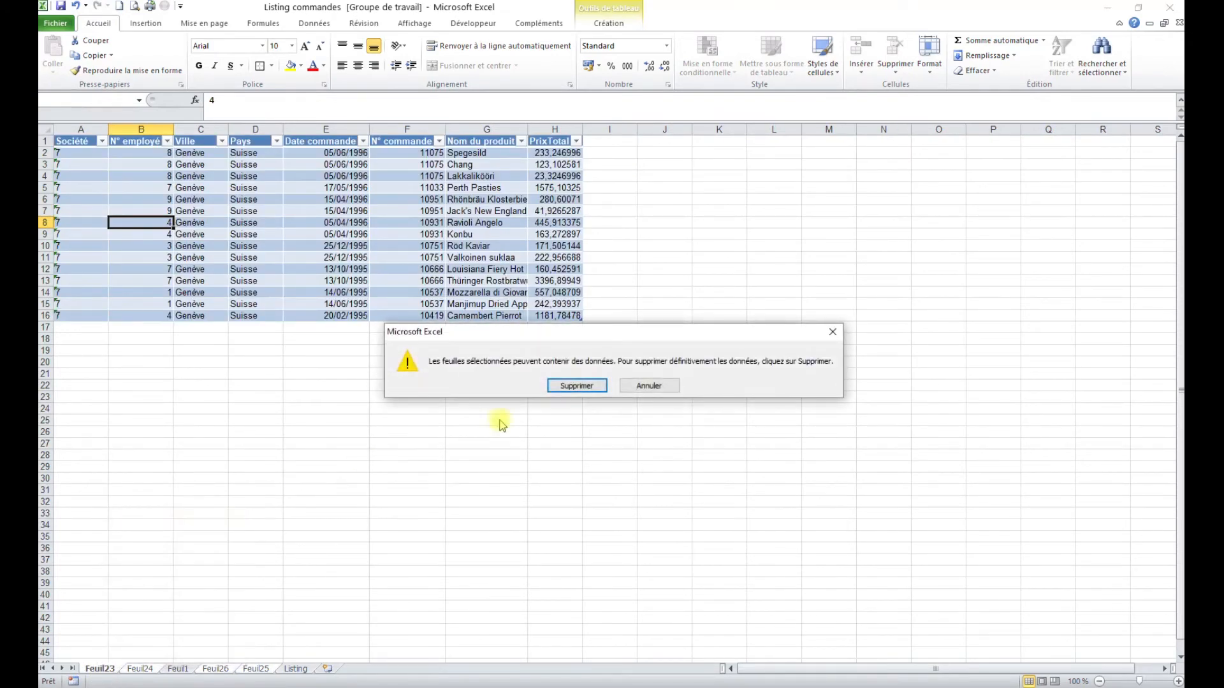
click(574, 386)
click(289, 327)
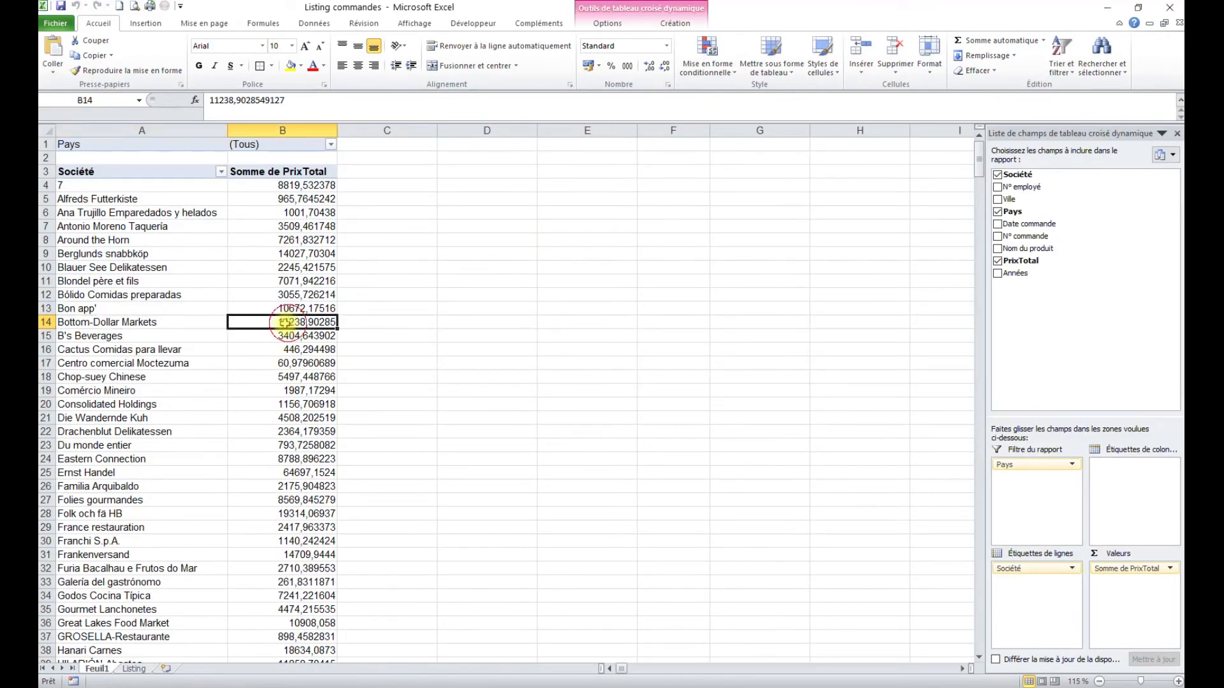
click(113, 263)
click(142, 221)
click(293, 224)
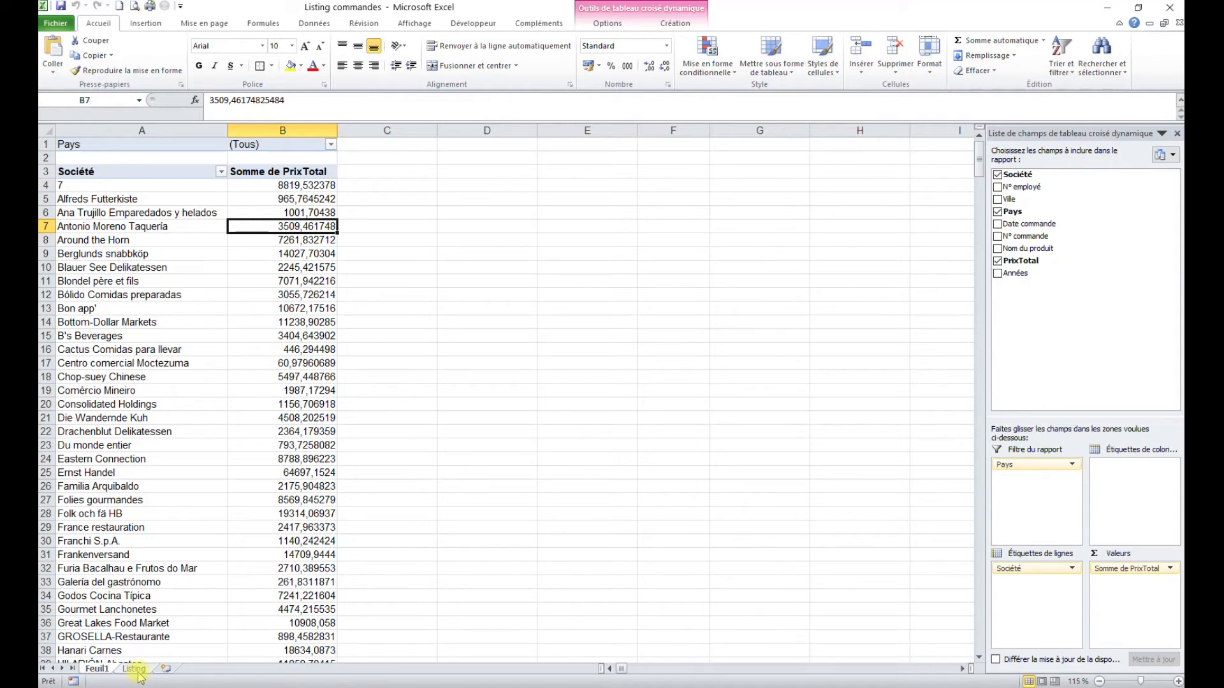
click(300, 323)
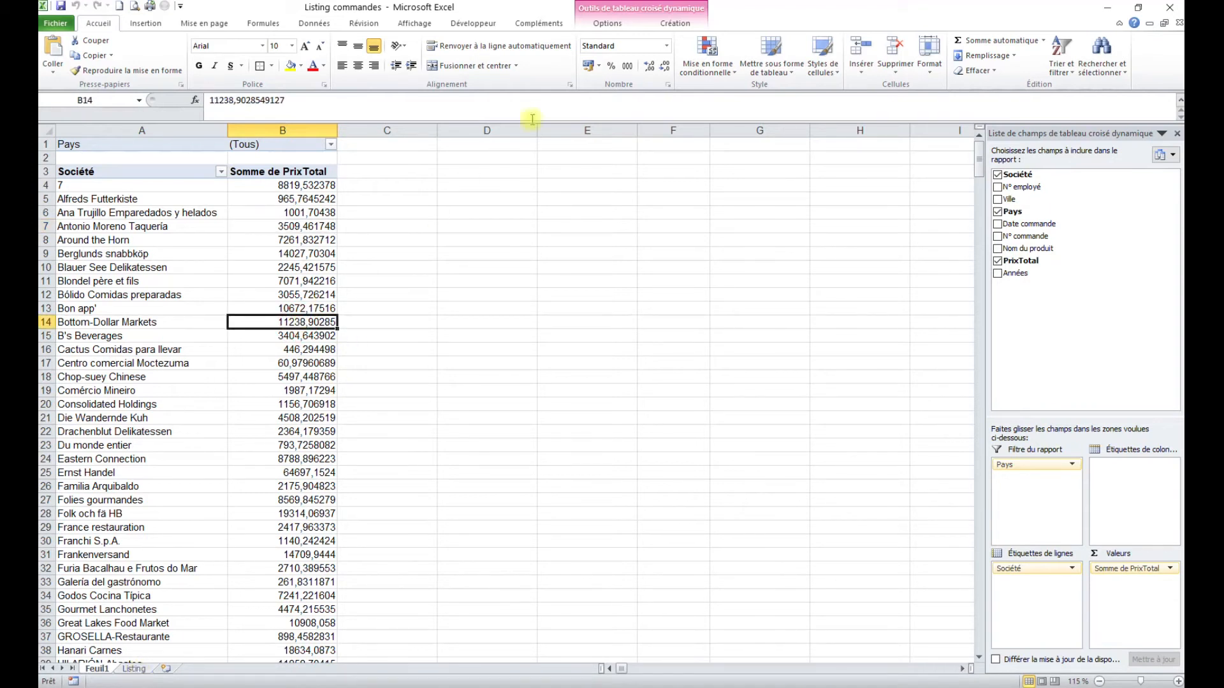
click(609, 23)
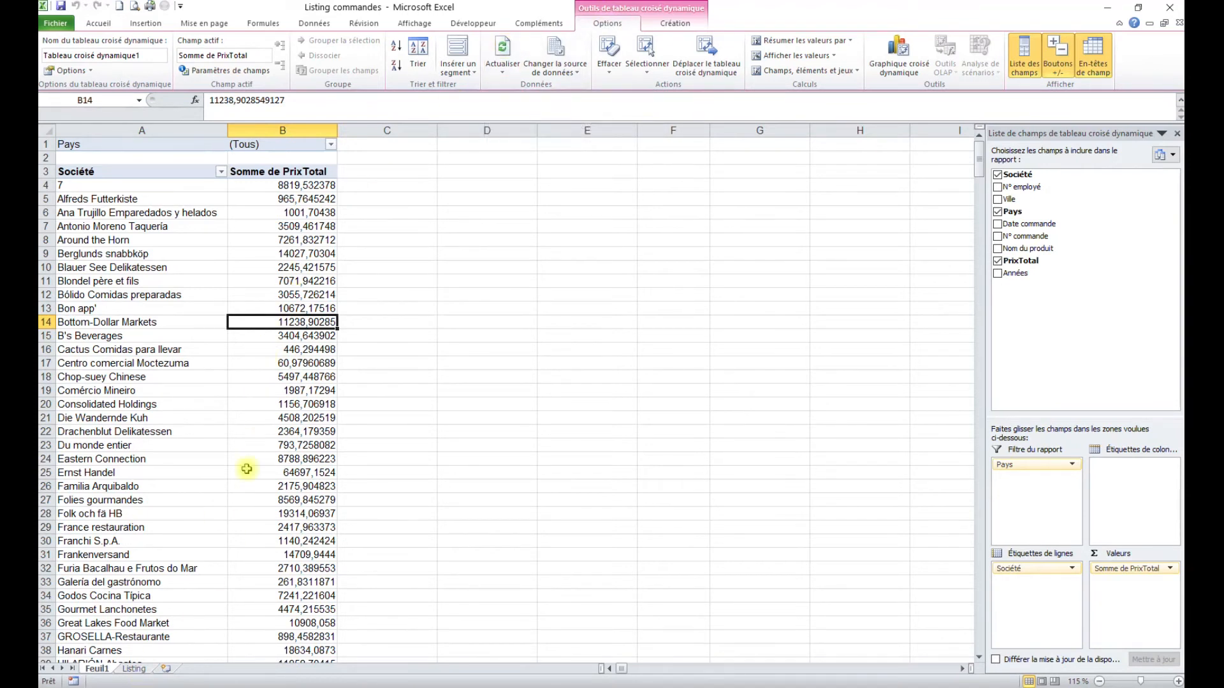
click(302, 364)
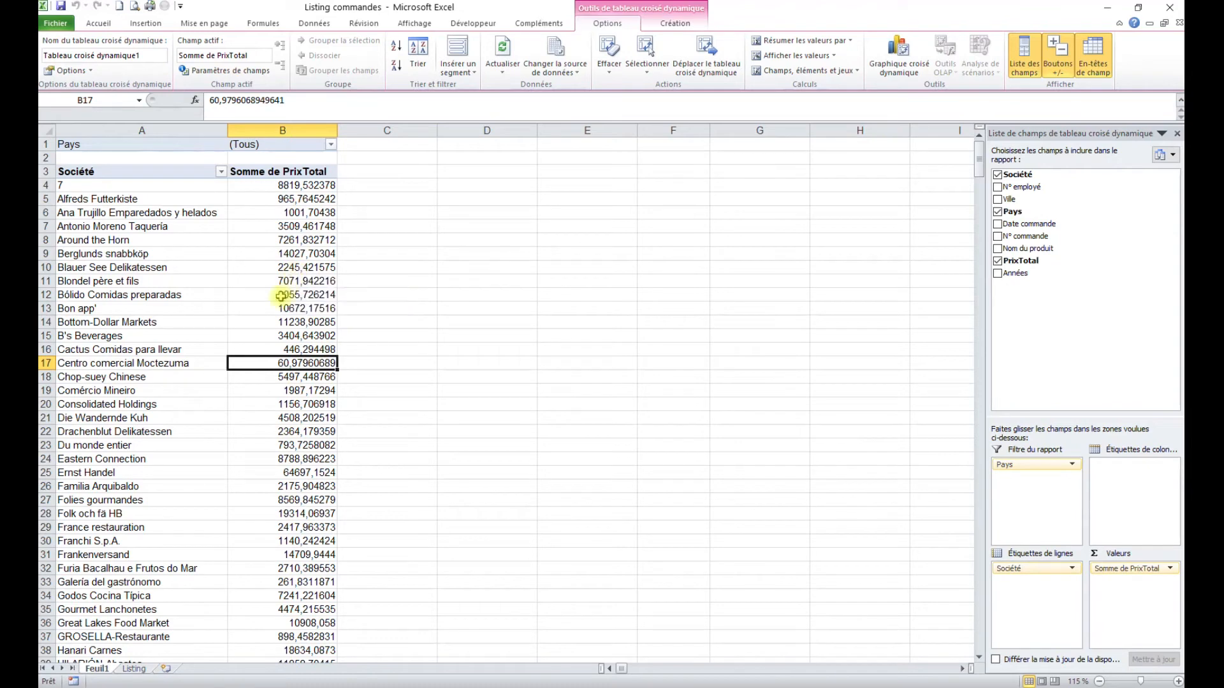
click(301, 444)
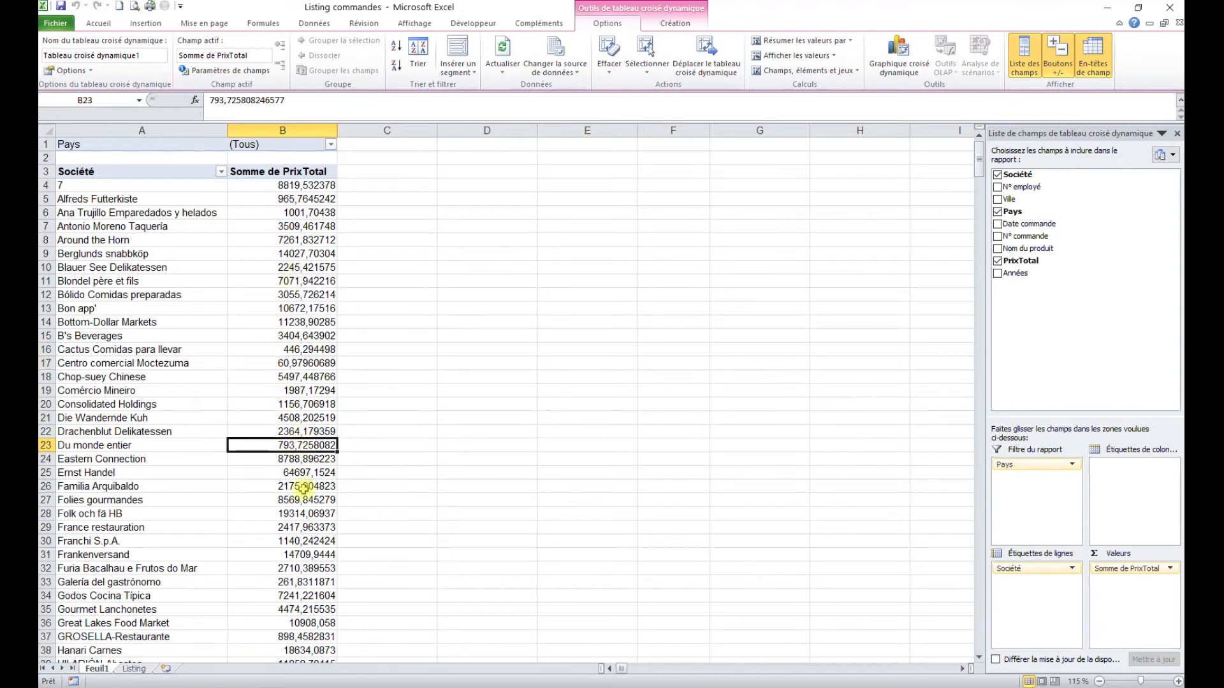
Step: Set the PrixTotal of company "7"'s Lakkalikööri order in cell H1476 of the Listing sheet to 230000
click(135, 669)
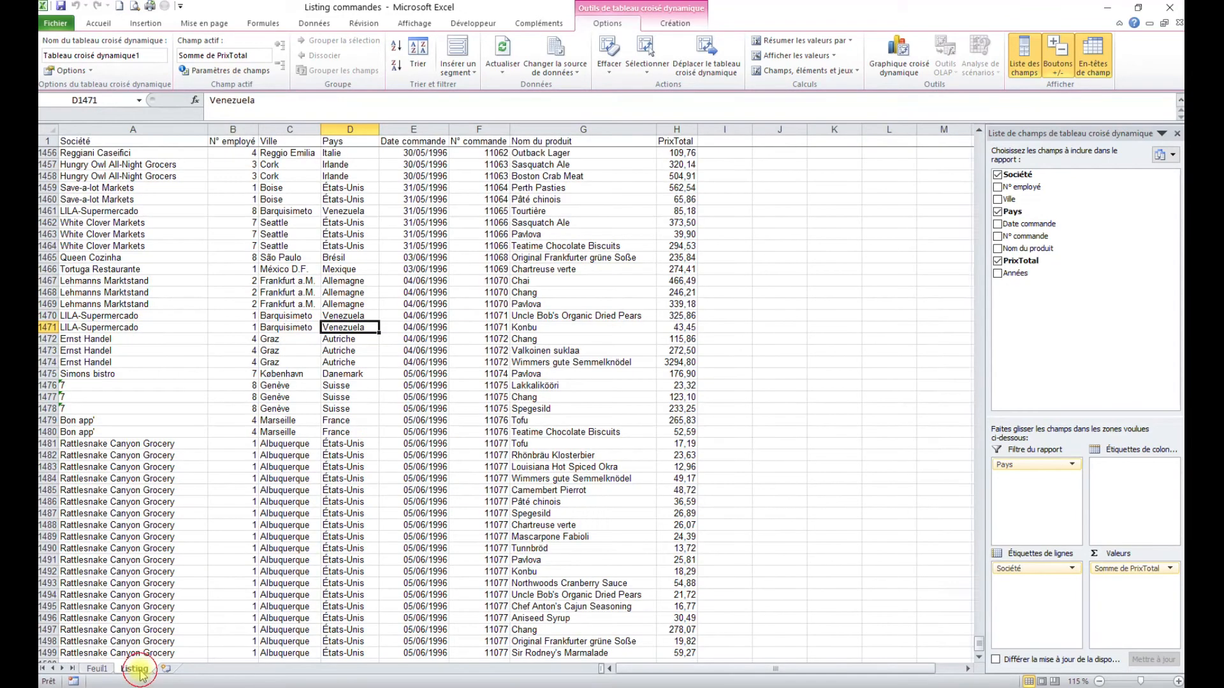
click(99, 385)
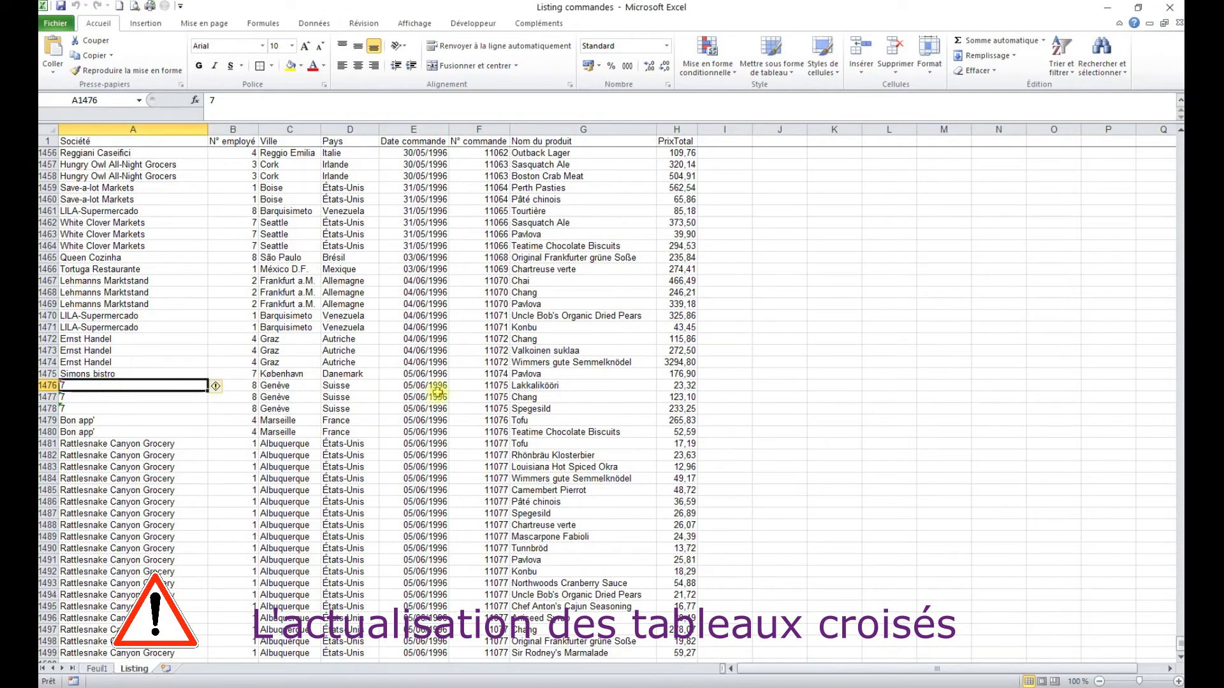
click(679, 386)
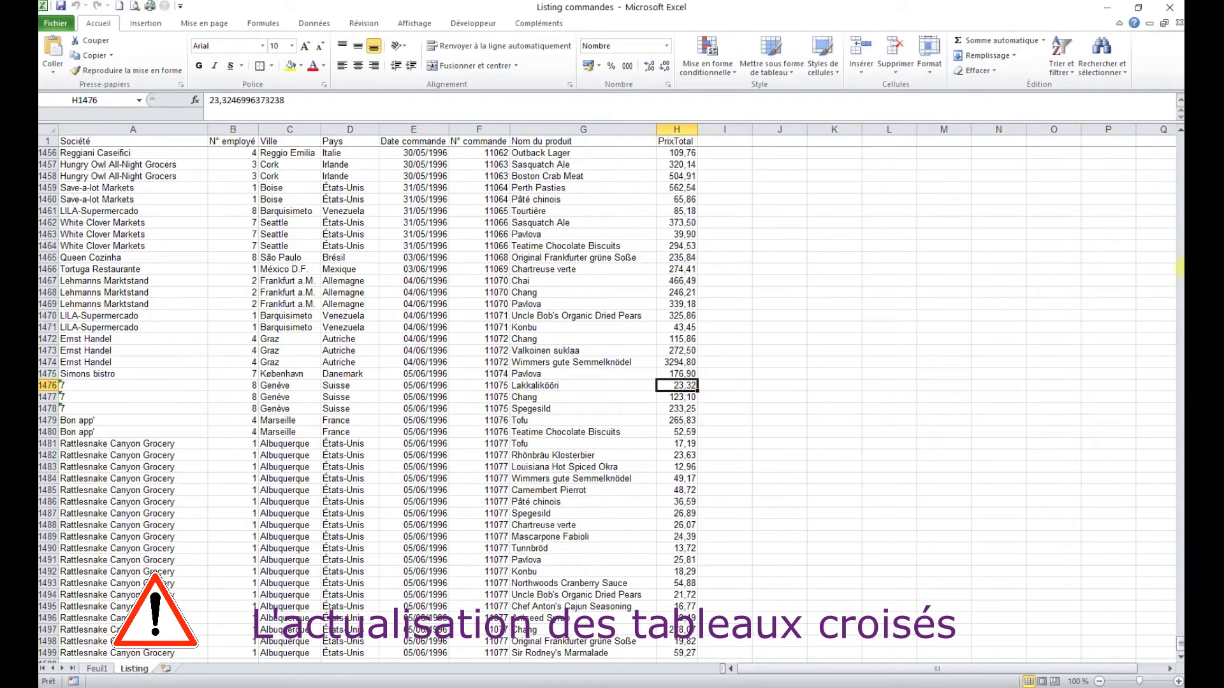
text(230)
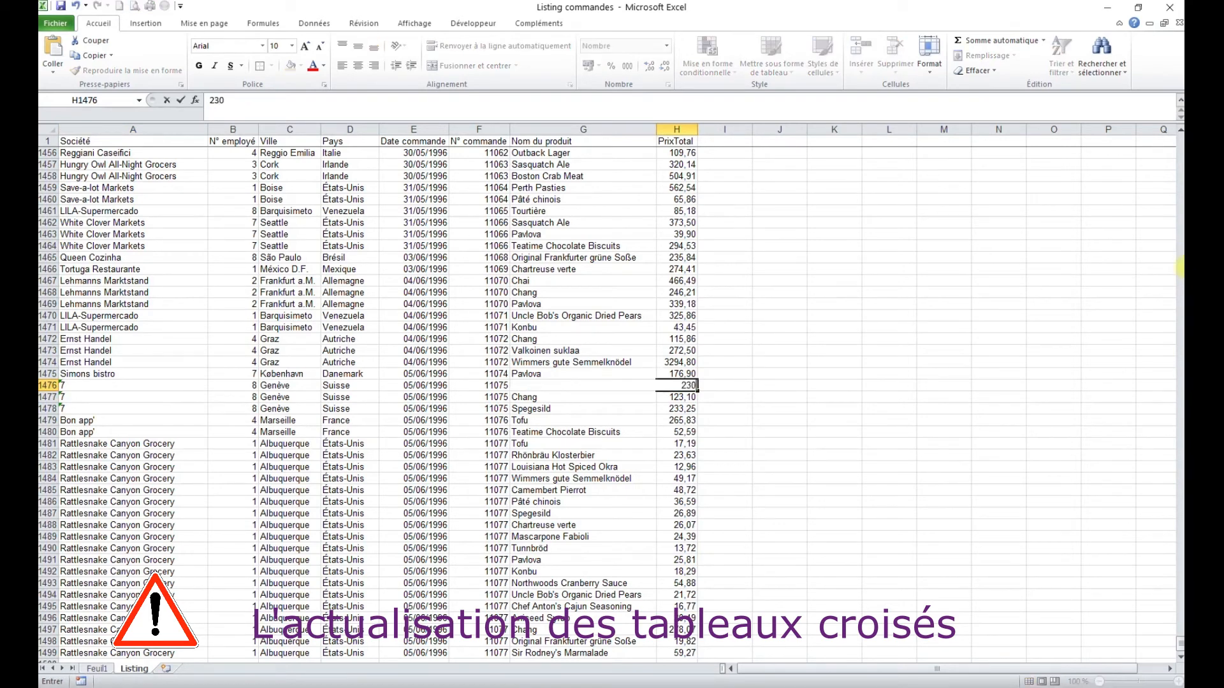
text(000)
click(673, 409)
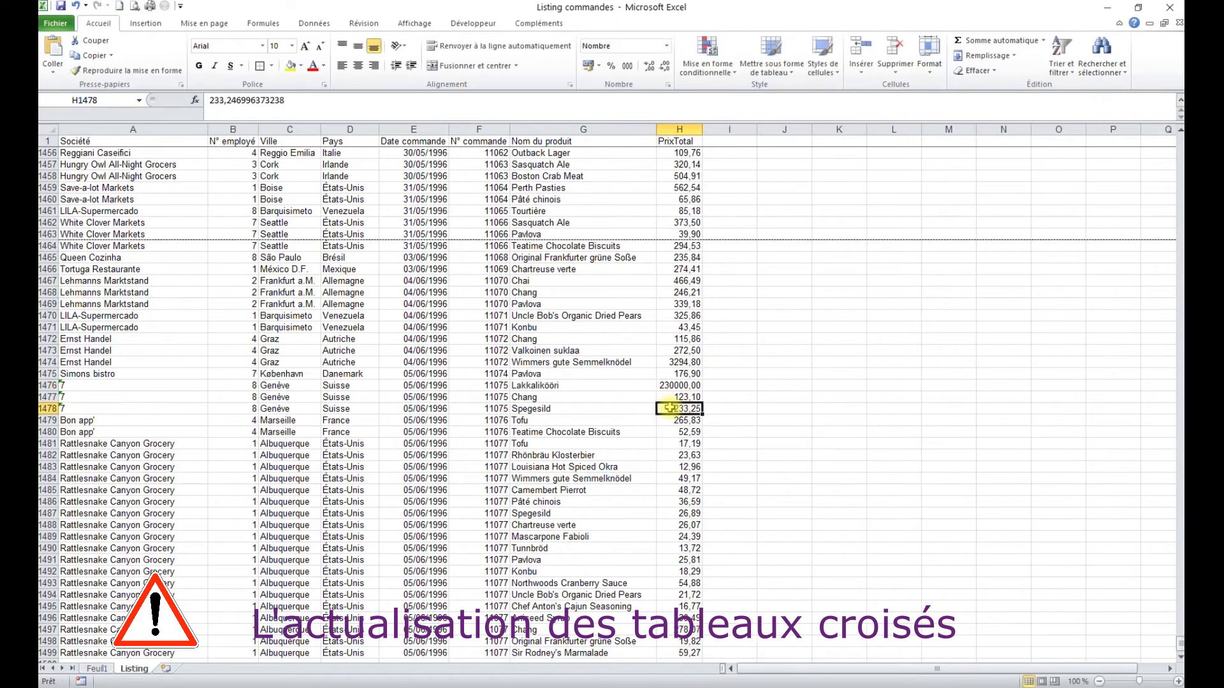
Step: Check company "7"'s PrixTotal sum in the Feuil1 pivot table against the edited source data
click(96, 669)
click(262, 185)
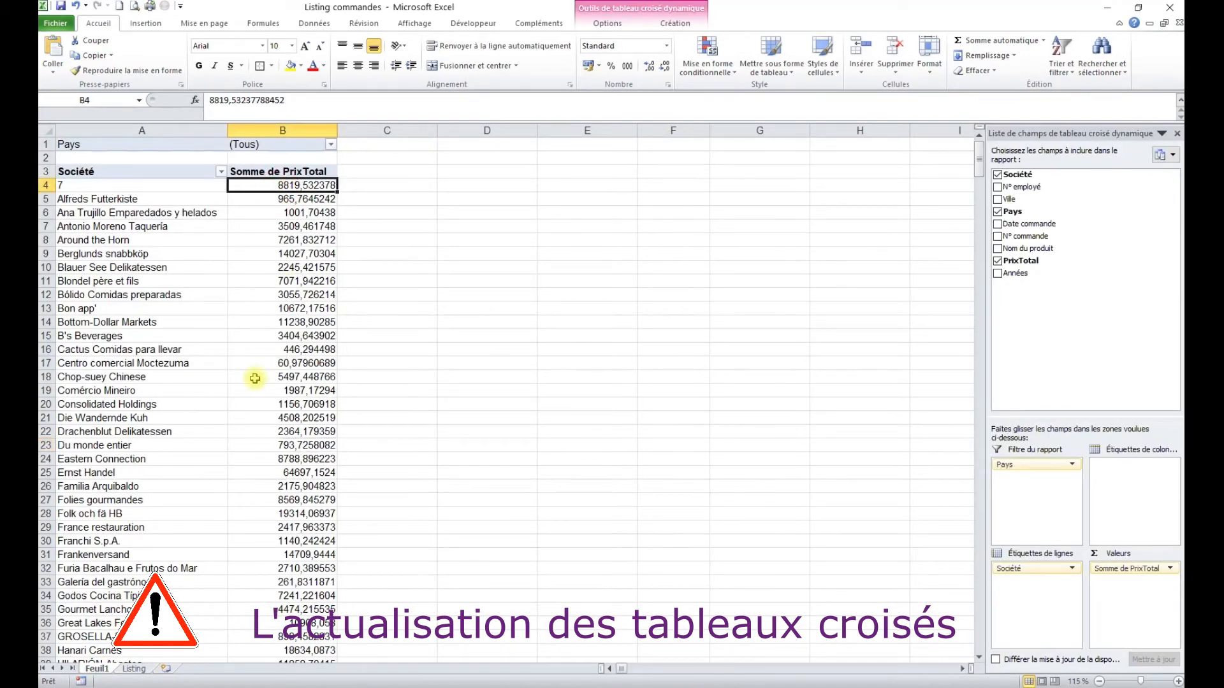
mouse_move(255, 379)
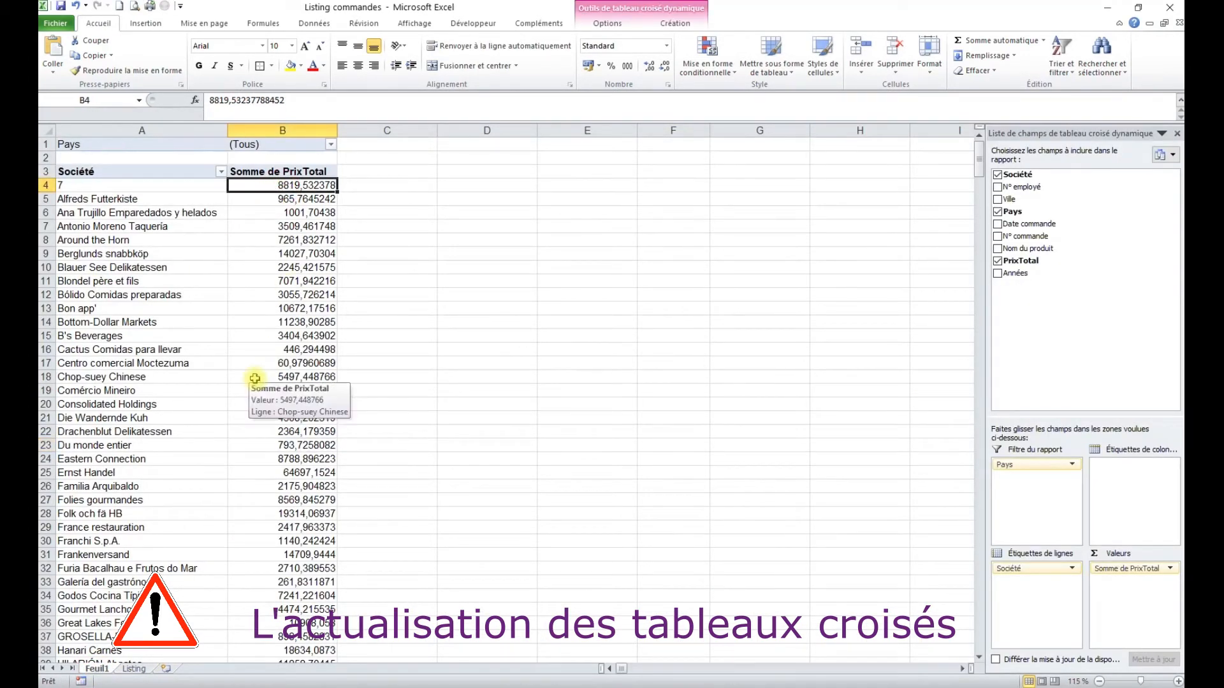
Step: Refresh the Feuil1 pivot table and check company "7"'s PrixTotal sum
click(607, 24)
click(505, 51)
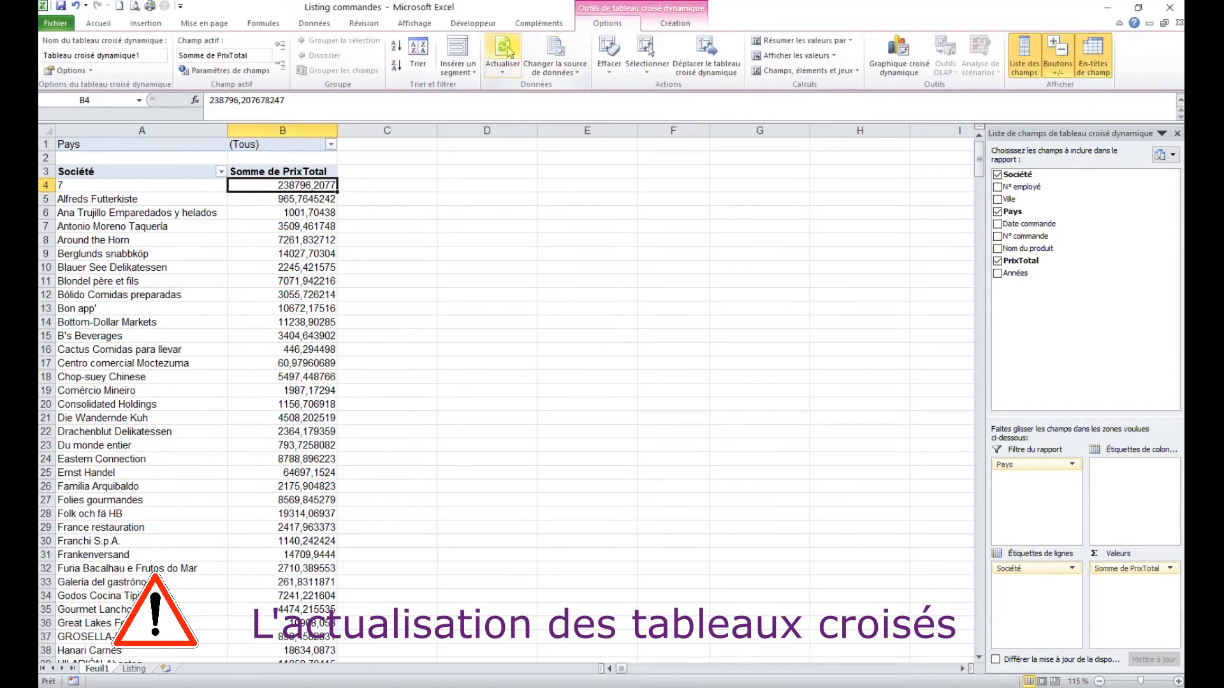
mouse_move(296, 188)
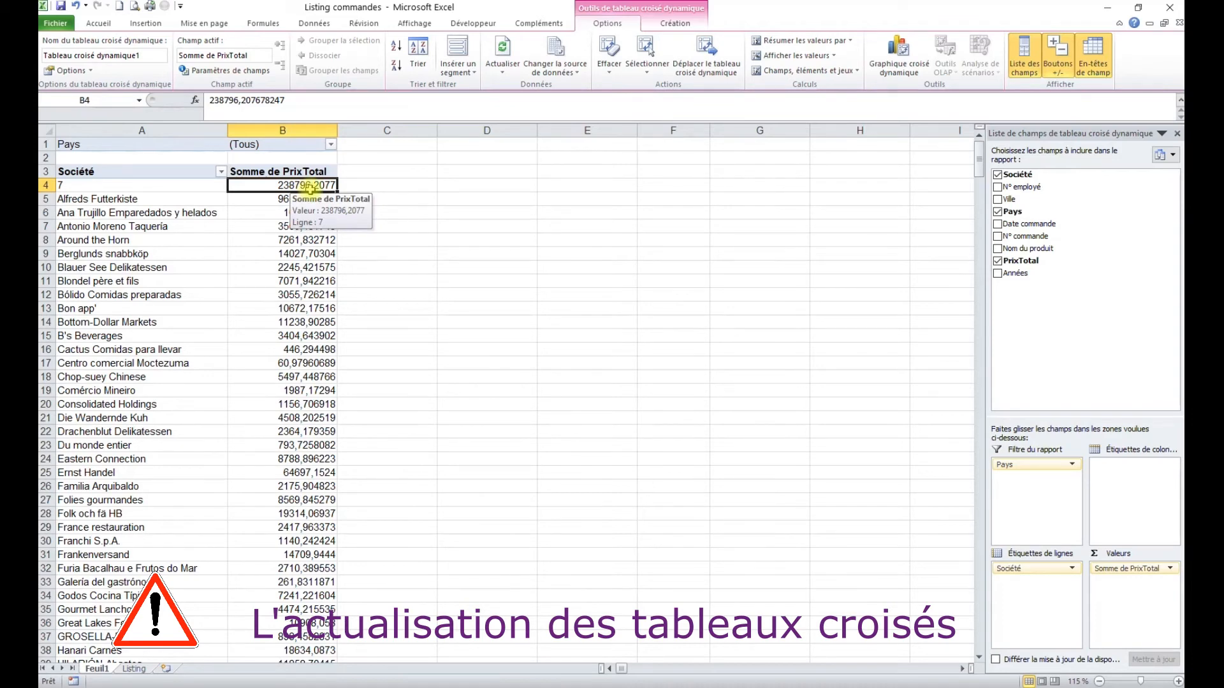
Step: Copy cells A1499:G1499 of the Listing sheet into row 1500 as a new Rattlesnake Canyon Grocery order
click(134, 669)
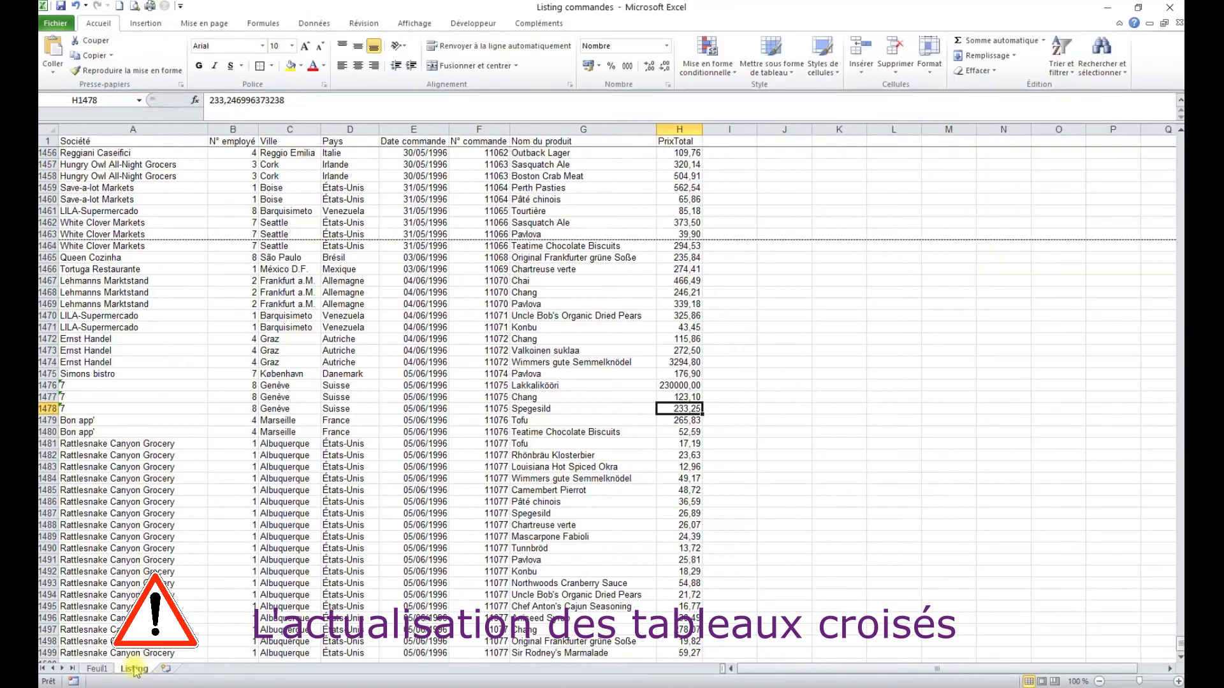
click(564, 456)
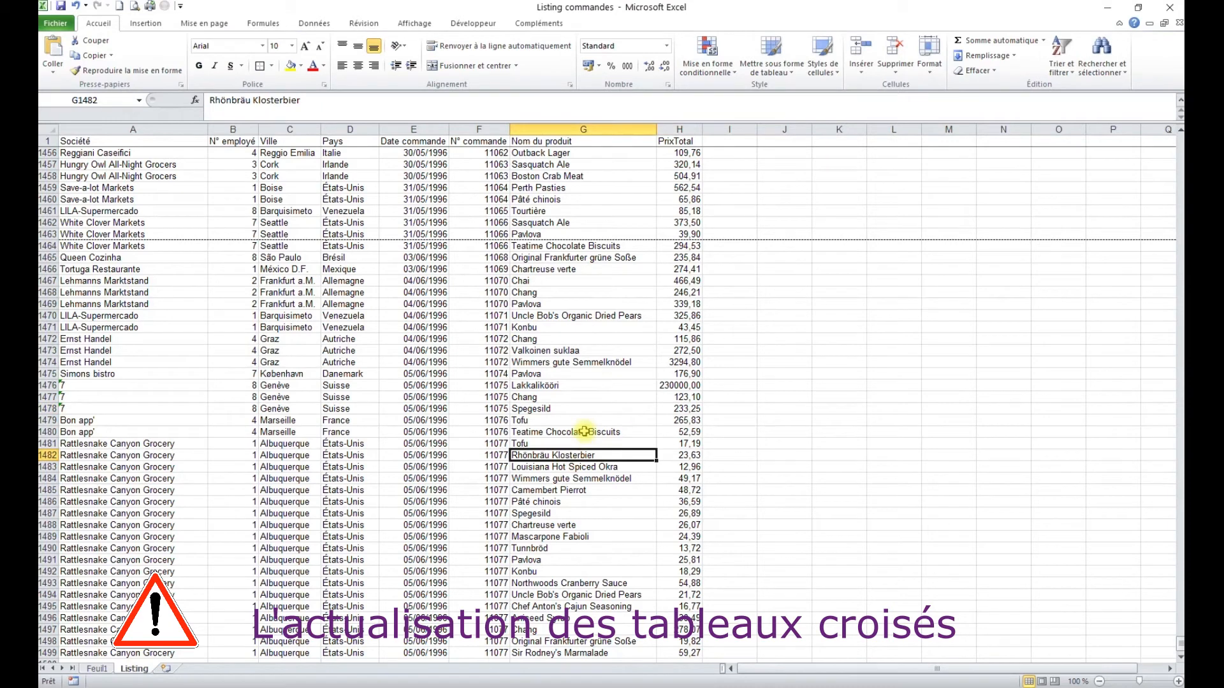
key(ctrl+End)
scroll(546, 460, down, 2)
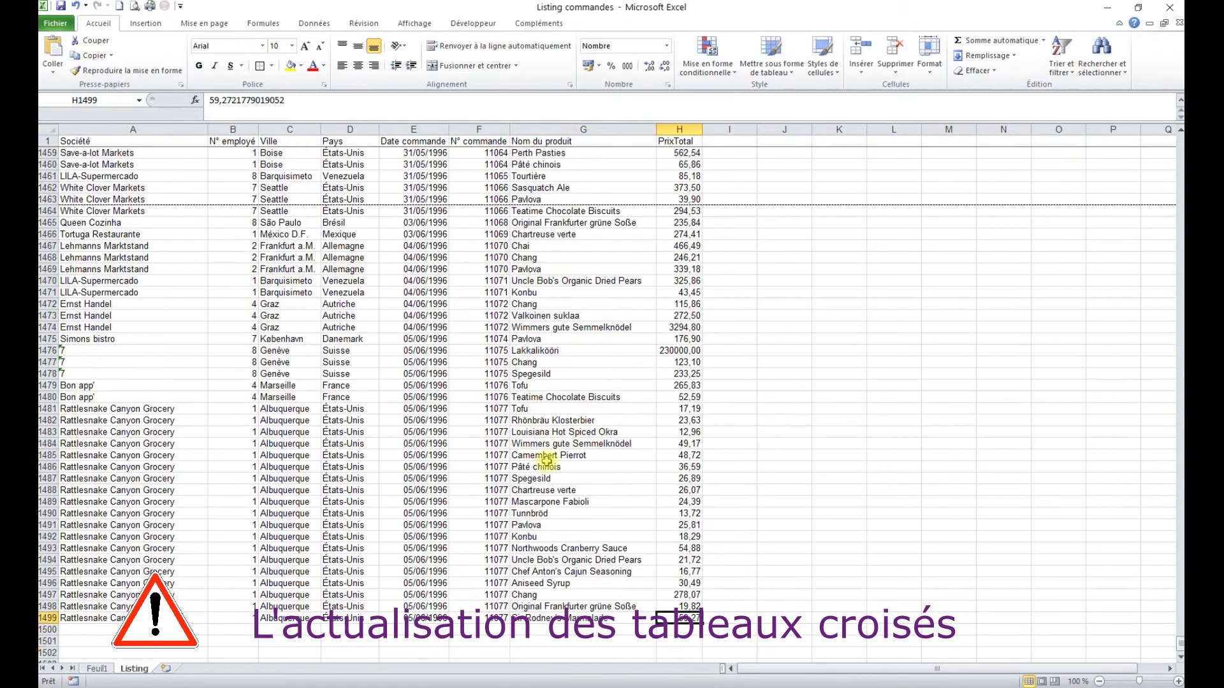
click(110, 597)
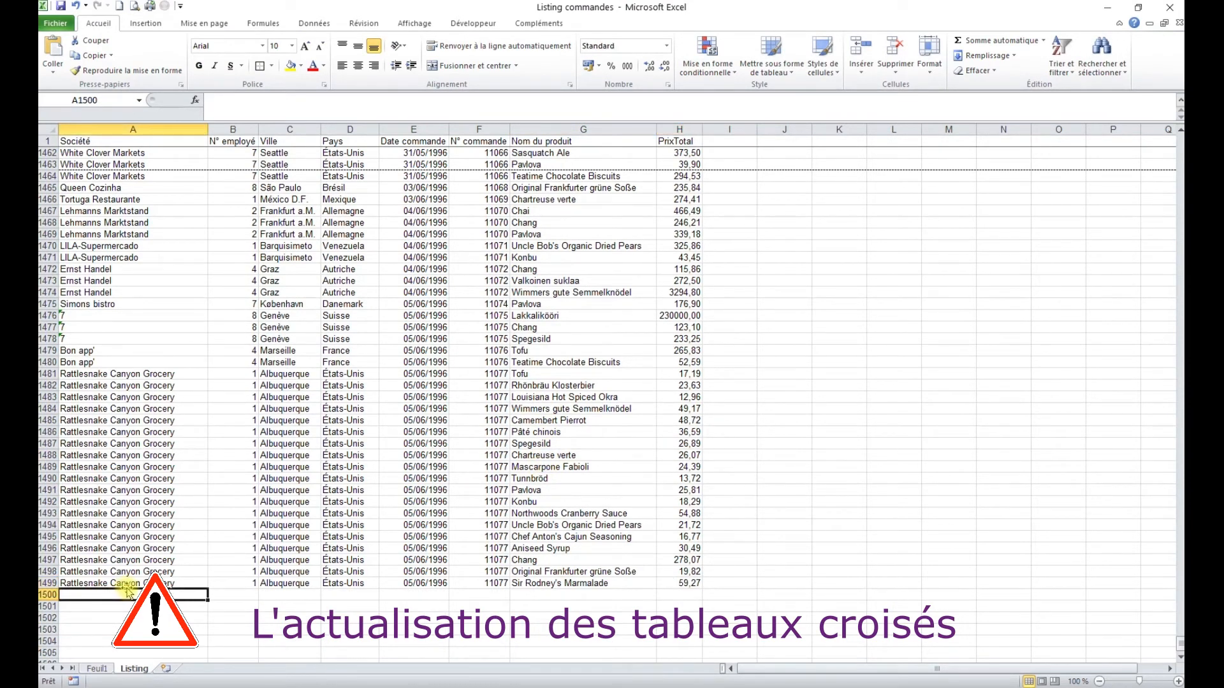
drag(130, 586, 556, 584)
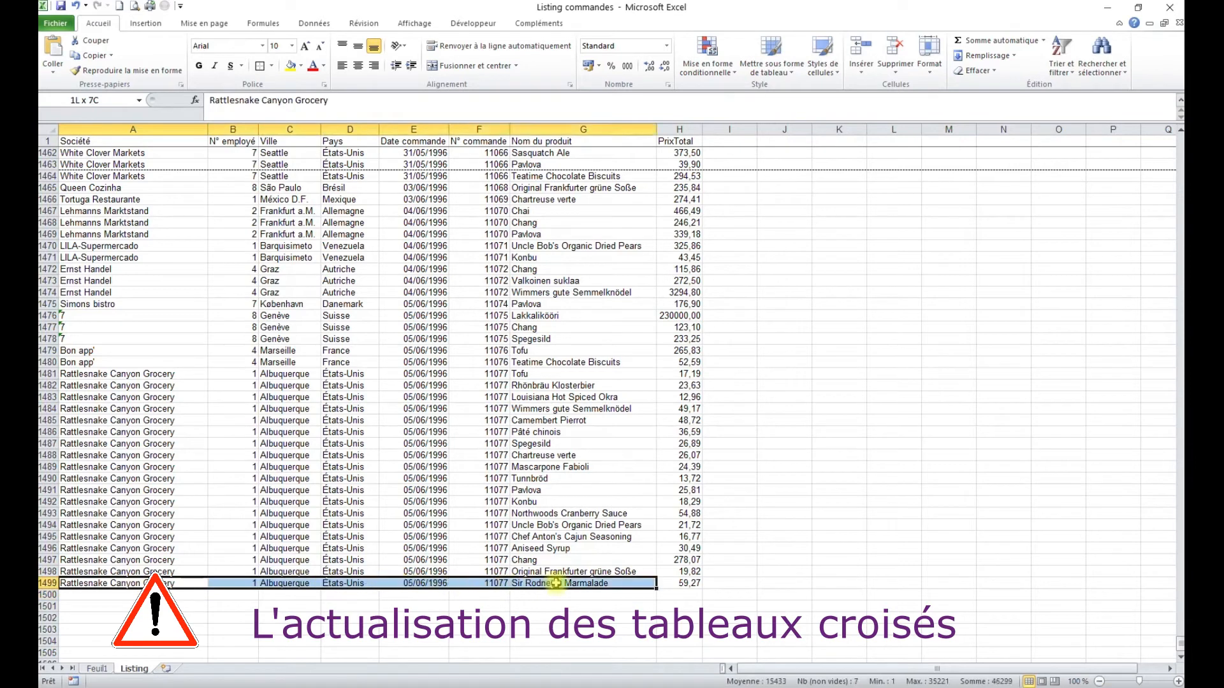
key(ctrl+c)
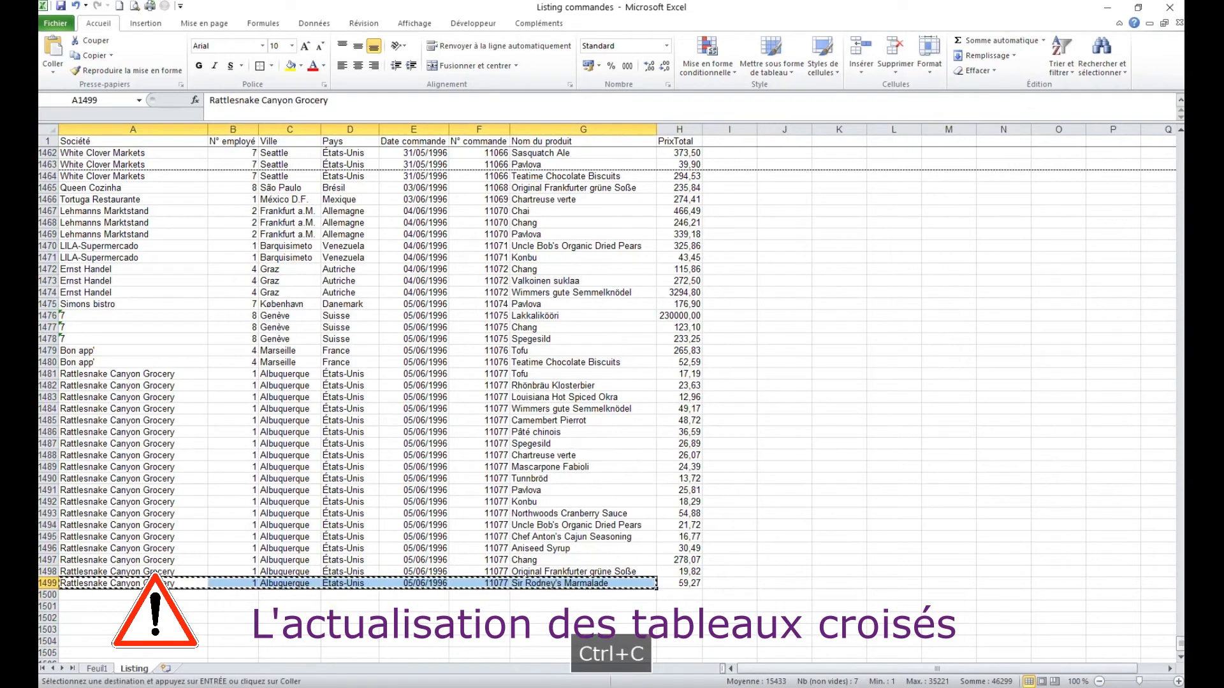
click(102, 595)
key(ctrl+v)
Step: Set the PrixTotal of the new order in cell H1500 to 1000000
click(699, 594)
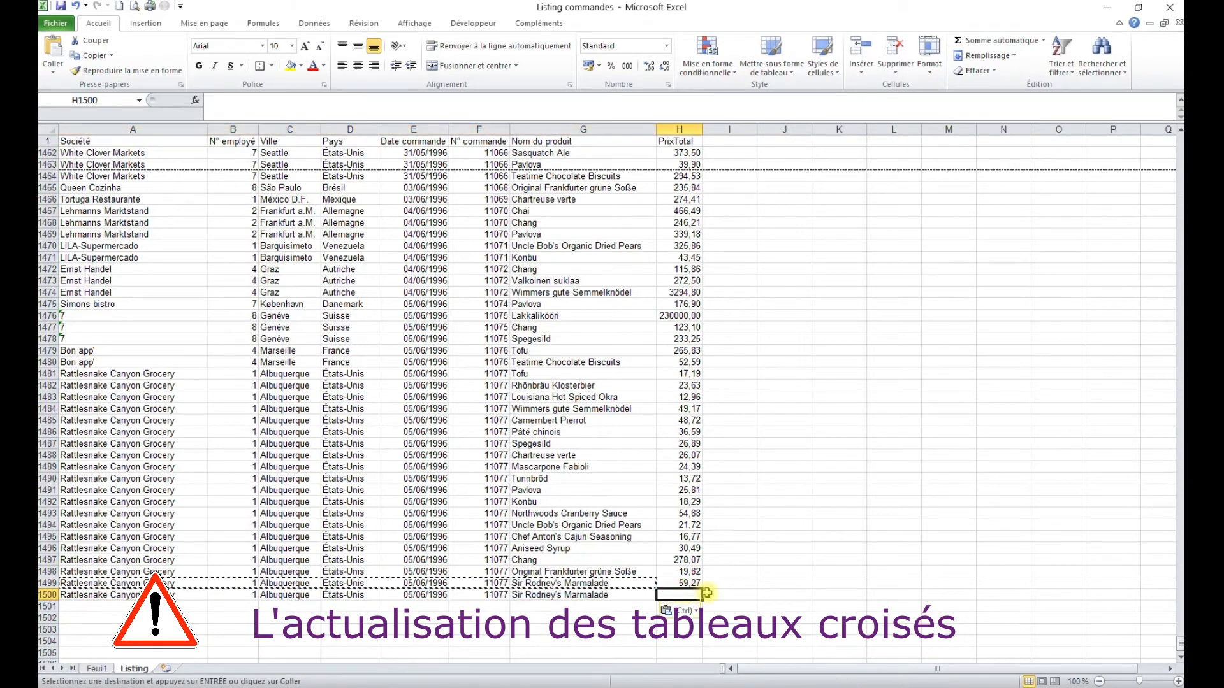
text(1000000)
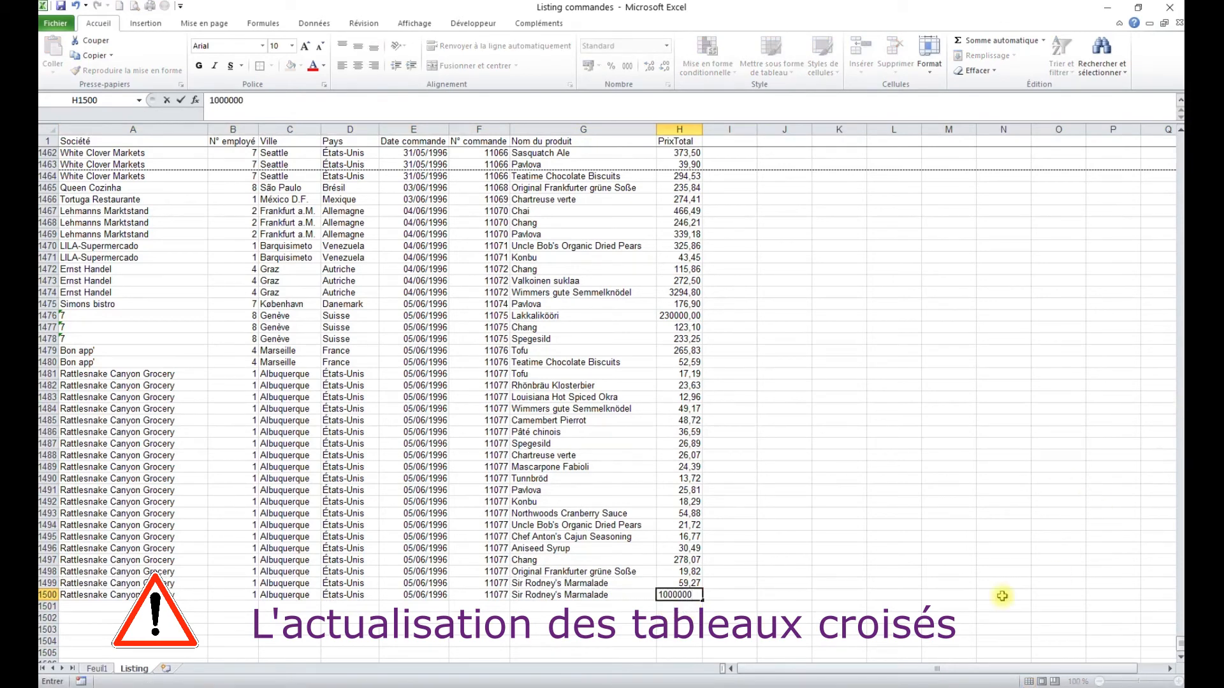
key(ctrl+Return)
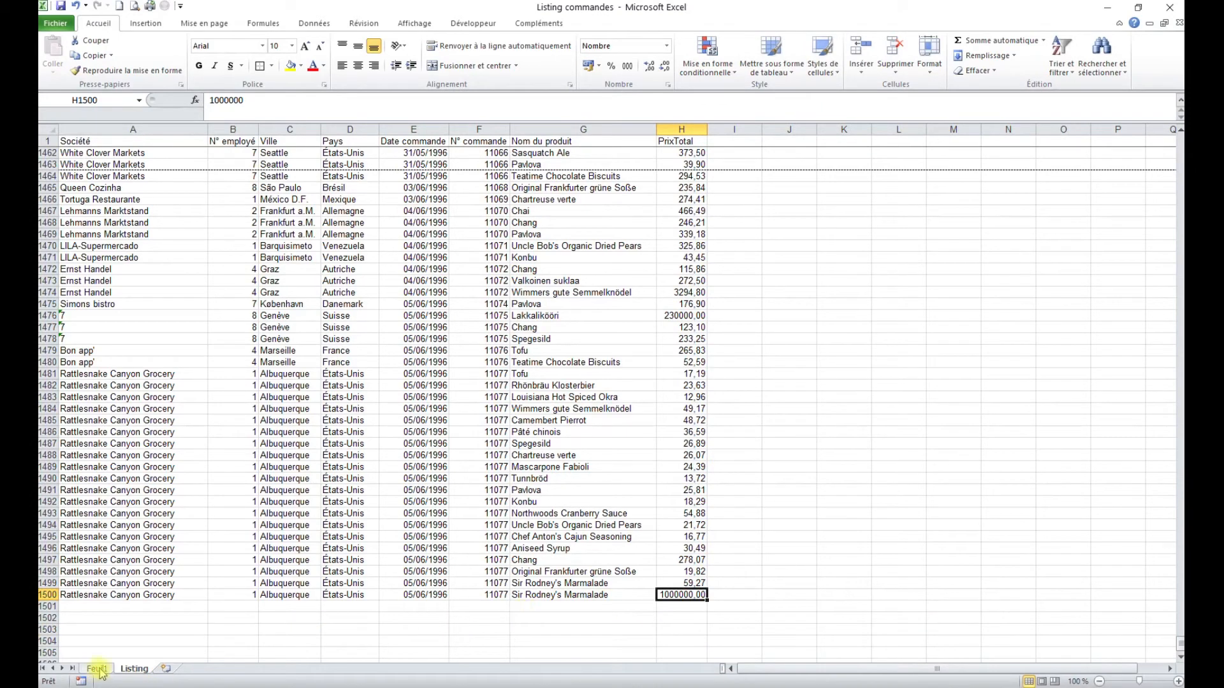
Step: Return to the Feuil1 sheet and refresh its pivot table with the company totals
click(95, 410)
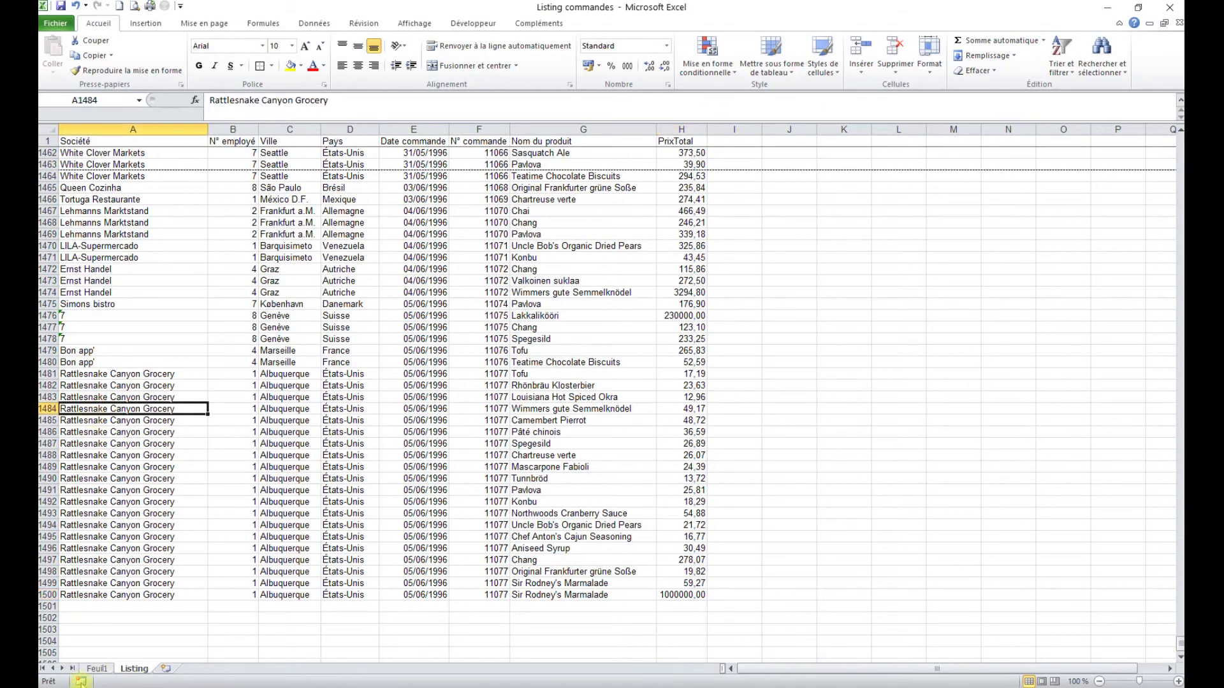
click(90, 669)
click(284, 376)
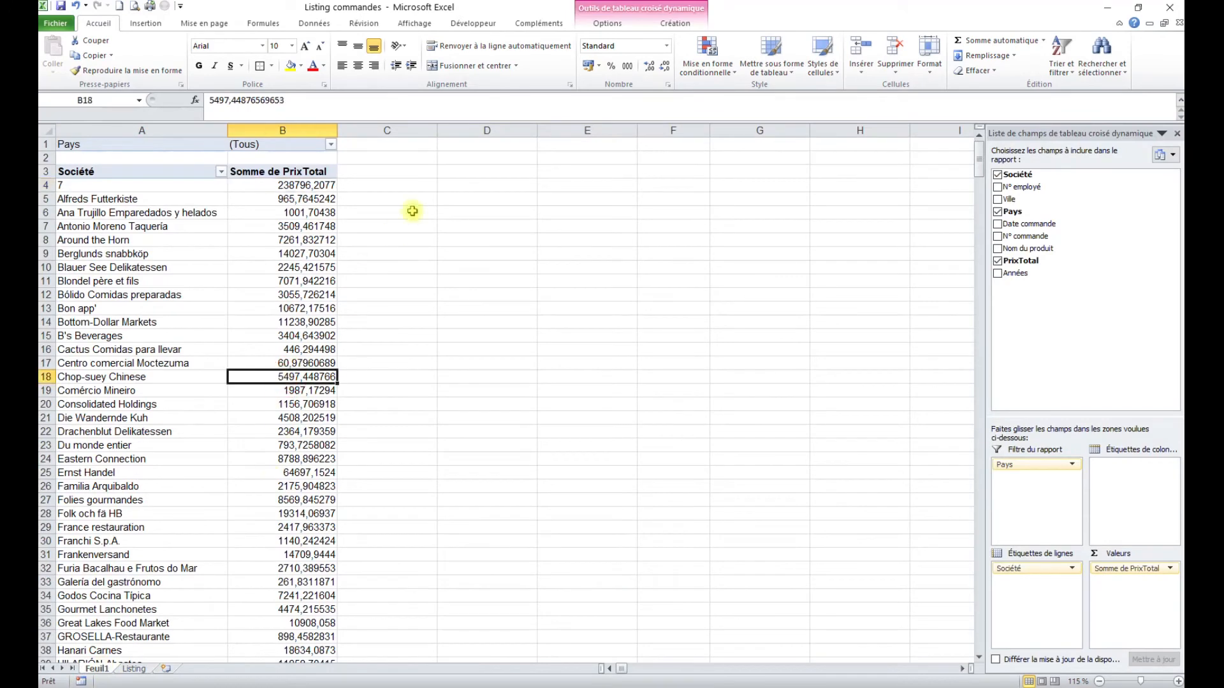
click(607, 23)
click(505, 48)
Step: Check Rattlesnake Canyon Grocery's PrixTotal sum in the Feuil1 pivot table against the row added to the Listing sheet
click(129, 418)
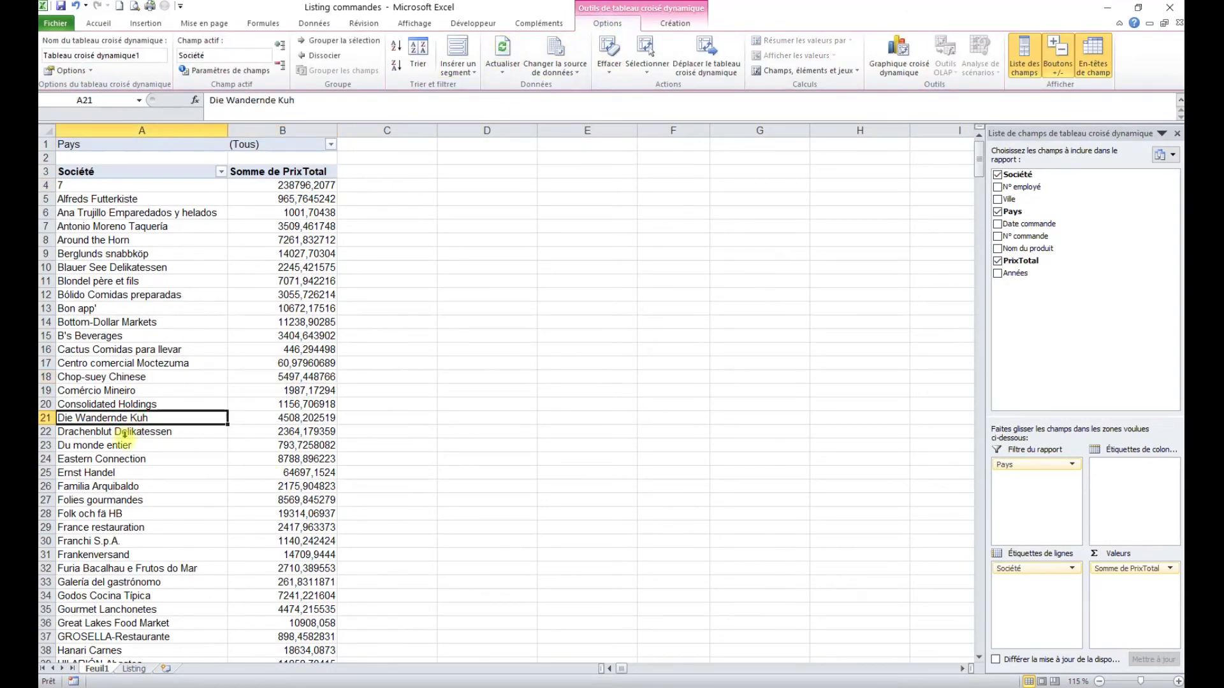
scroll(126, 445, down, 7)
scroll(127, 446, down, 8)
drag(121, 456, 270, 445)
click(291, 446)
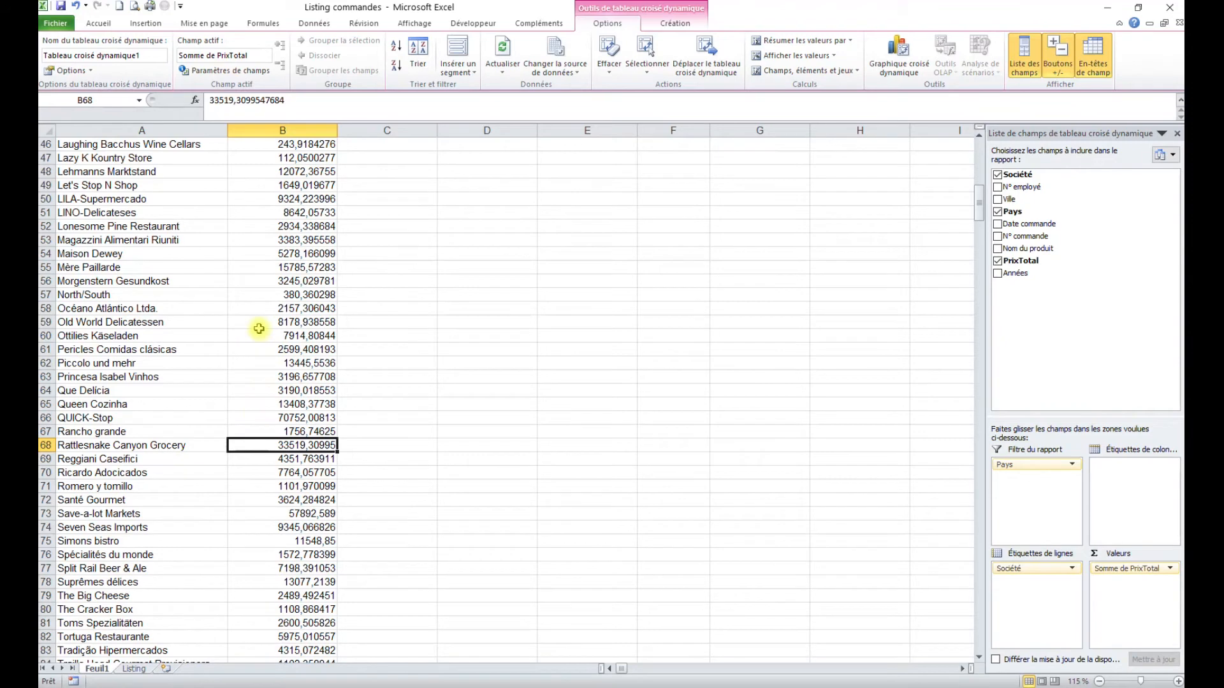
click(210, 387)
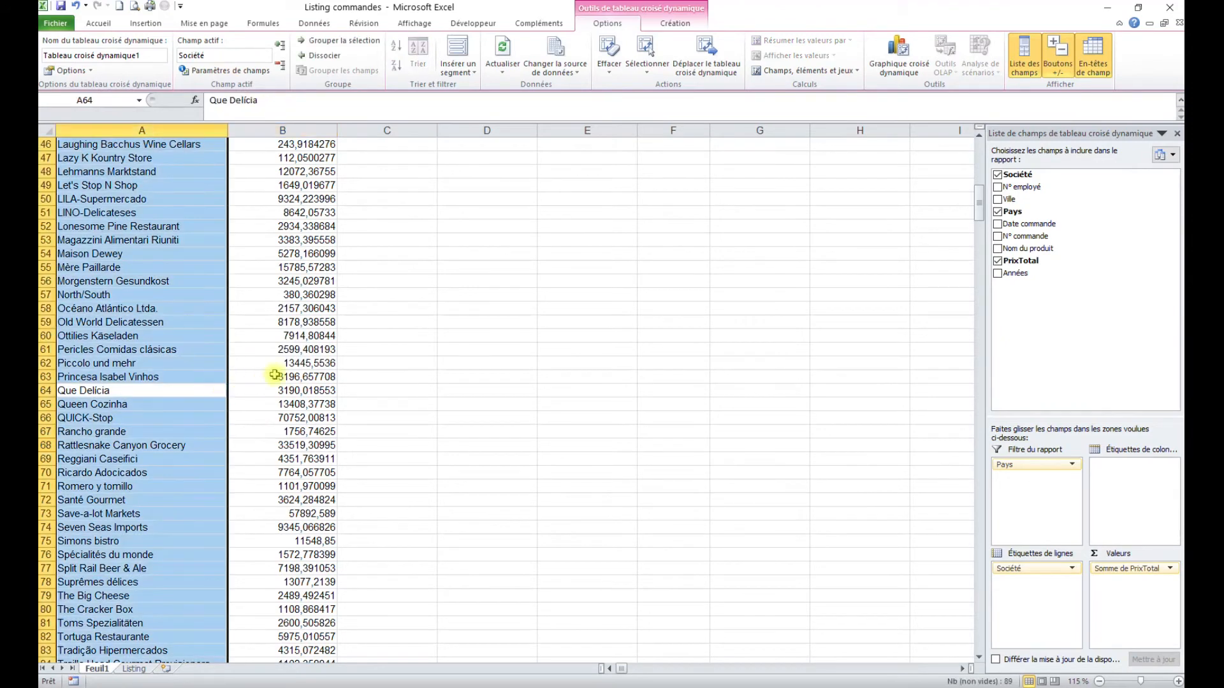
click(274, 375)
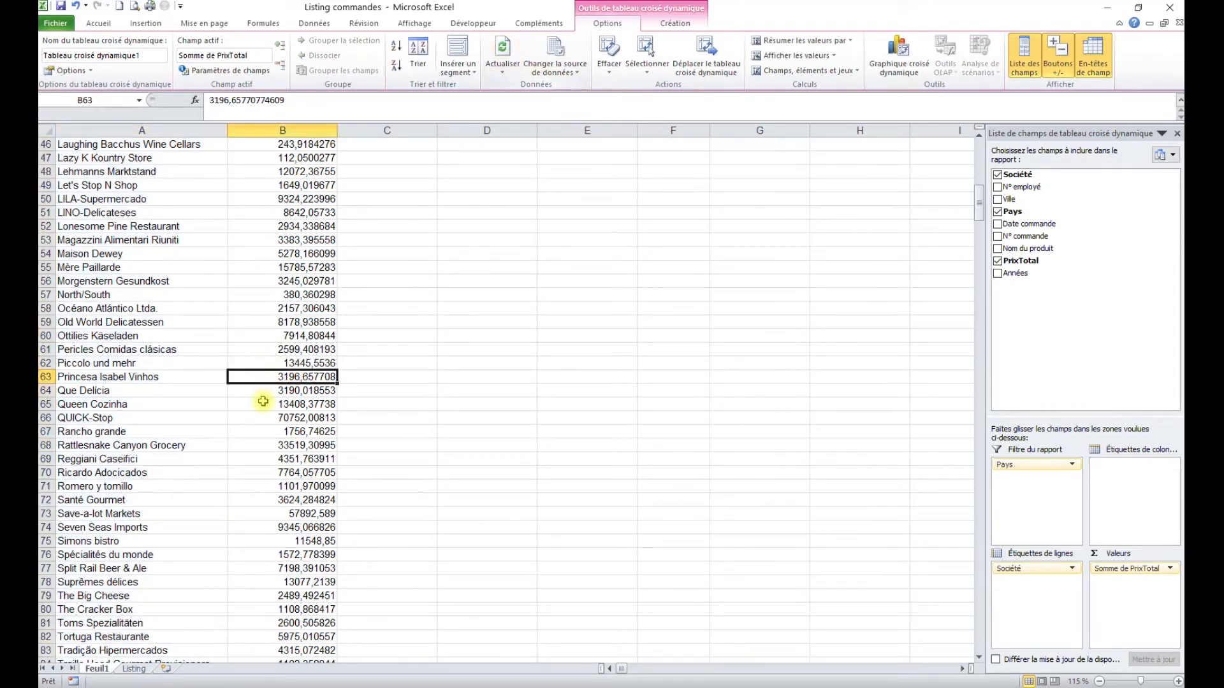
click(132, 670)
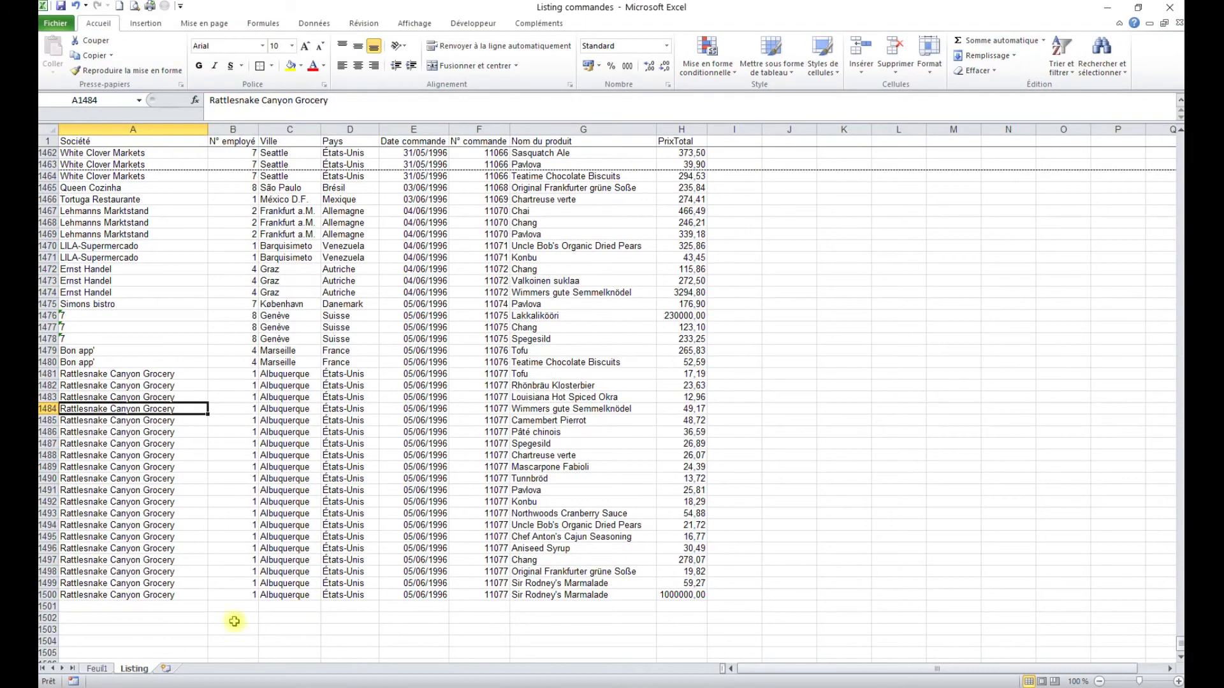
click(97, 669)
click(279, 310)
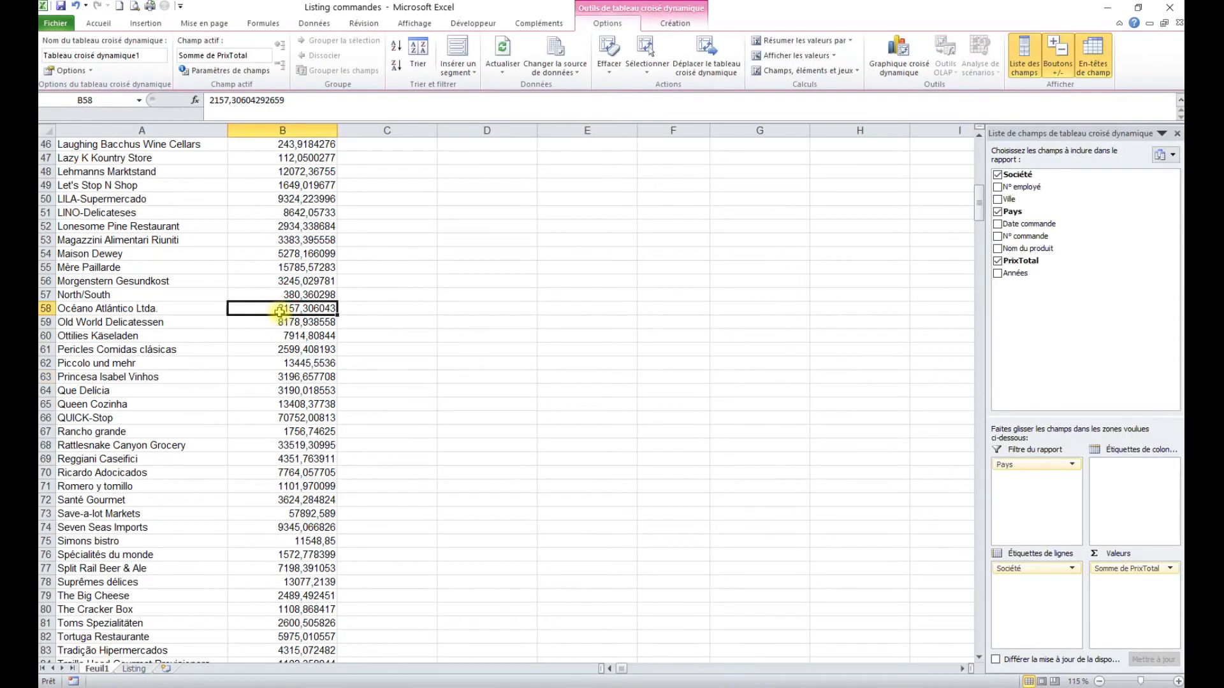
Step: Change the pivot table's source range to Listing!$A$1:$H$1500
scroll(279, 319, up, 7)
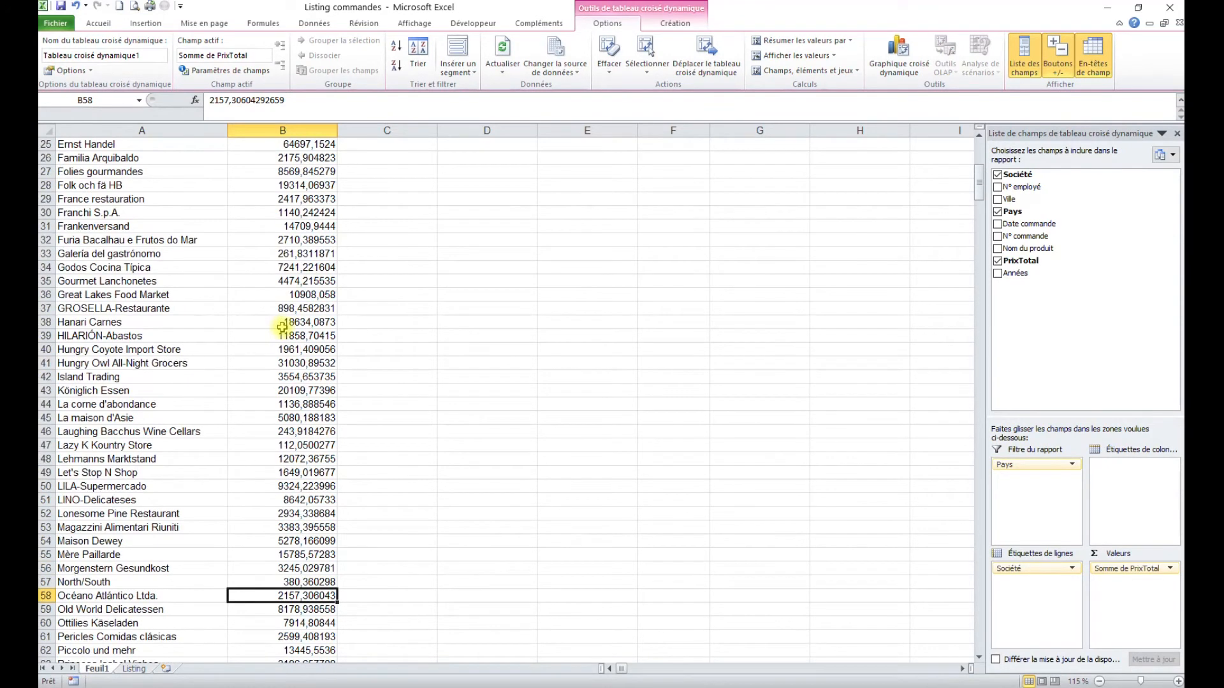
click(560, 53)
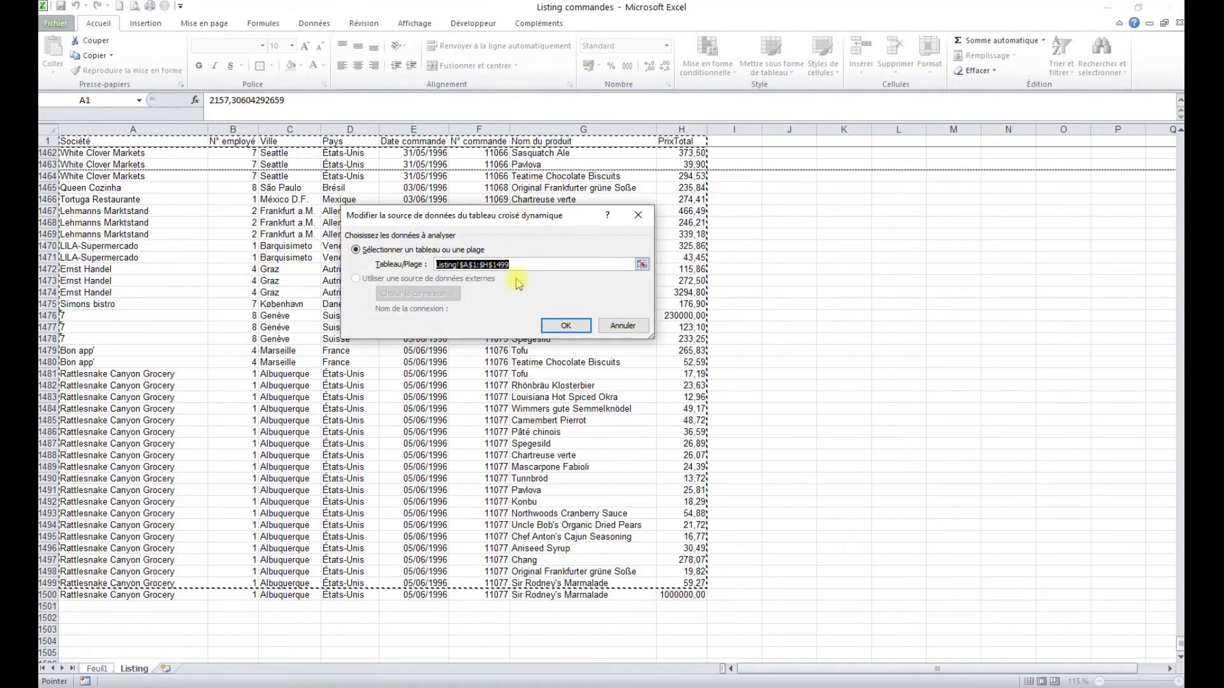
drag(497, 270, 512, 280)
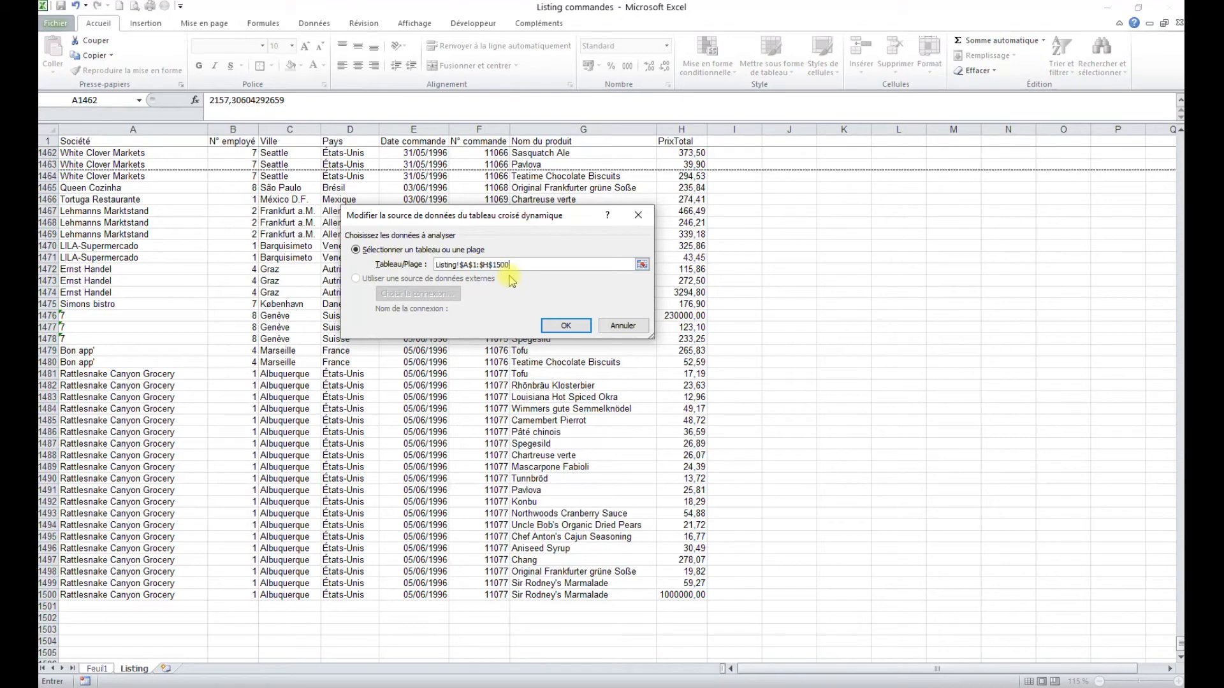
click(565, 326)
click(566, 327)
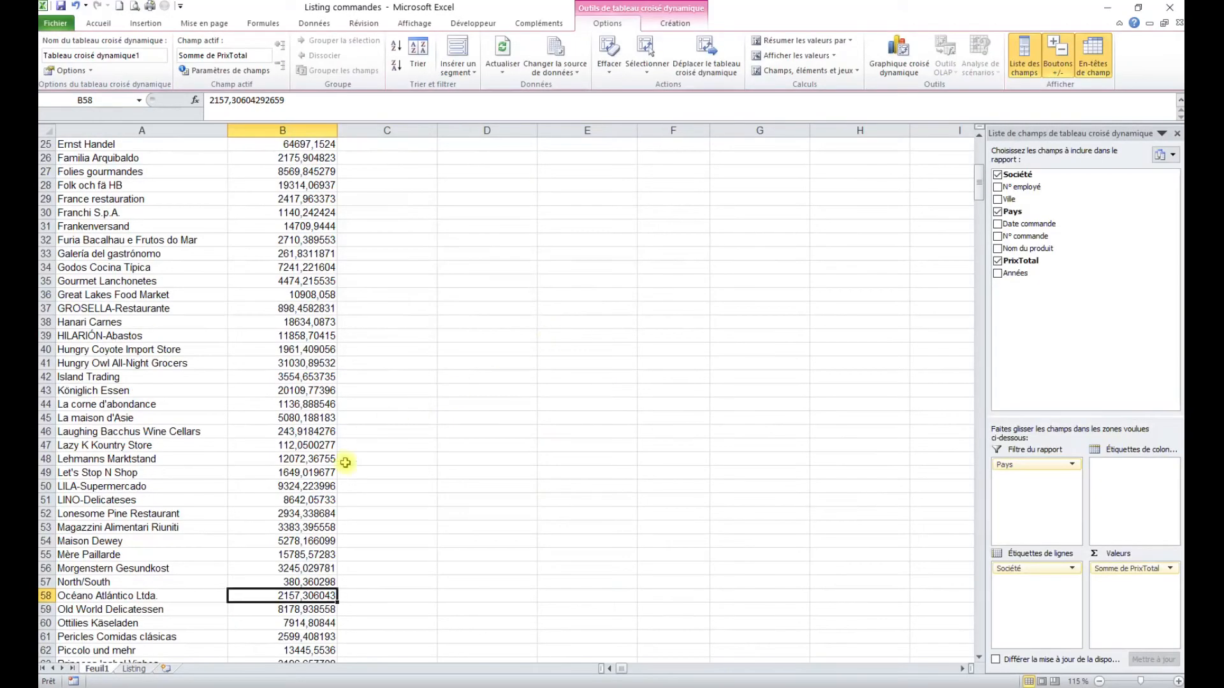
Step: Find Rattlesnake Canyon Grocery in the pivot table and examine its PrixTotal sum under the extended source range
scroll(203, 594, down, 3)
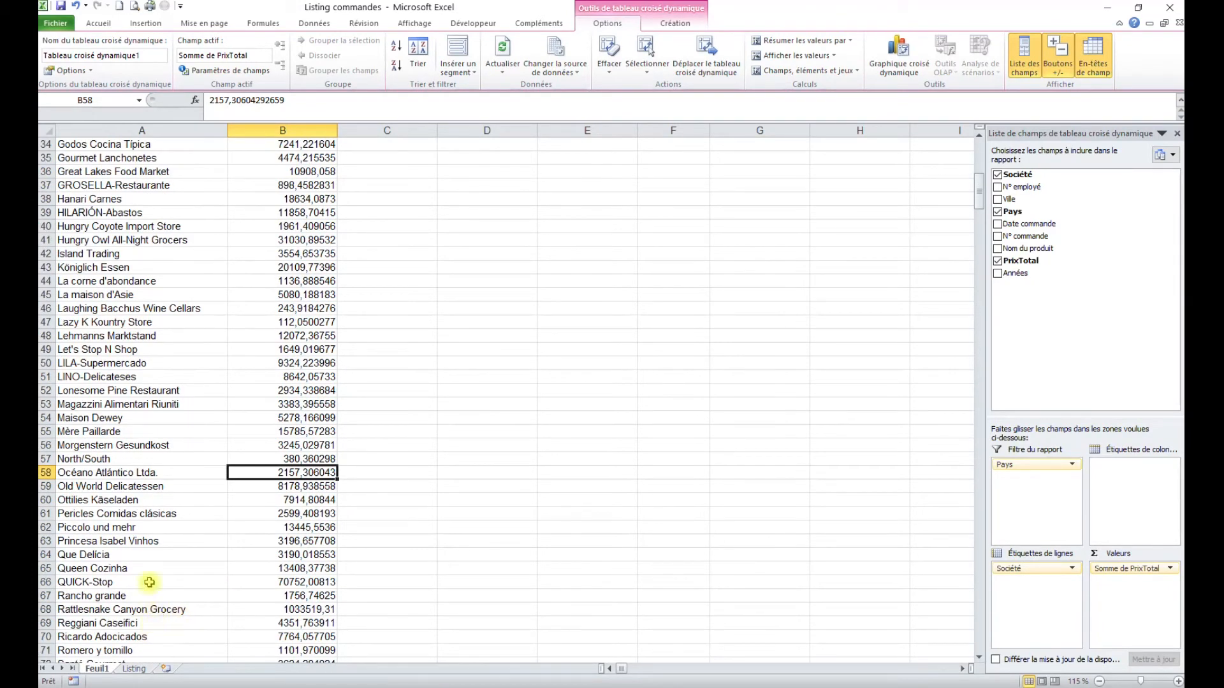
scroll(150, 595, down, 4)
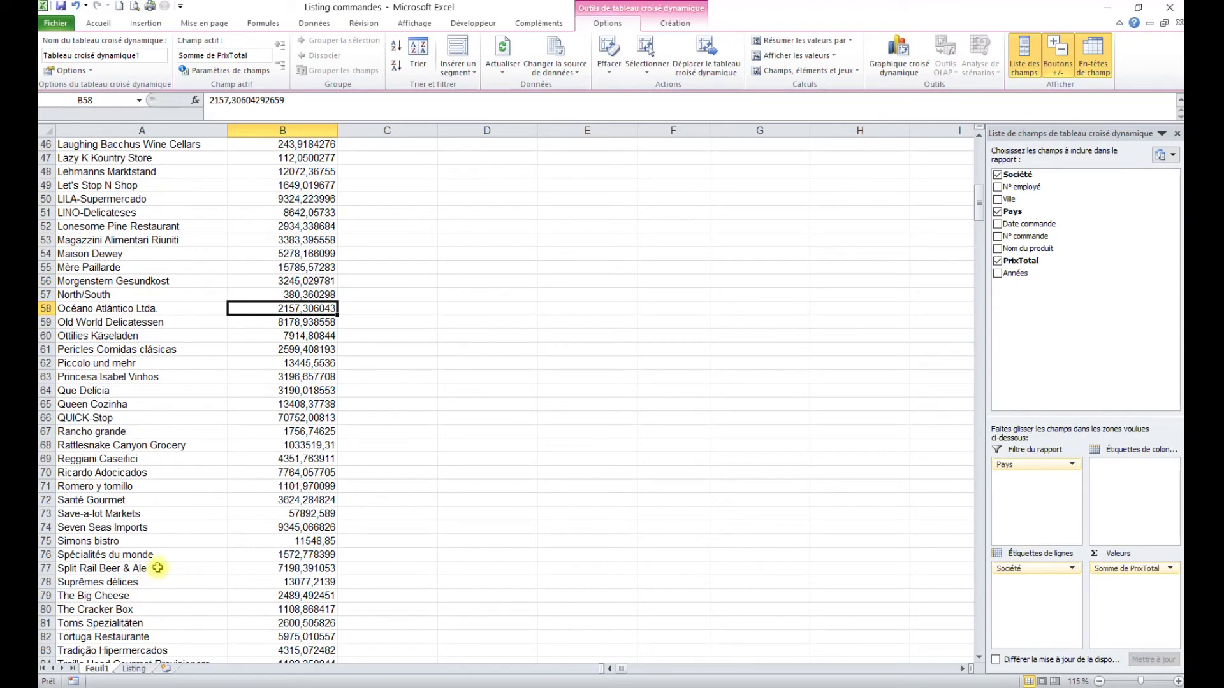
scroll(202, 251, up, 15)
scroll(199, 319, down, 7)
click(214, 302)
scroll(215, 302, down, 10)
click(129, 435)
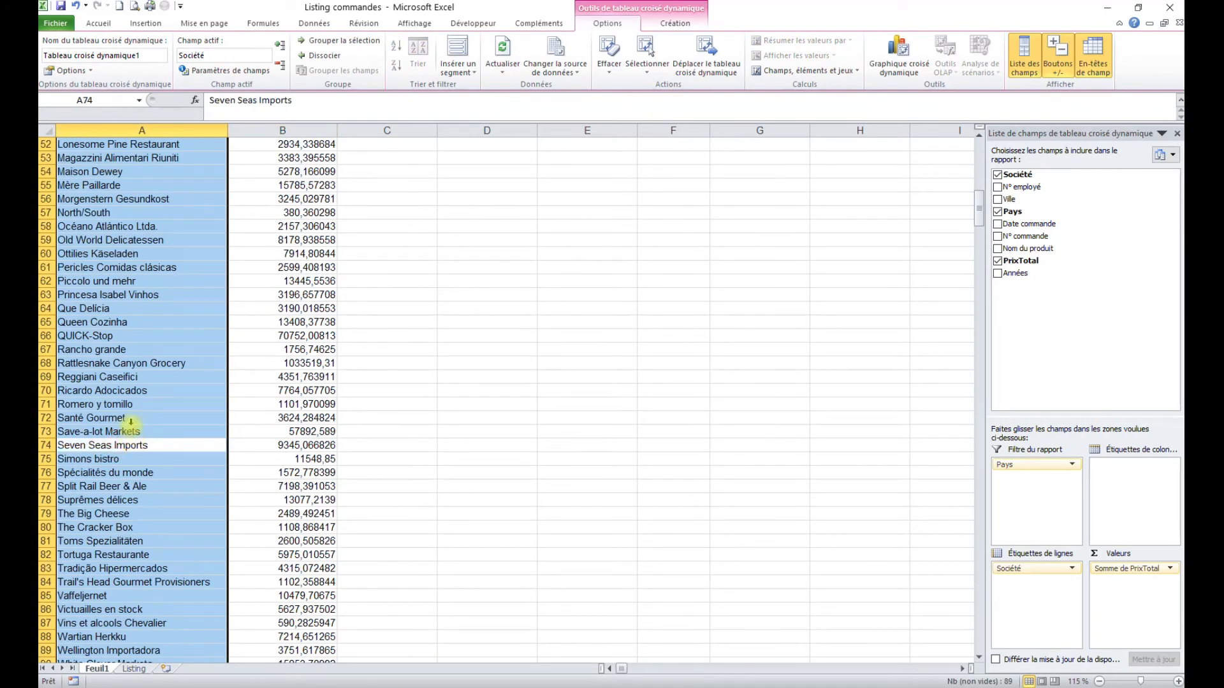
click(123, 362)
key(Right)
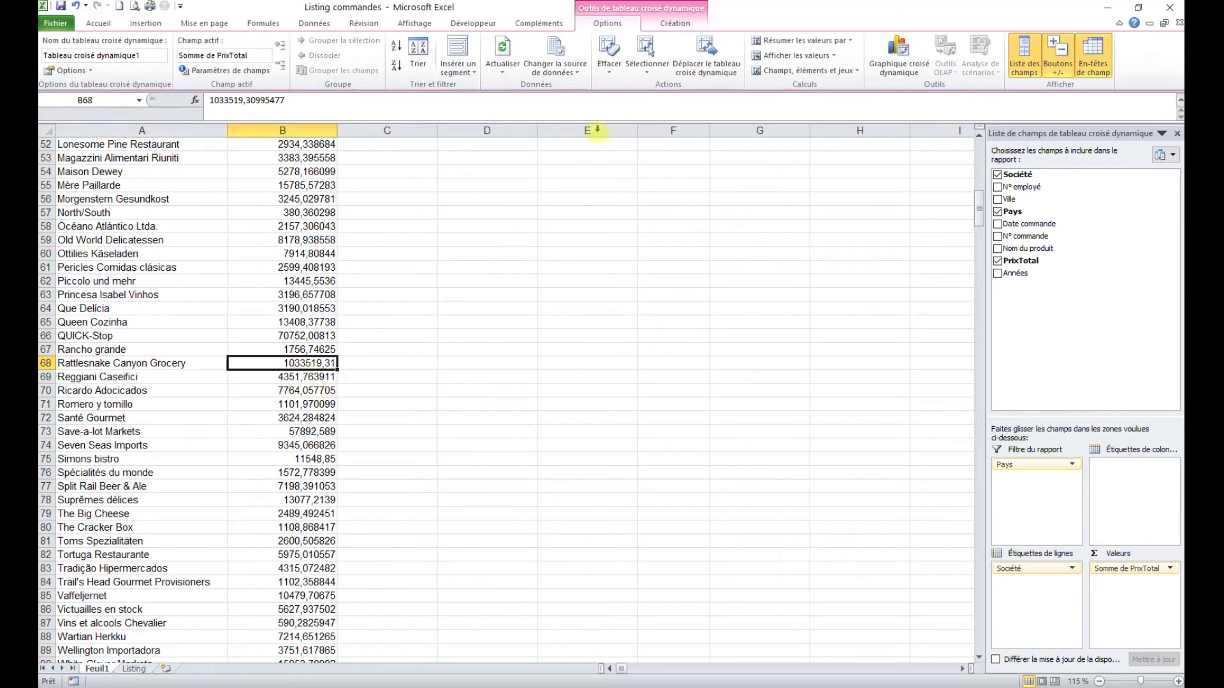
Step: Refresh the pivot table again and read Rattlesnake Canyon Grocery's PrixTotal sum
click(509, 49)
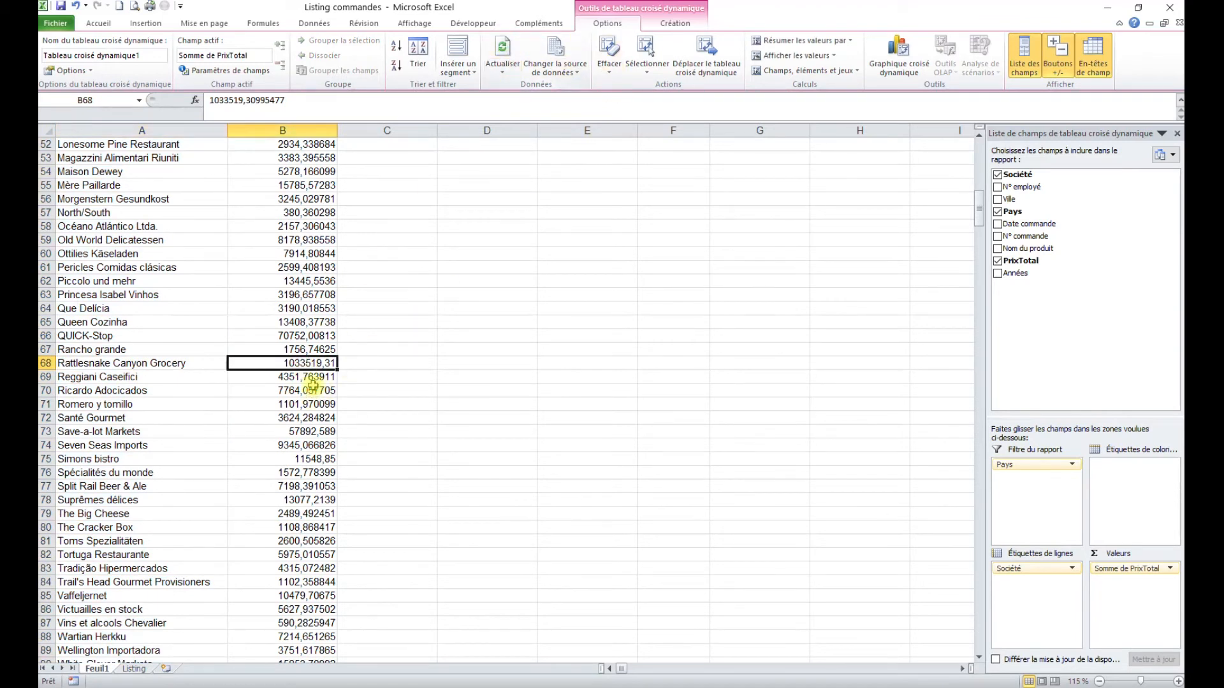
mouse_move(297, 363)
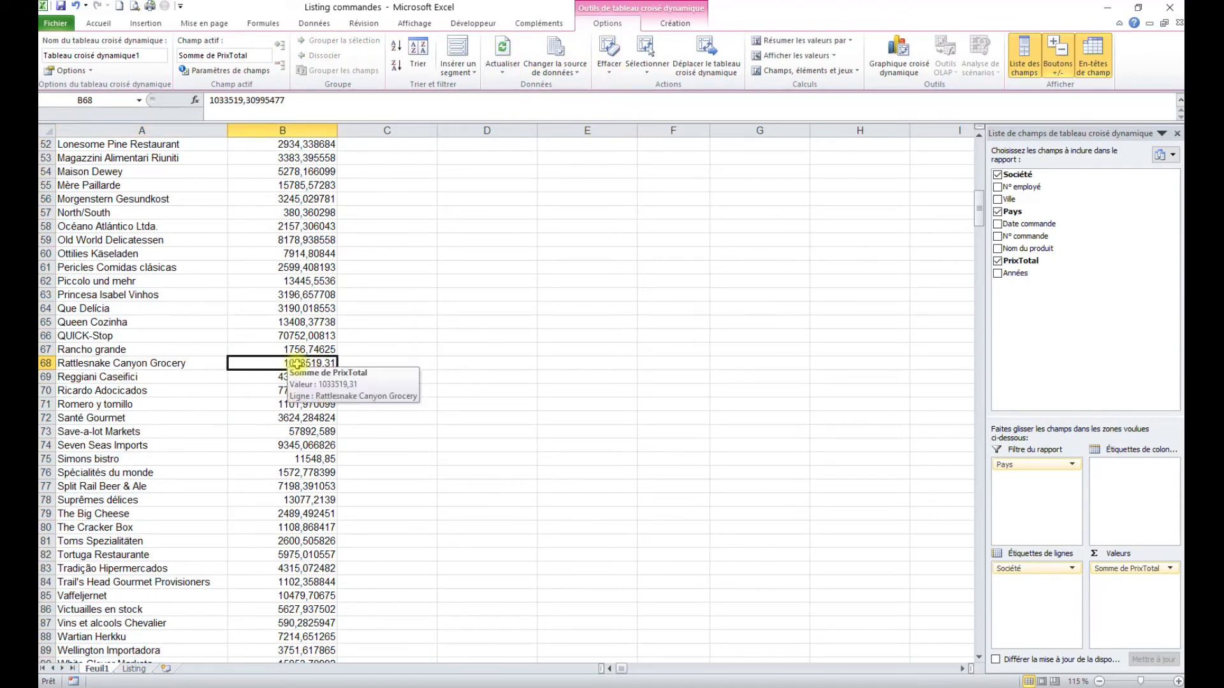
click(295, 460)
Step: Review the source rows on the Listing sheet, and delete the Feuil1 sheet with its pivot table
click(134, 668)
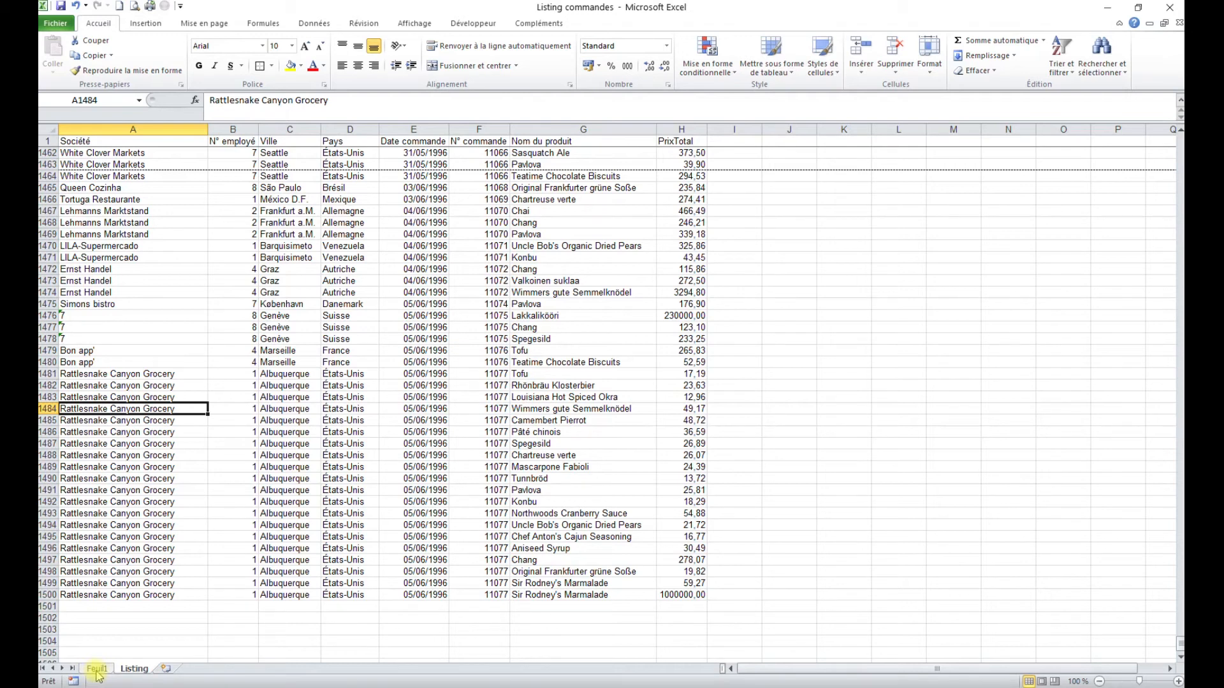
click(185, 513)
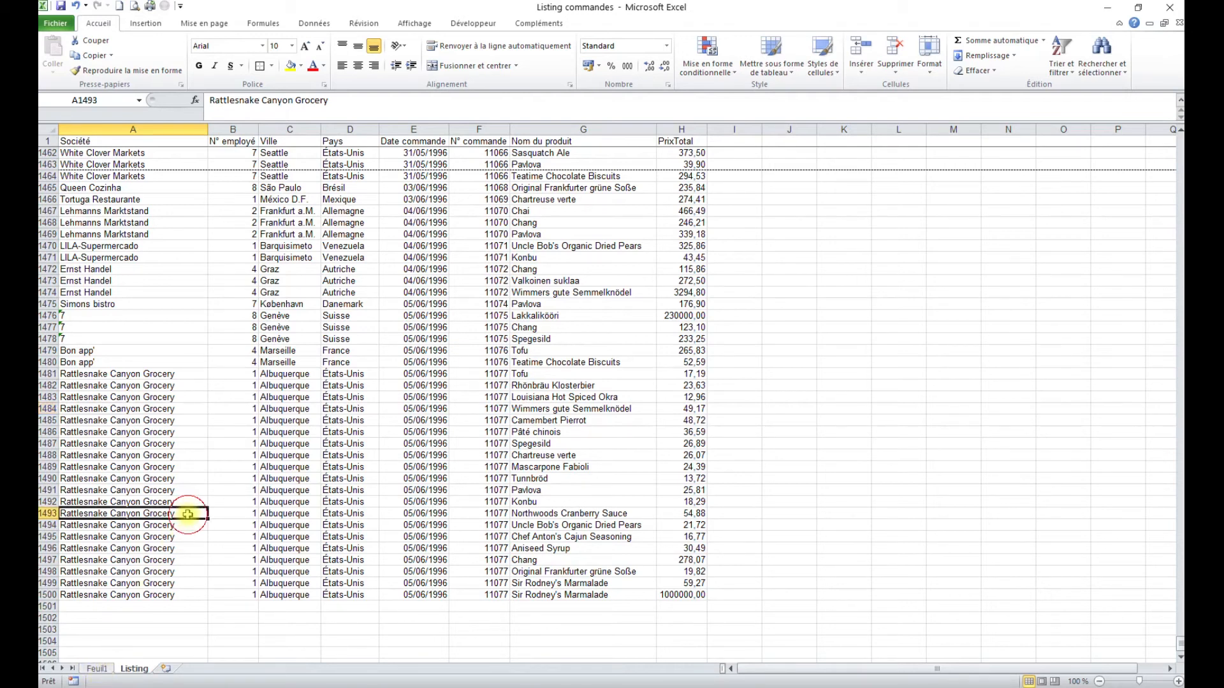
click(97, 669)
right_click(97, 669)
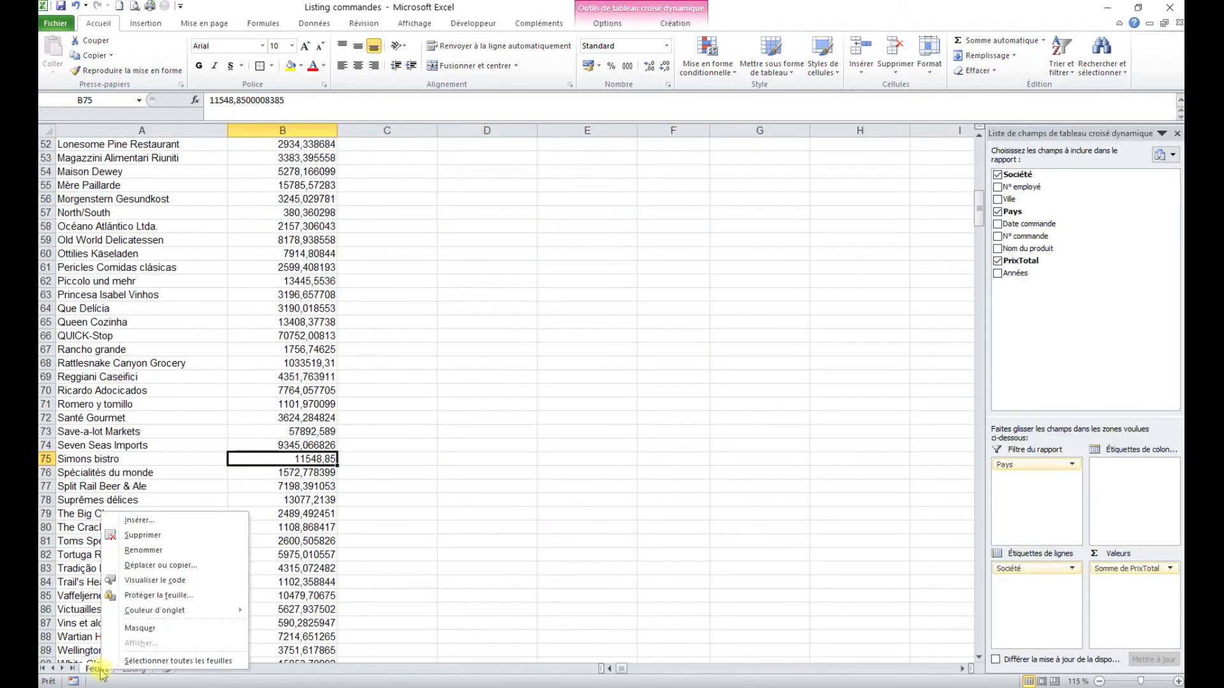
click(163, 536)
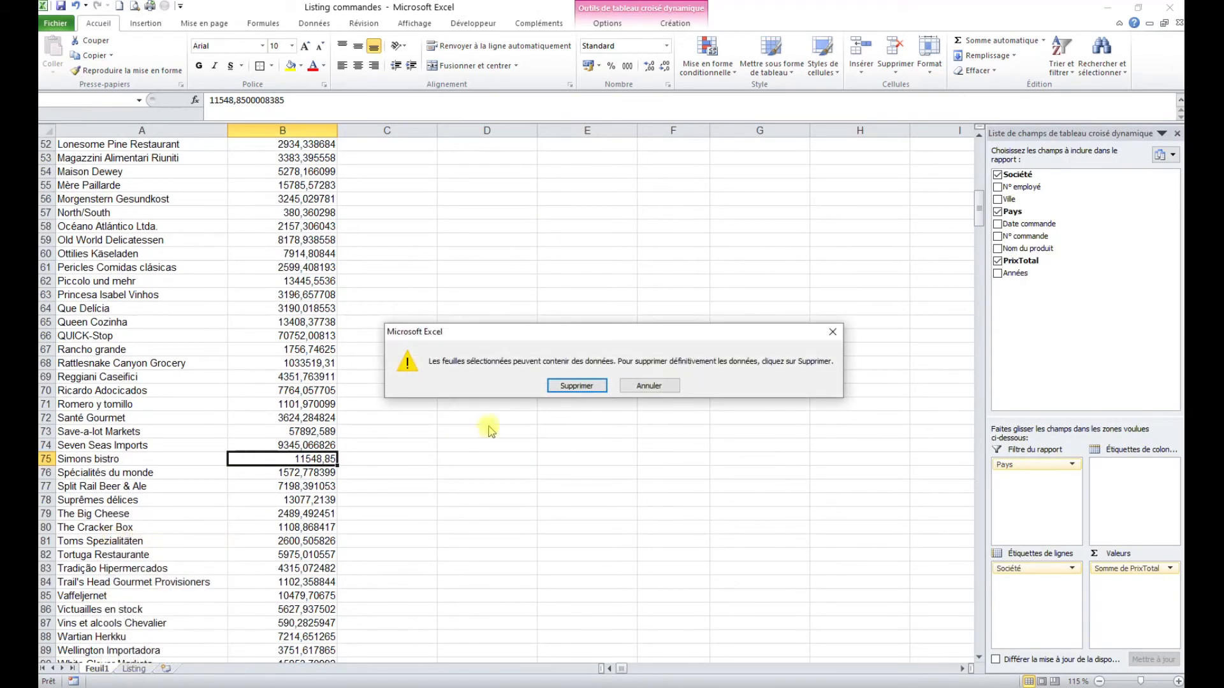
click(583, 385)
Step: Confirm the deletion of the Feuil1 sheet, and delete row 1500 from the Listing sheet
click(439, 446)
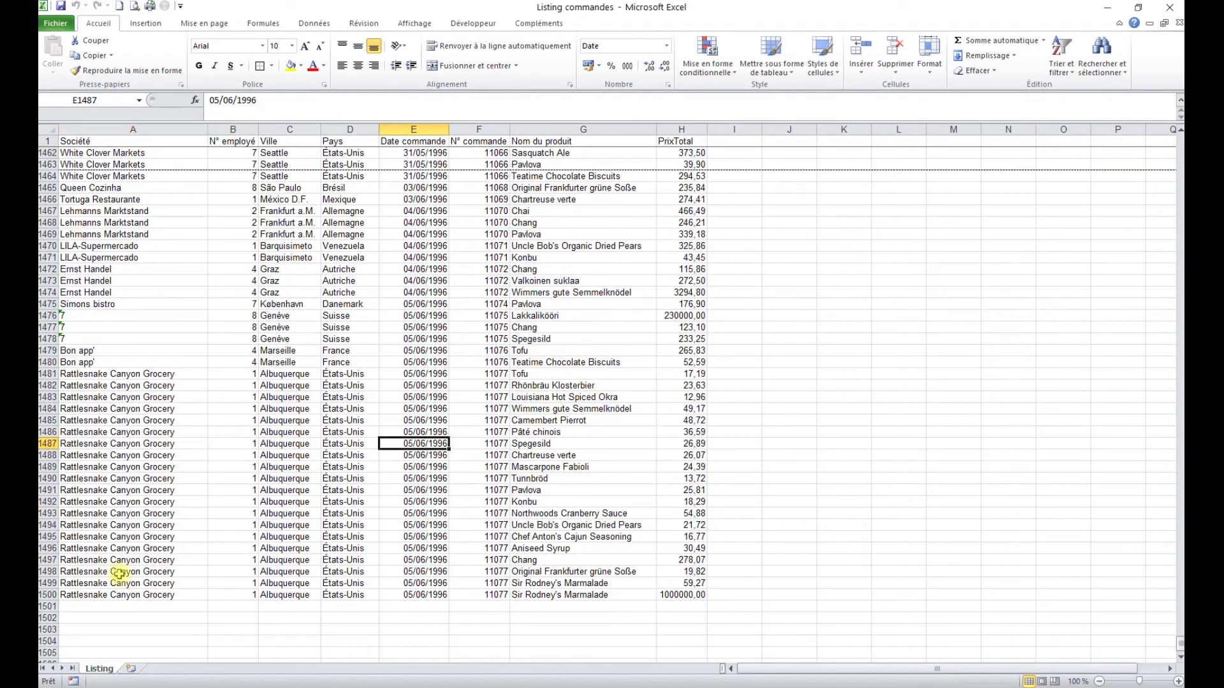
right_click(50, 597)
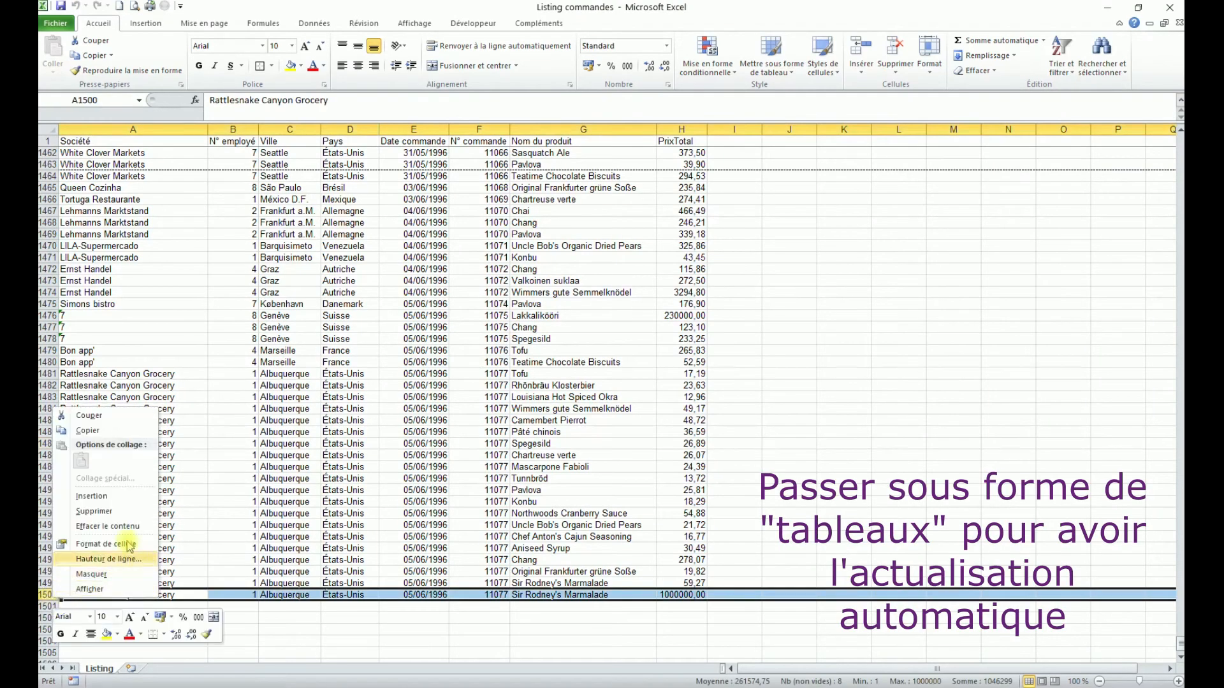
click(134, 510)
click(289, 421)
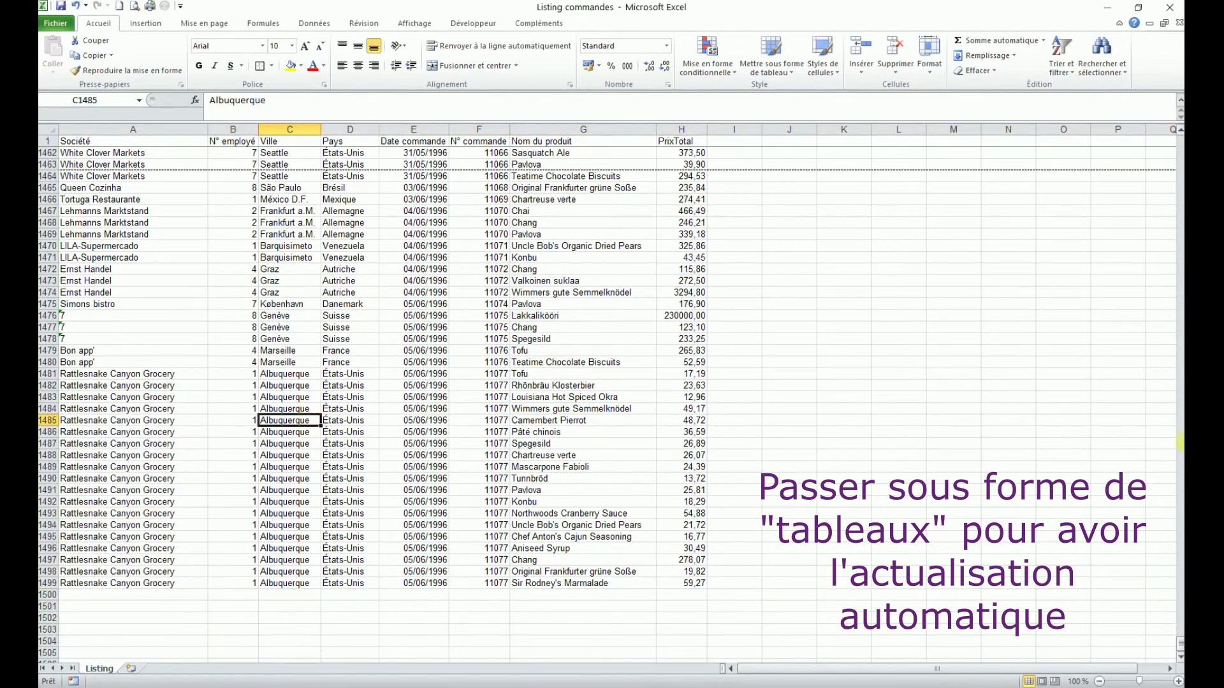
Step: Format the Listing data range $A$1:$H$1499 as a table with headers, using a blue medium table style
scroll(373, 362, up, 20)
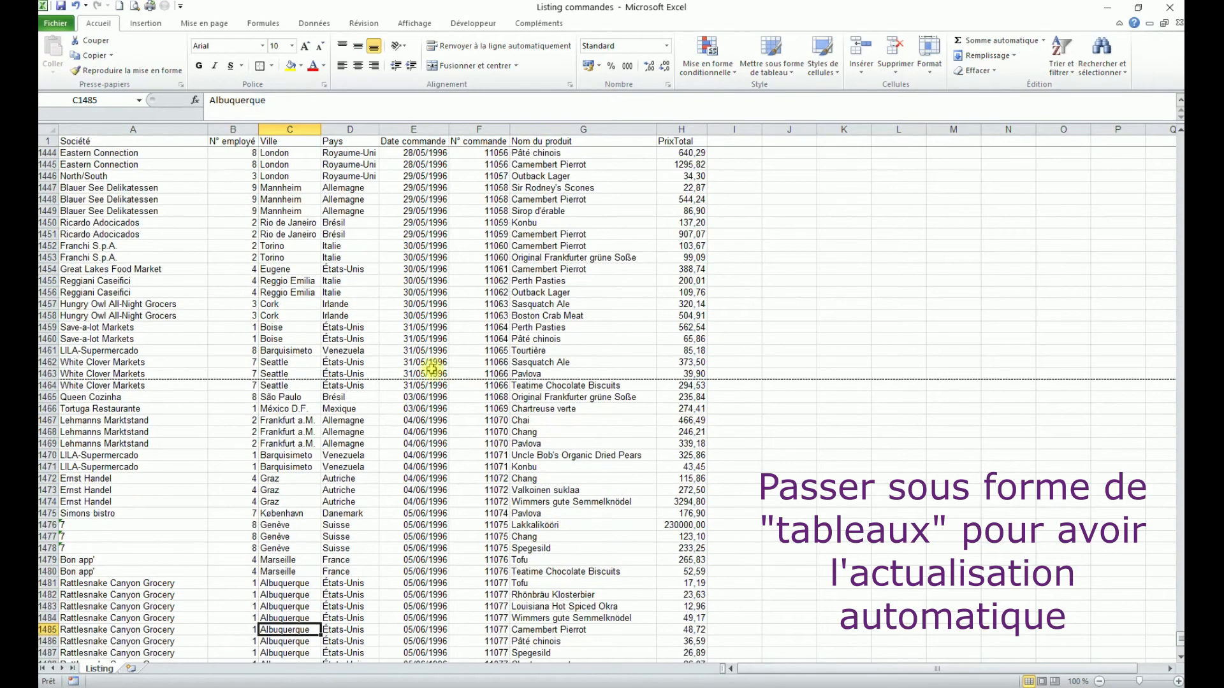
scroll(373, 362, up, 20)
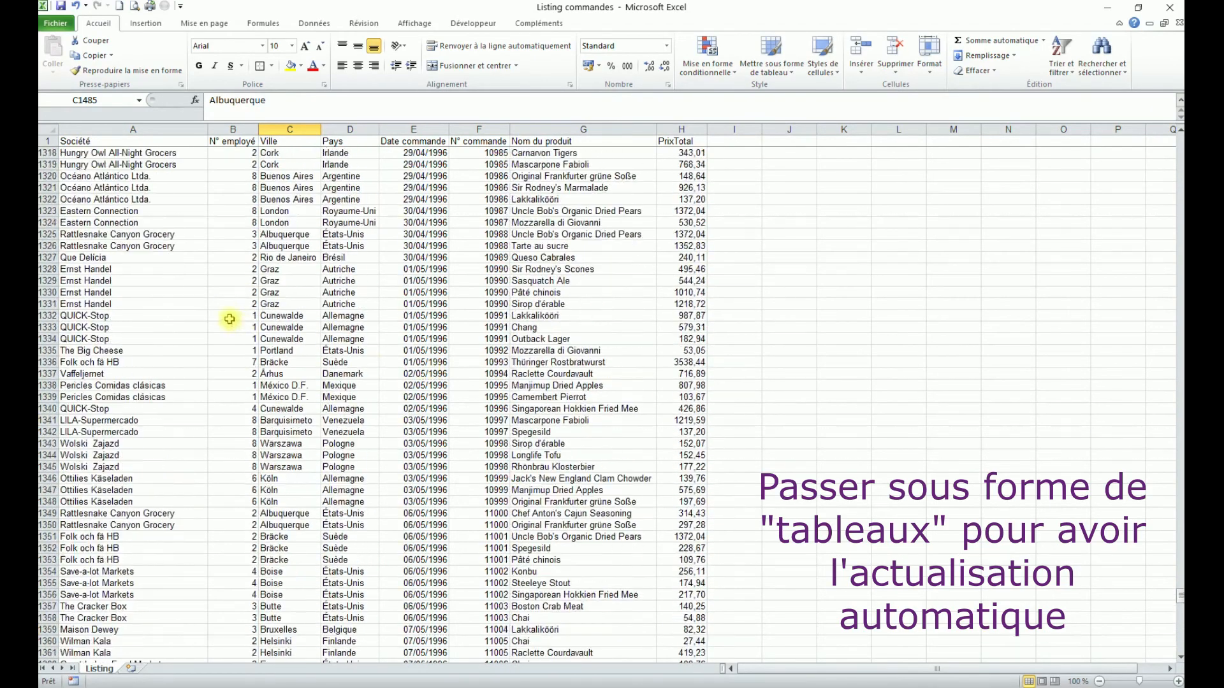
scroll(218, 308, up, 20)
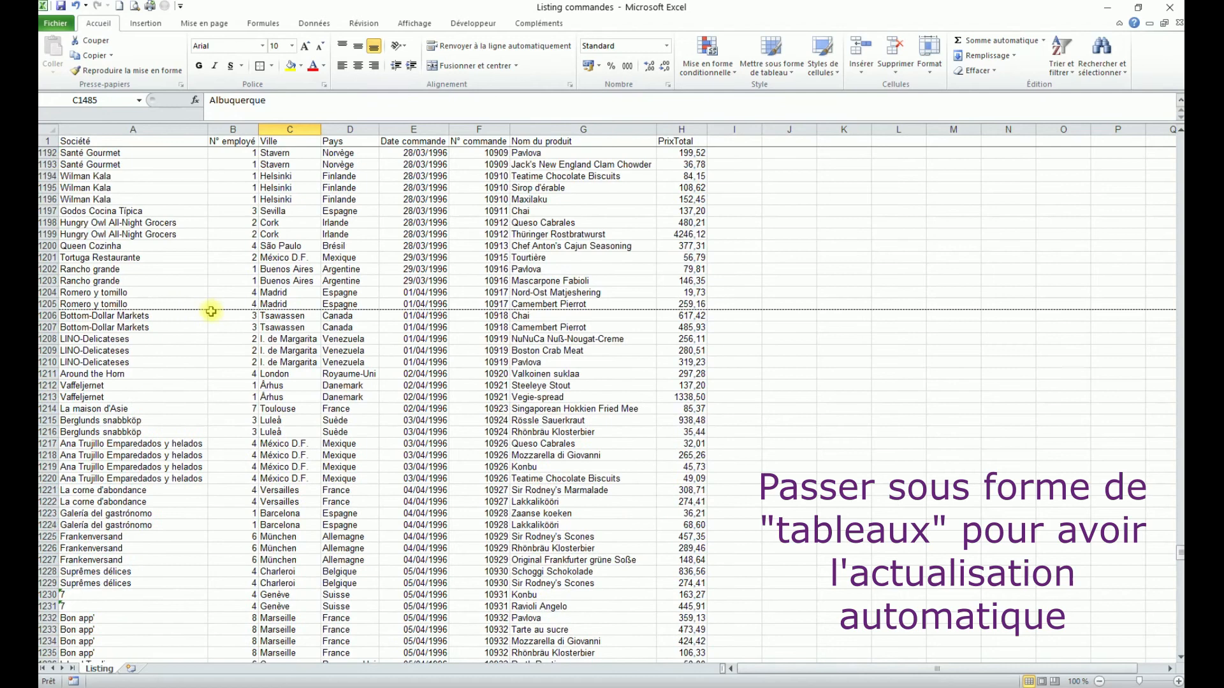
key(ctrl+Home)
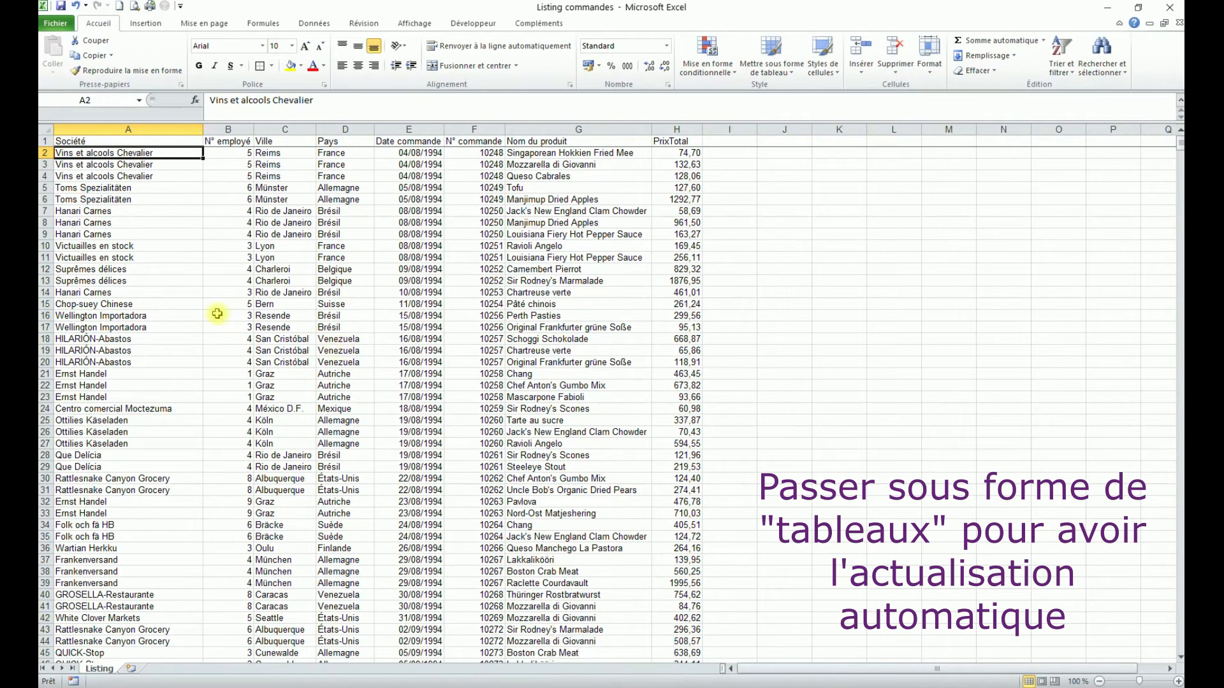
click(318, 329)
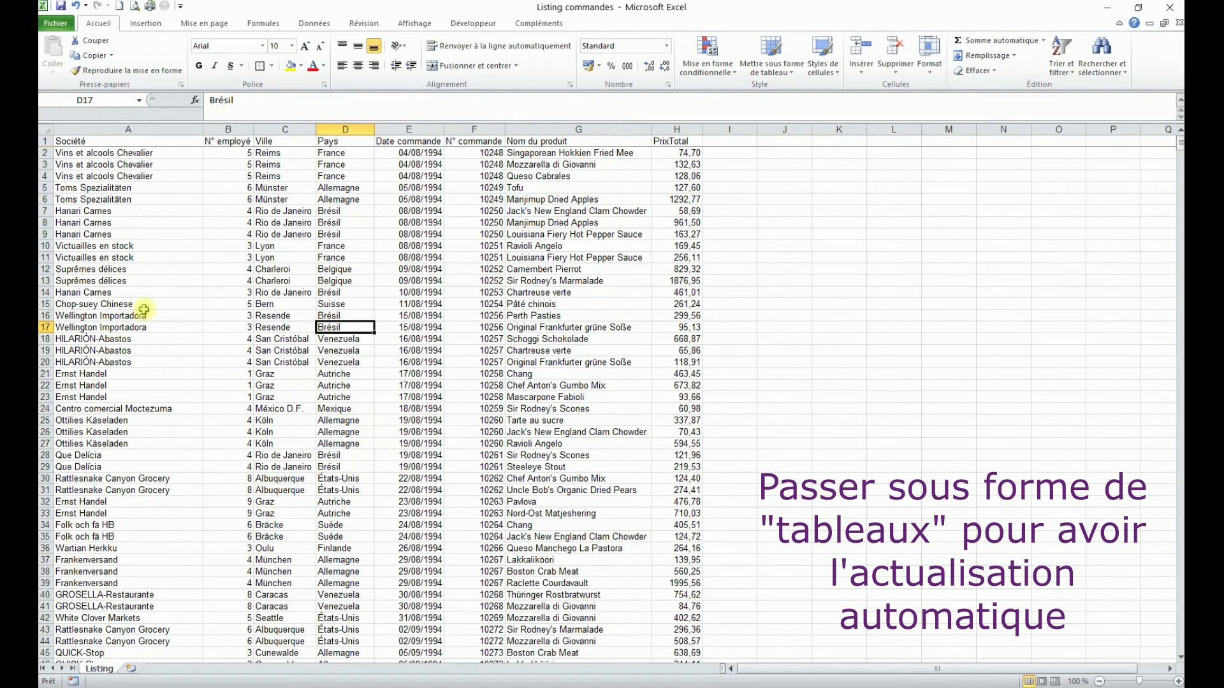
click(308, 223)
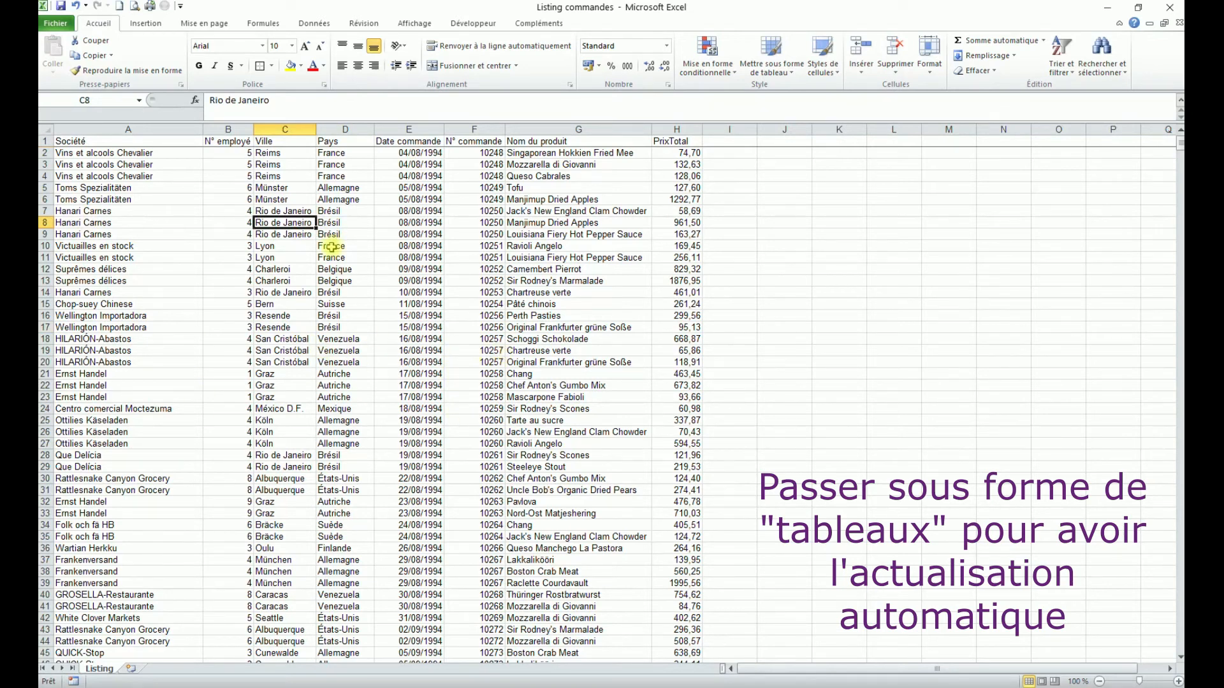
click(775, 72)
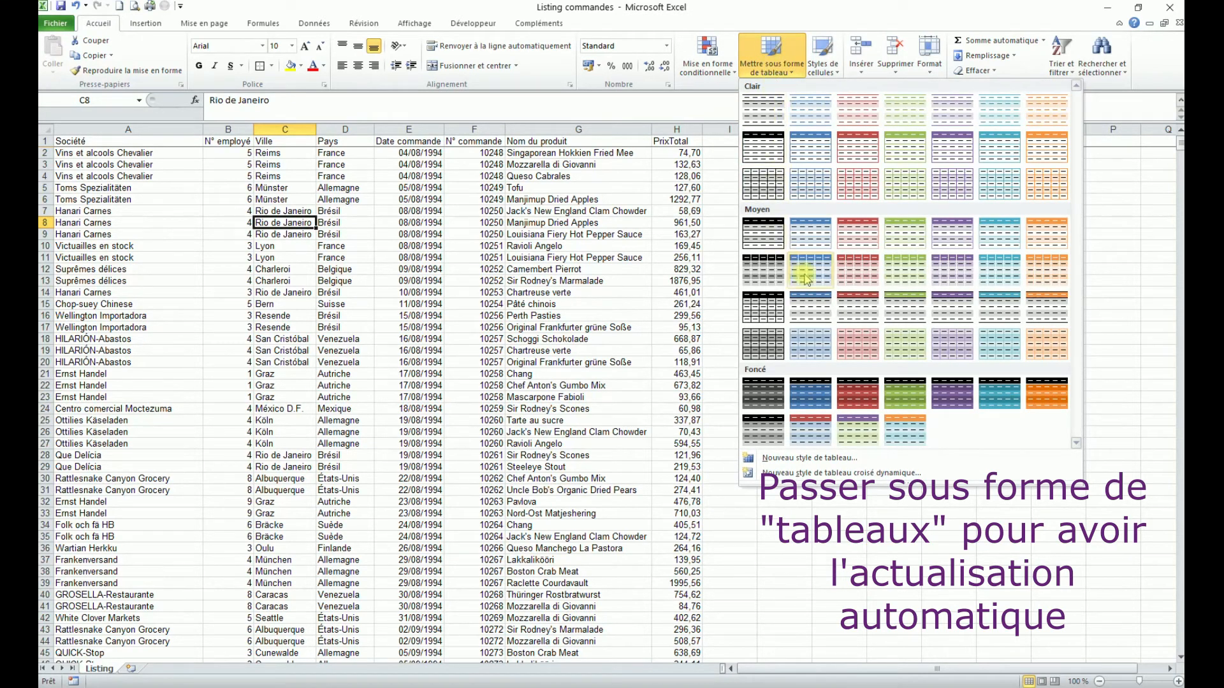
click(817, 242)
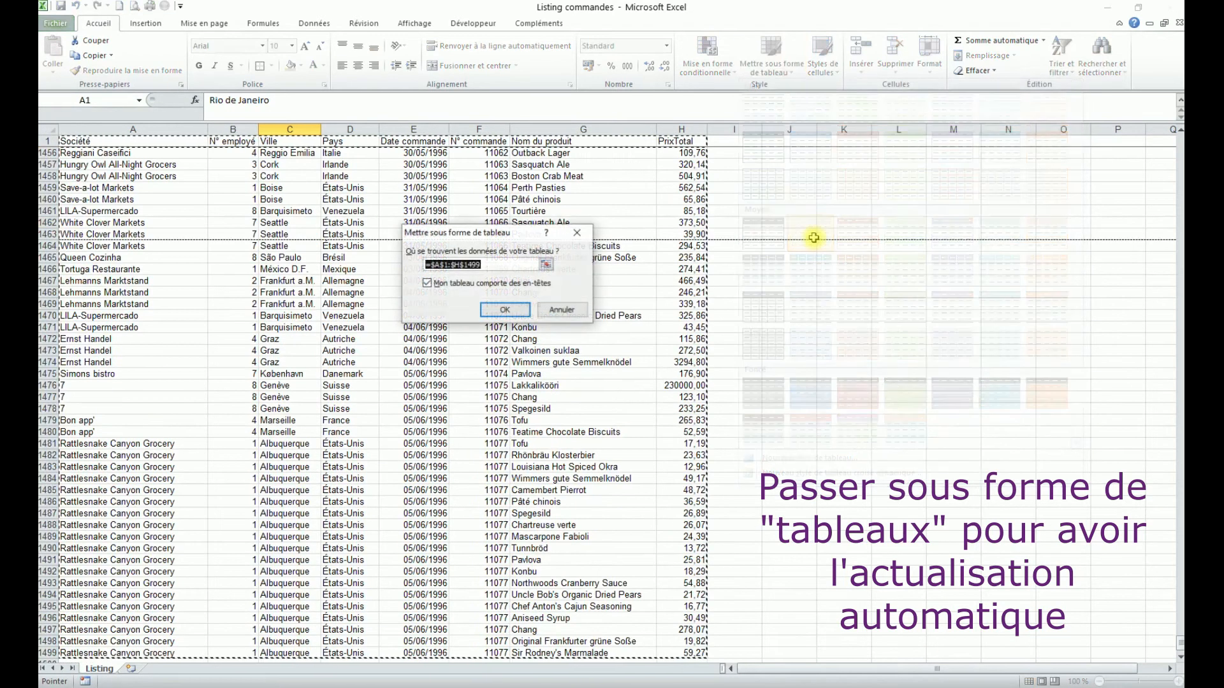
drag(475, 232, 370, 162)
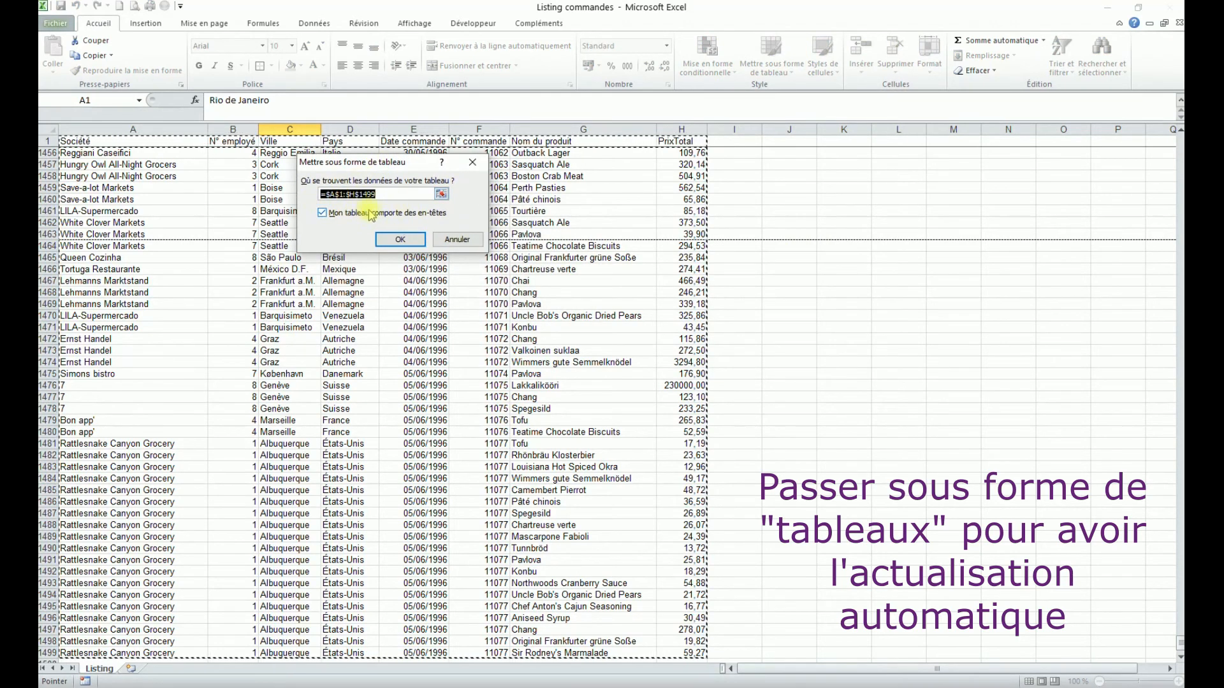
click(400, 239)
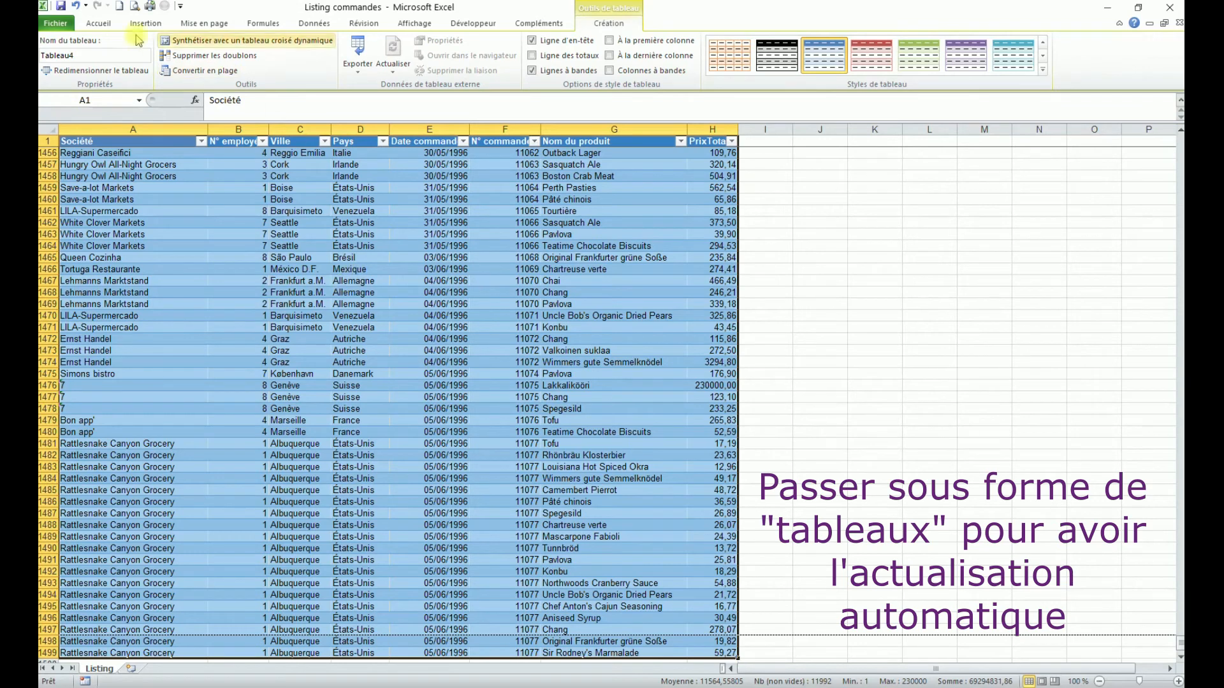
click(103, 24)
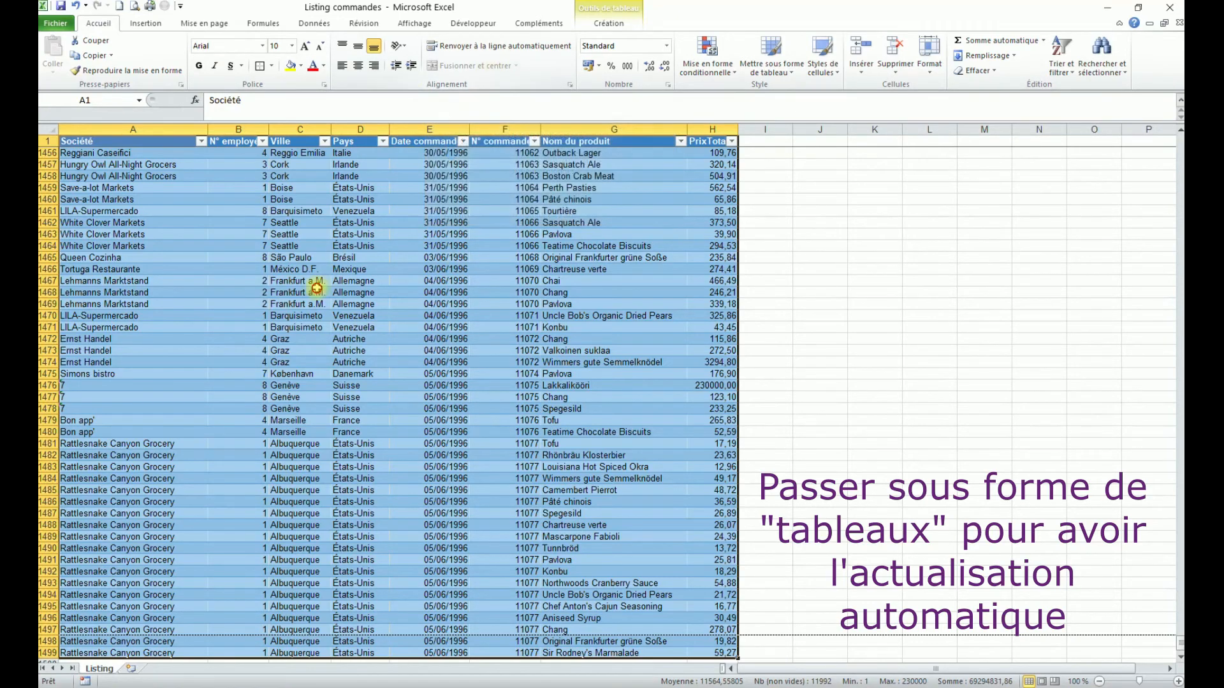
click(298, 292)
click(145, 23)
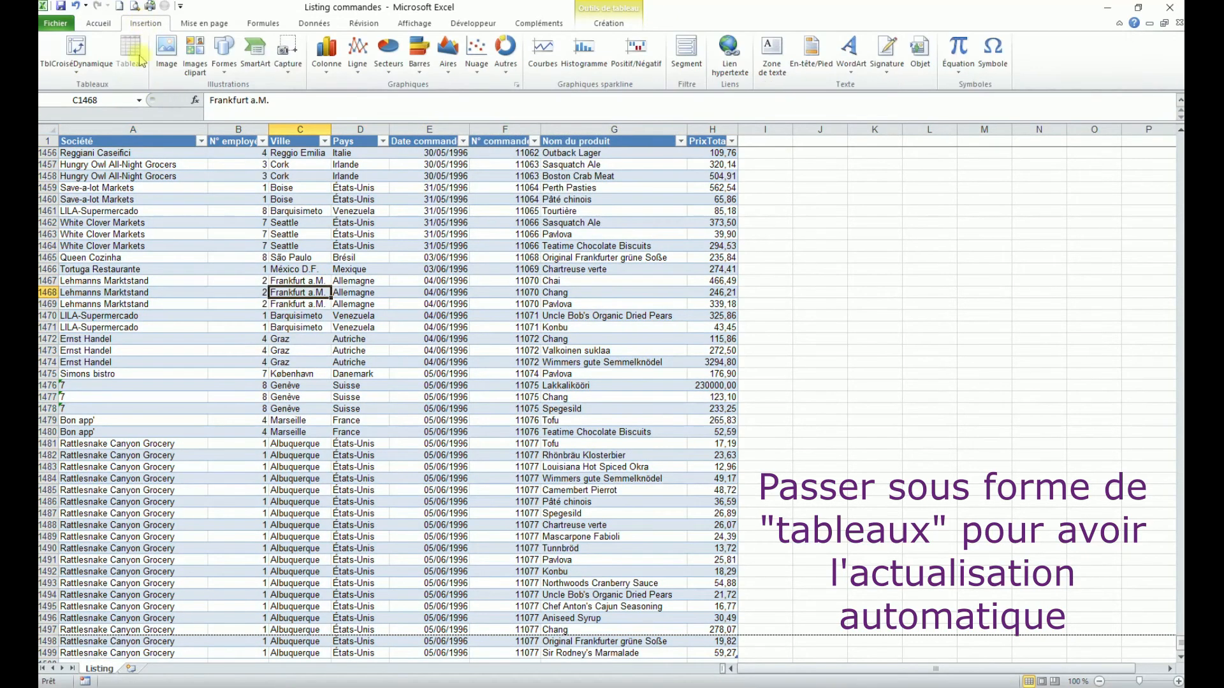
click(204, 23)
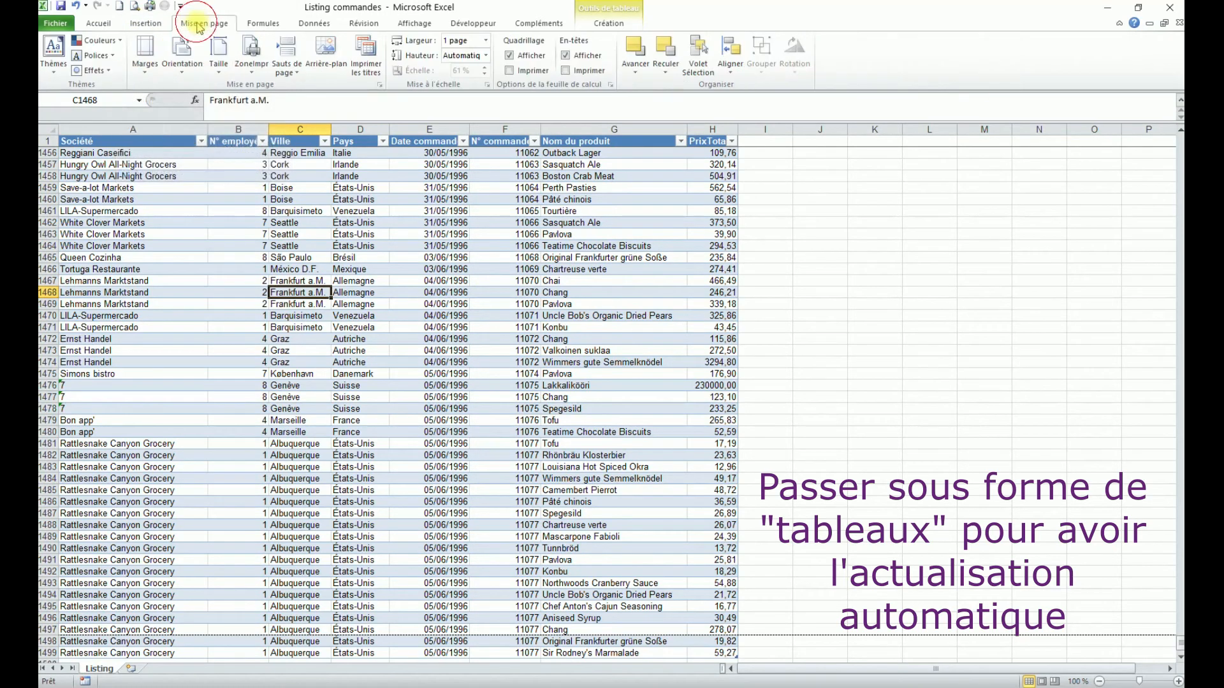
click(277, 30)
click(332, 25)
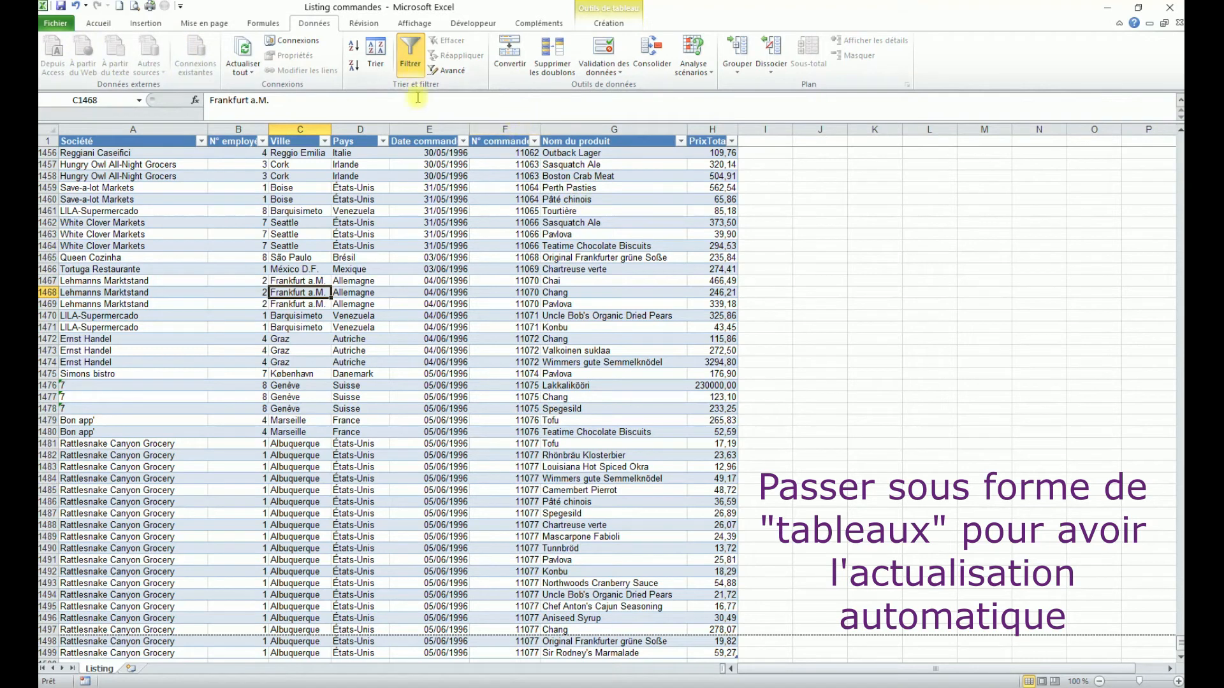
click(440, 233)
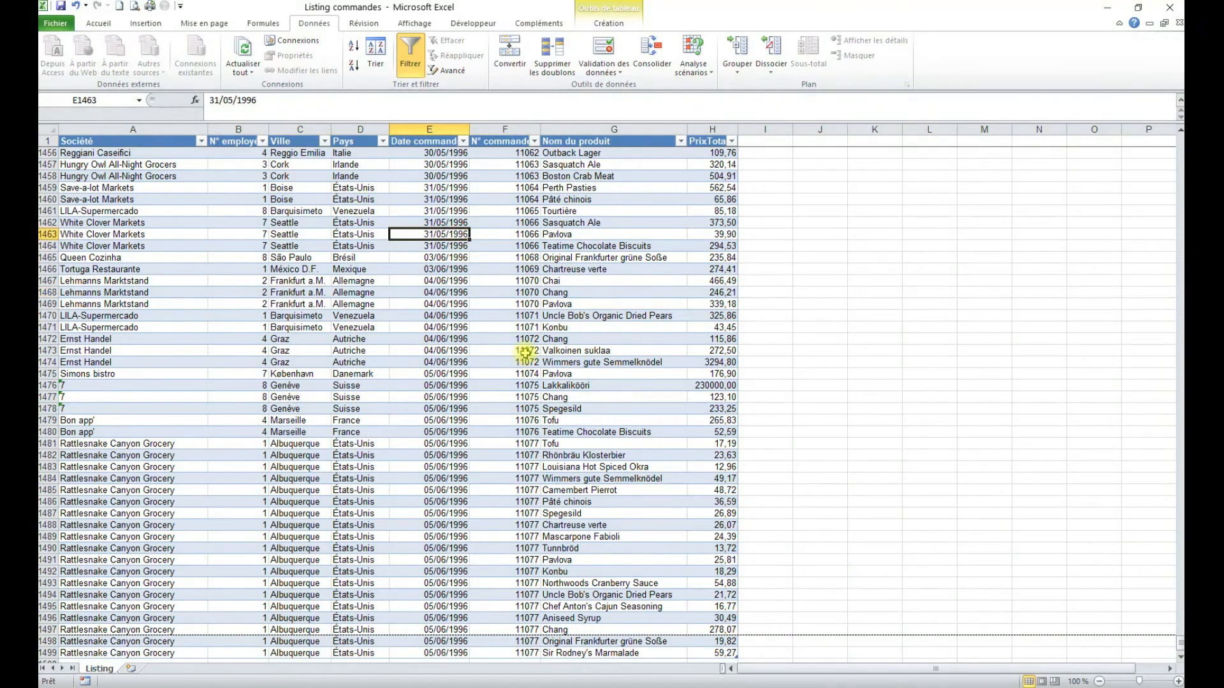
Step: Examine the corner marker at the end of the formatted table, in the PrixTotal cell of row 1499
scroll(525, 351, down, 3)
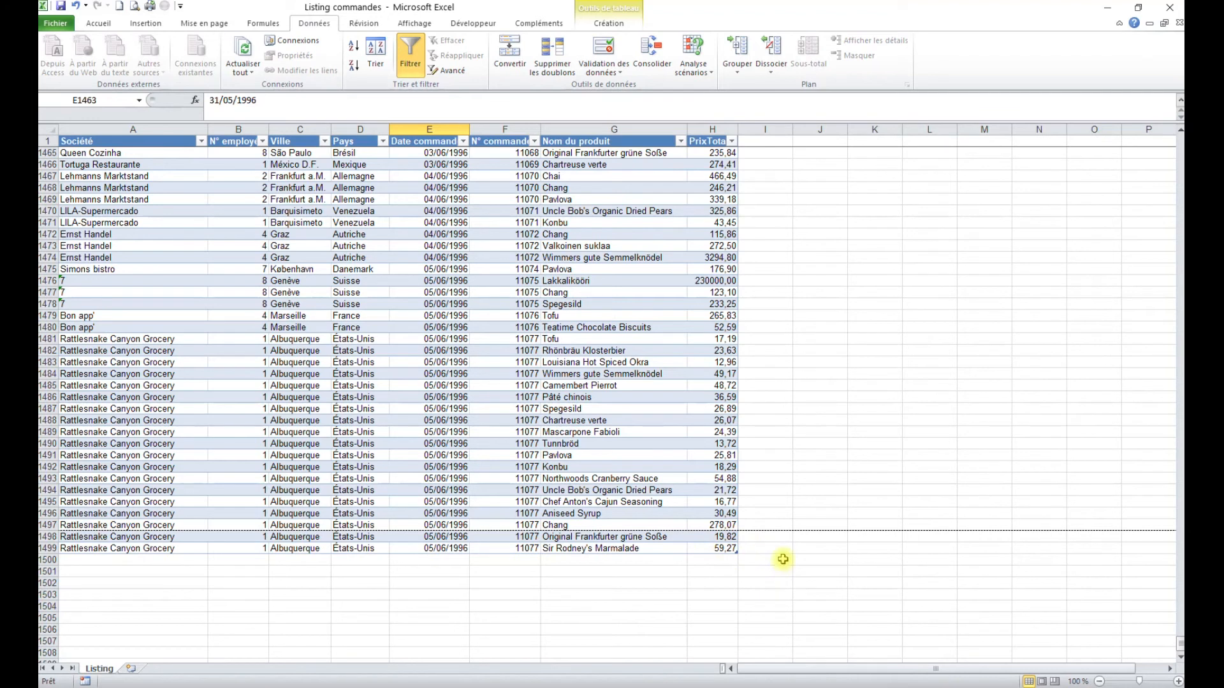
key(F9)
key(ctrl+1)
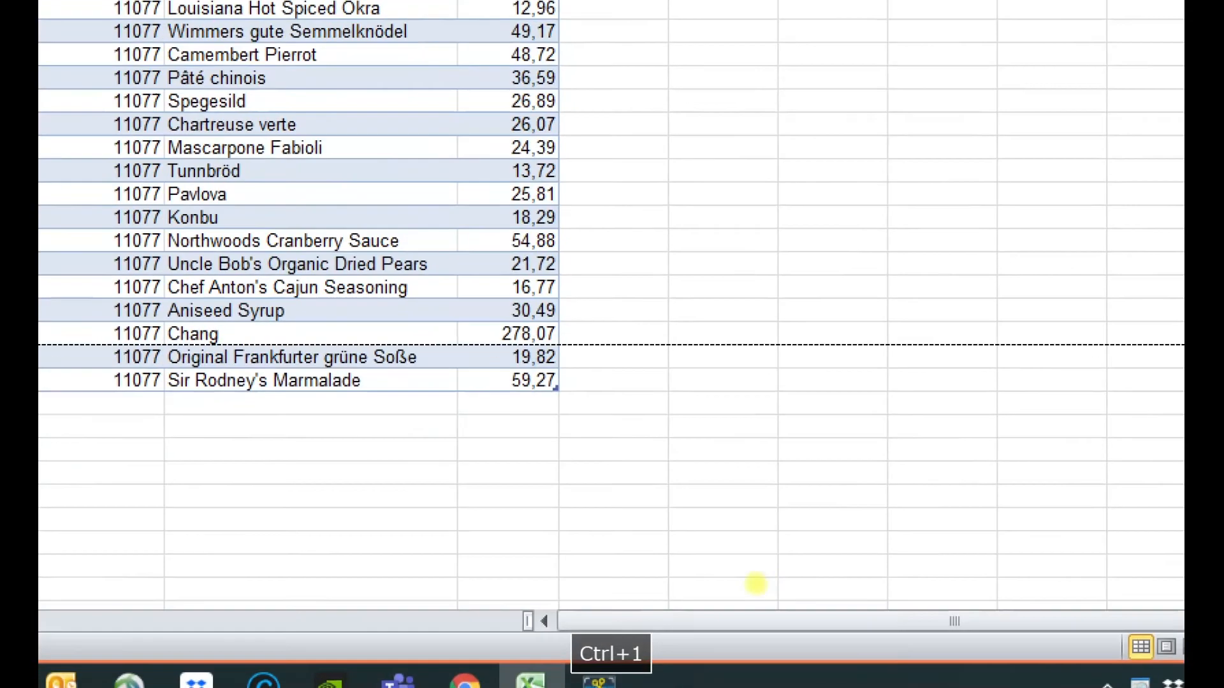
mouse_move(655, 379)
mouse_down()
mouse_move(636, 374)
mouse_move(634, 413)
mouse_move(675, 395)
mouse_move(657, 375)
mouse_up()
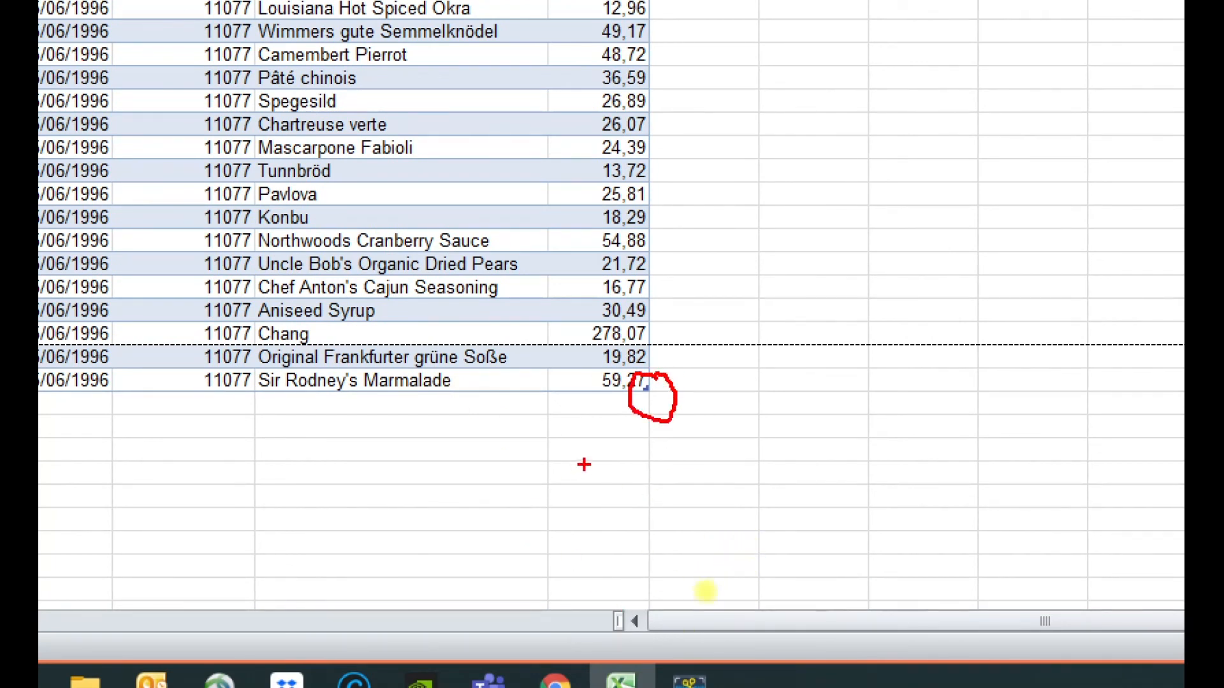
key(Escape)
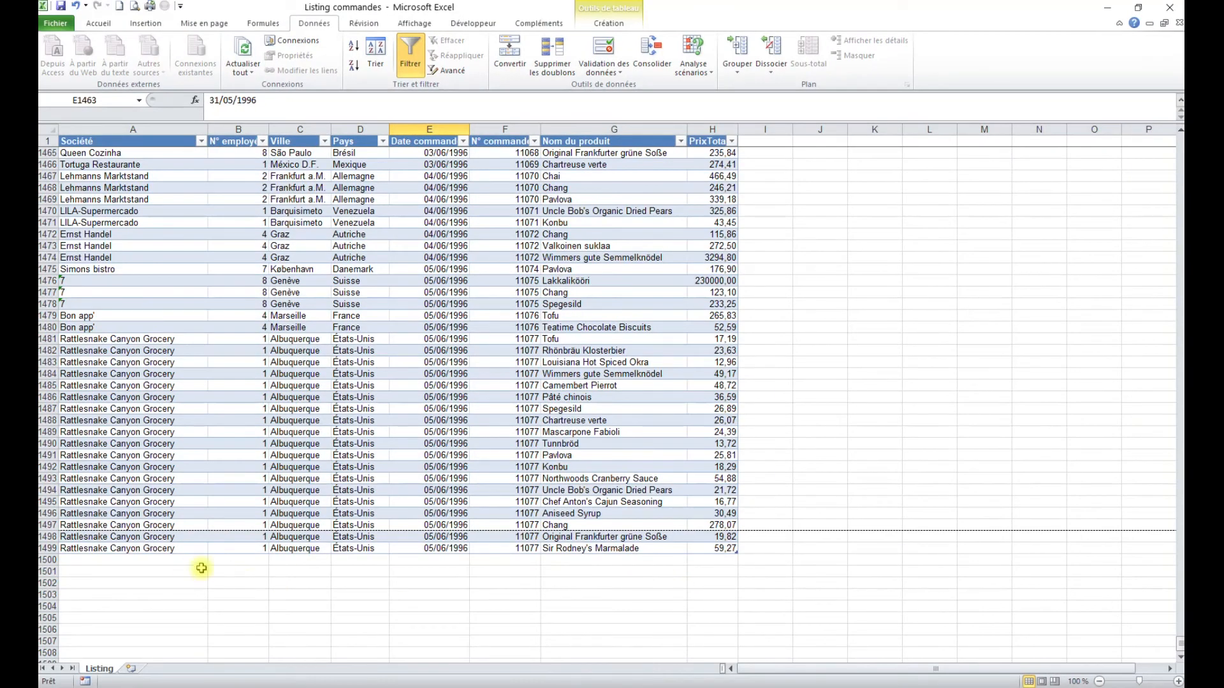
Step: Add a record in row 1500 directly below the table, with Société 7 and PrixTotal 1000000
click(95, 561)
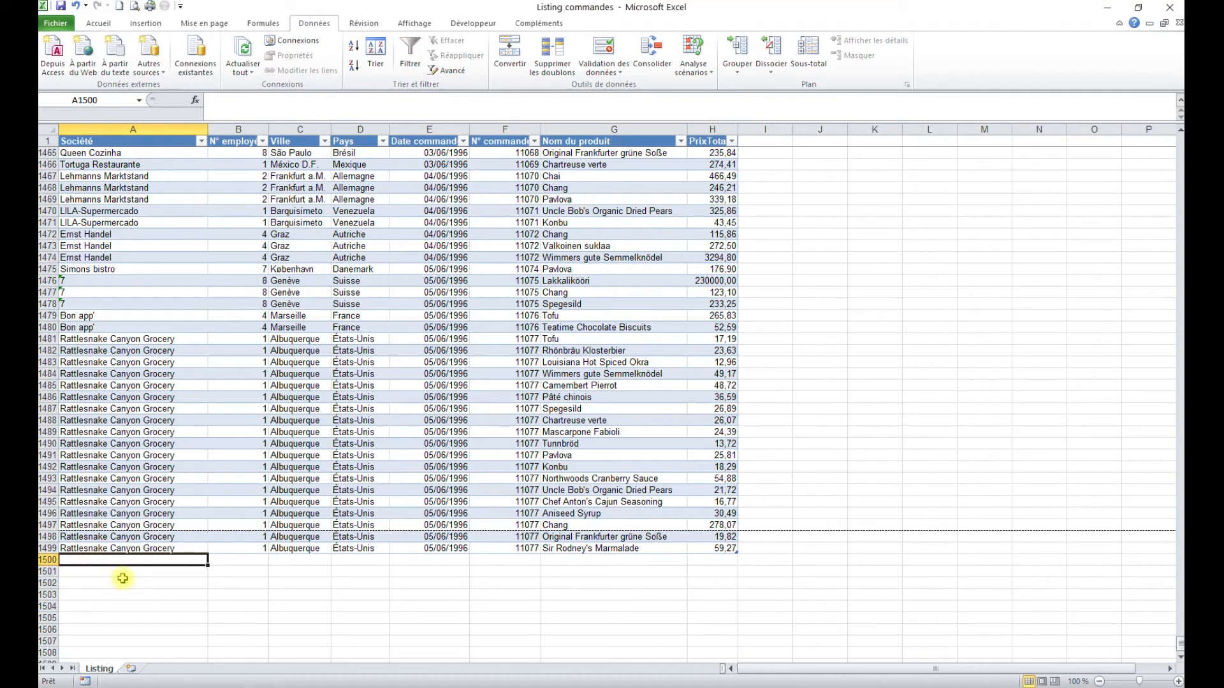
text(7)
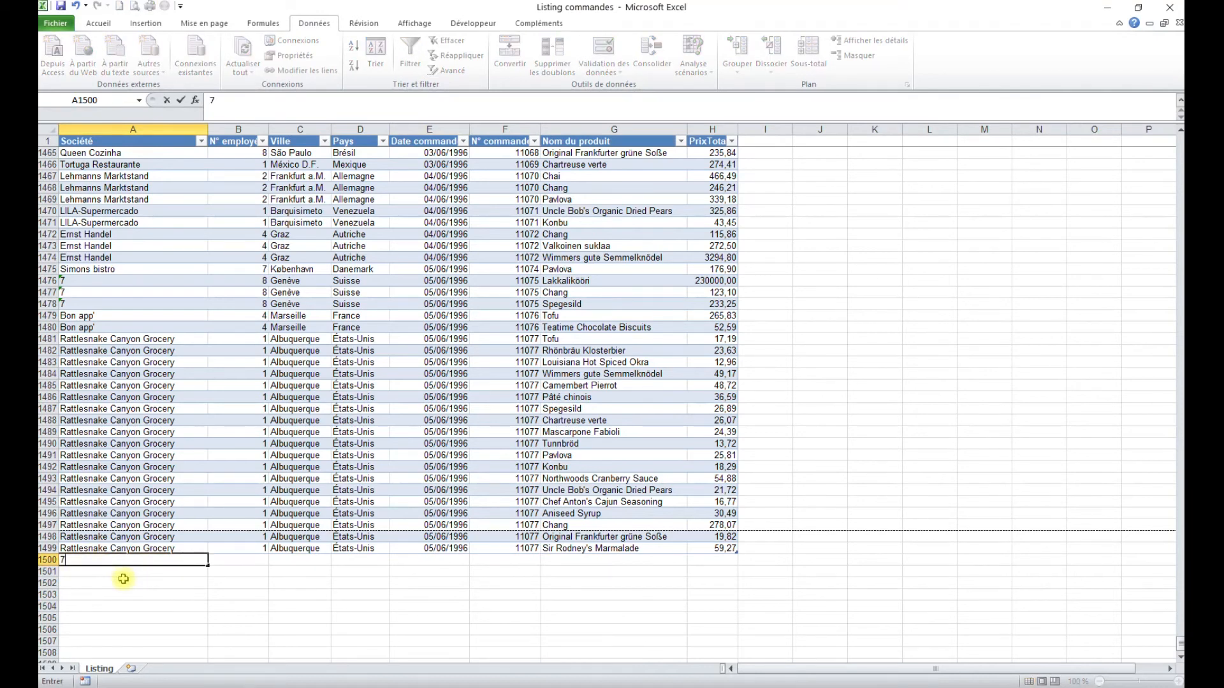
key(Tab)
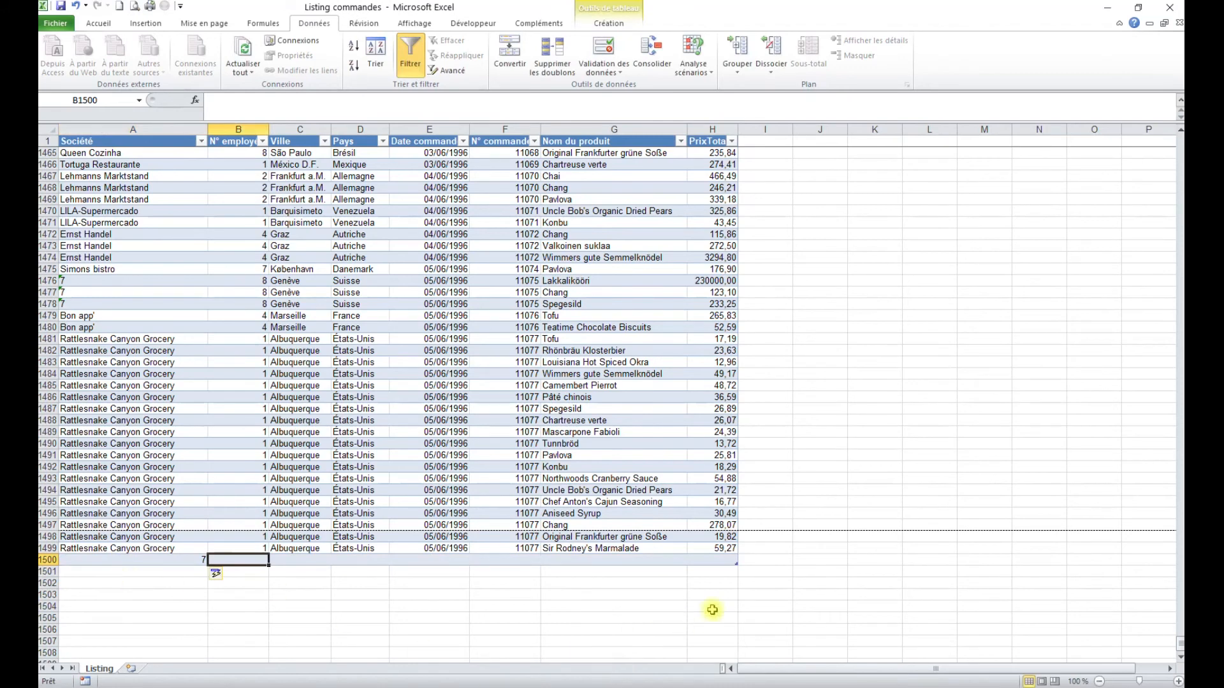
click(719, 560)
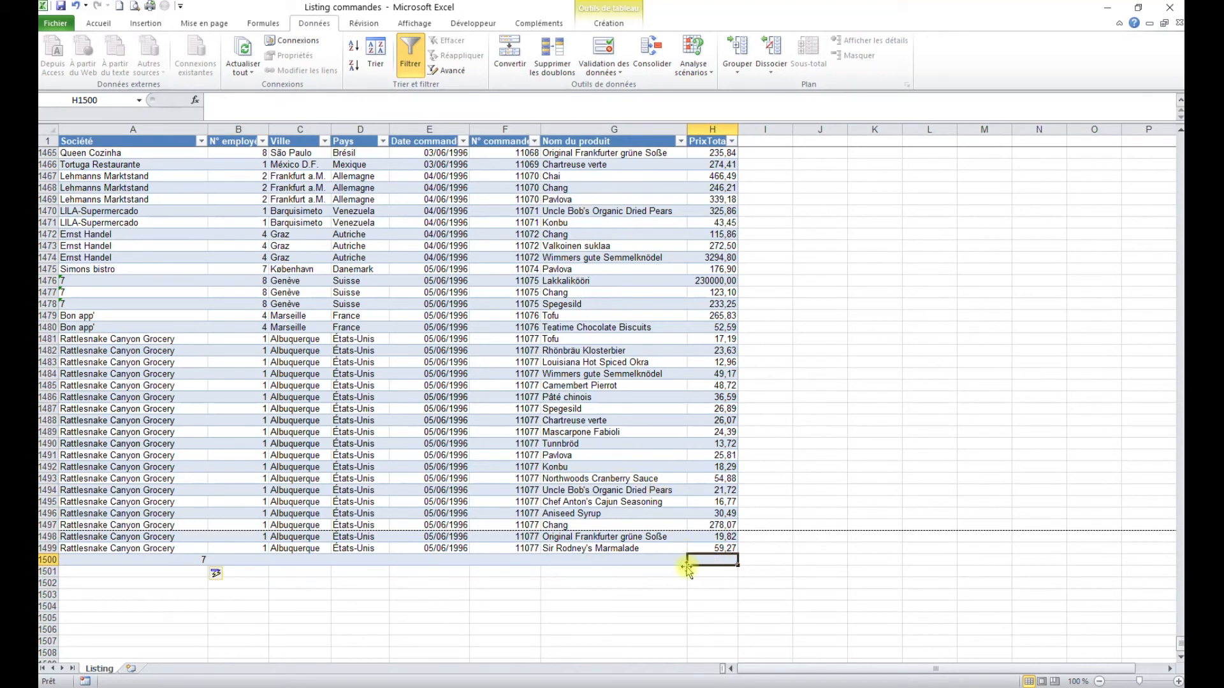
text(100)
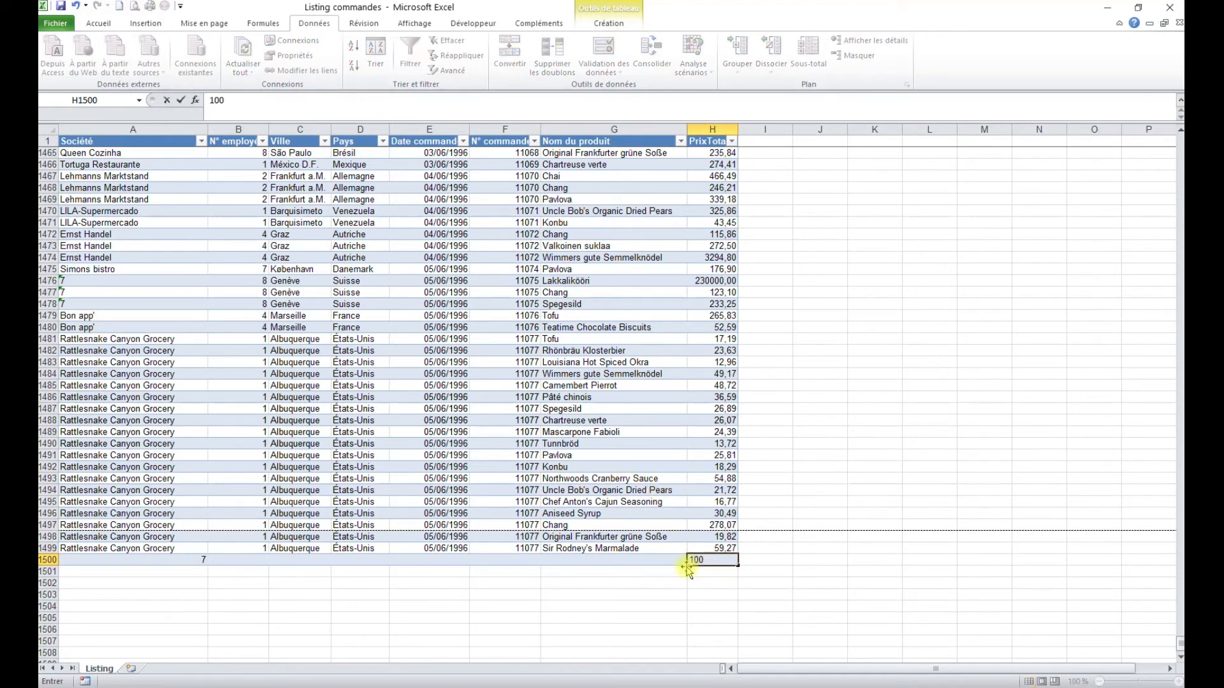
text(0000)
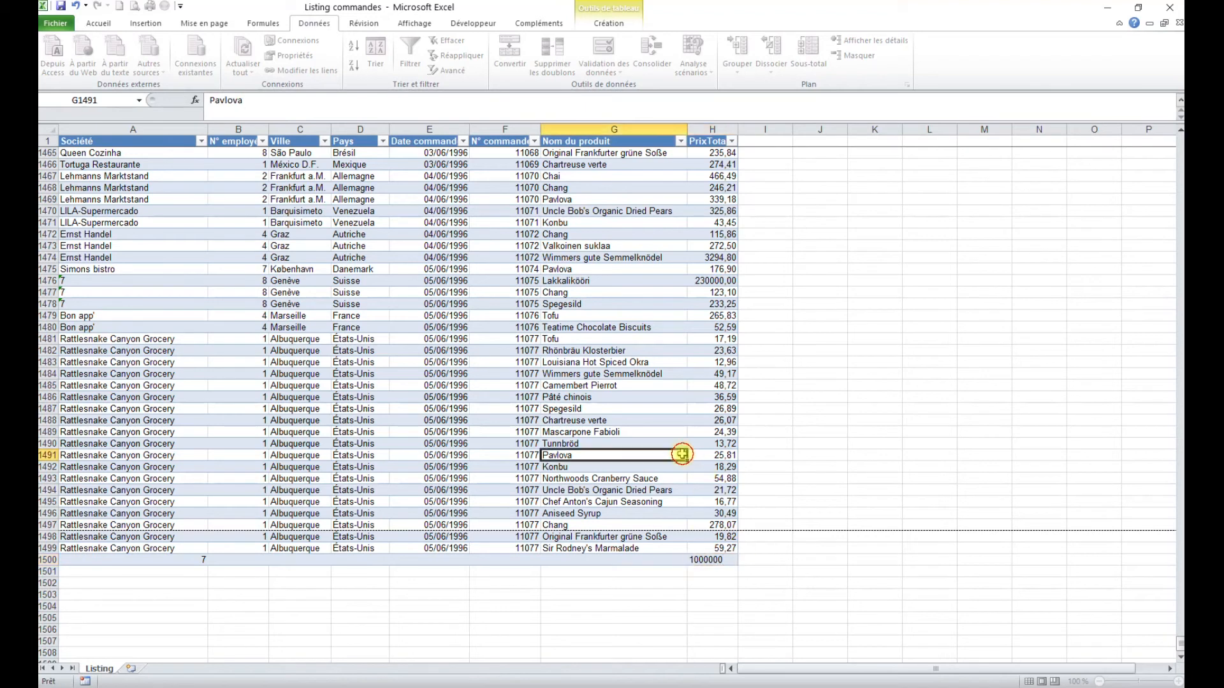
click(680, 455)
click(714, 560)
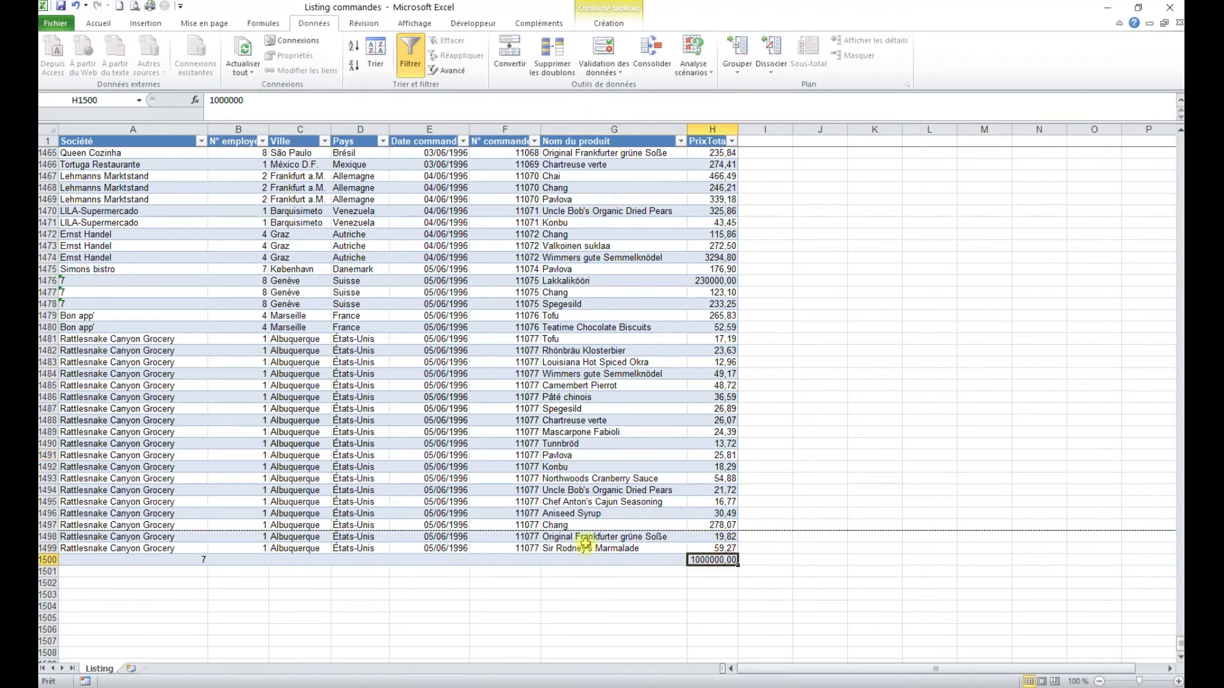
Step: Insert a pivot table on a new worksheet, using the formatted table Tableau4 as its source
click(348, 282)
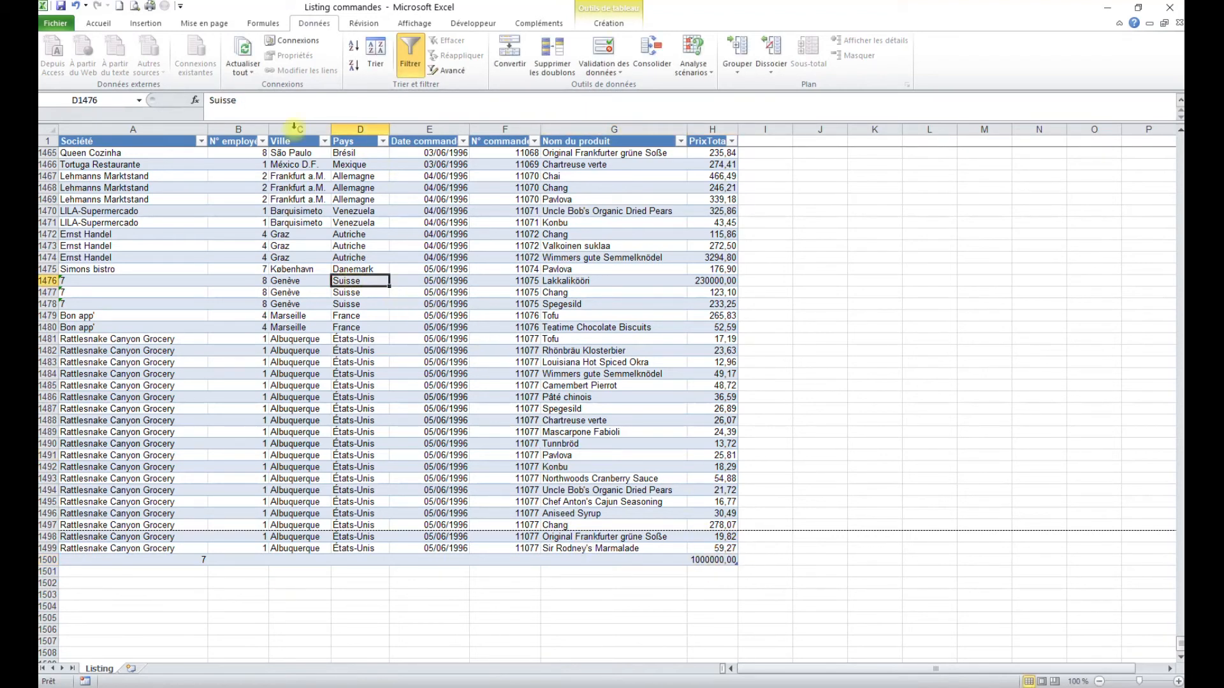
click(145, 23)
click(81, 56)
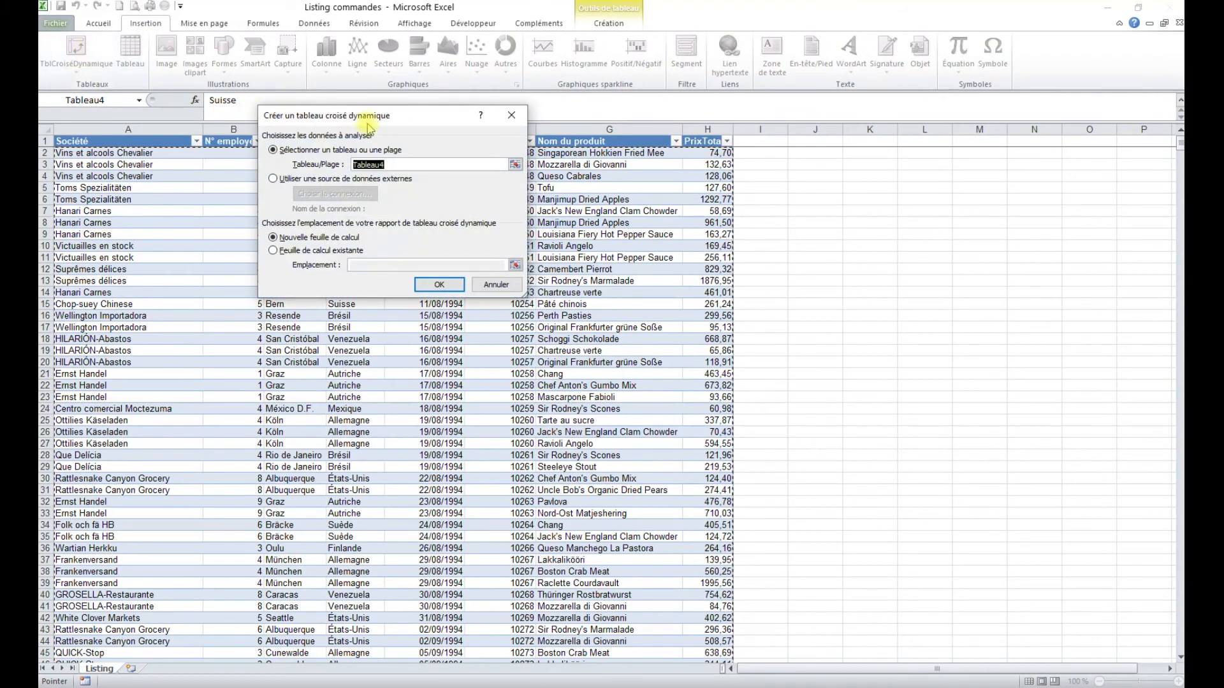
drag(370, 116, 437, 194)
drag(462, 243, 411, 246)
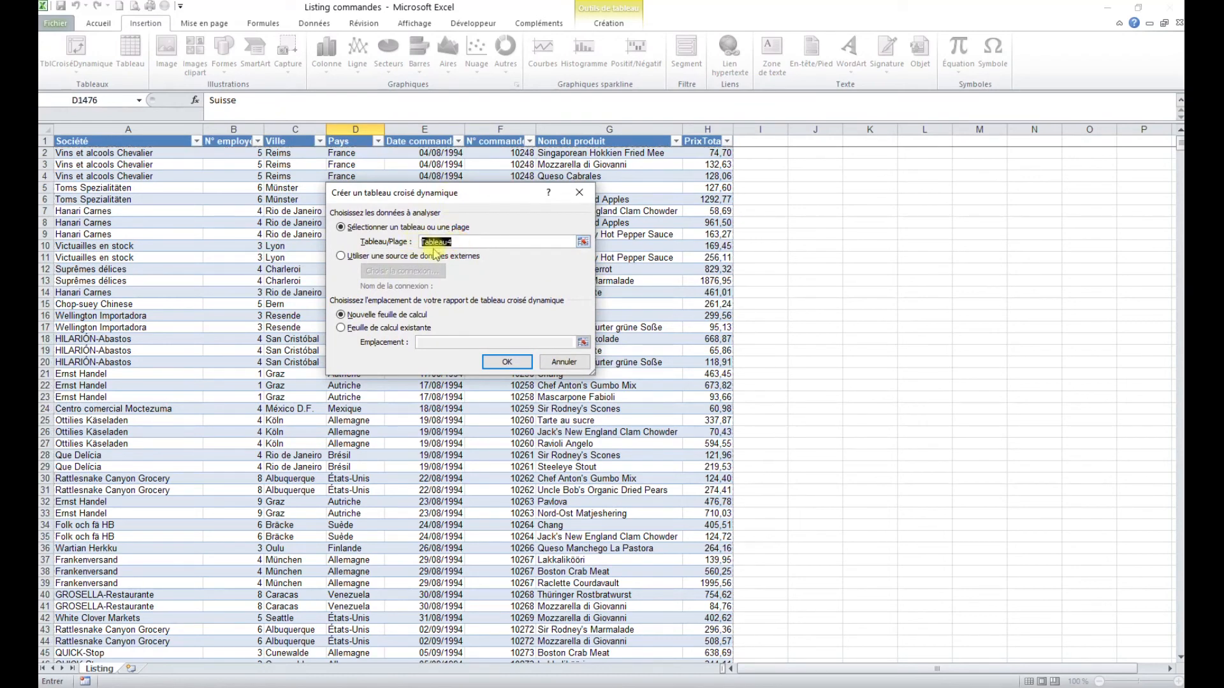
click(456, 243)
click(508, 362)
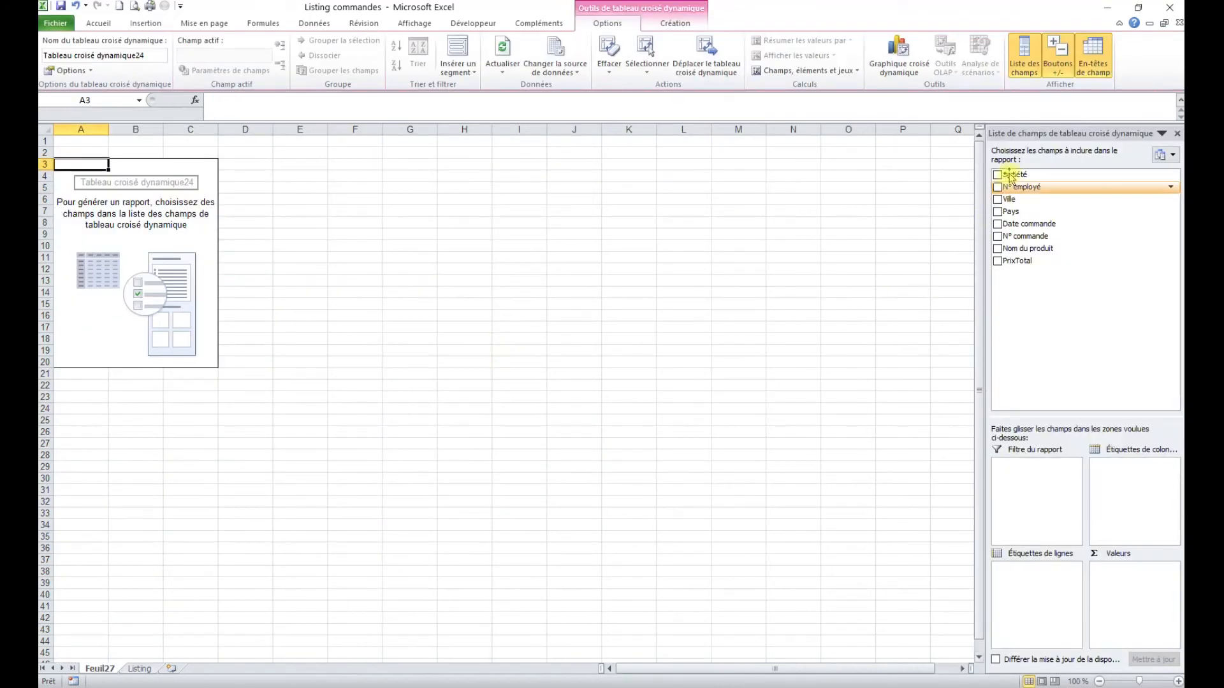
Step: Add Société to the pivot table's row labels and PrixTotal to its values, and check the entry for company 7
drag(1013, 174, 1058, 602)
drag(1028, 264, 1144, 603)
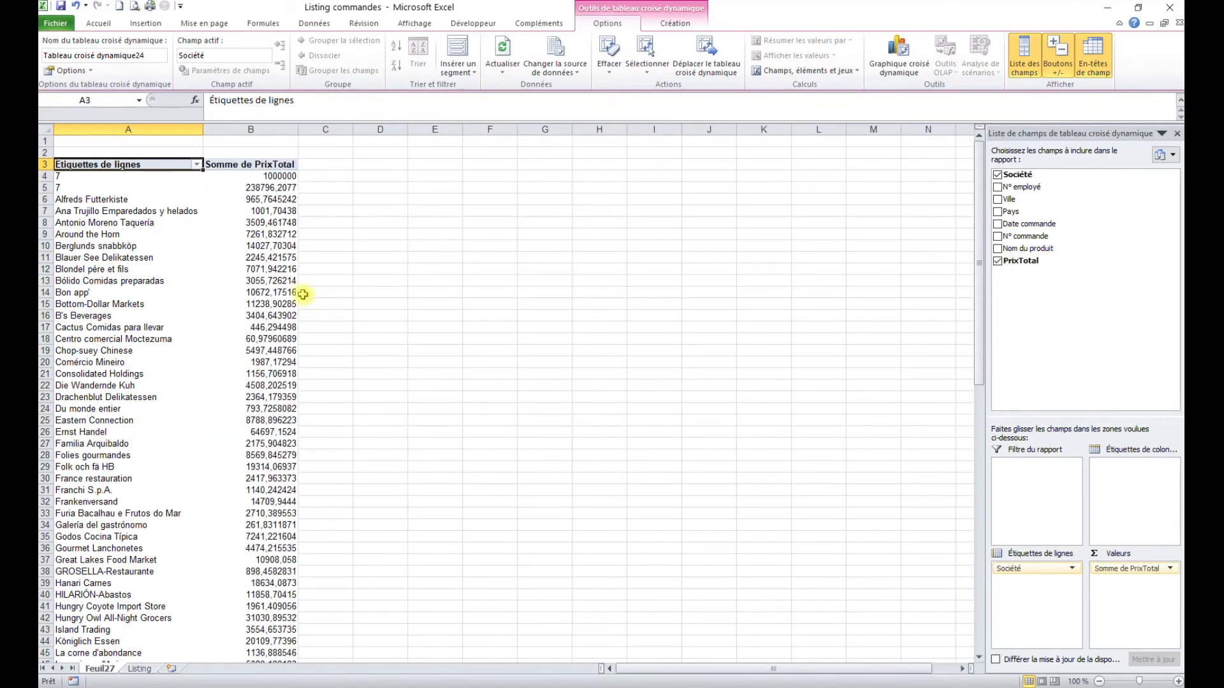
click(130, 177)
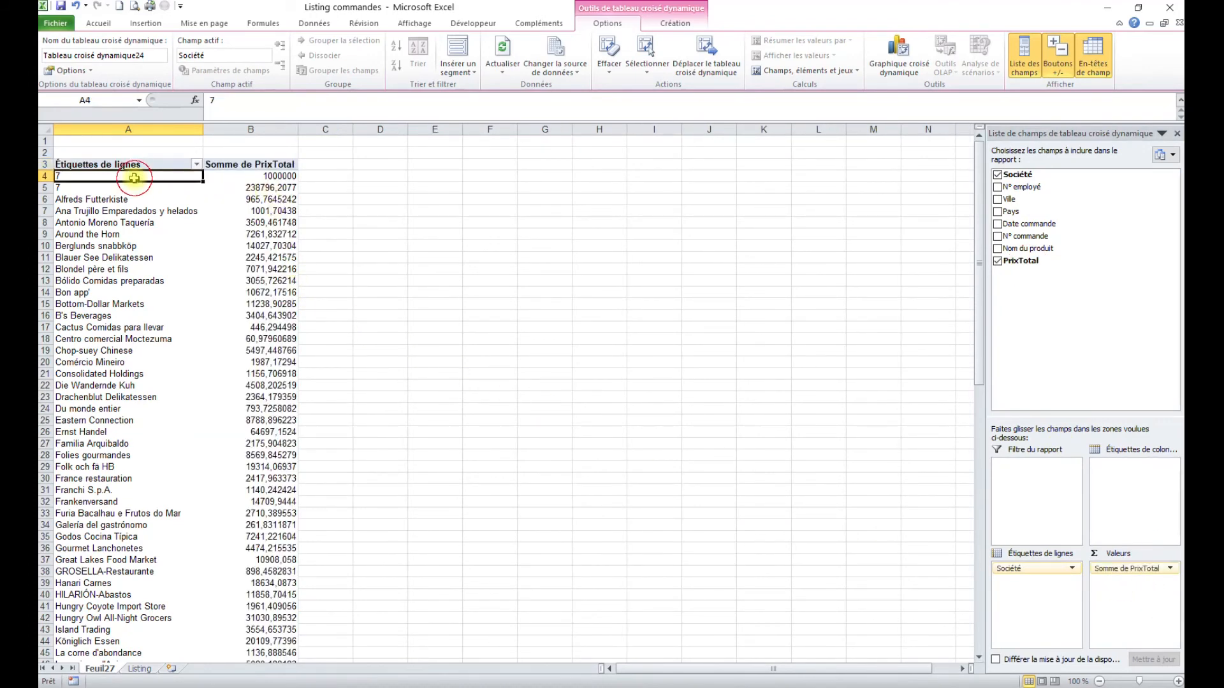
Step: Compare the two company 7 entries in the pivot table with the Société cells A1476 and A1500 on the Listing sheet
click(104, 188)
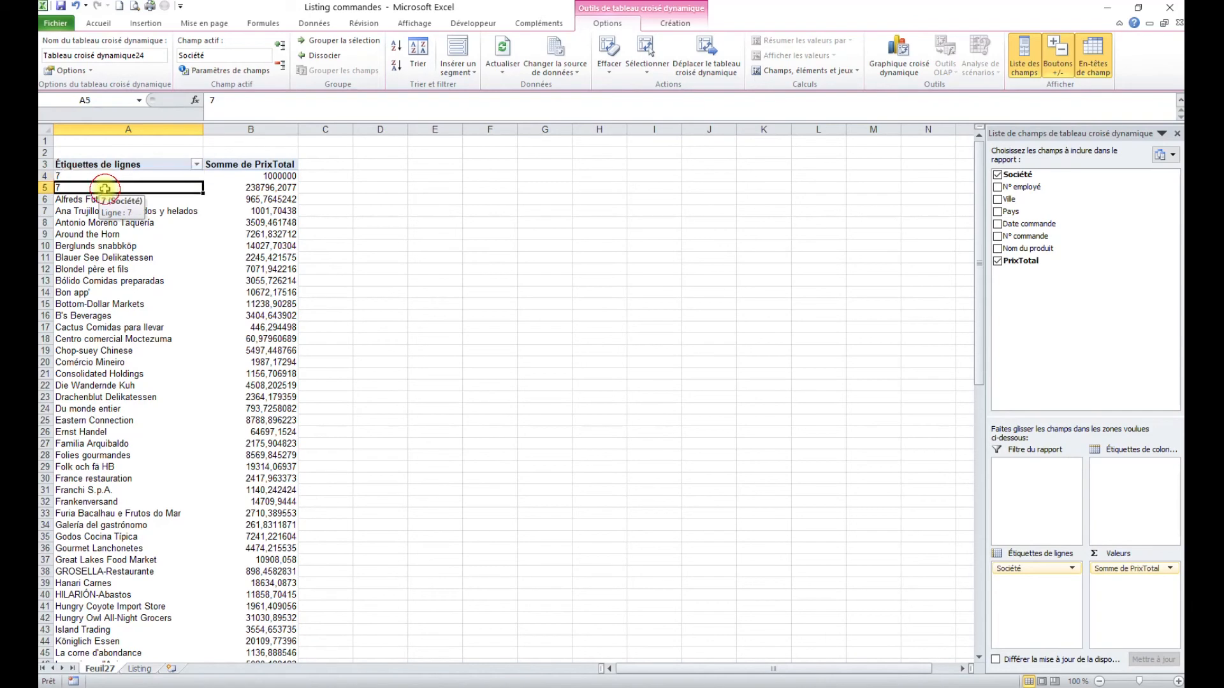
click(140, 668)
scroll(161, 450, down, 6)
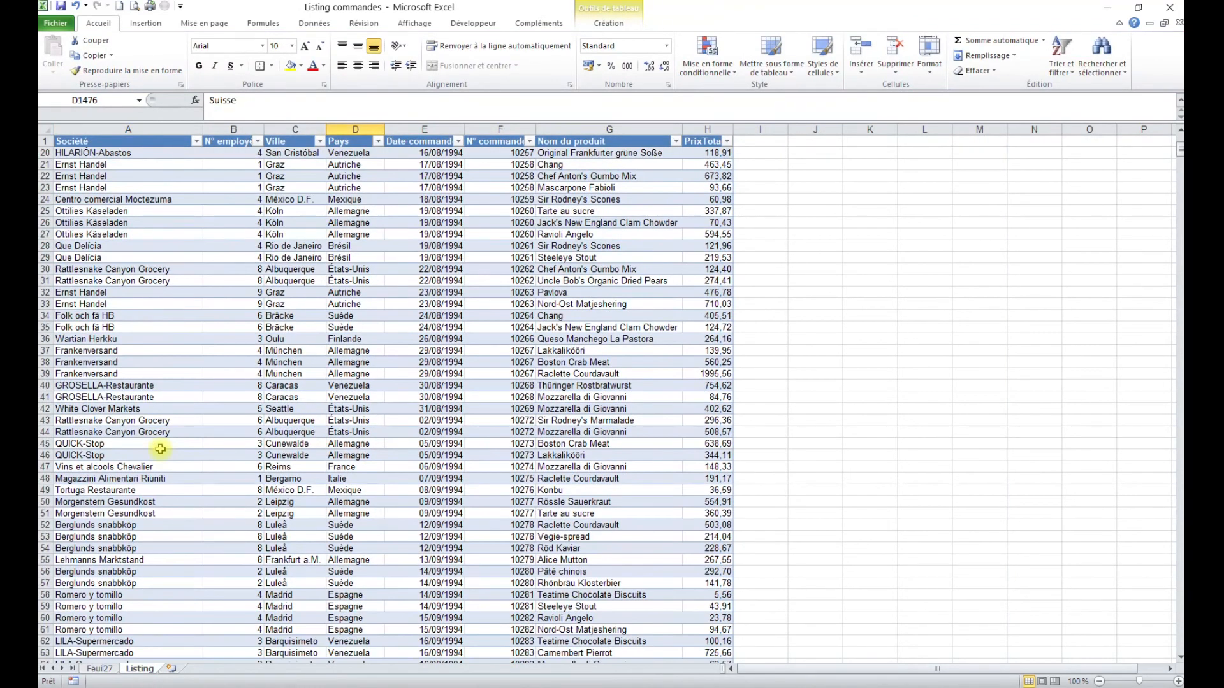
key(ctrl+End)
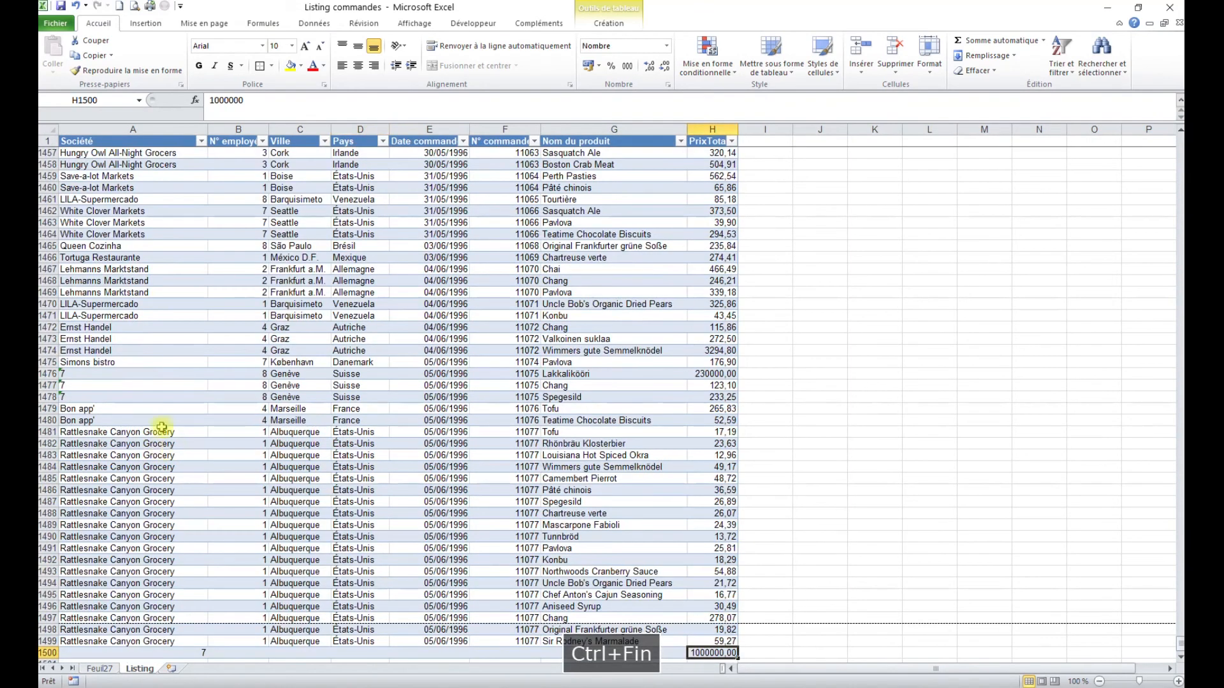
scroll(141, 414, down, 1)
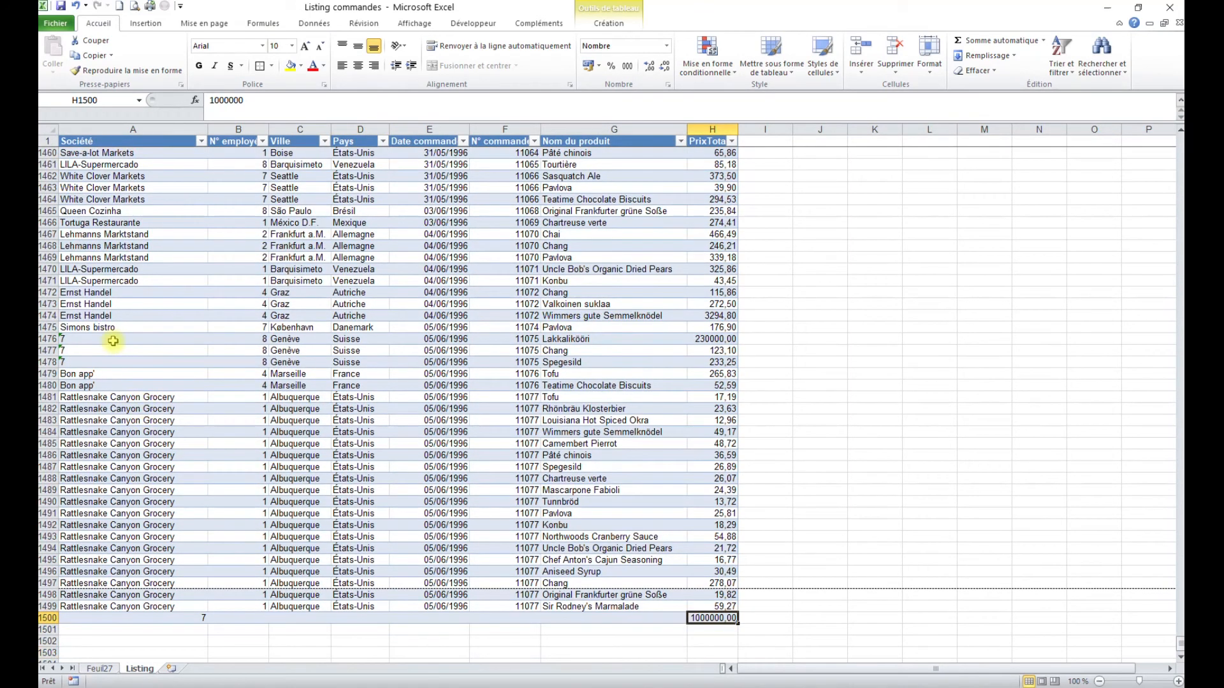
click(89, 339)
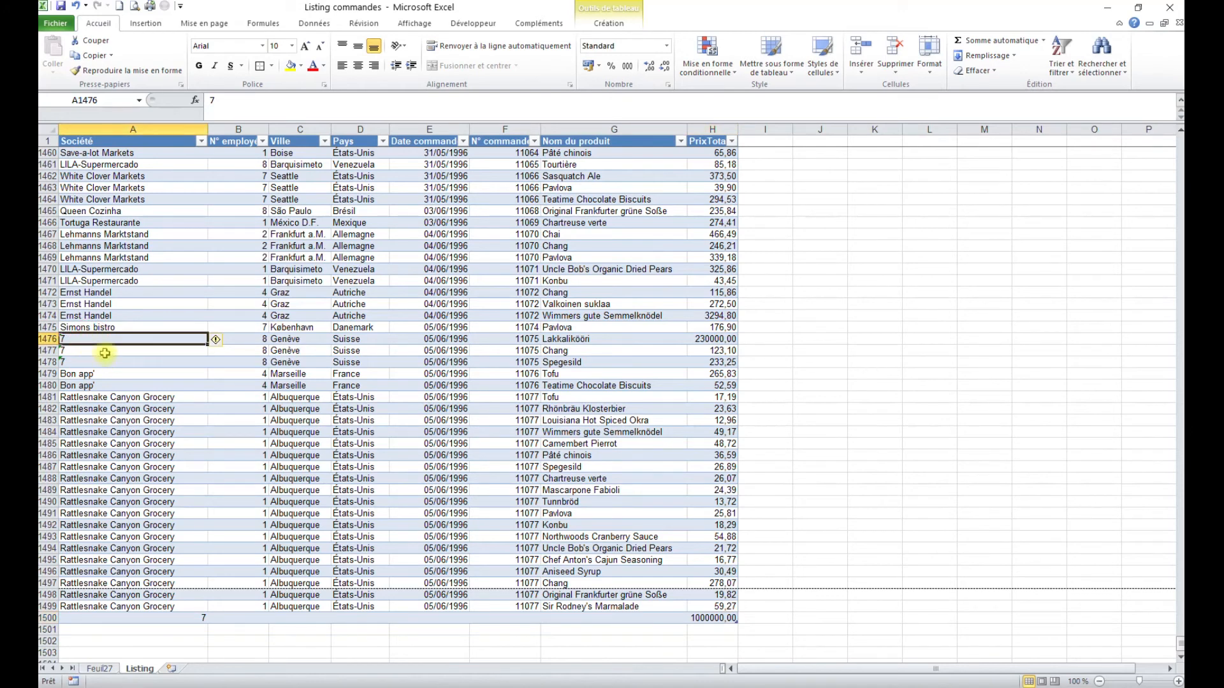
click(184, 617)
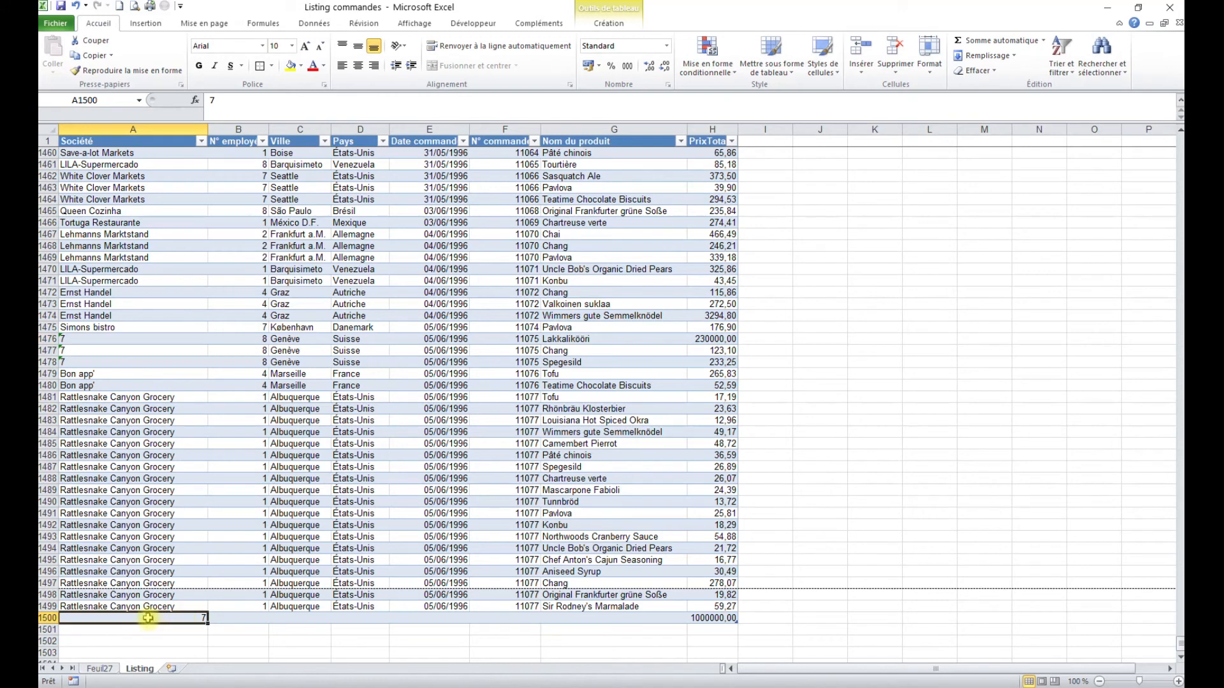
Step: Copy the formatting of Société cell A1476 onto cell A1500 with the format painter
click(134, 342)
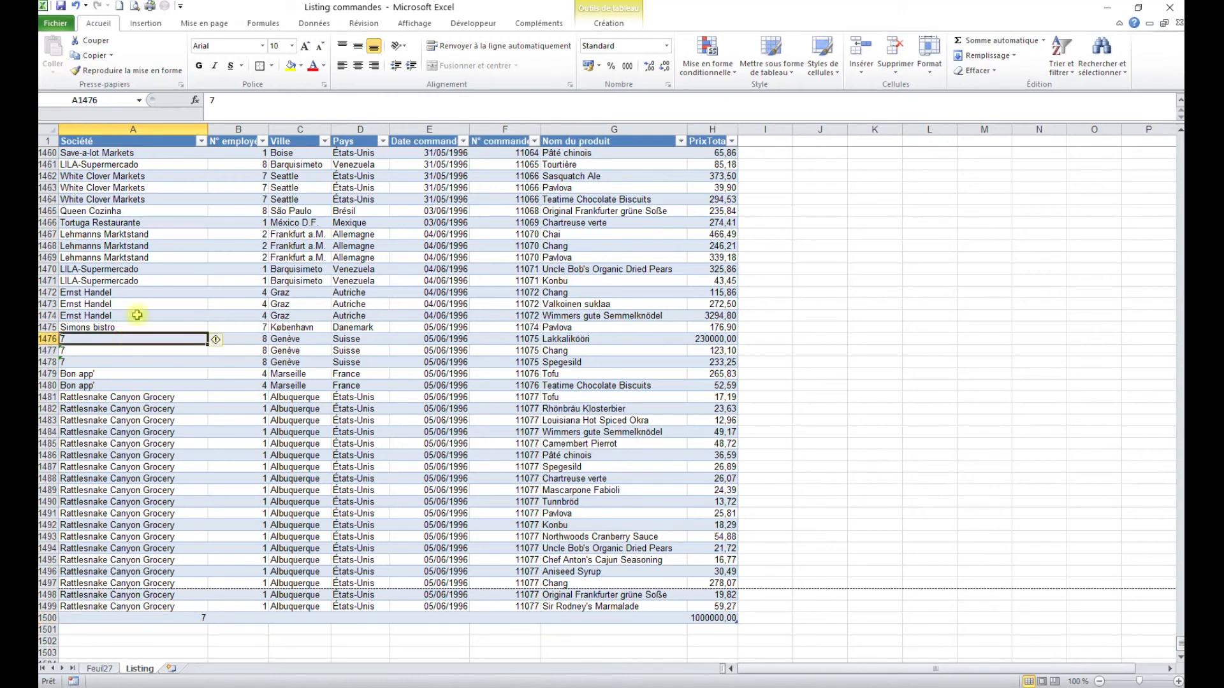
click(131, 70)
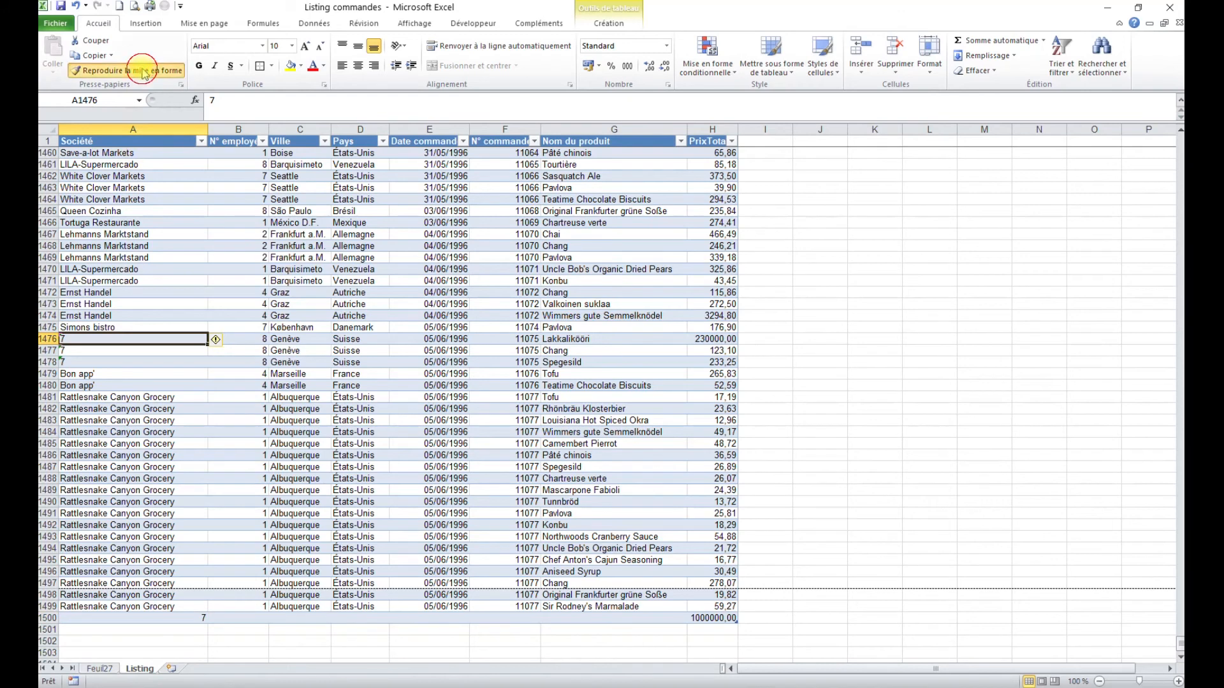
click(159, 617)
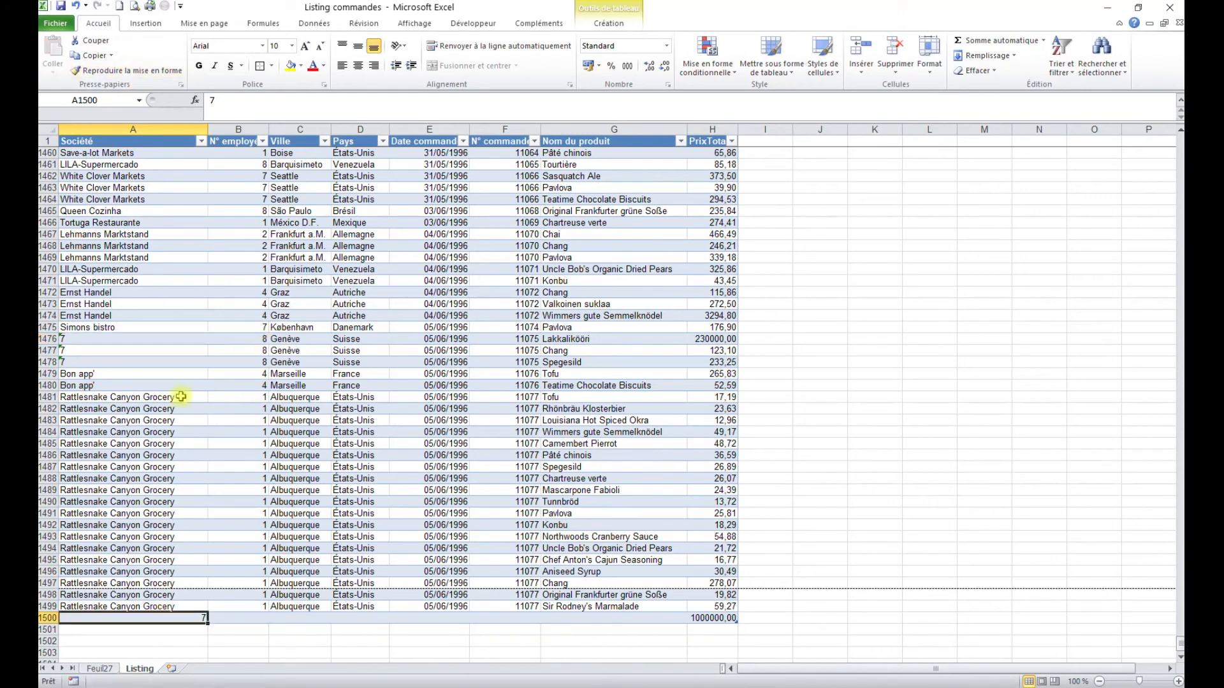
Step: Examine the company 7 cells starting at row 1476 on Listing, and check the matching entries in the pivot table on Feuil27
click(107, 340)
click(111, 349)
click(121, 374)
click(122, 352)
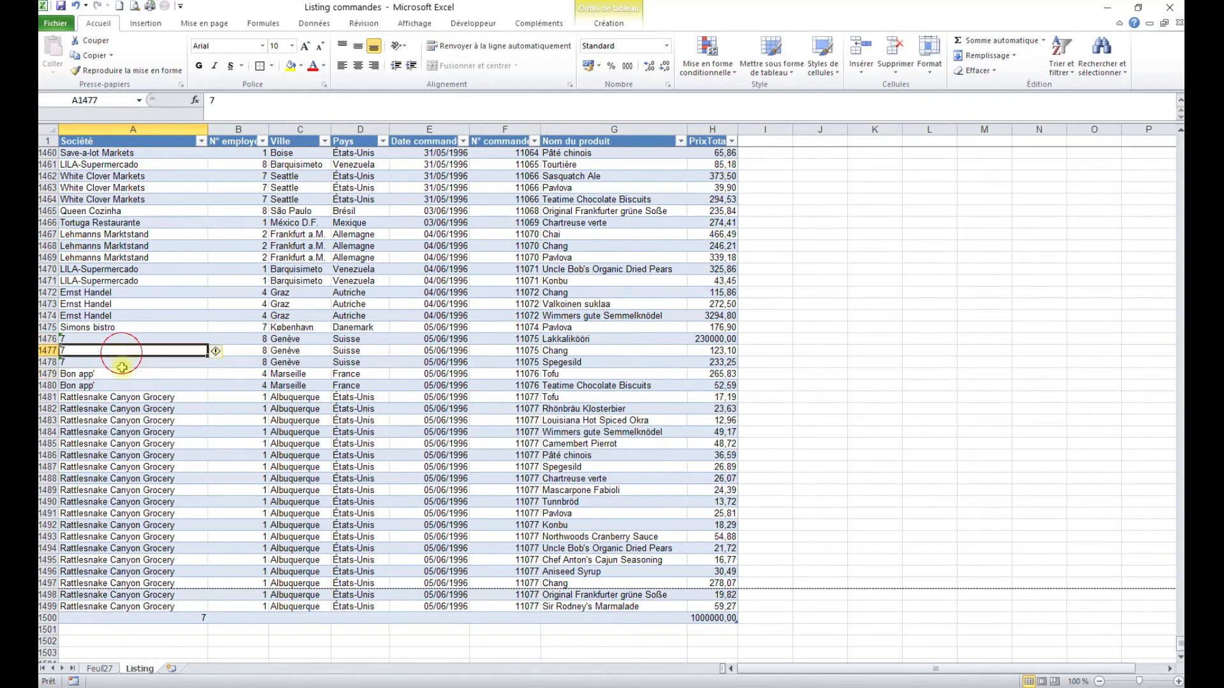
click(100, 669)
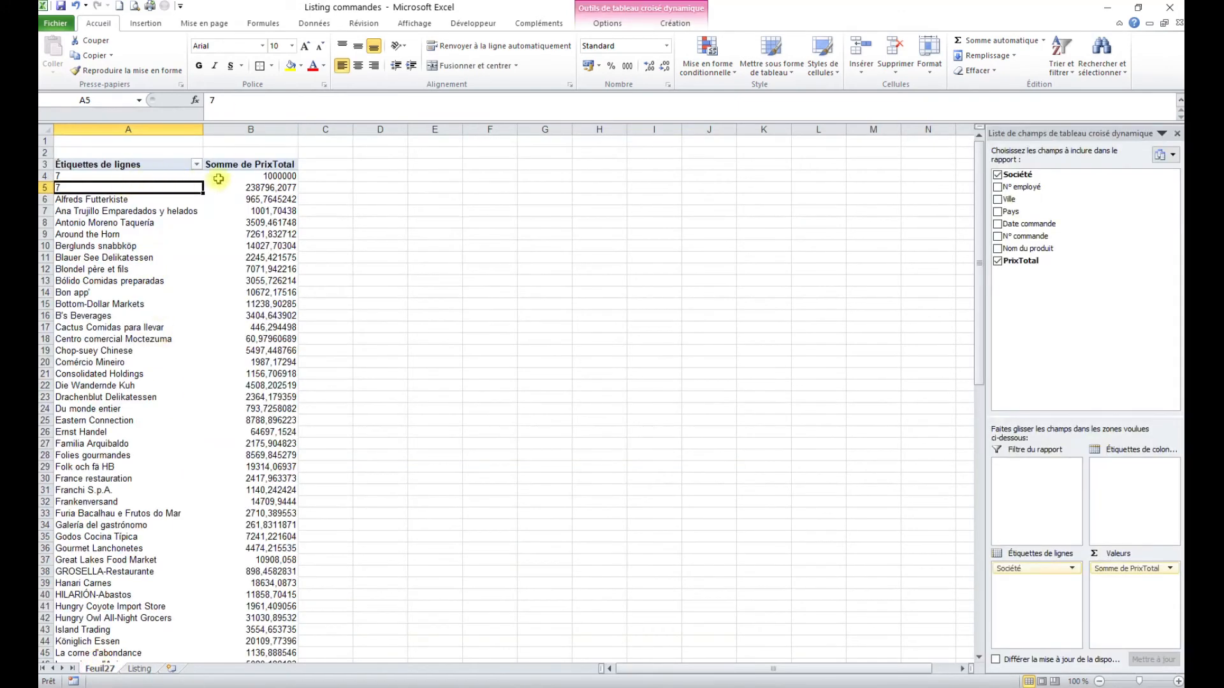
Step: Add a record in row 1501 directly below the table on Listing, with Société 8 and PrixTotal 1000000
click(139, 669)
click(146, 631)
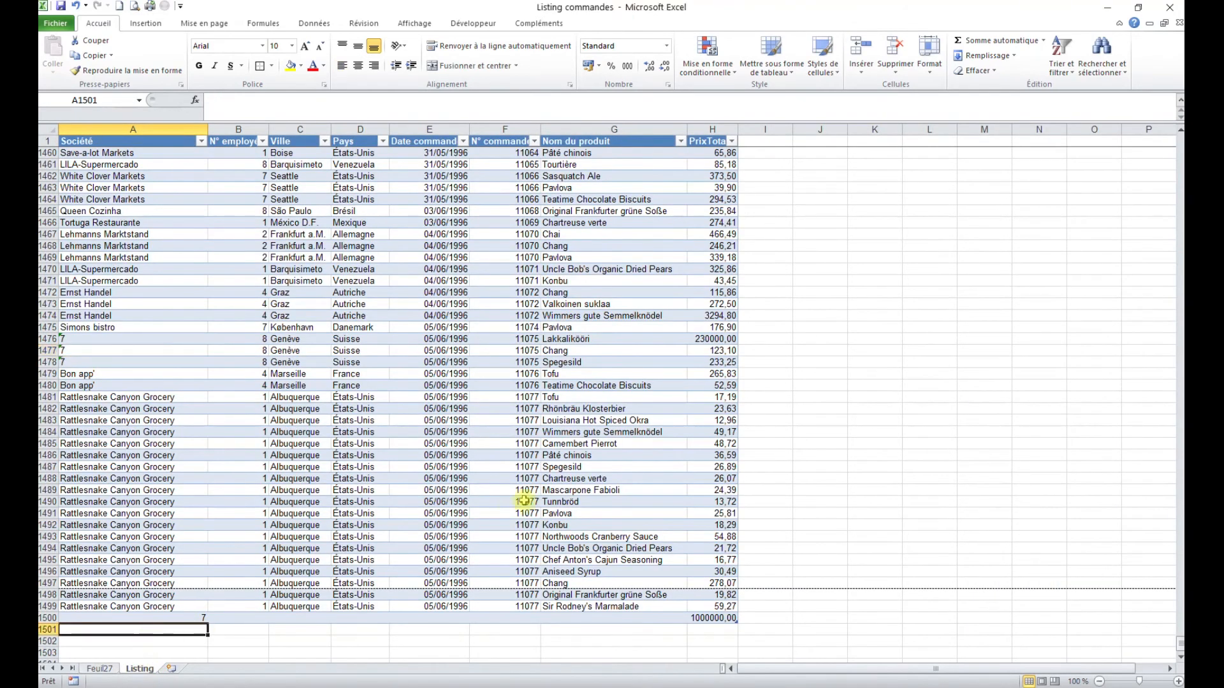
text(8)
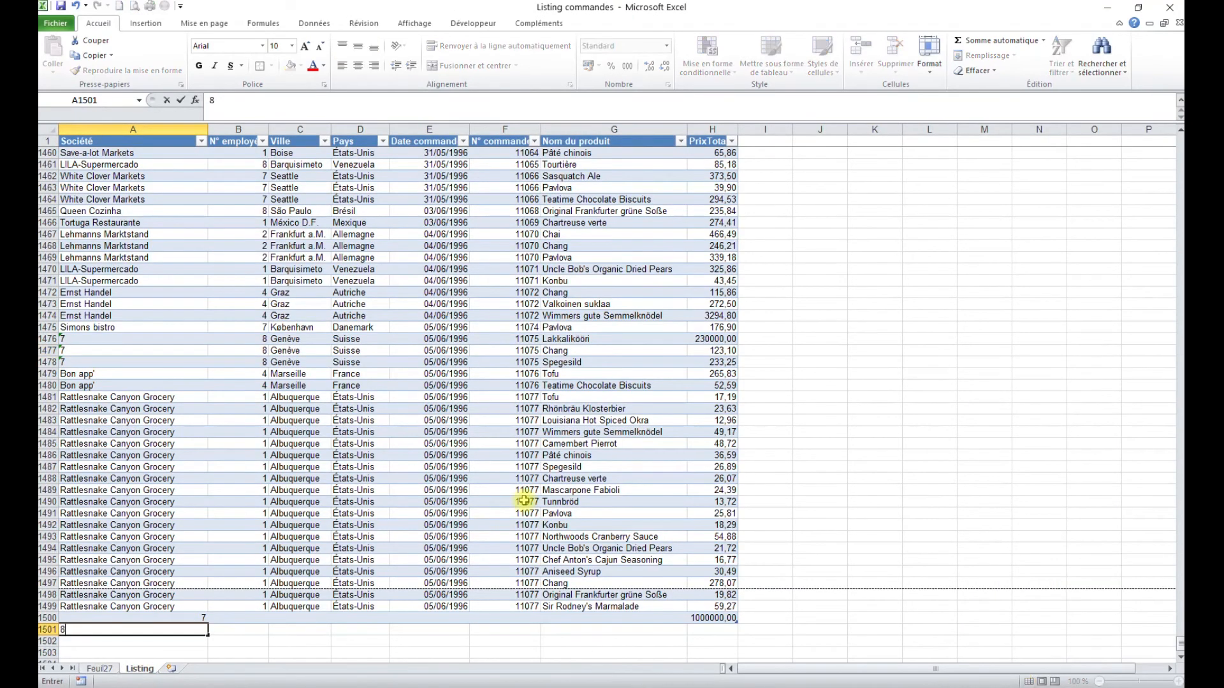
click(731, 628)
text(1000000)
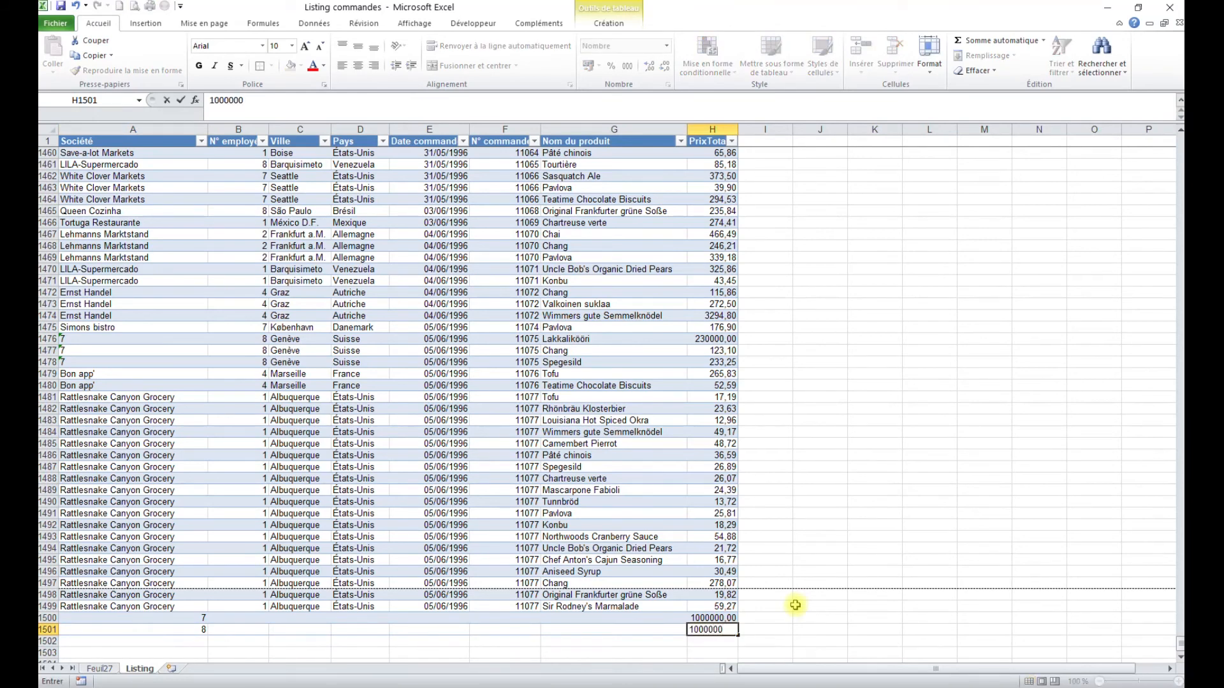
click(631, 548)
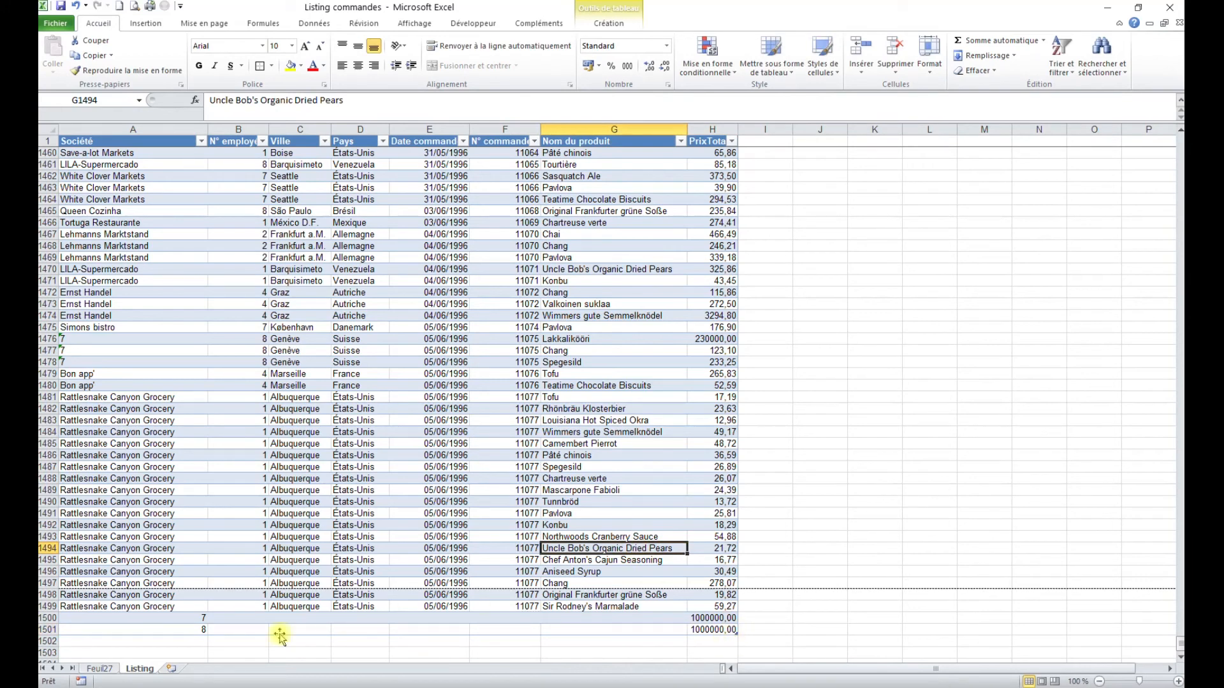
Step: Refresh the pivot table on Feuil27 and check the entry for company 8 at the end of its row labels
click(100, 668)
click(168, 286)
click(141, 257)
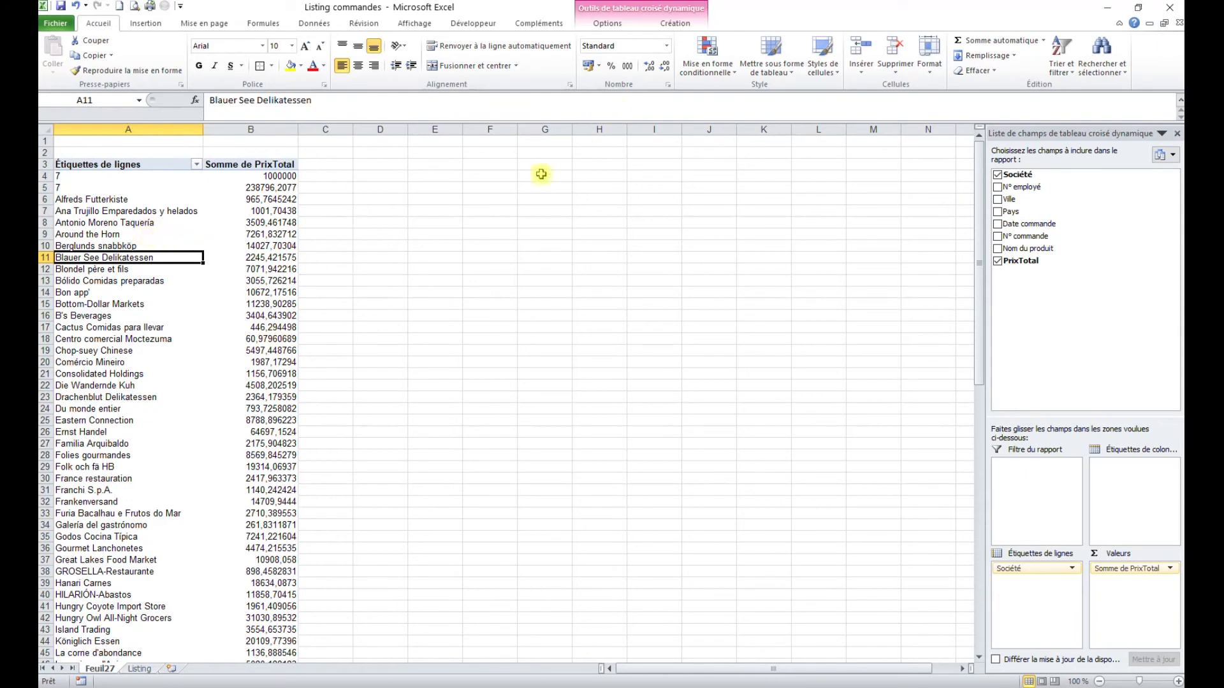
click(607, 24)
click(508, 52)
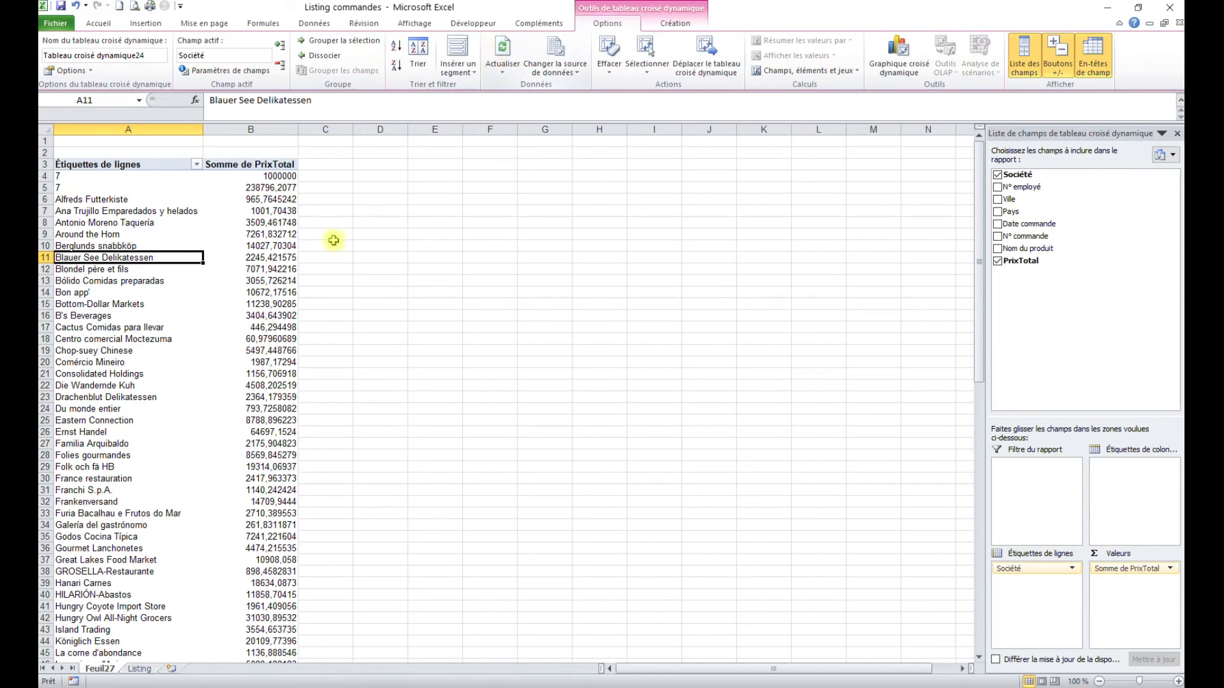
scroll(200, 378, down, 11)
scroll(200, 377, down, 7)
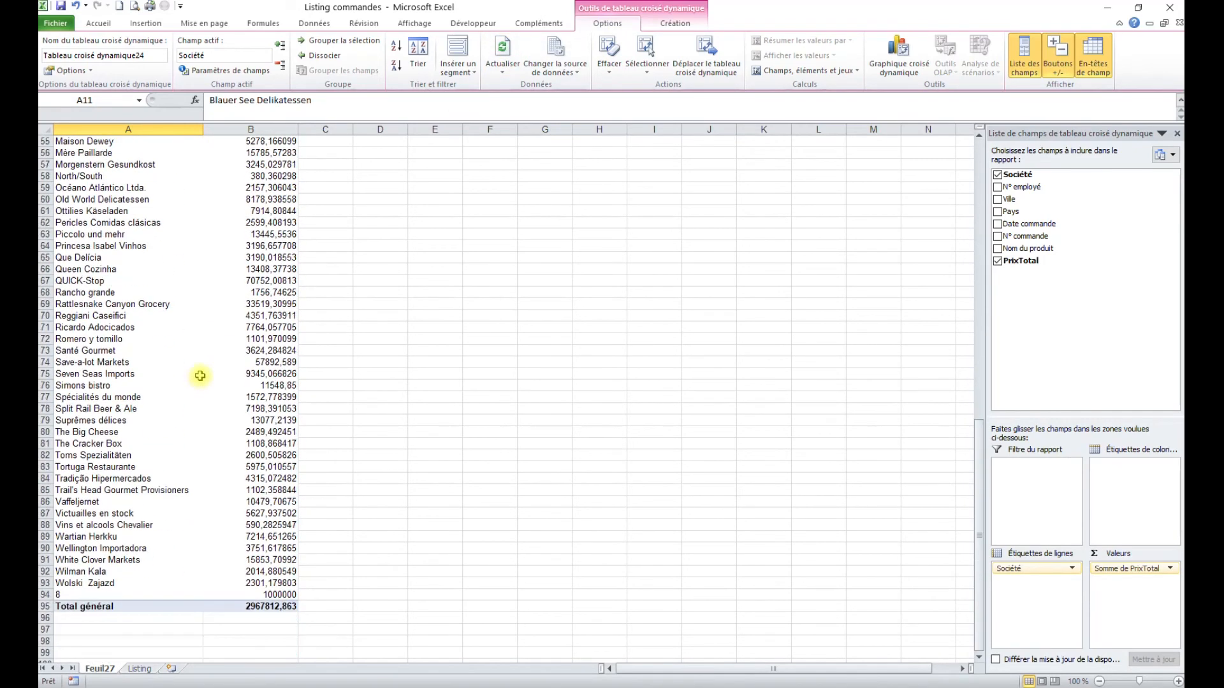
click(131, 596)
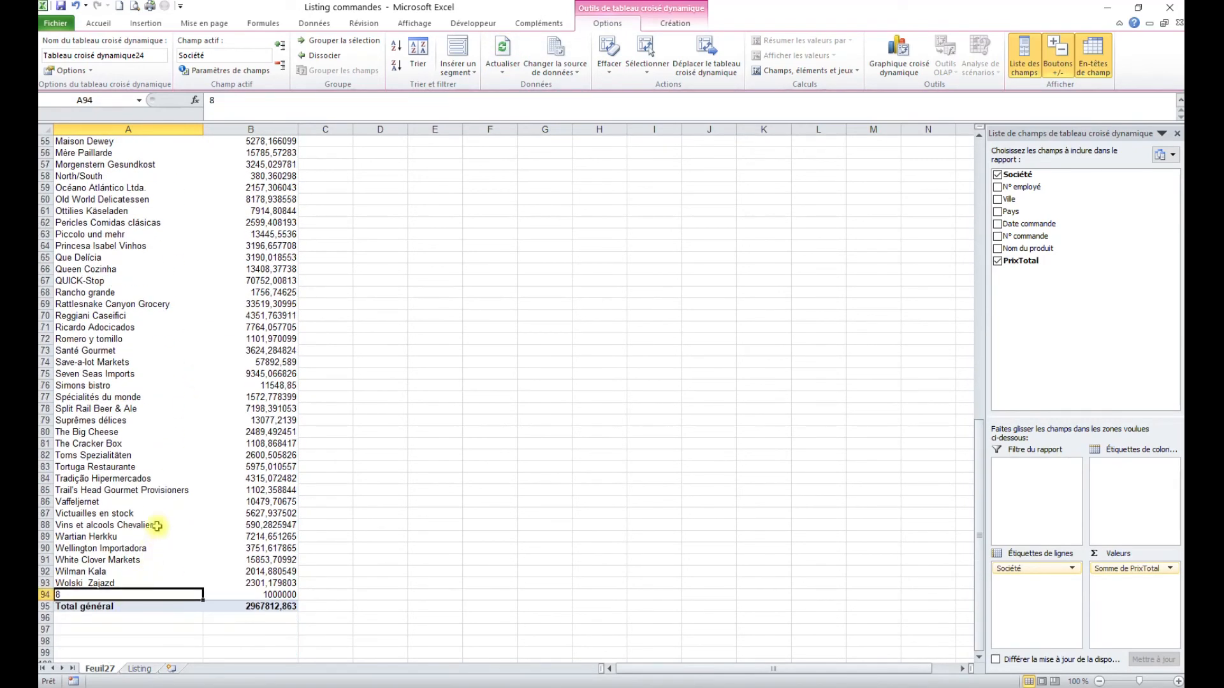
Step: Sort the pivot table's company row labels in ascending order and check the entry for company 8 near the start
click(122, 338)
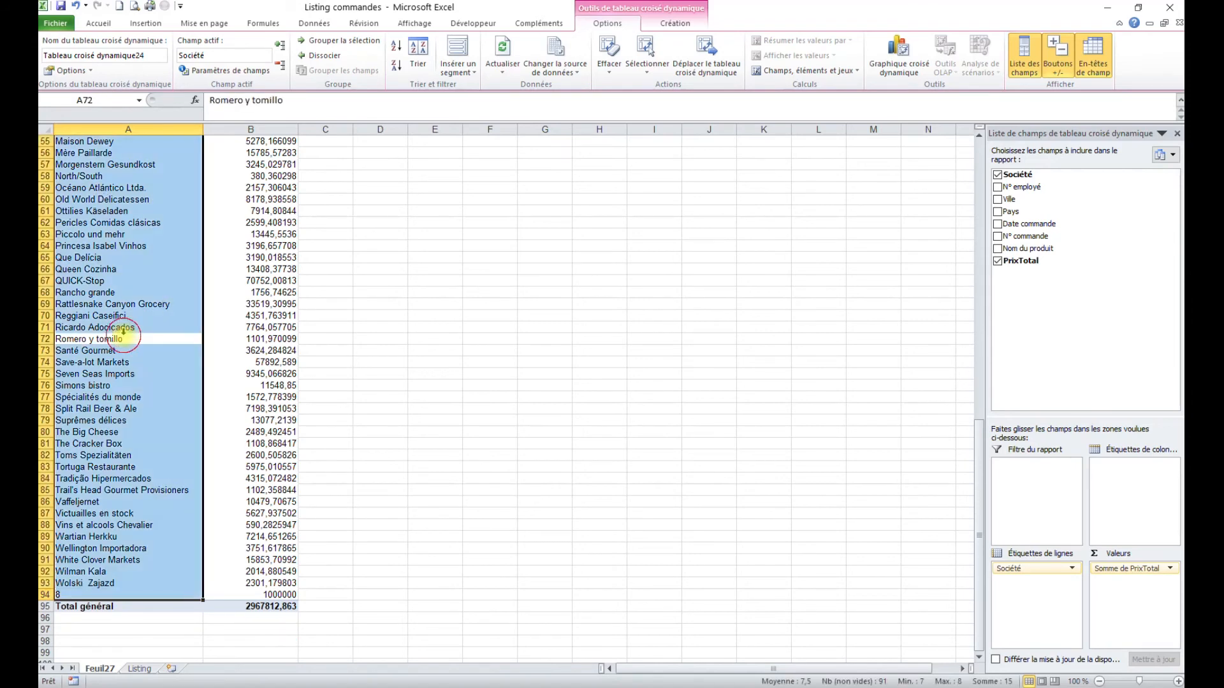
click(99, 247)
scroll(371, 248, up, 5)
scroll(371, 248, up, 9)
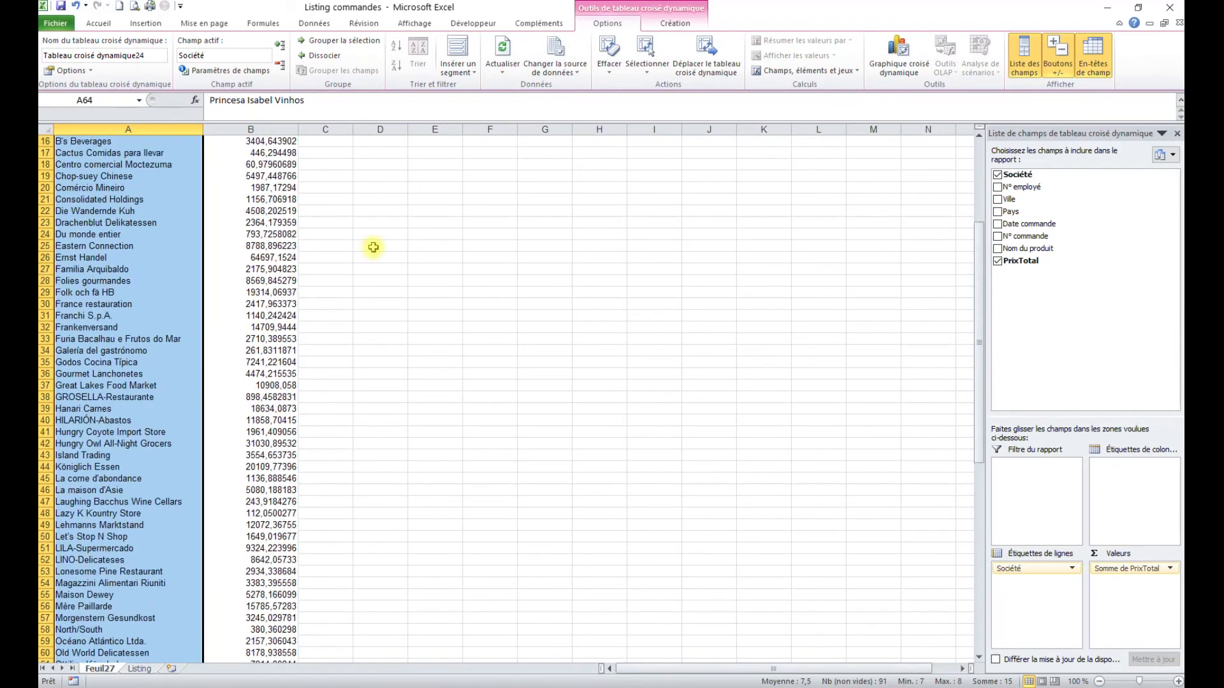
scroll(269, 262, up, 4)
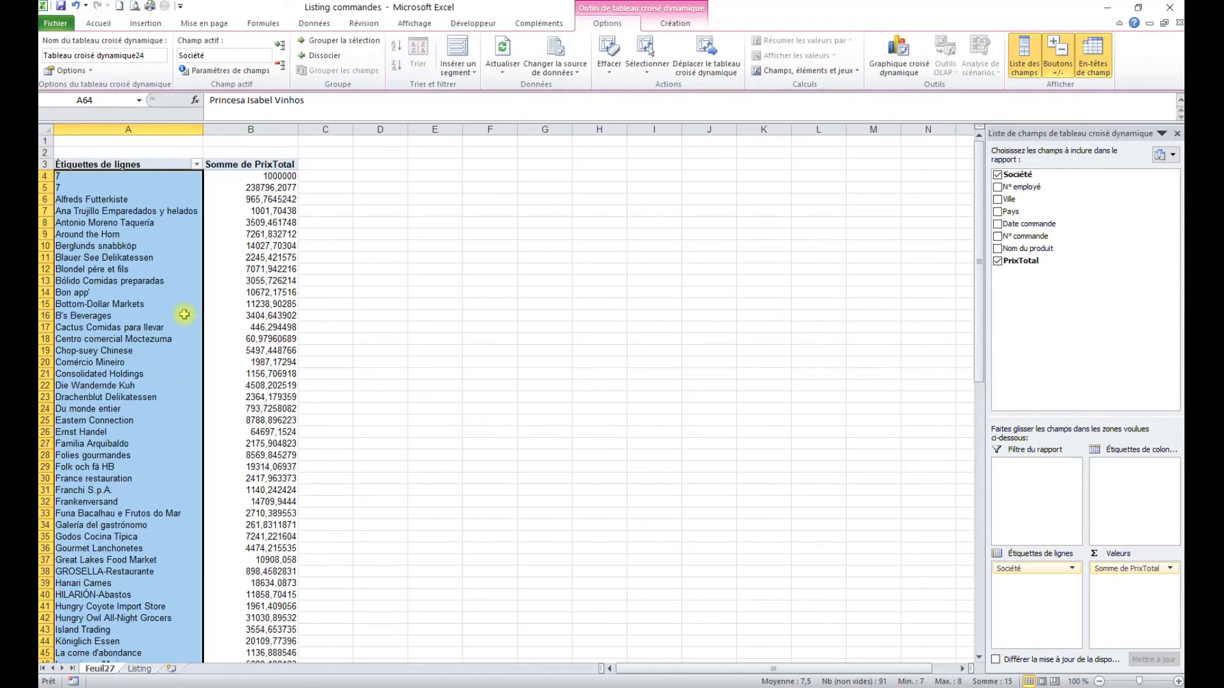
click(170, 246)
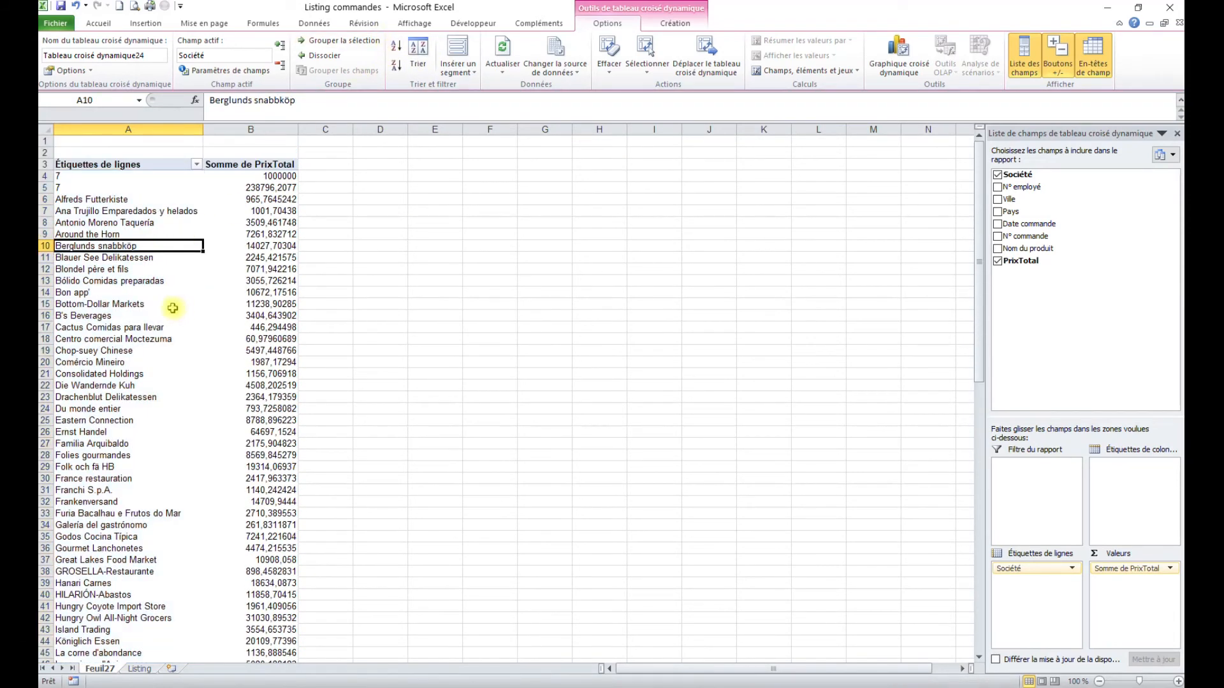
click(396, 51)
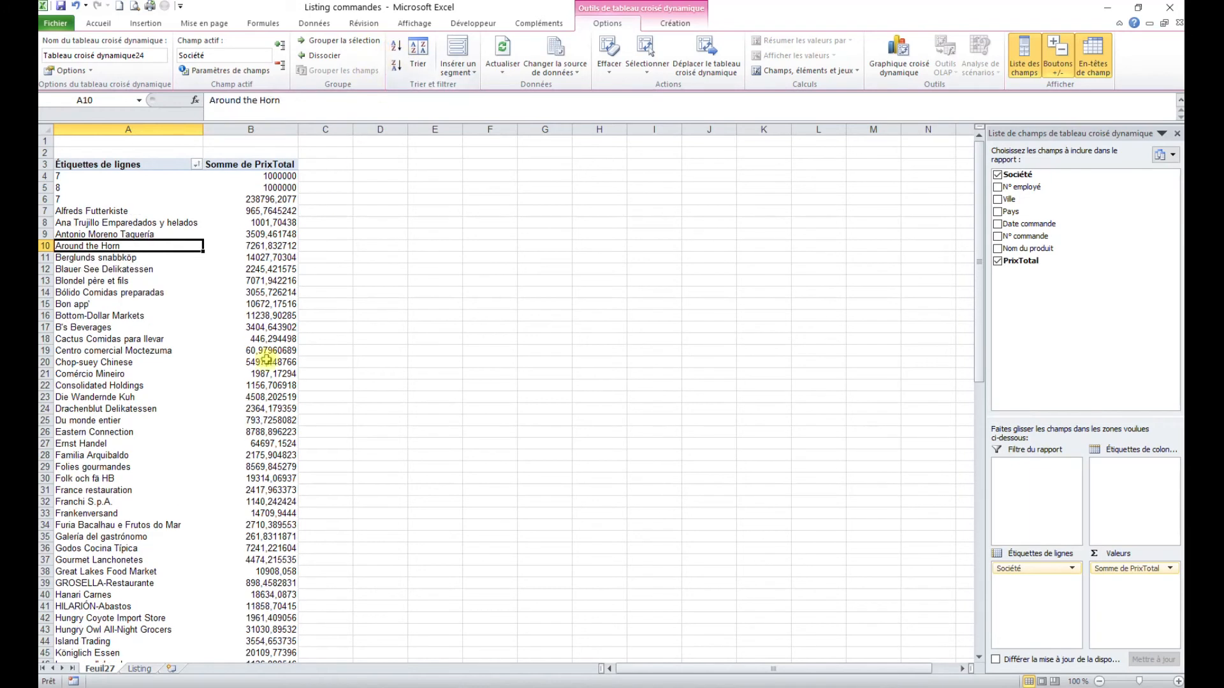
click(77, 188)
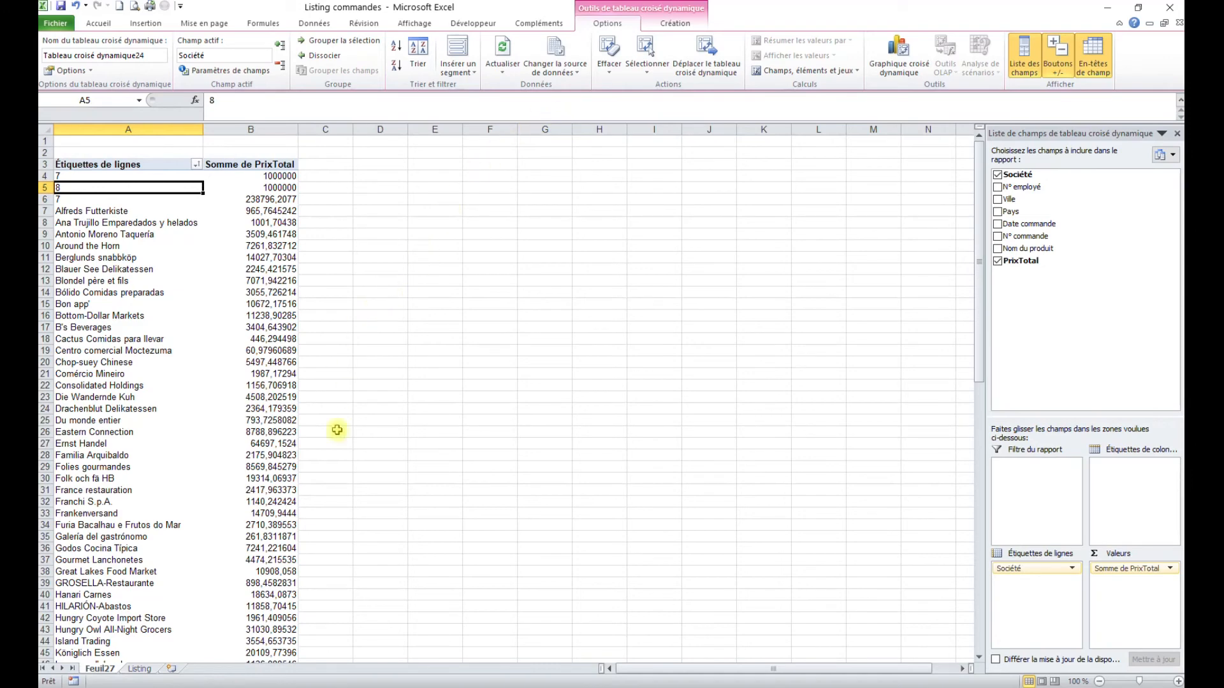
Step: Apply a green banded table style from the Moyen group to the formatted table on the Listing sheet
click(139, 668)
click(407, 312)
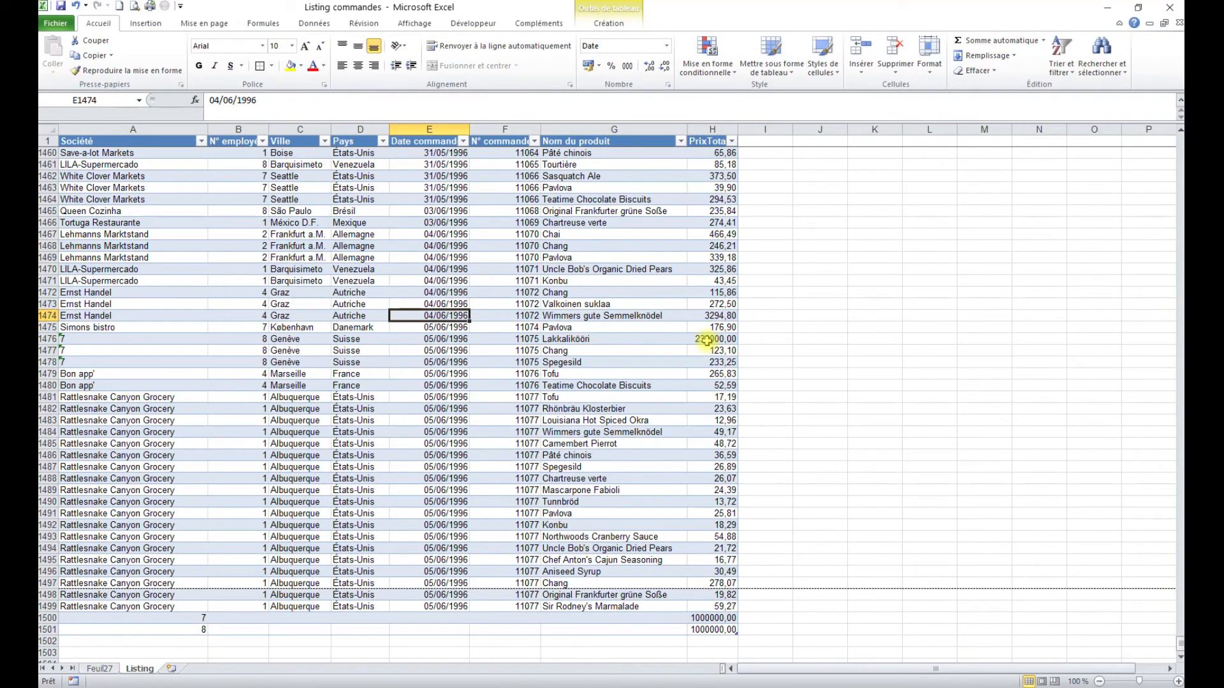
click(775, 69)
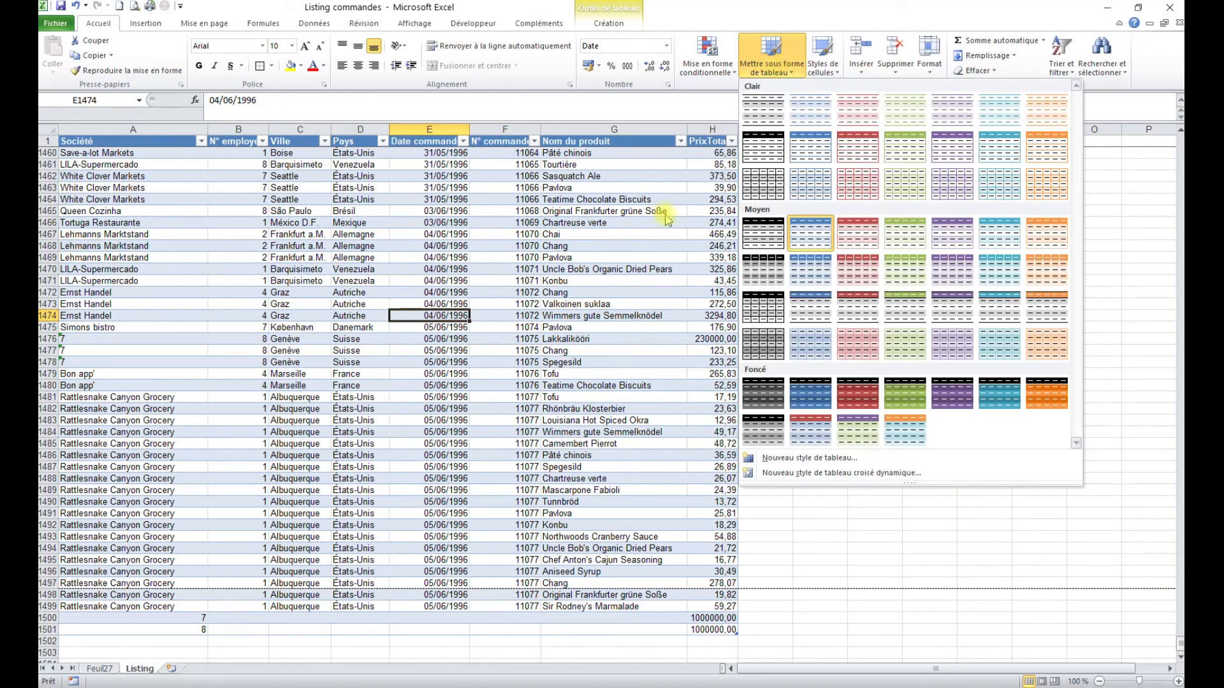
click(903, 279)
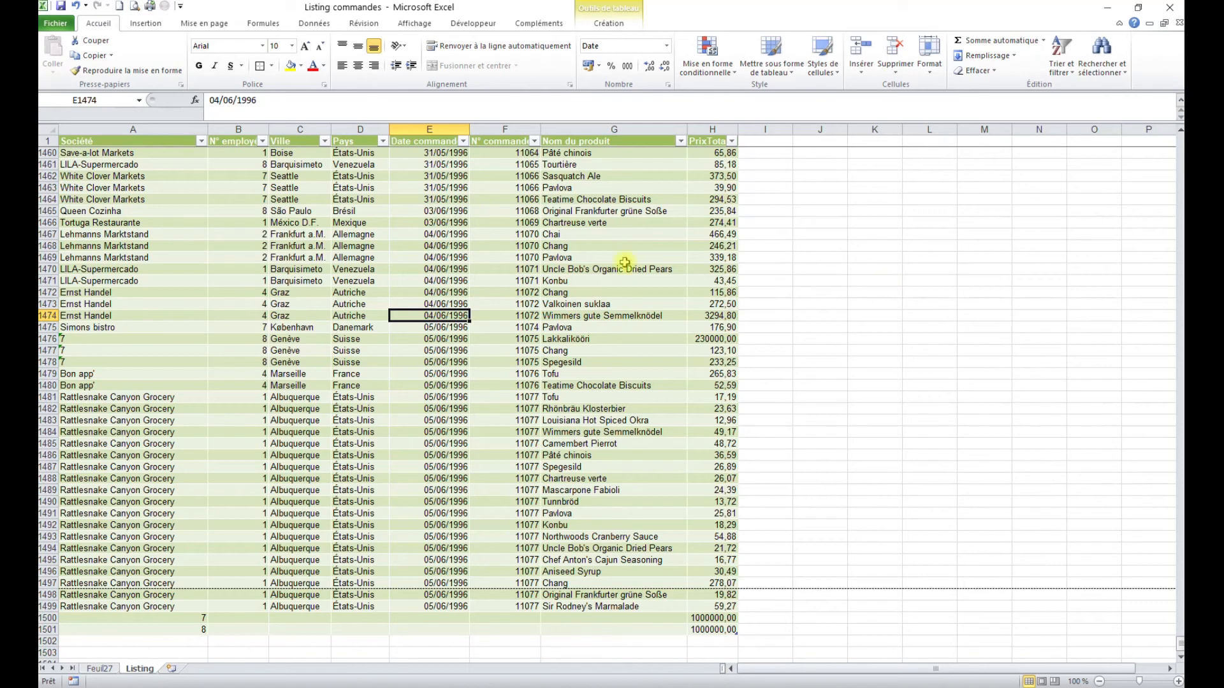
click(502, 292)
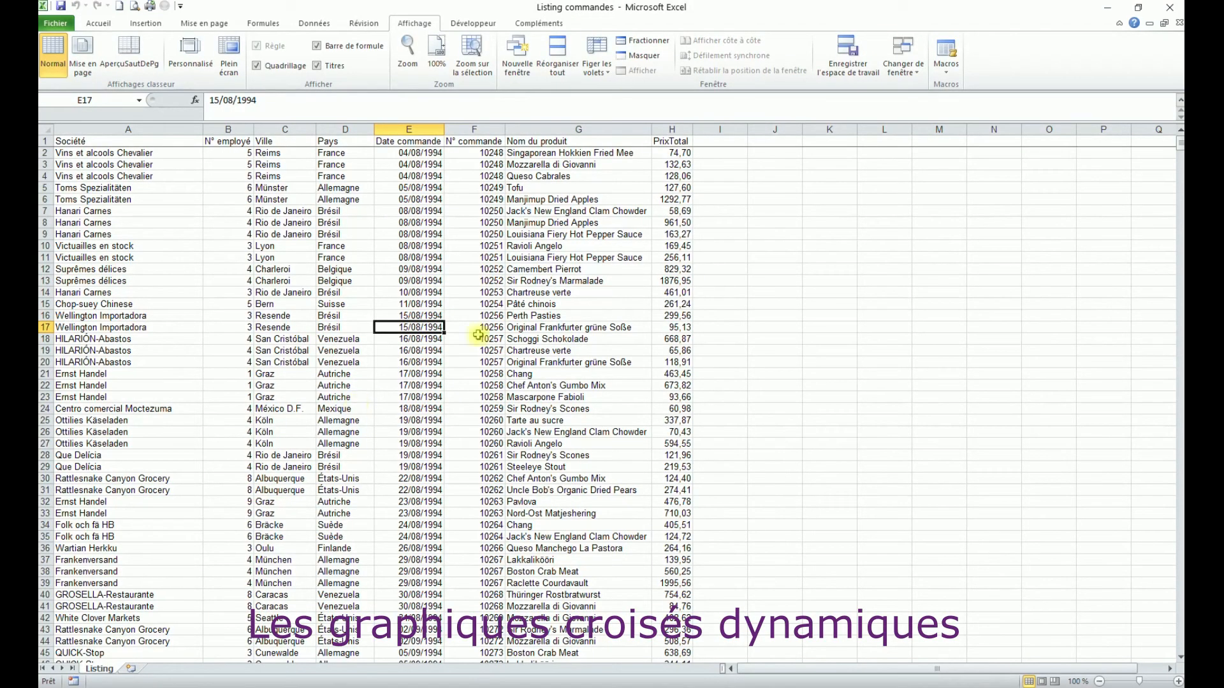
Step: Insert a pivot table on a new worksheet from Listing!$A$1:$H$1499, with Pays in the row labels and PrixTotal in the values
click(102, 26)
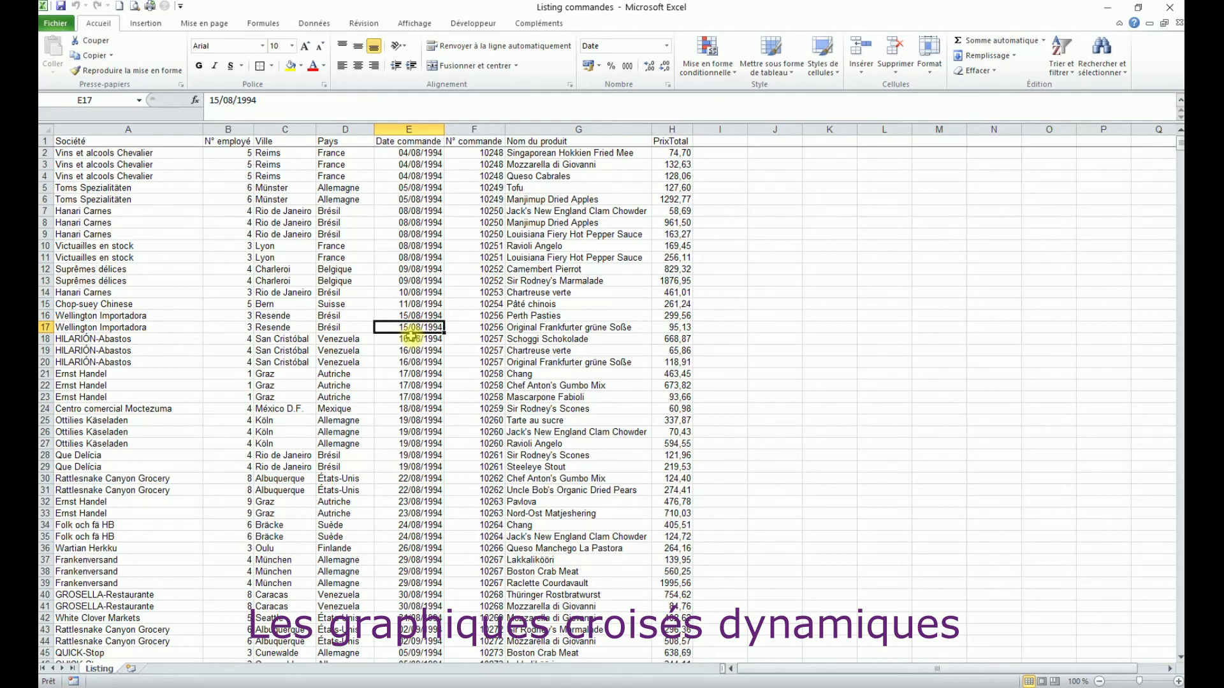
click(281, 247)
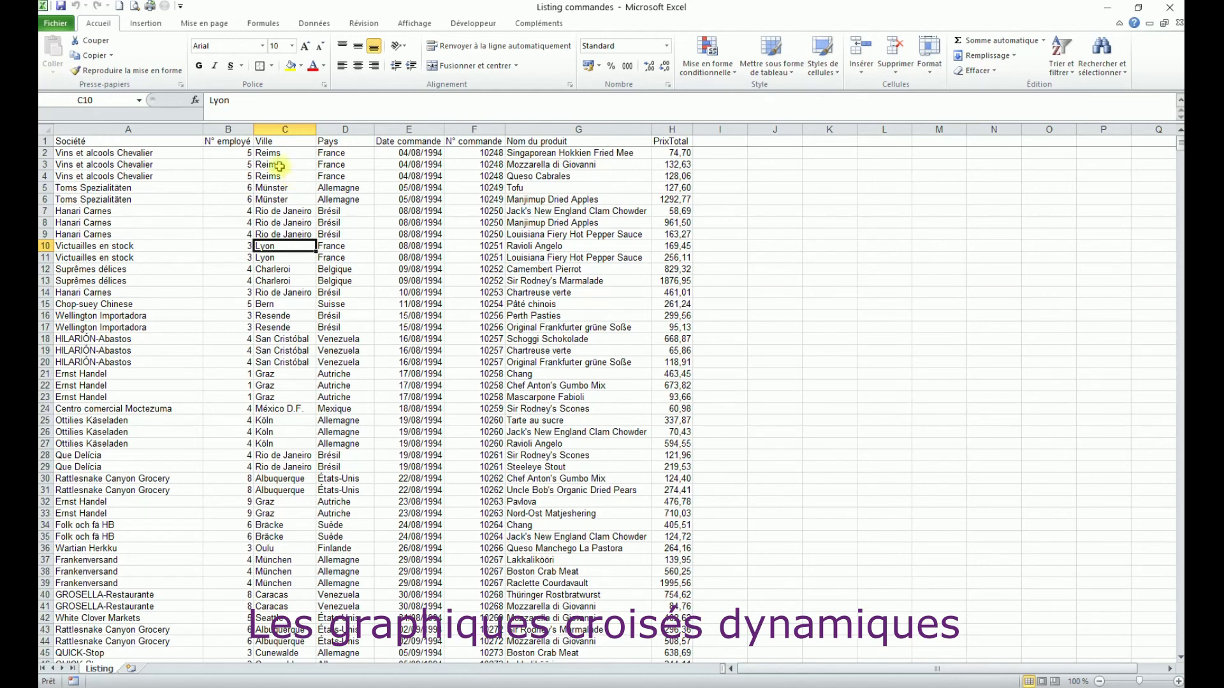
click(146, 32)
click(83, 73)
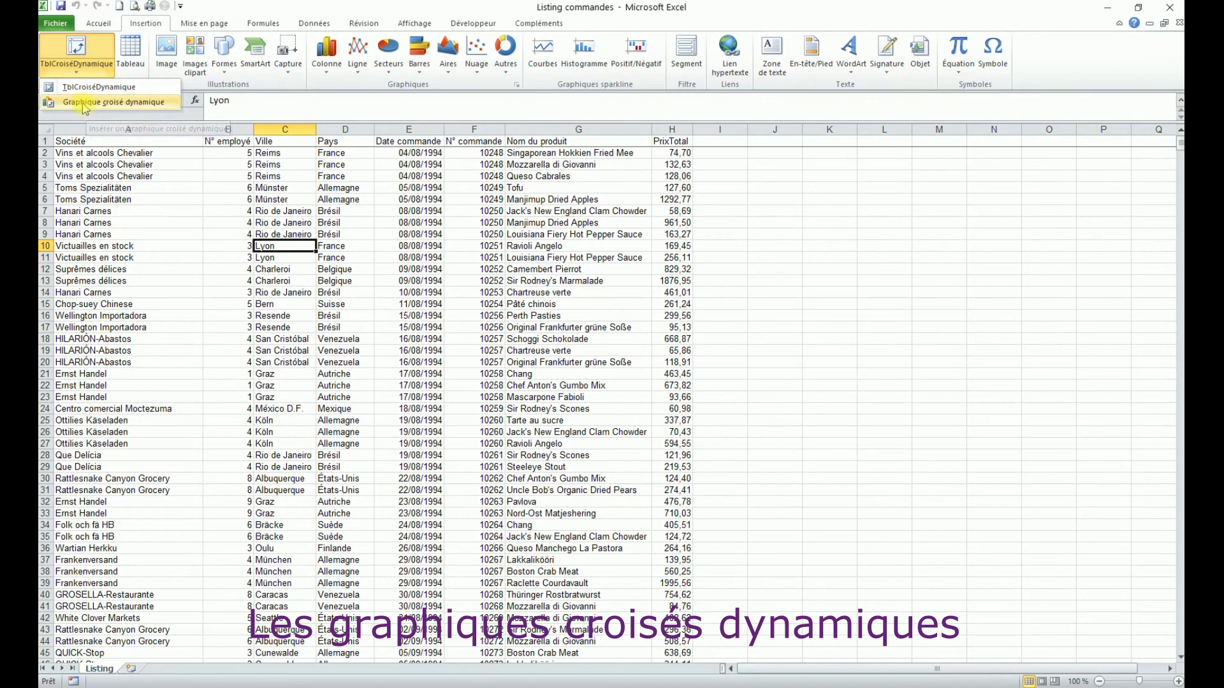
click(82, 88)
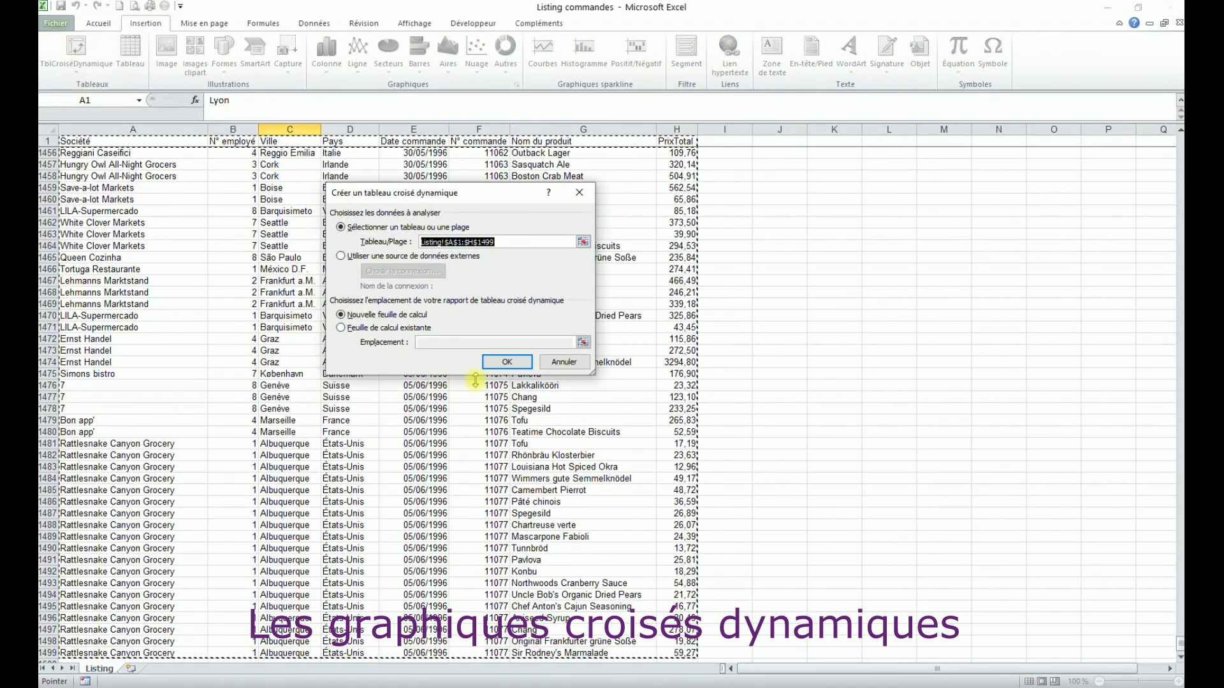
click(506, 361)
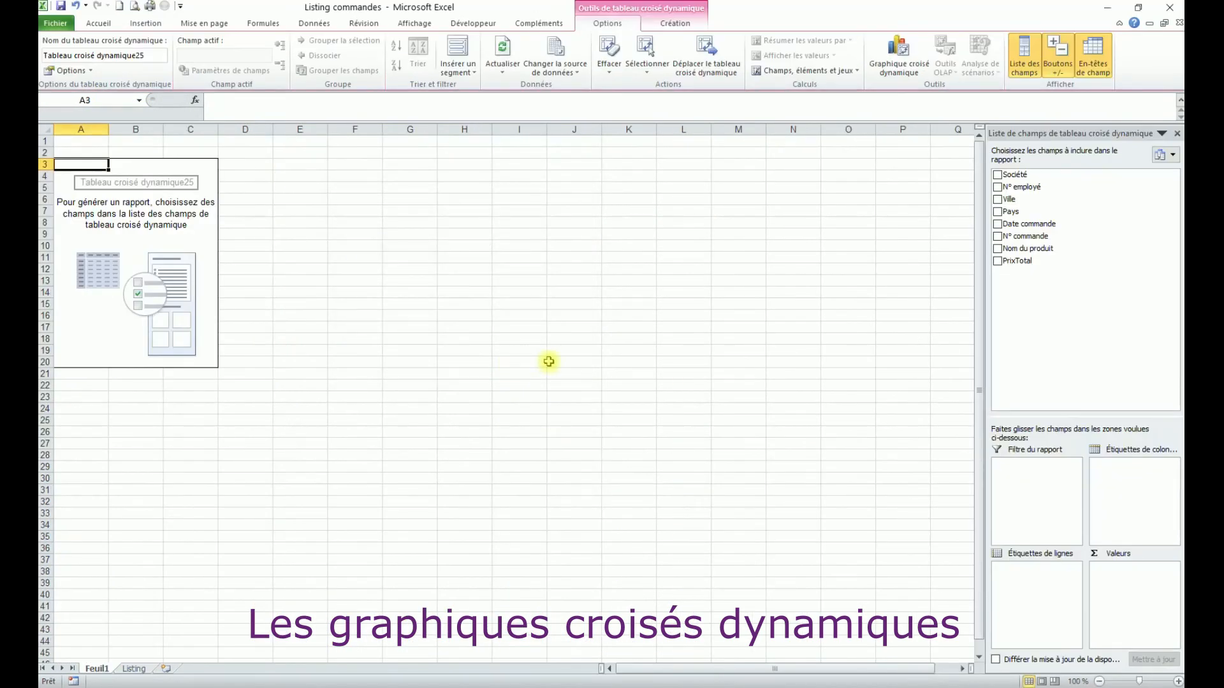
drag(1012, 212, 1058, 606)
drag(1019, 262, 1124, 590)
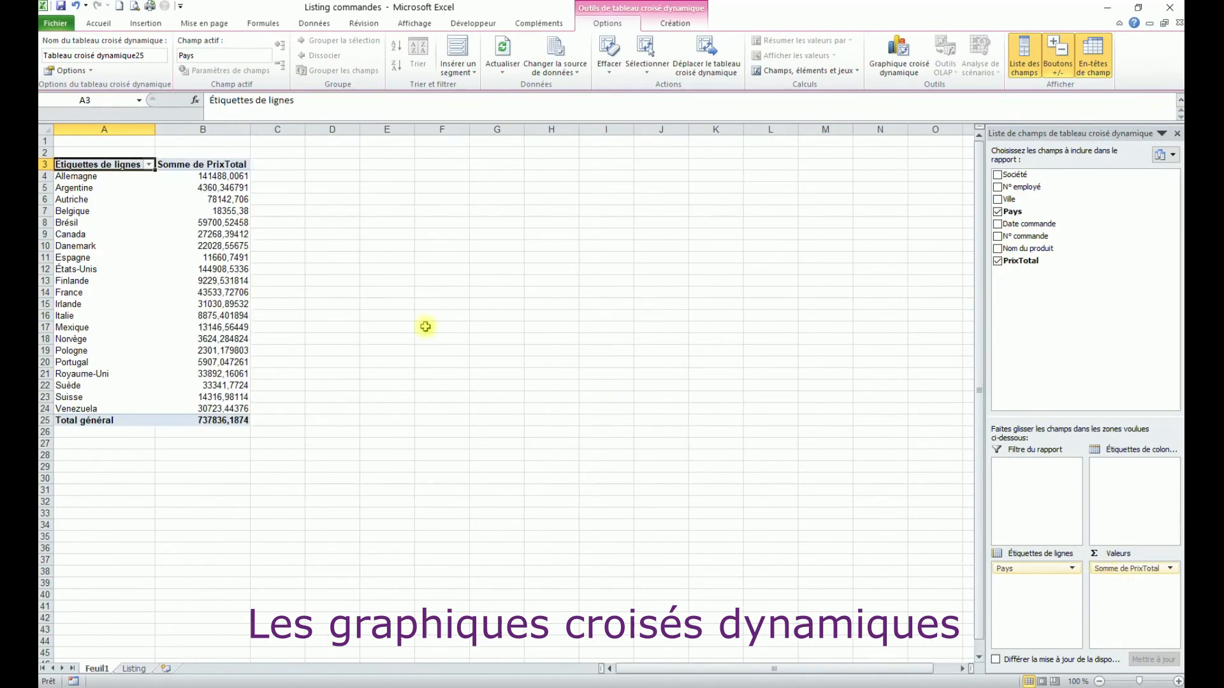
Step: Filter the pivot table's Pays row labels to the top 5 items by Somme de PrixTotal
click(210, 237)
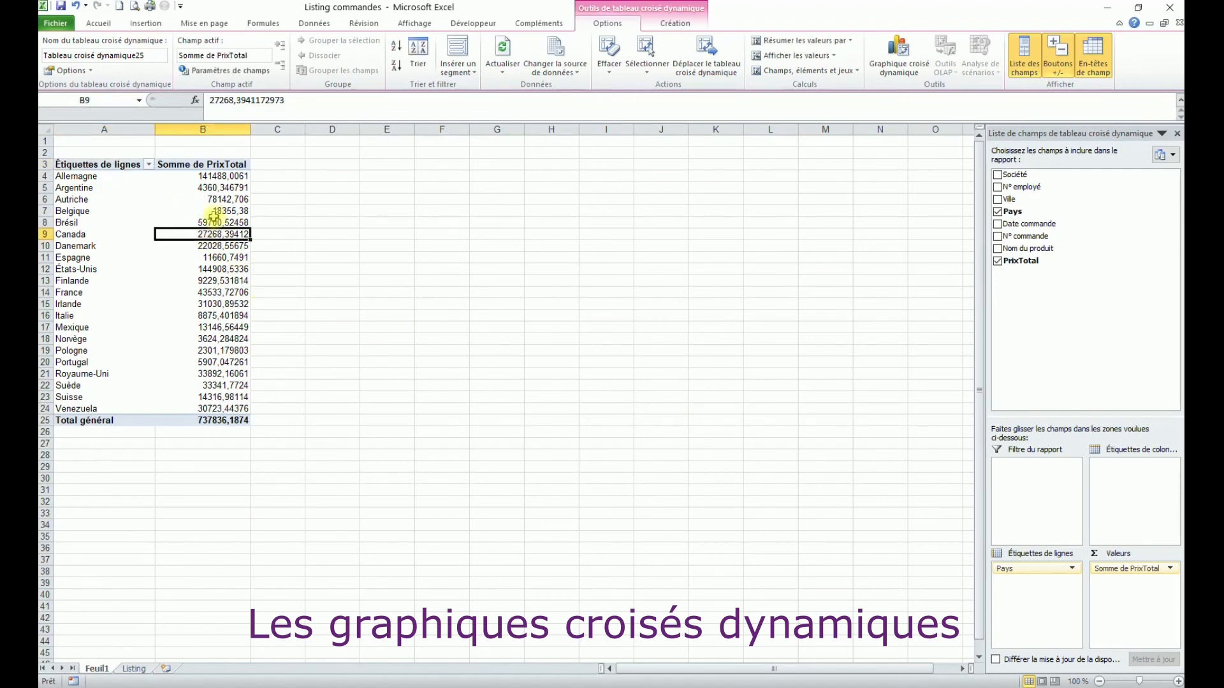
mouse_move(213, 216)
click(75, 221)
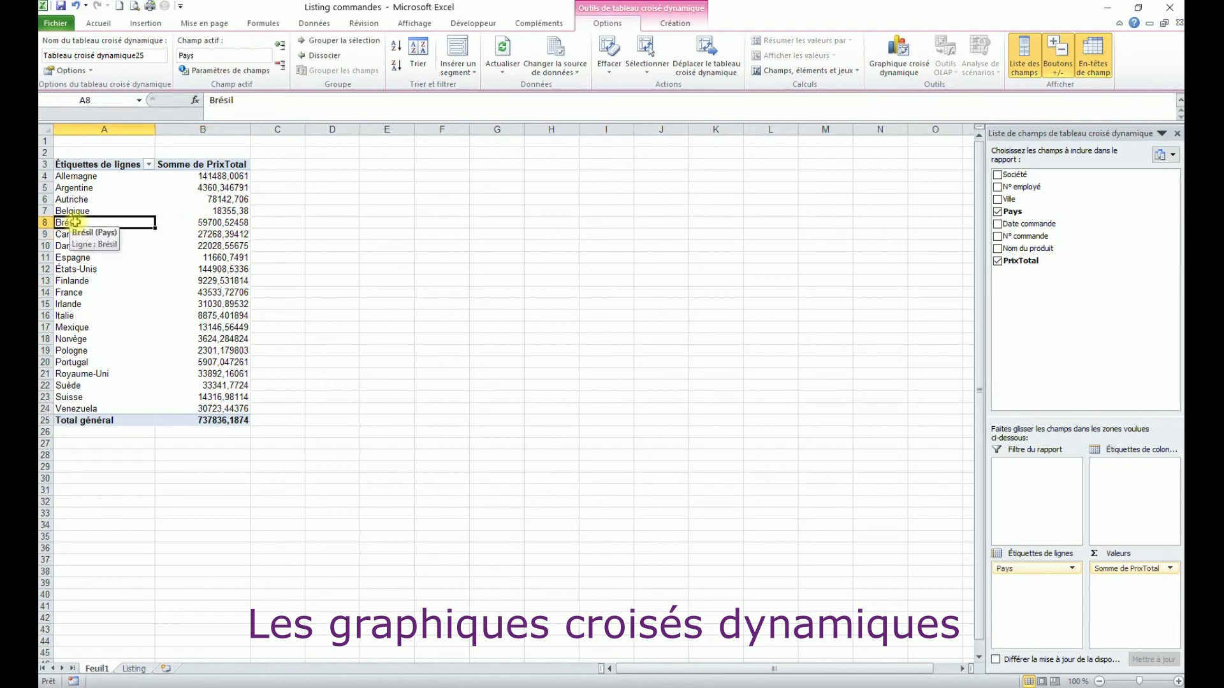
right_click(82, 224)
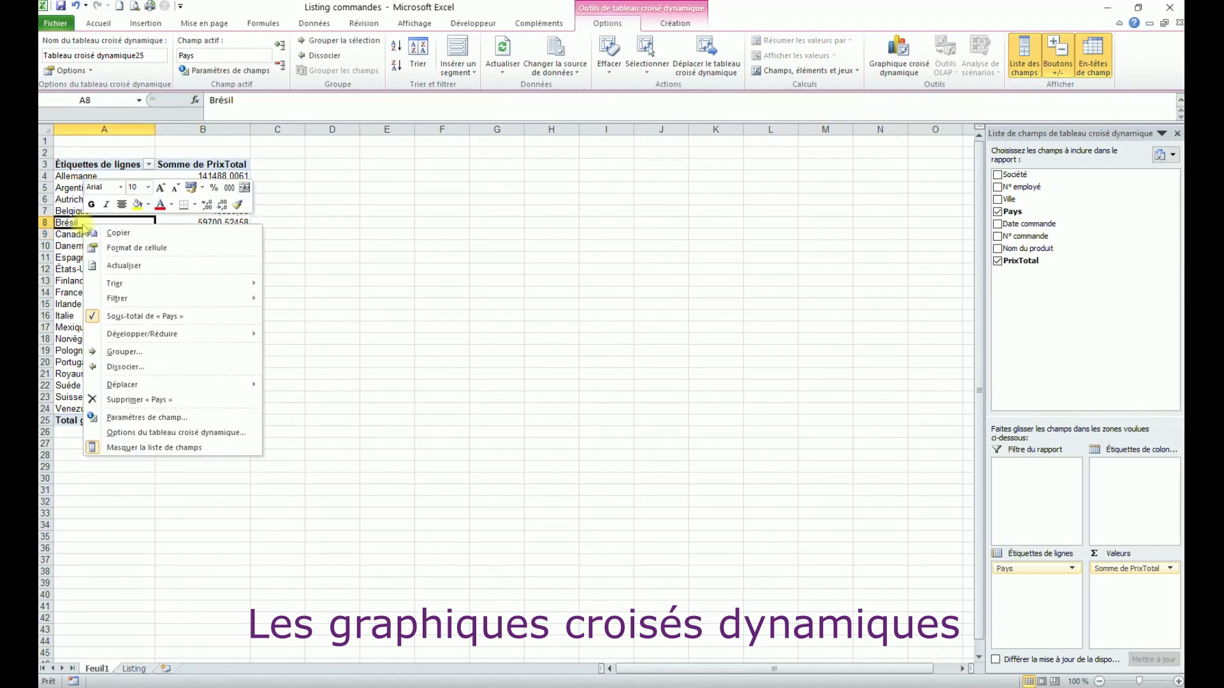
mouse_move(142, 301)
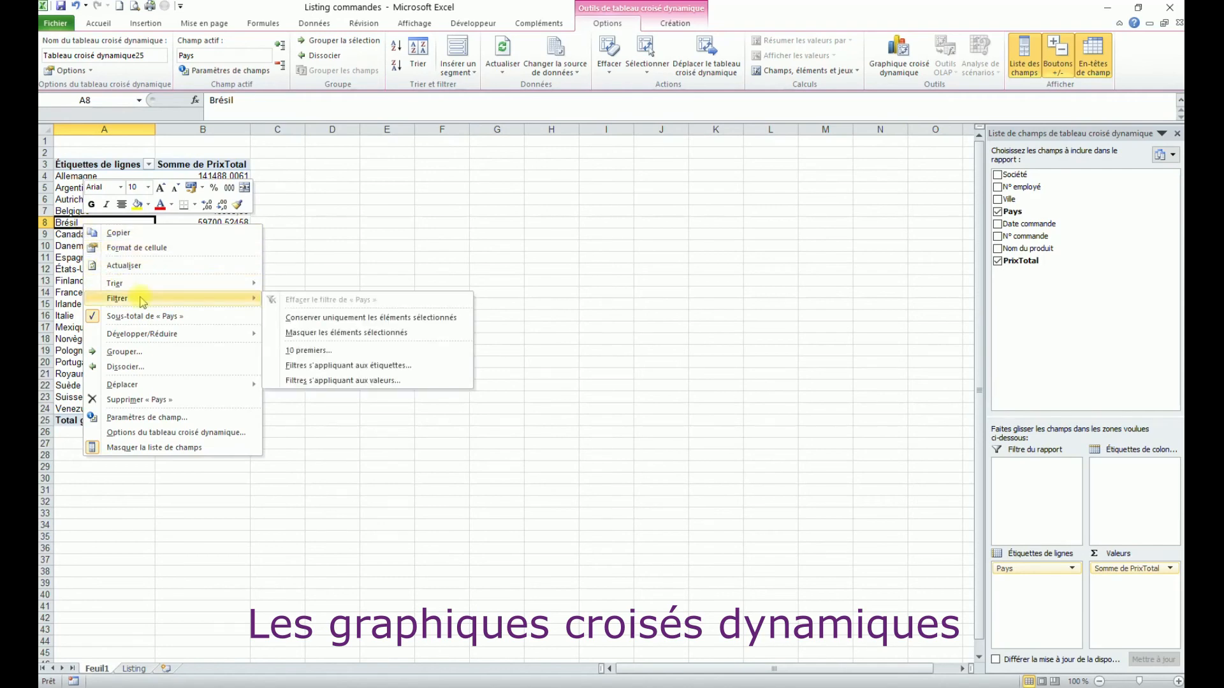
click(316, 351)
double_click(388, 284)
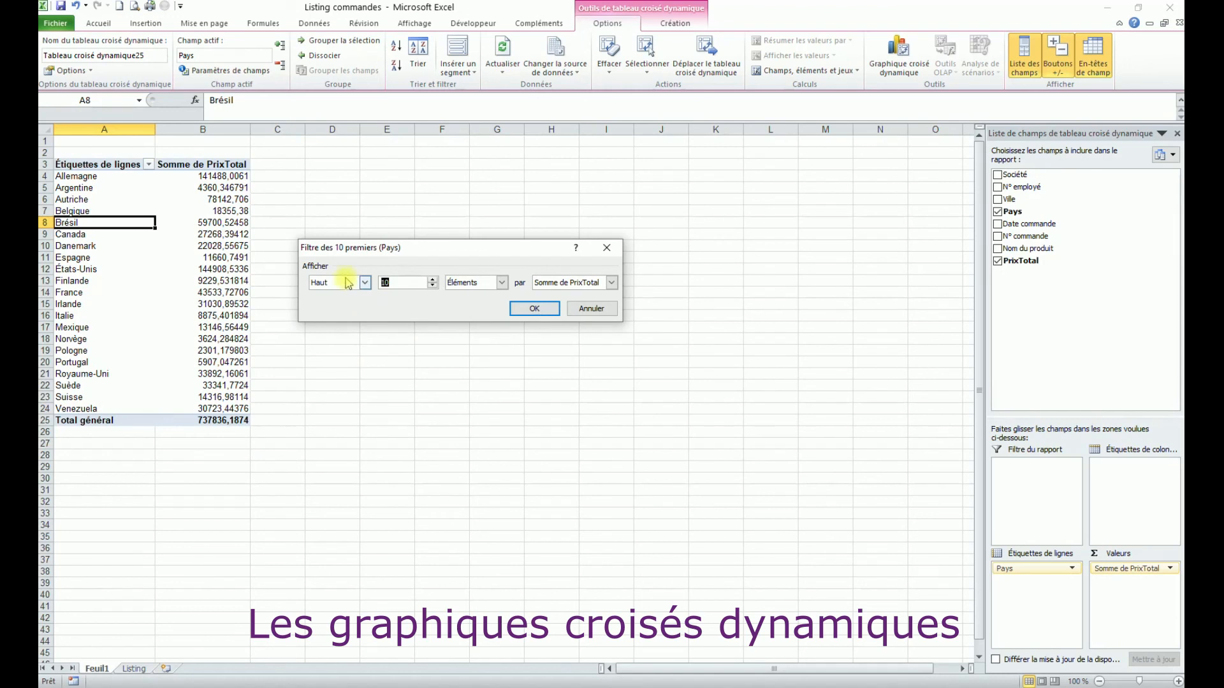
text(5)
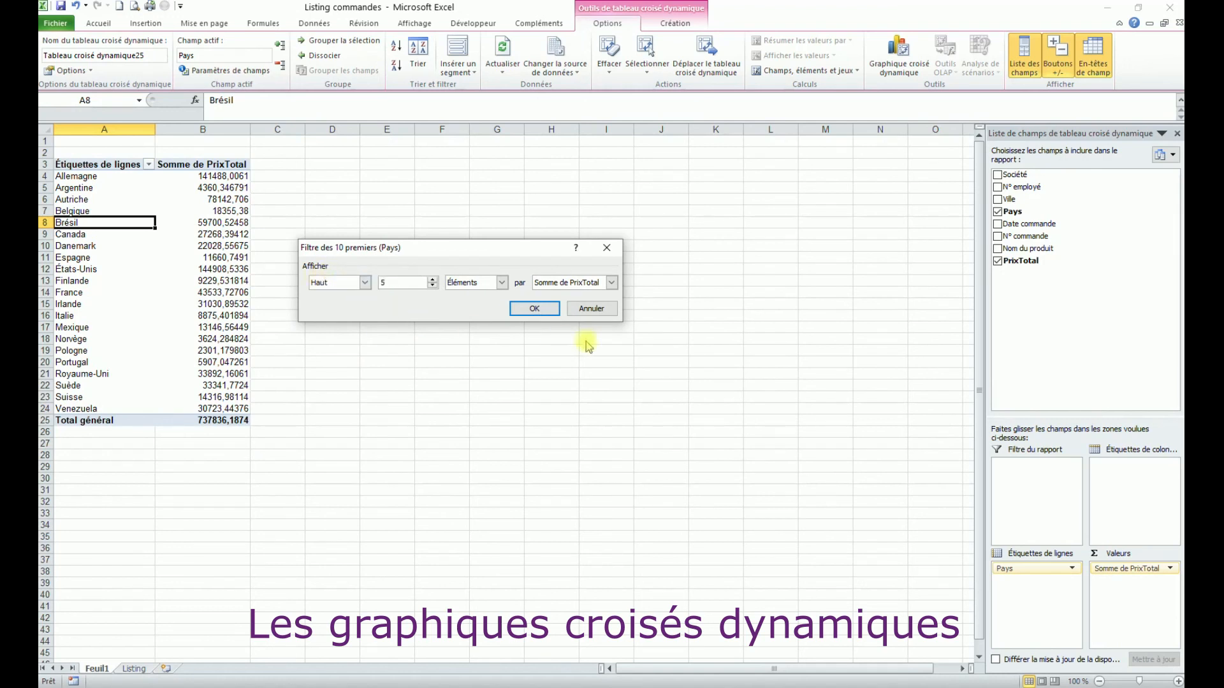
click(535, 308)
drag(80, 186, 210, 223)
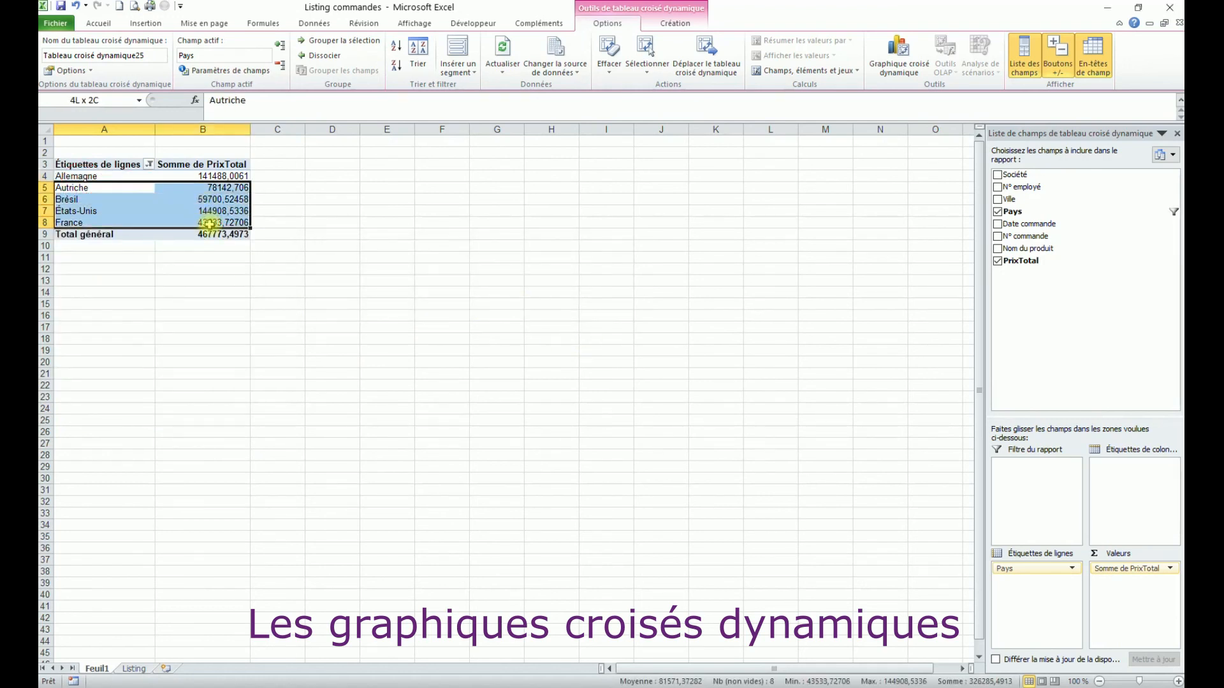
drag(101, 184, 164, 185)
Step: Insert a clustered column pivot chart from the filtered pivot table and place it beside the table near the top of the sheet
click(189, 201)
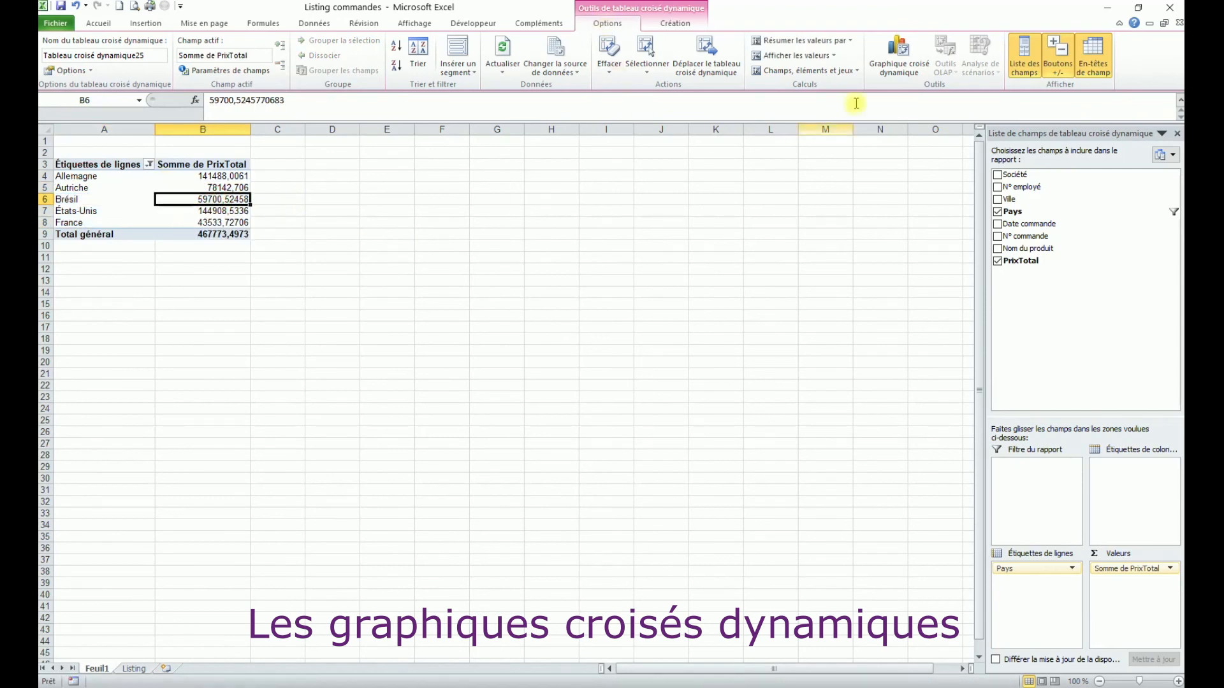
click(896, 62)
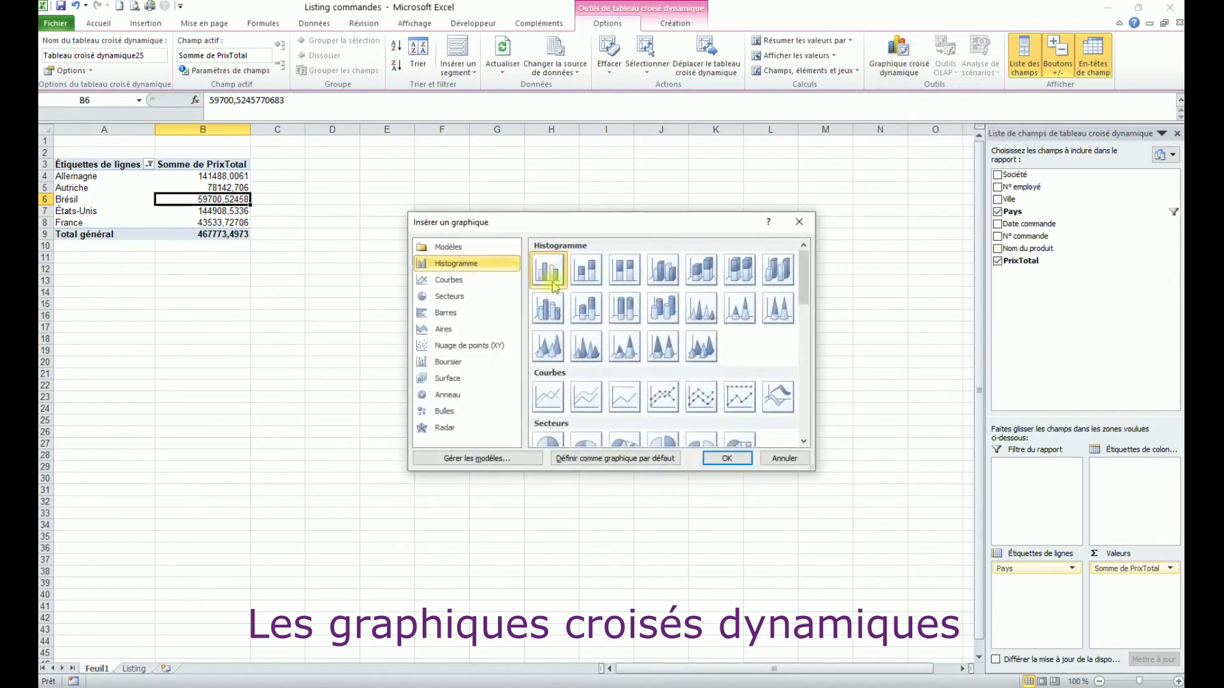
click(726, 458)
drag(647, 342, 615, 184)
Step: Delete the Total legend from the column chart and reposition the chart farther from the pivot table
click(632, 260)
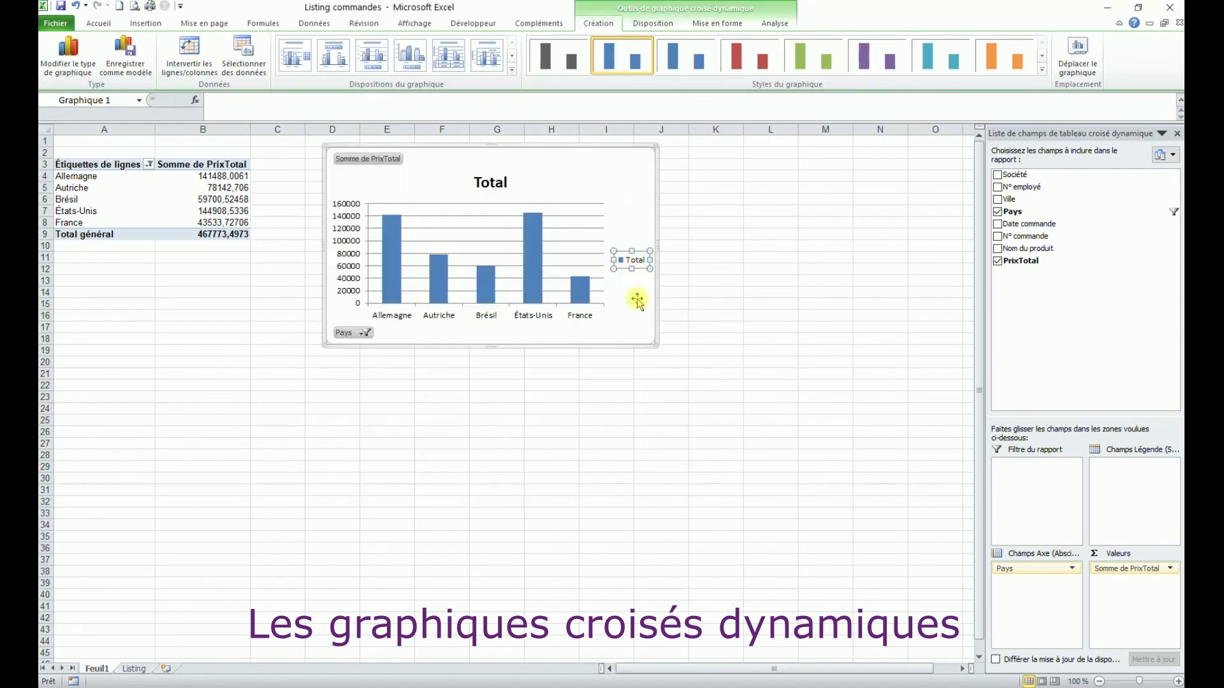
key(Delete)
click(505, 183)
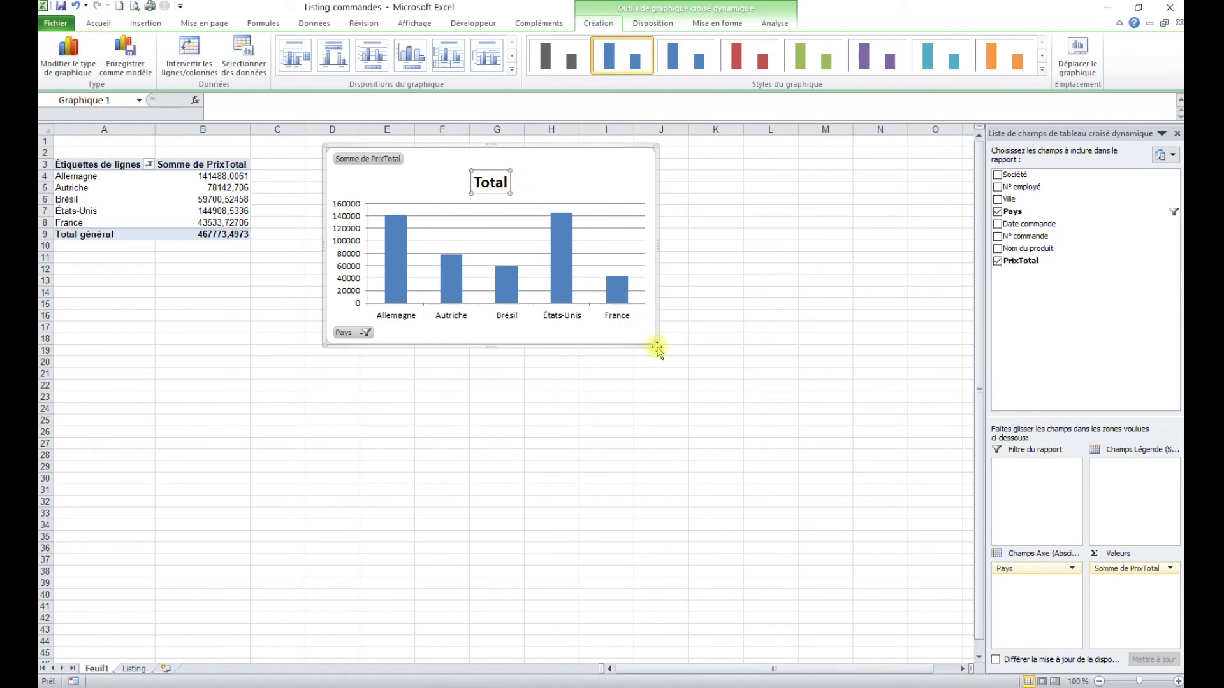
drag(653, 342, 738, 368)
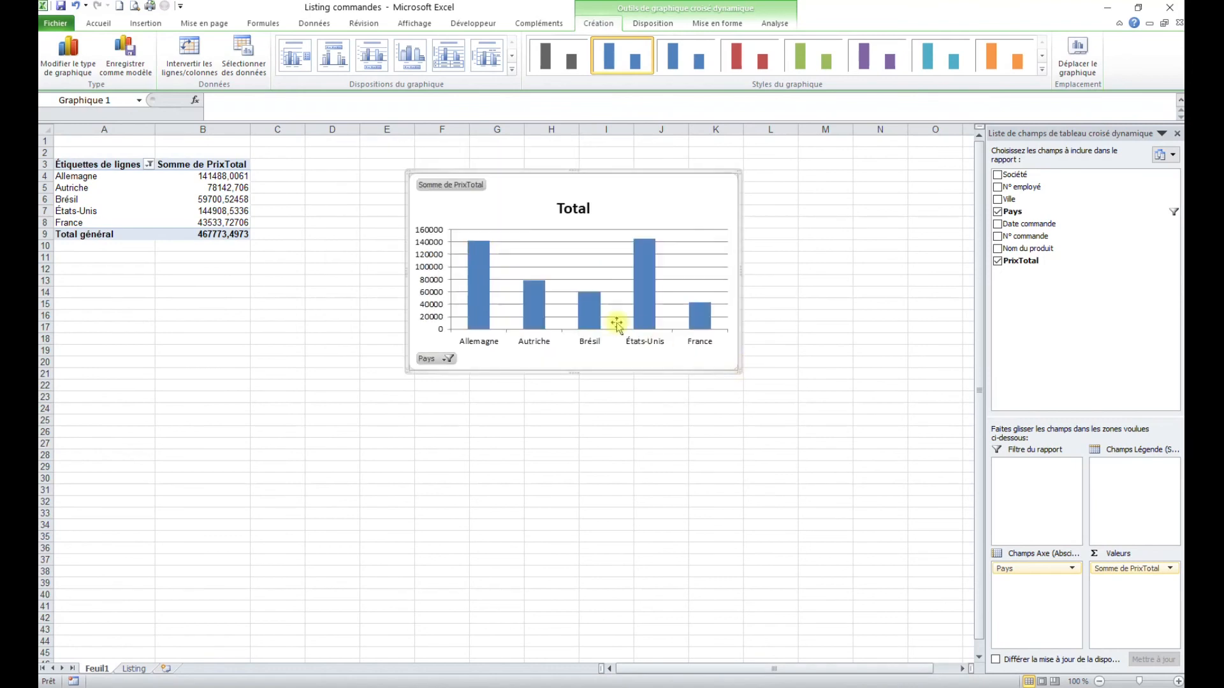
Step: Add data labels to the Total series of the column chart and move the chart back up, closer to the pivot table
right_click(482, 260)
click(568, 365)
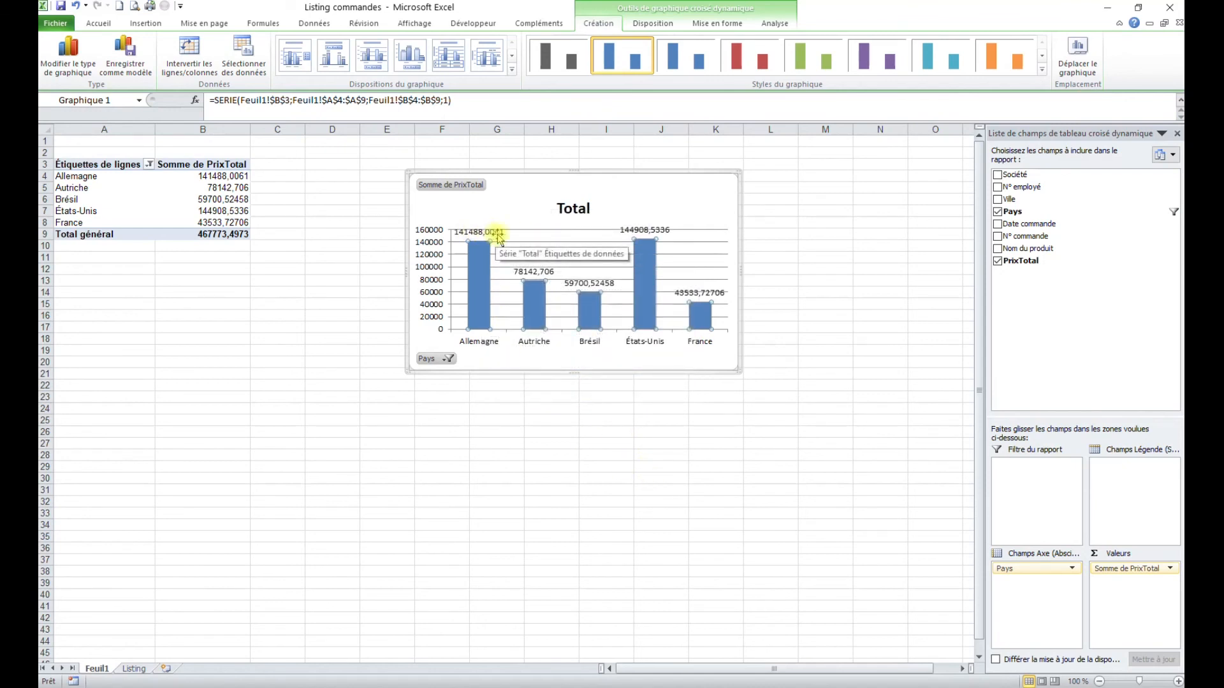
drag(696, 199, 643, 183)
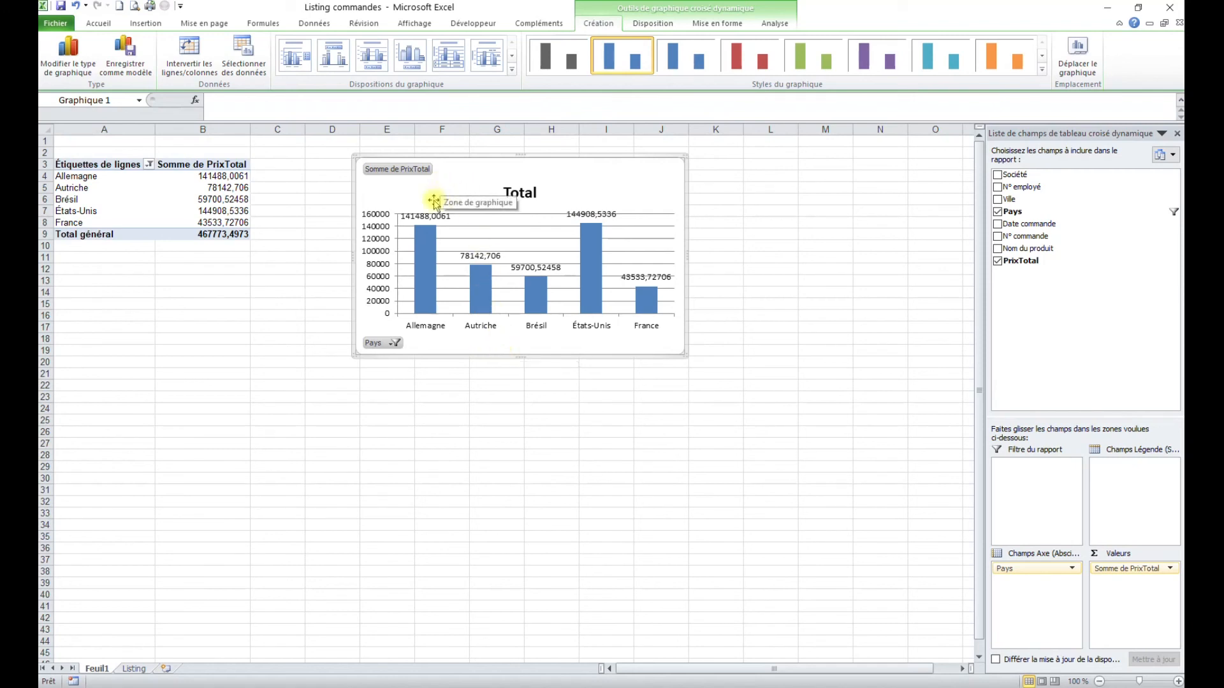
drag(622, 196, 618, 184)
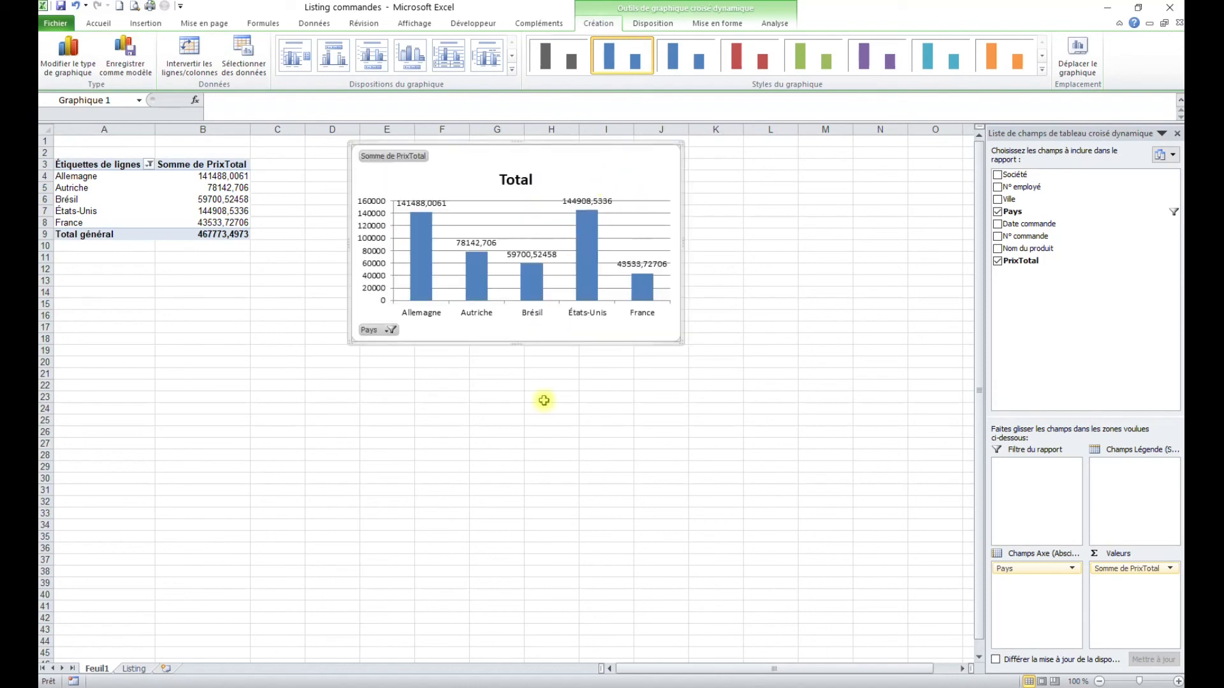
click(671, 453)
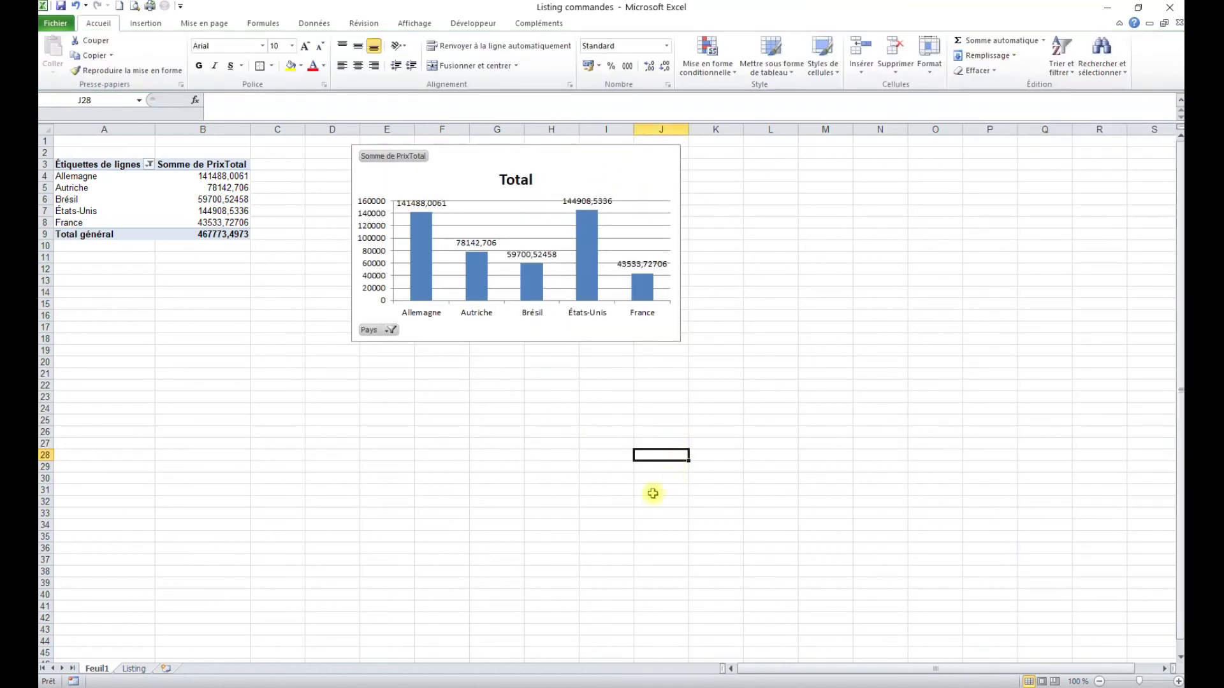
Step: Insert a 3D pie pivot chart from the same pivot table and place it below the table and the column chart
drag(81, 183, 112, 223)
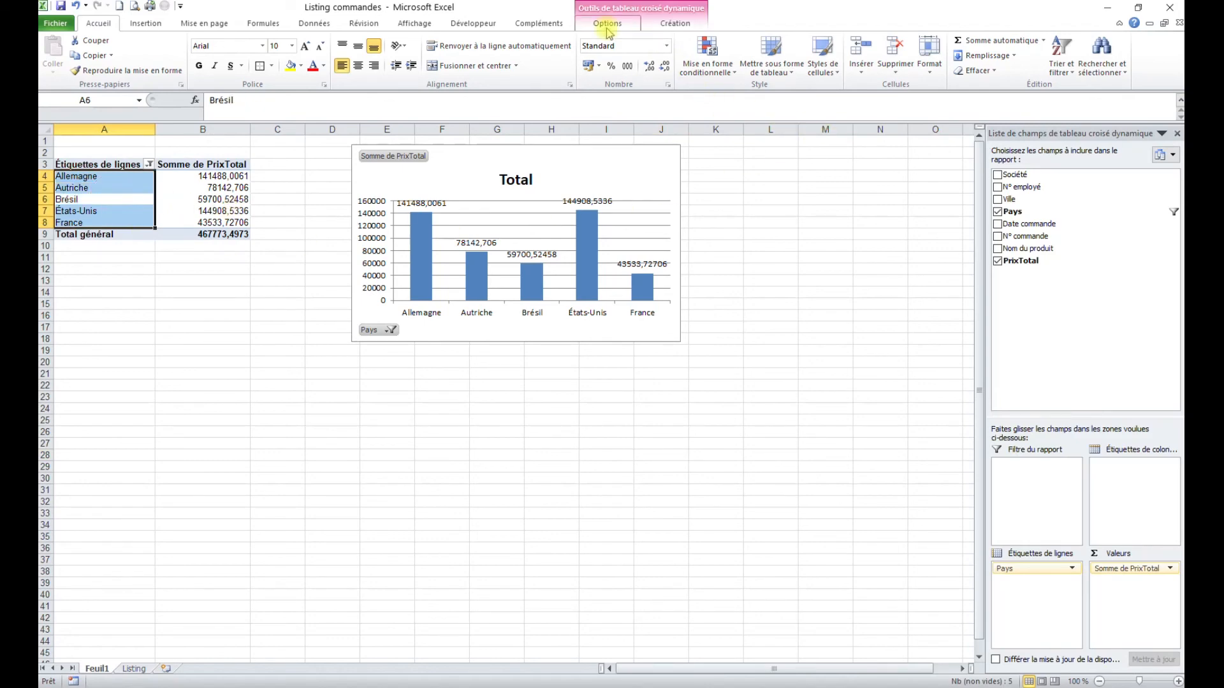
click(607, 23)
click(897, 68)
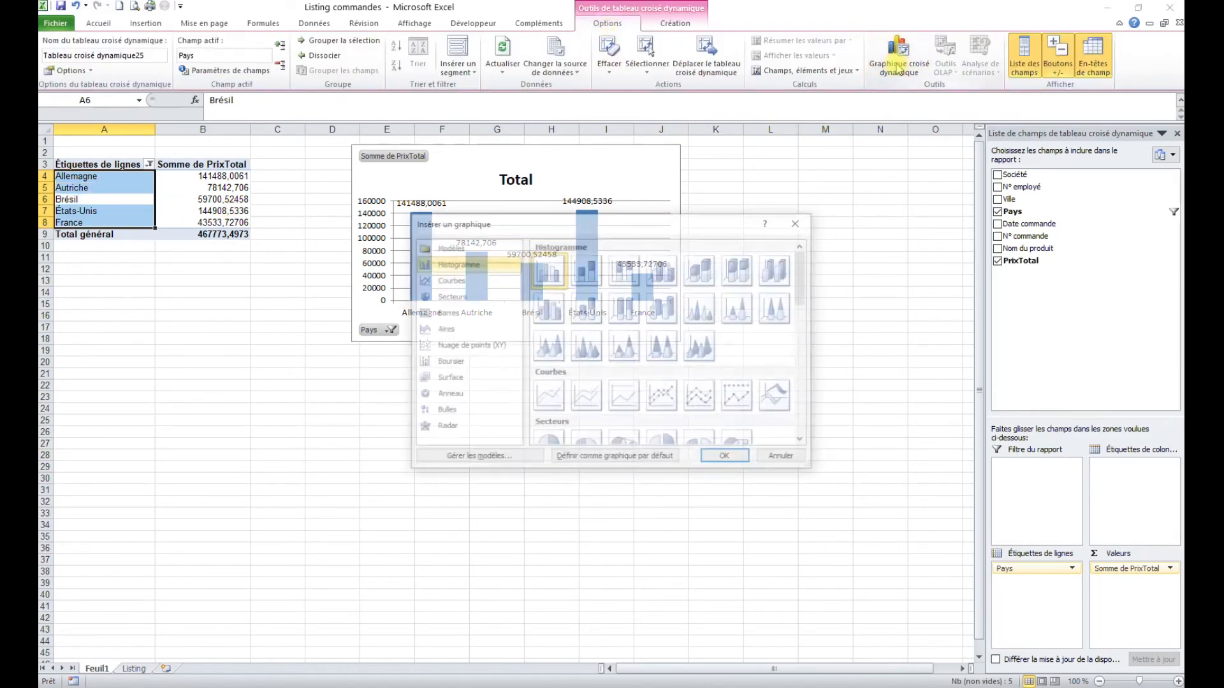
drag(805, 290, 806, 334)
click(587, 272)
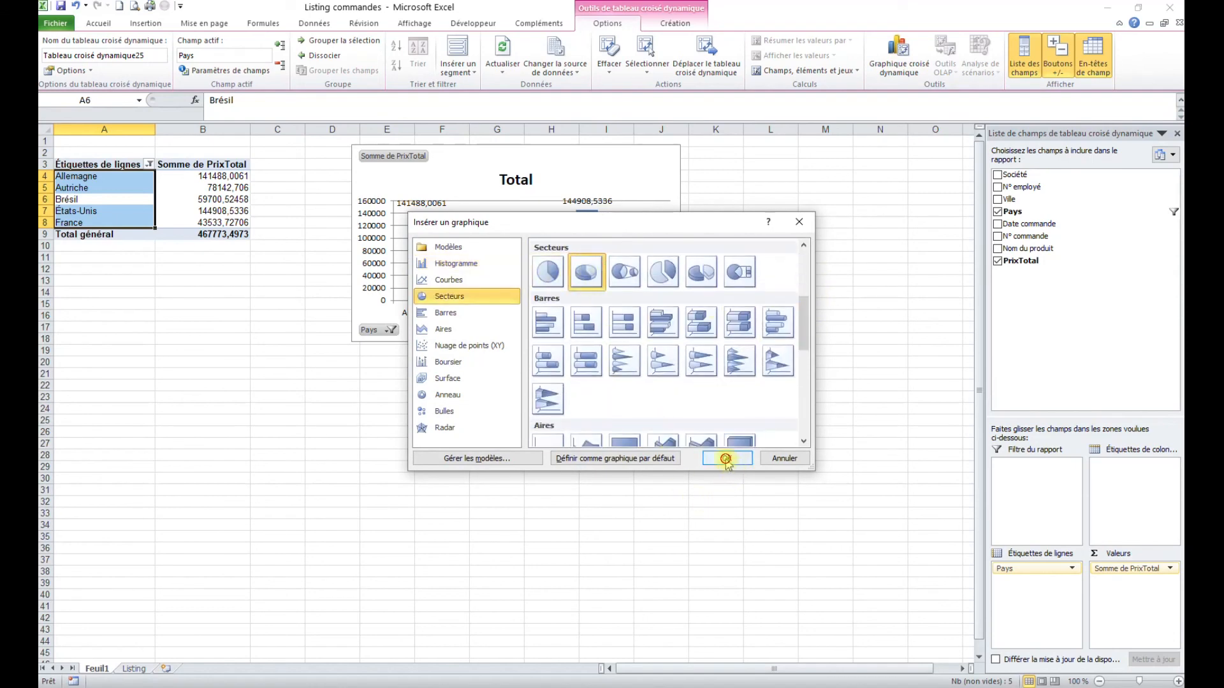
click(725, 458)
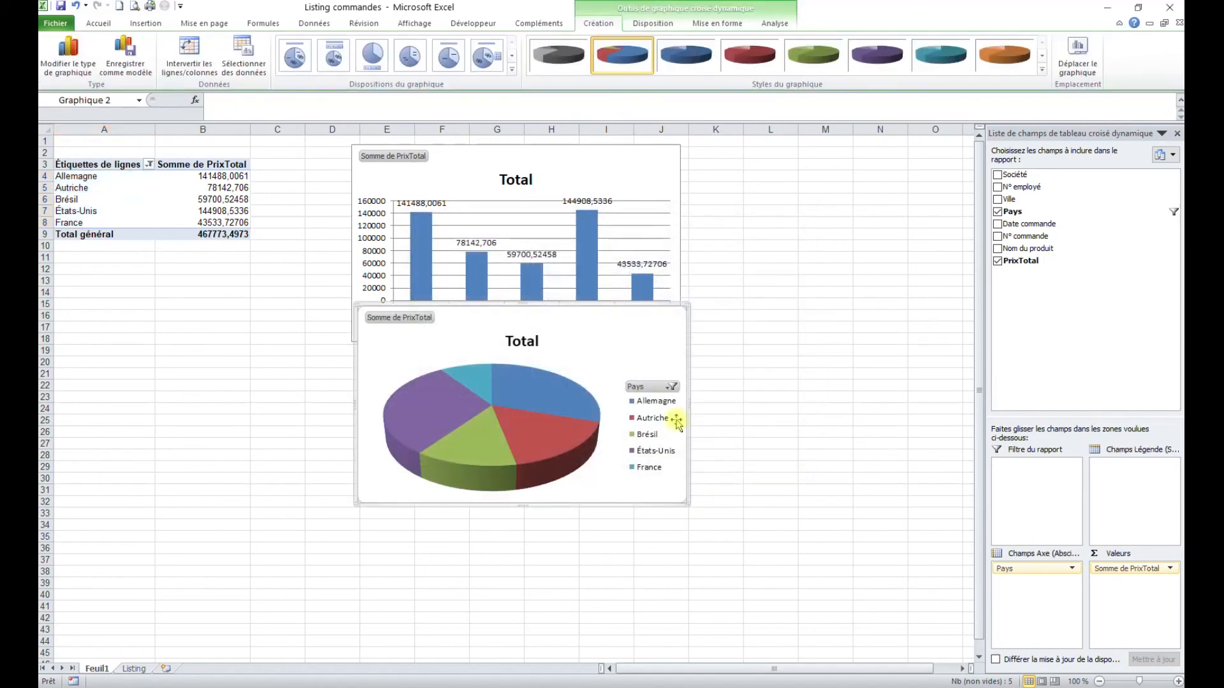
drag(625, 320, 431, 368)
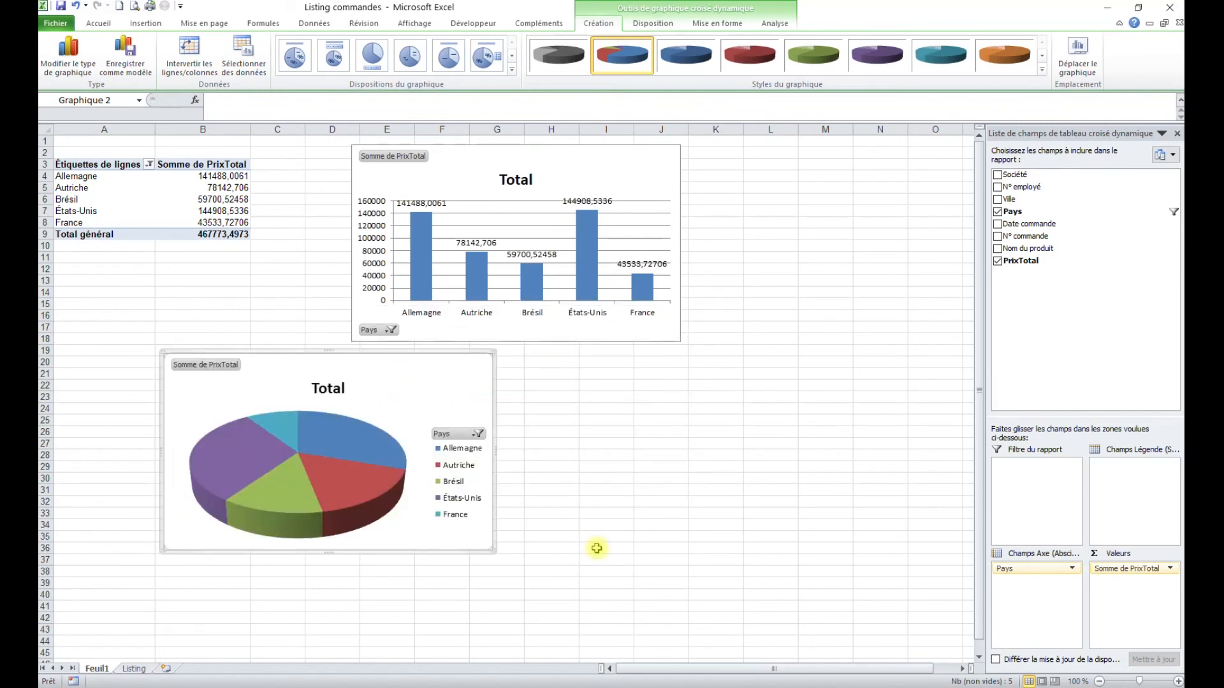
Step: Apply the chart layout with country names and percentages on the pie, and move the Allemagne, Autriche, Brésil and États-Unis labels outside their slices
mouse_move(284, 439)
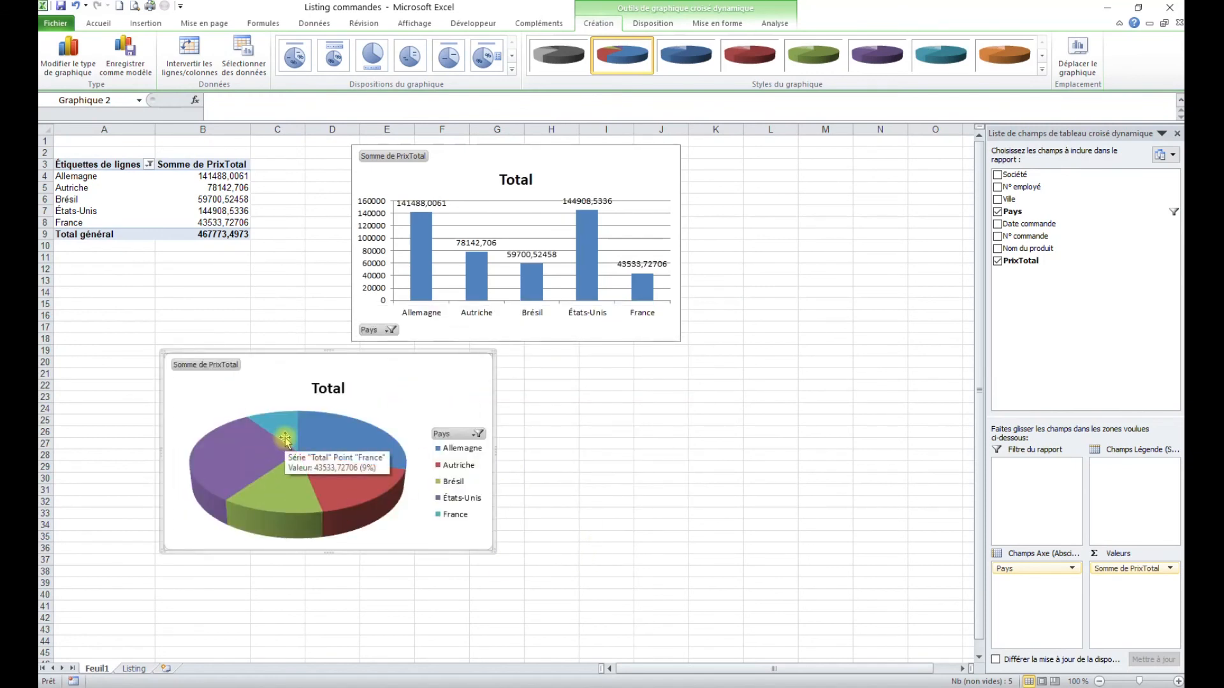
click(295, 57)
click(361, 442)
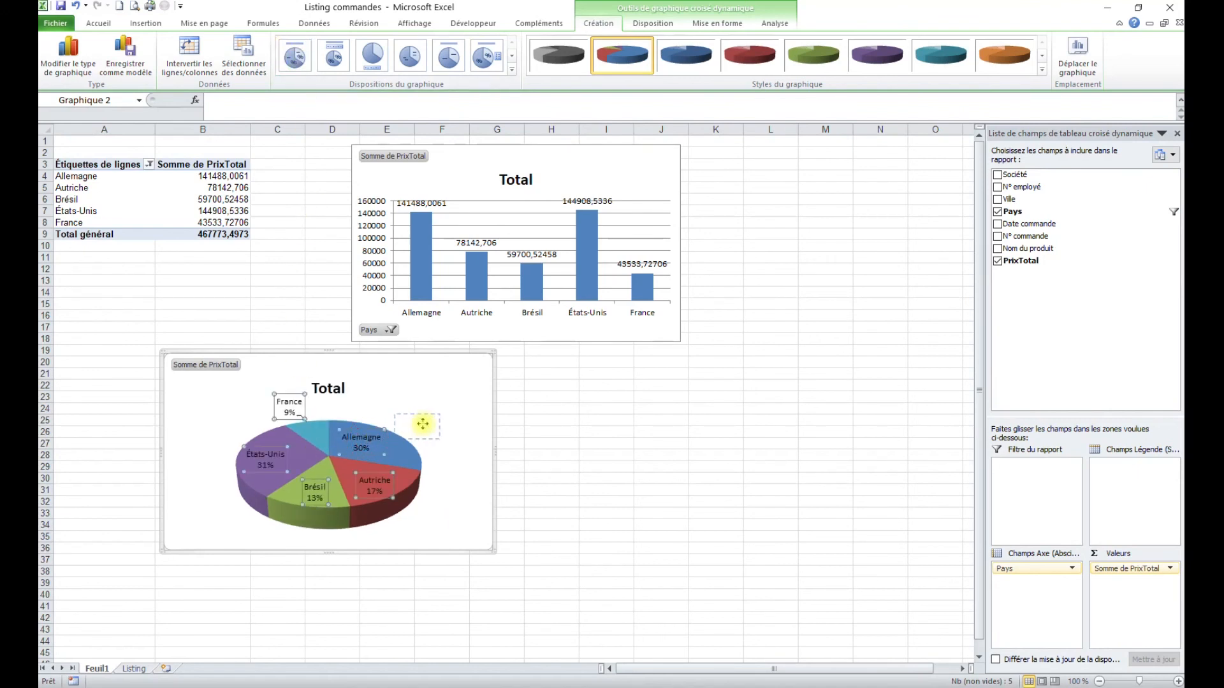
mouse_move(362, 441)
mouse_down()
mouse_move(448, 407)
mouse_move(361, 440)
mouse_up()
click(368, 431)
drag(367, 432, 445, 409)
click(380, 485)
drag(385, 477, 456, 512)
click(314, 492)
drag(314, 492, 220, 521)
click(261, 458)
drag(262, 457, 193, 424)
click(637, 455)
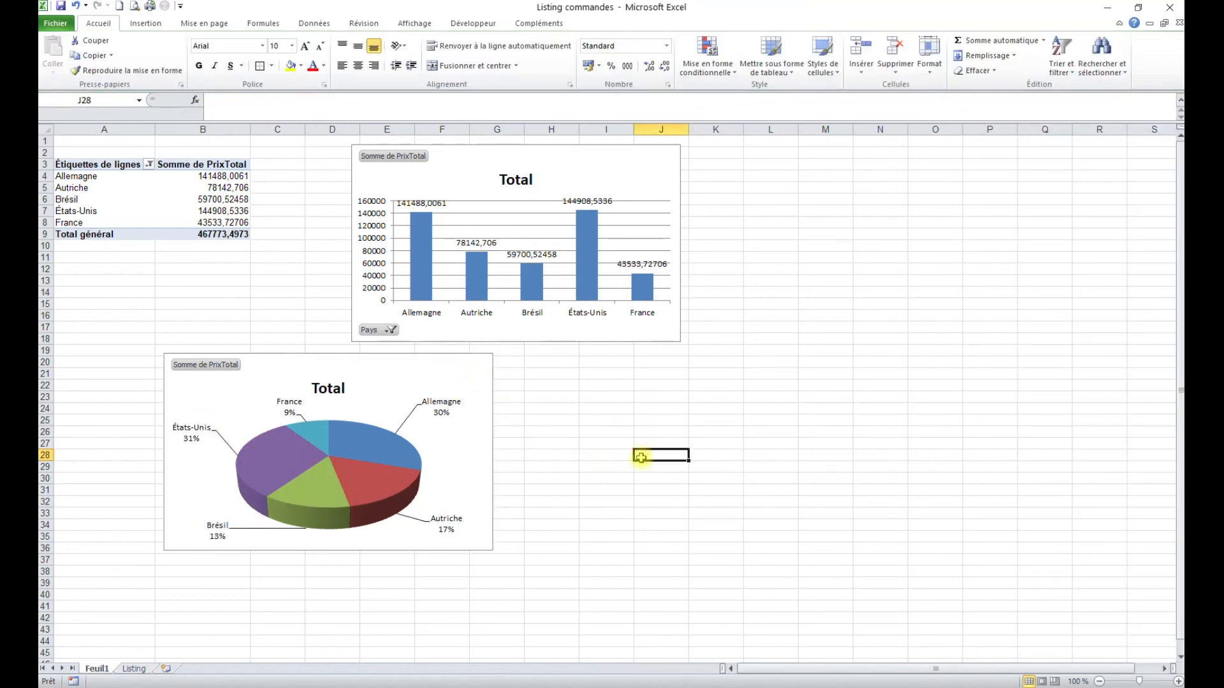
Step: Change the pivot table's top filter on Pays to 6 items by Somme de PrixTotal
click(476, 456)
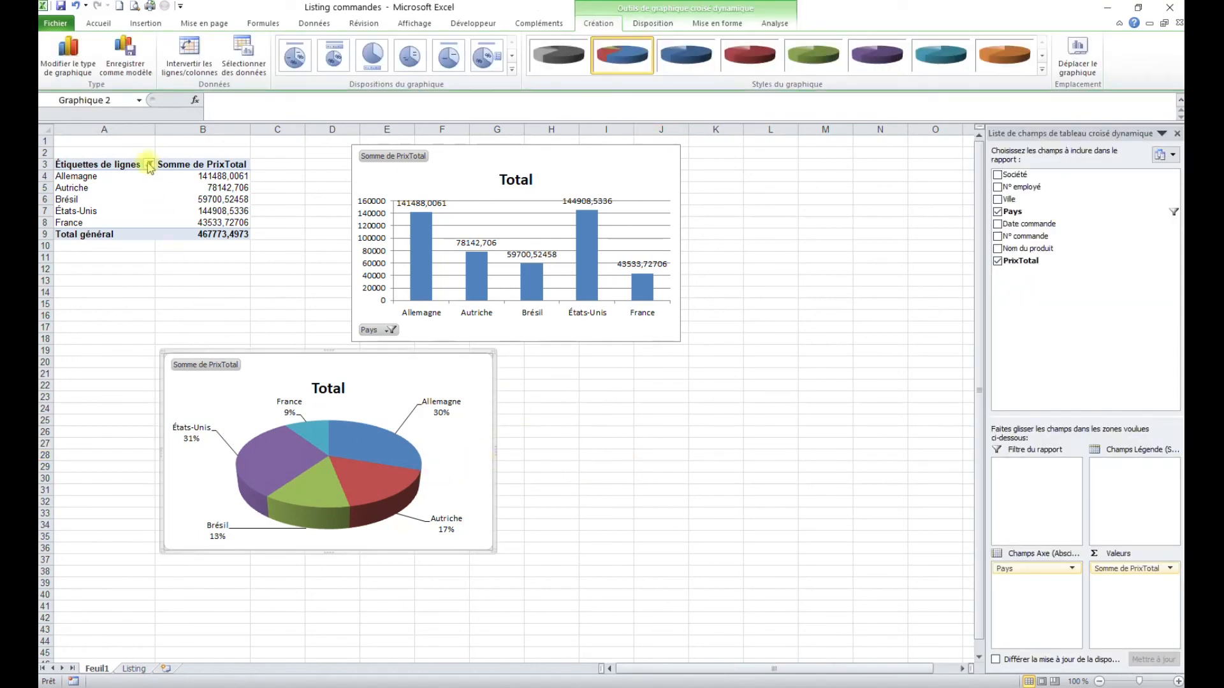
click(86, 200)
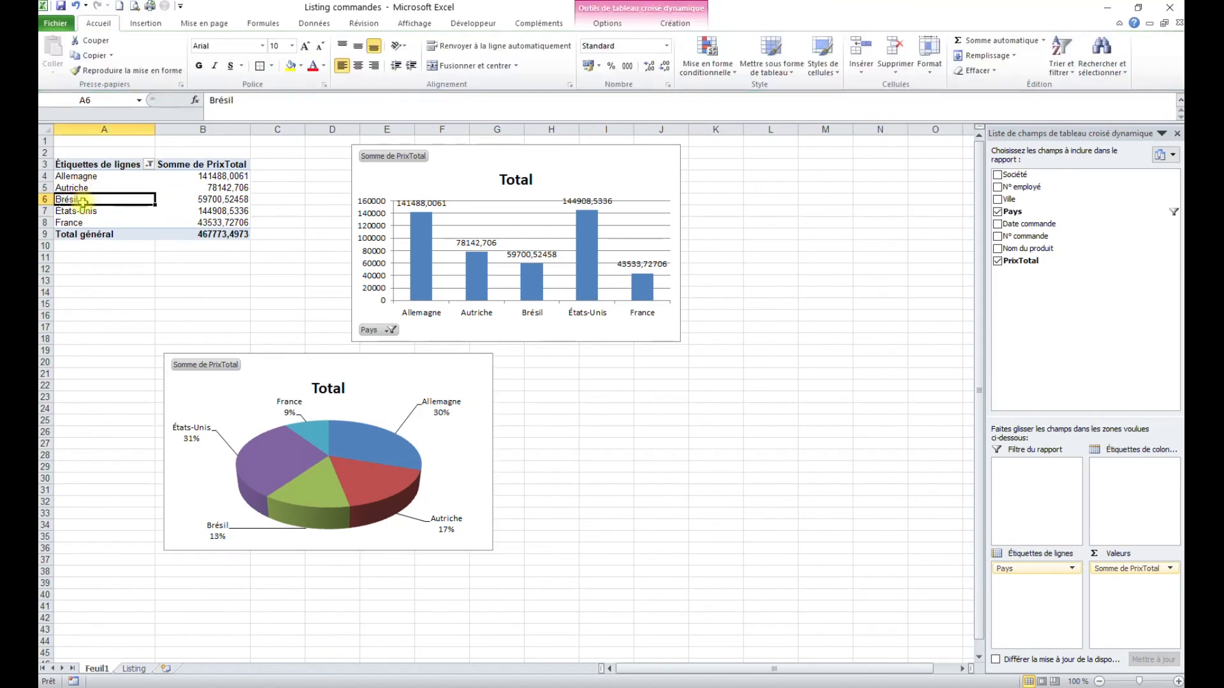
click(149, 165)
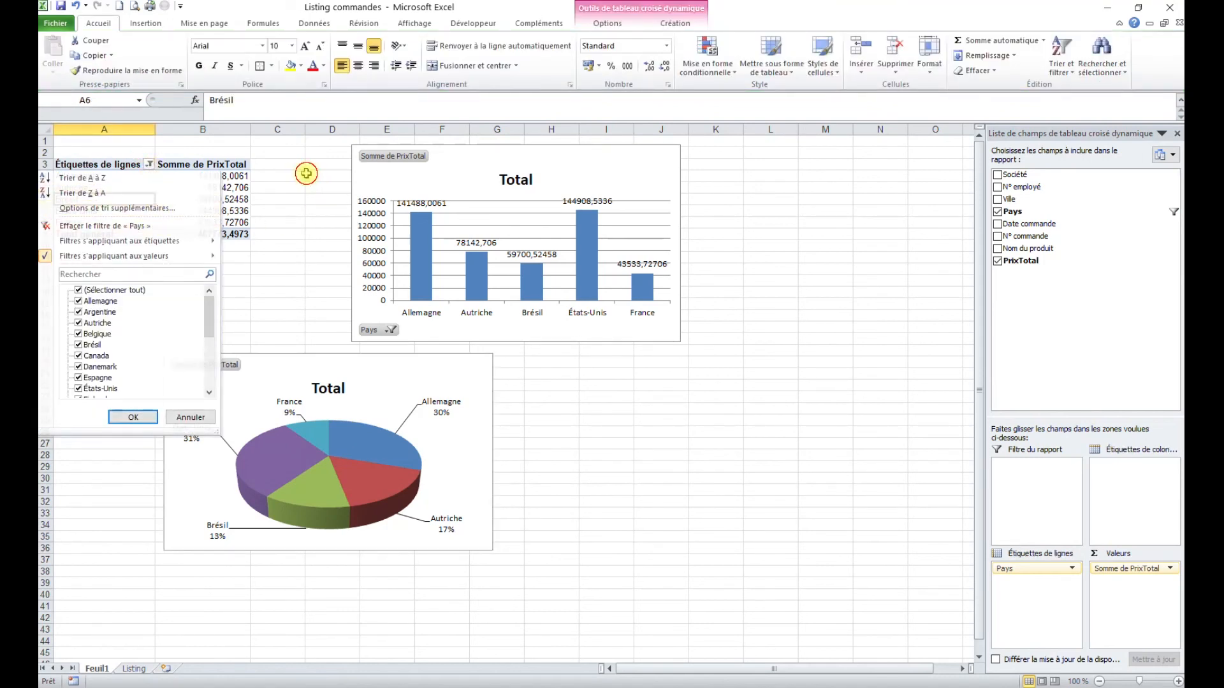
click(127, 178)
right_click(83, 200)
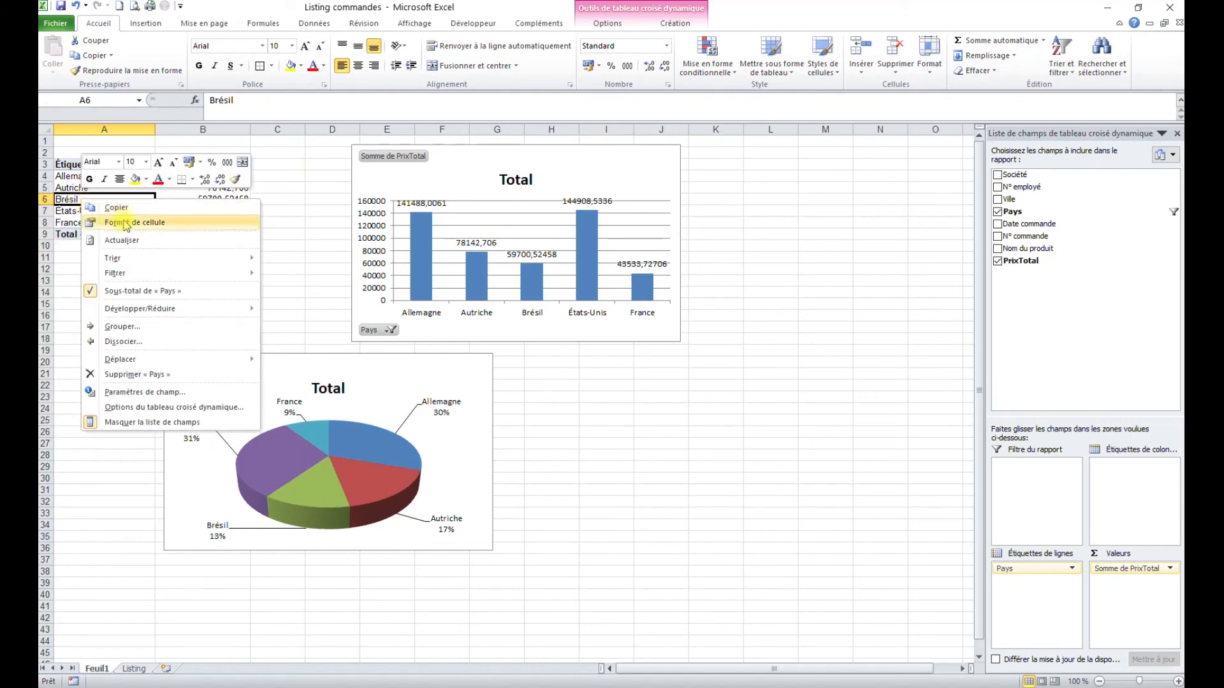
mouse_move(189, 279)
click(321, 326)
click(432, 280)
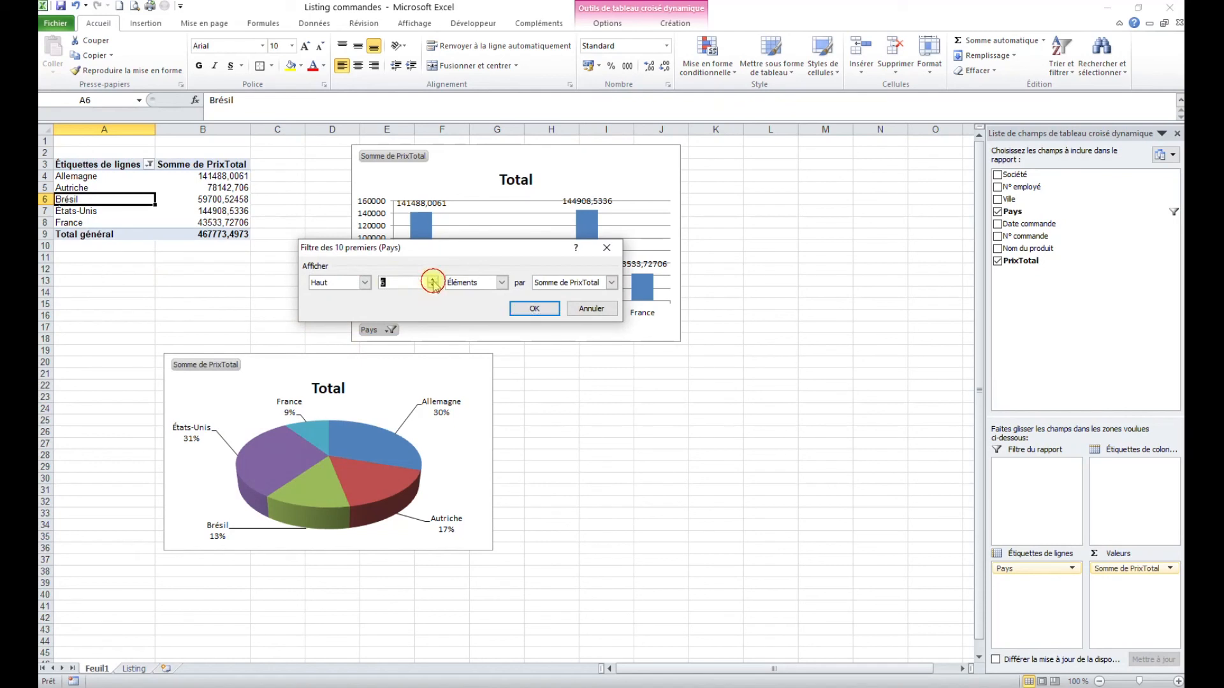
click(531, 309)
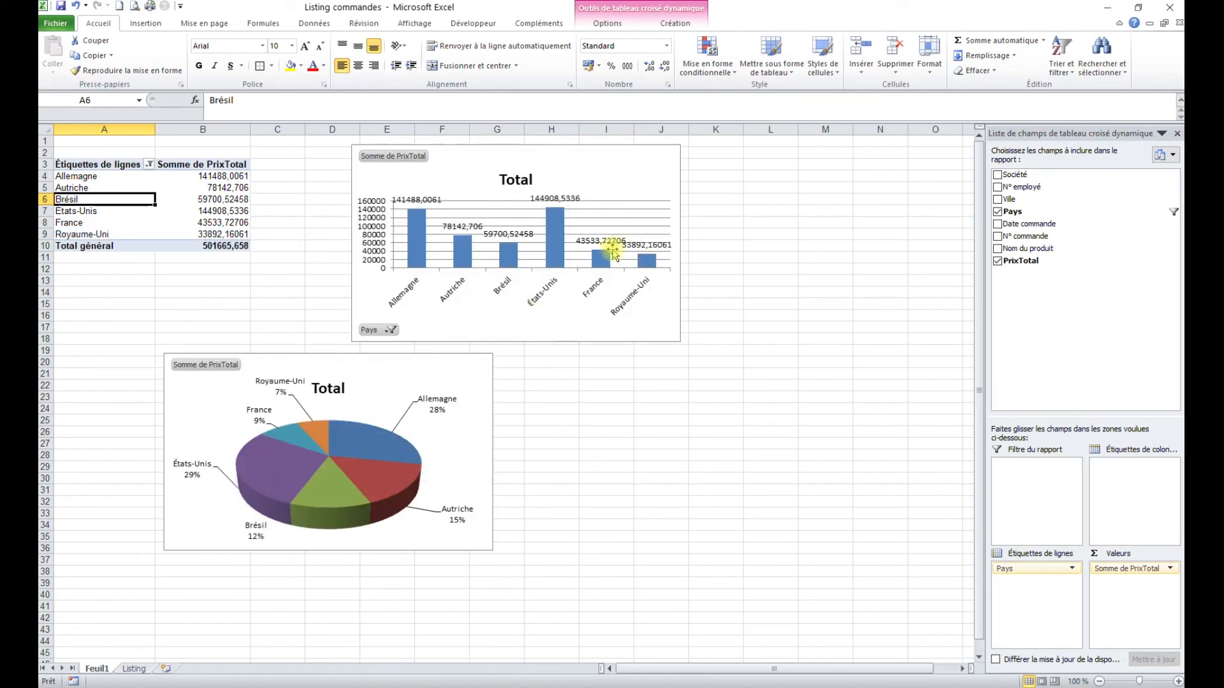
click(611, 416)
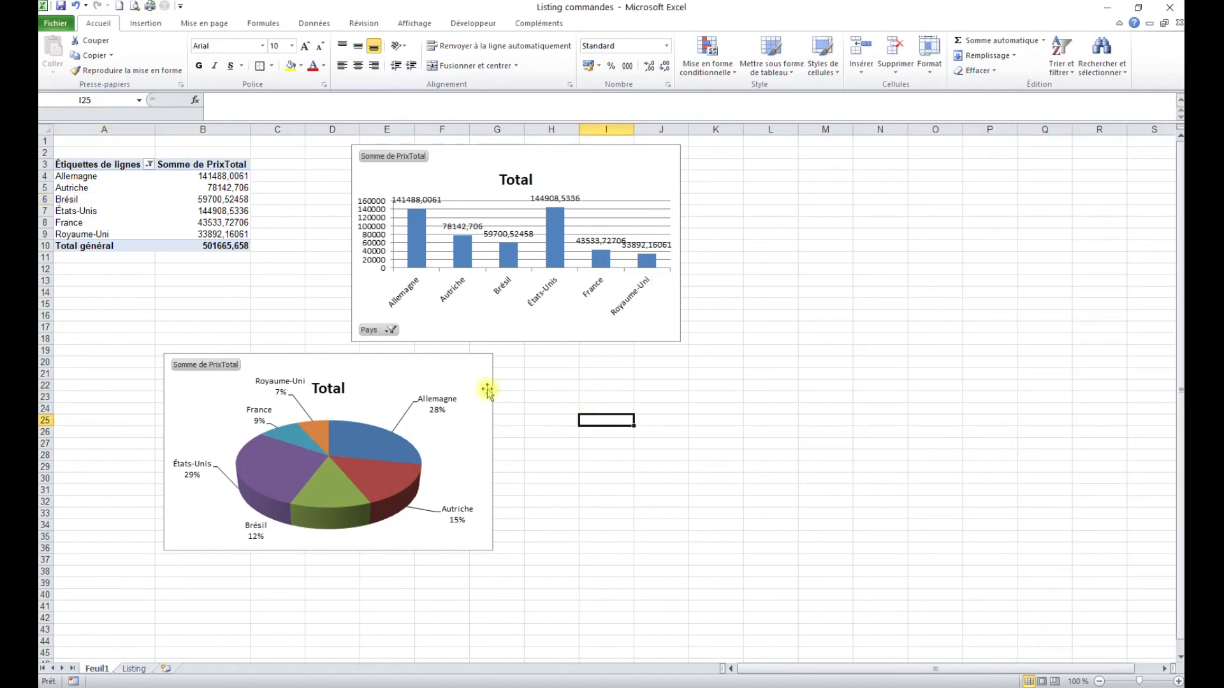
click(484, 385)
click(603, 339)
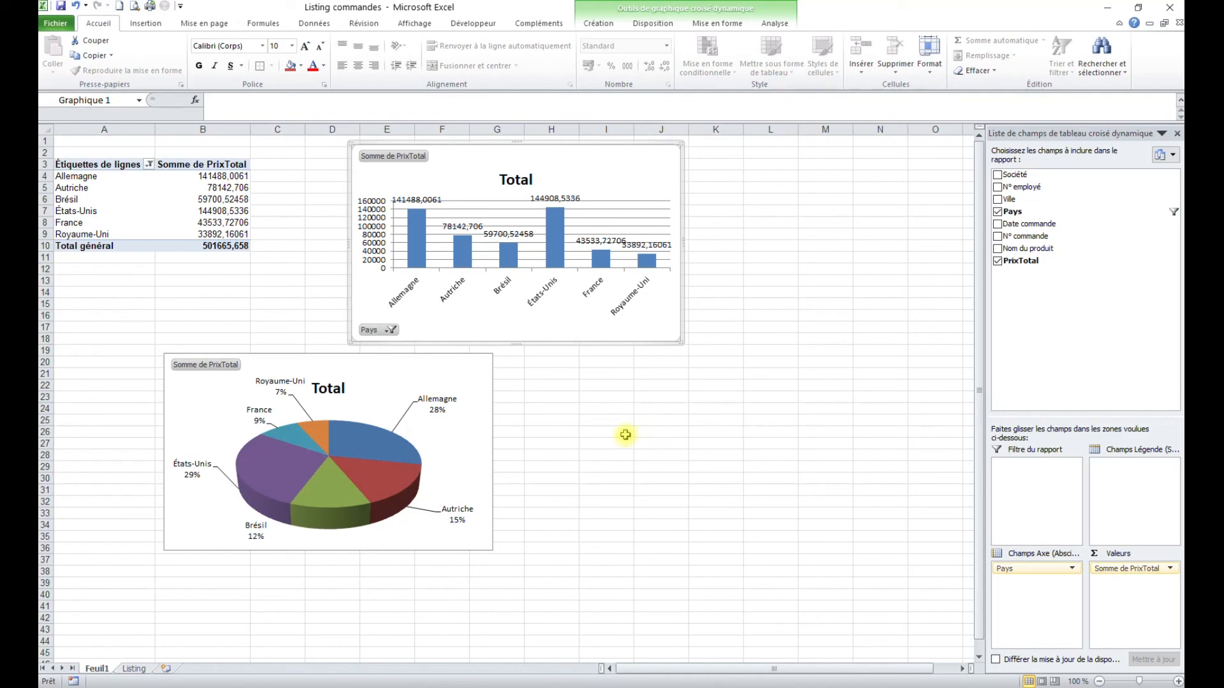
click(134, 668)
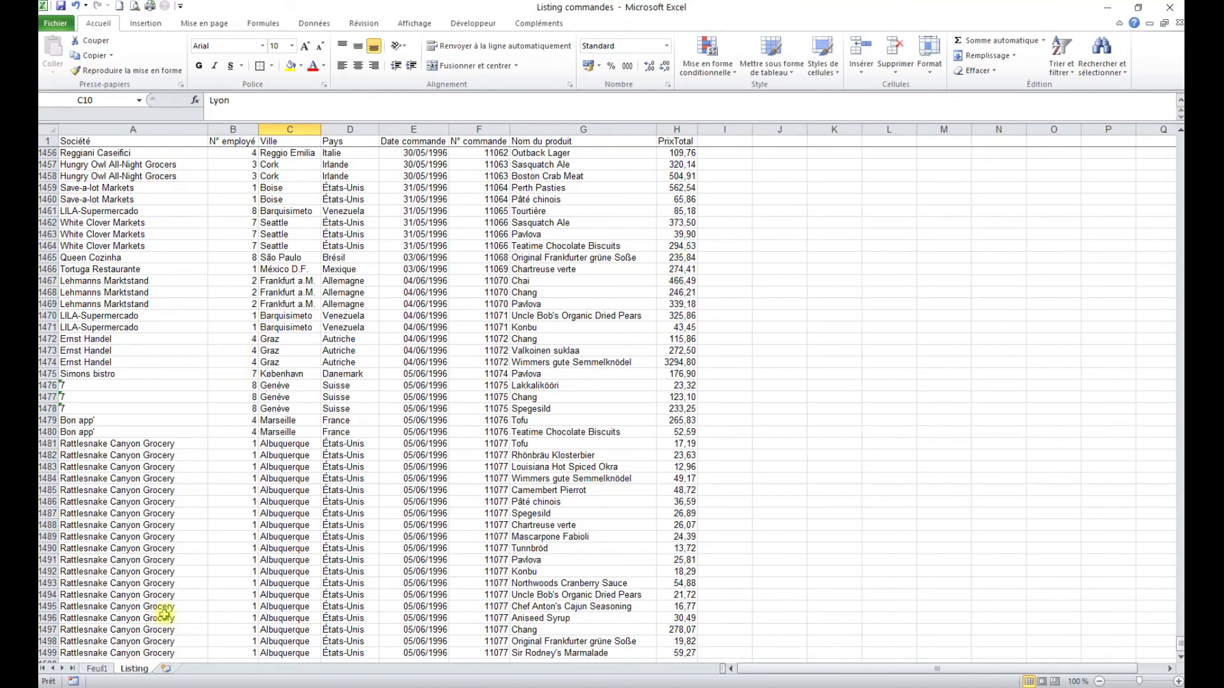
click(102, 669)
Step: Move the column chart closer to the pivot table on Feuil1, above the pie chart
click(598, 433)
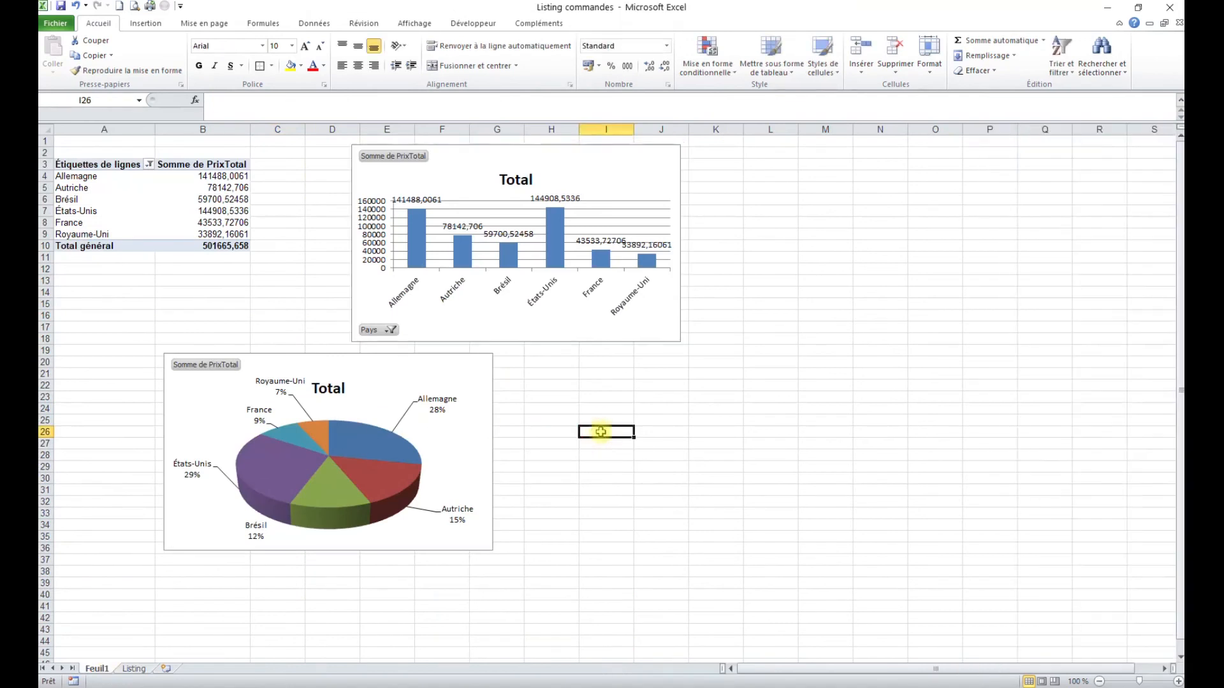
drag(650, 173, 568, 176)
click(567, 395)
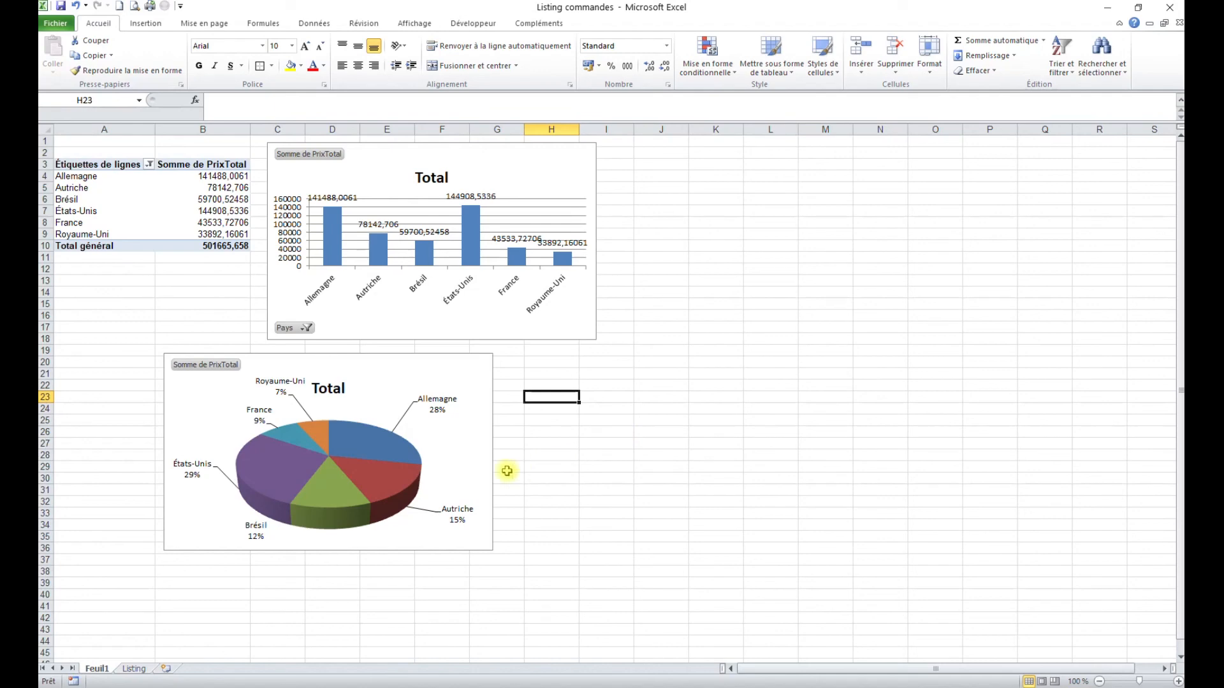
Step: Switch to the Listing sheet and select cell C1476 in the source data
click(133, 668)
click(296, 387)
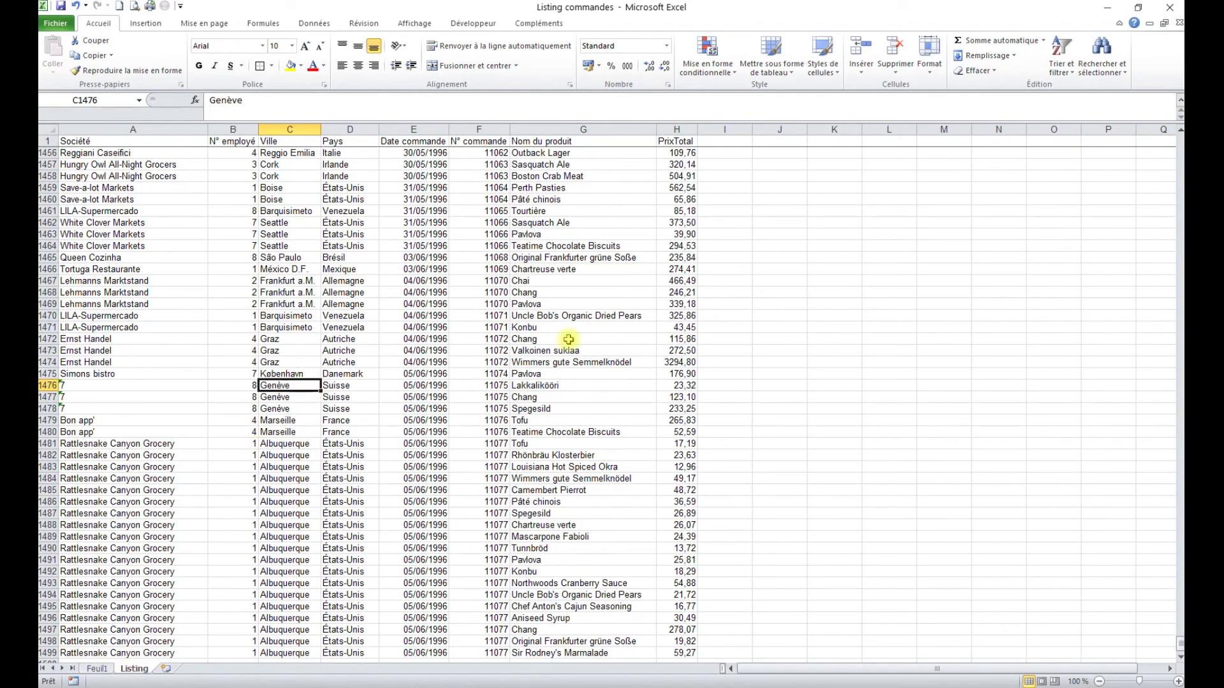